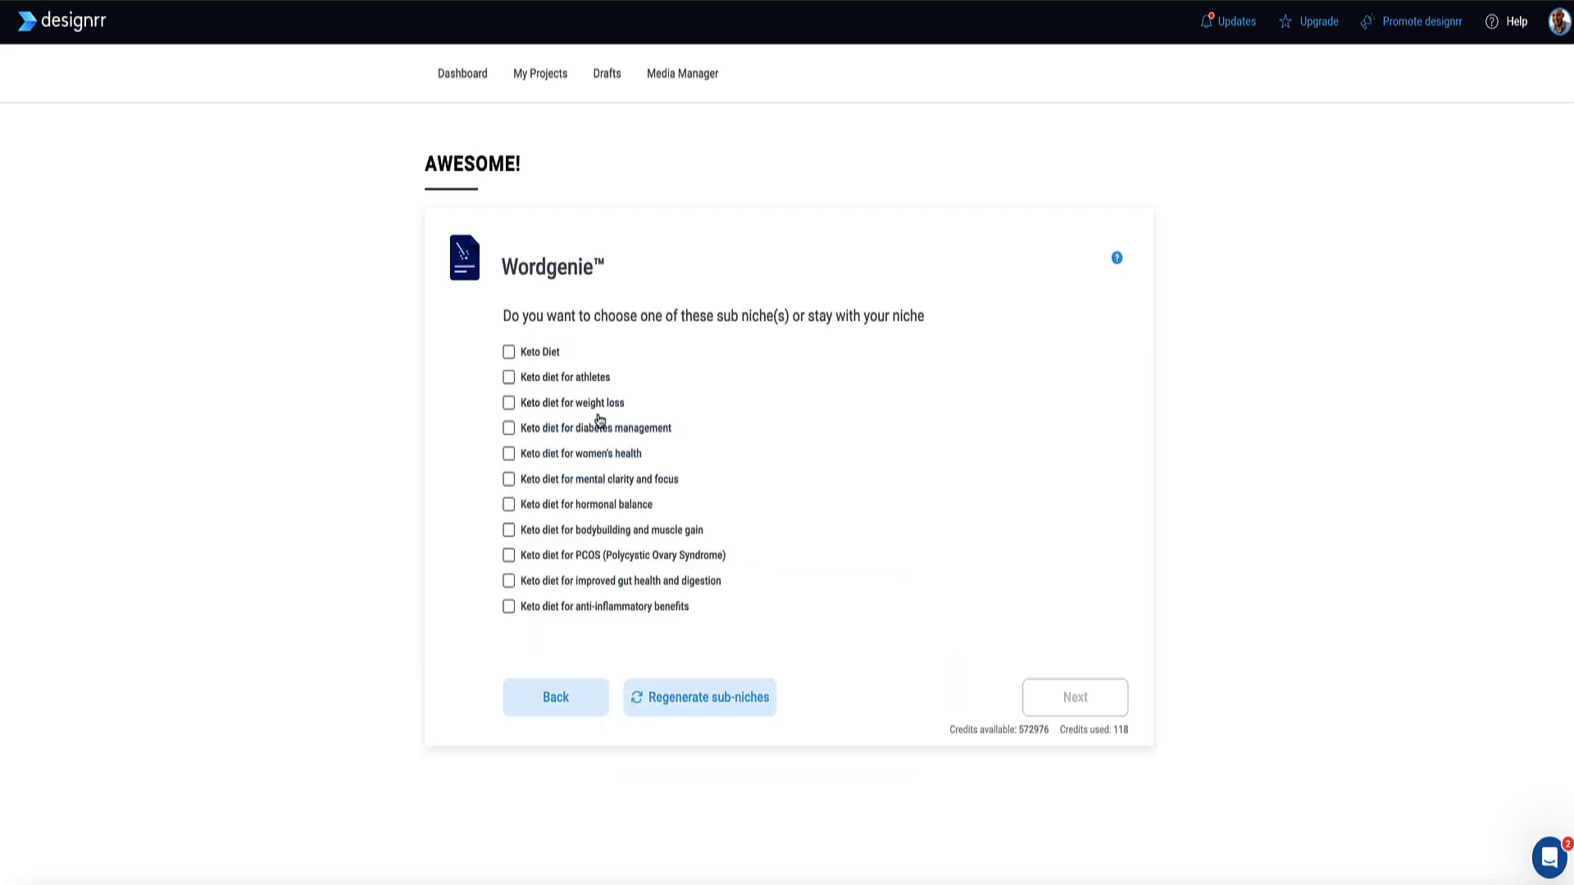
Move on from the keto sub-niche choice and submit "New mothers" as the audience of the book
click(1055, 702)
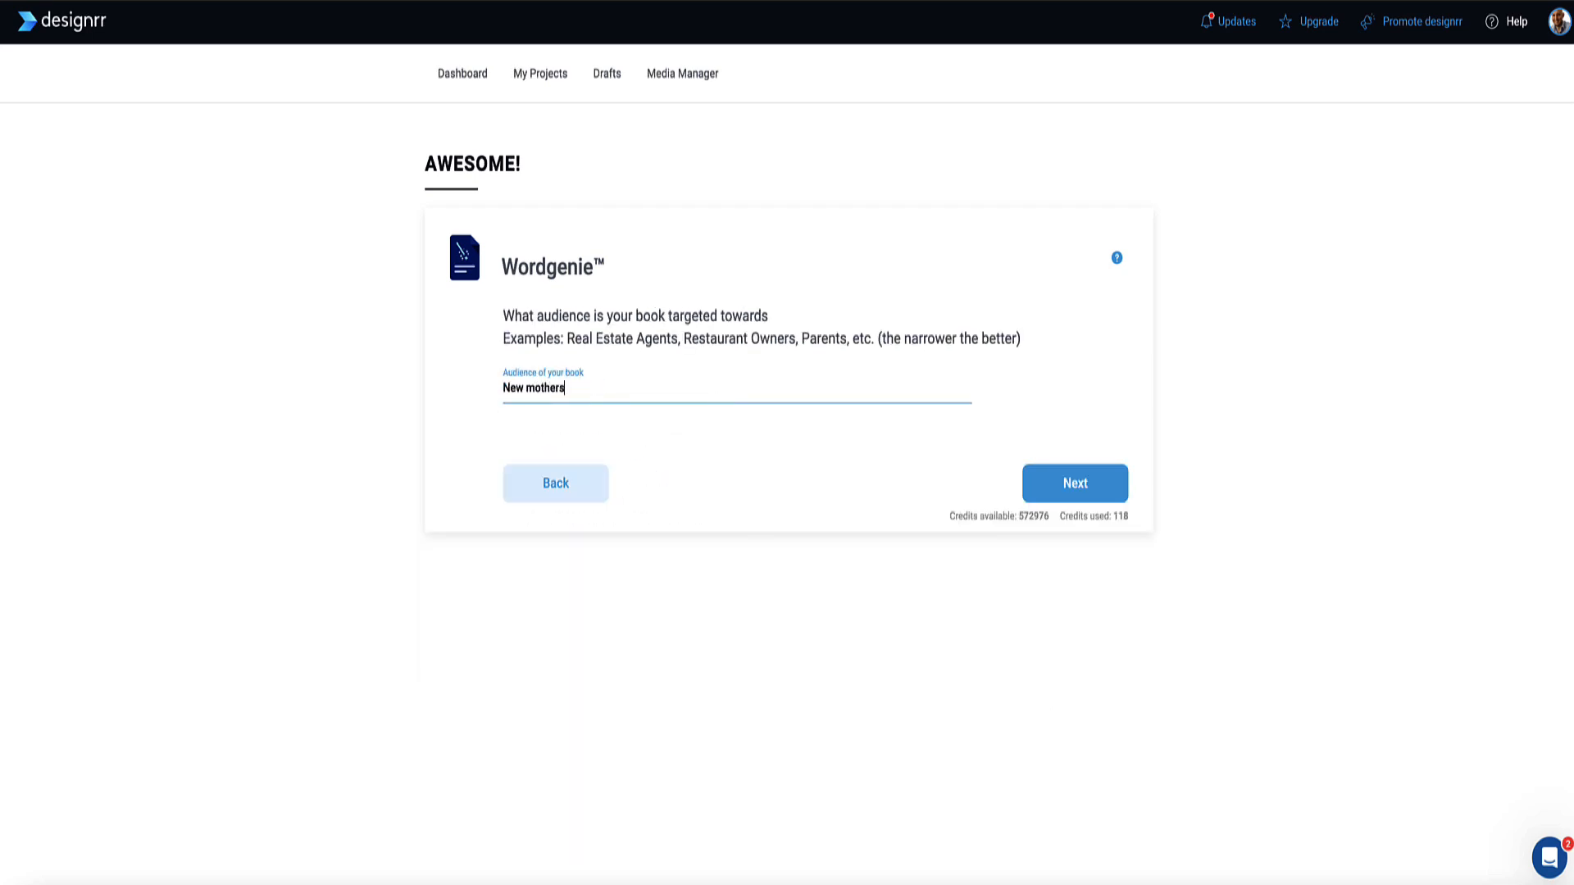
click(1046, 487)
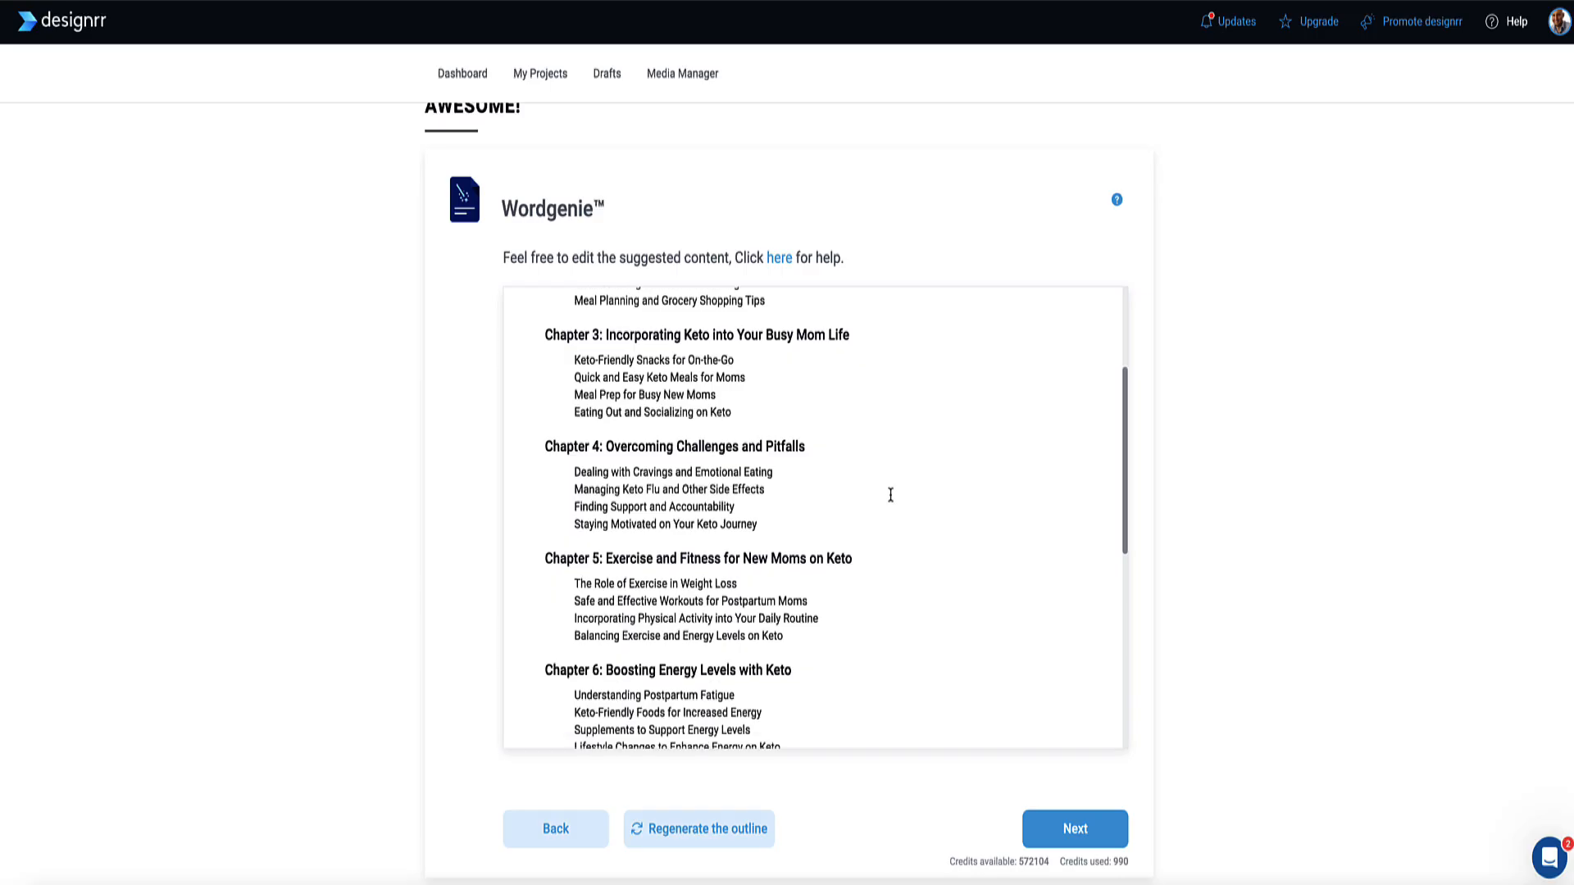
Check and accept the suggested chapter outline, and review the text of the finished keto ebook
scroll(892, 492, down, 5)
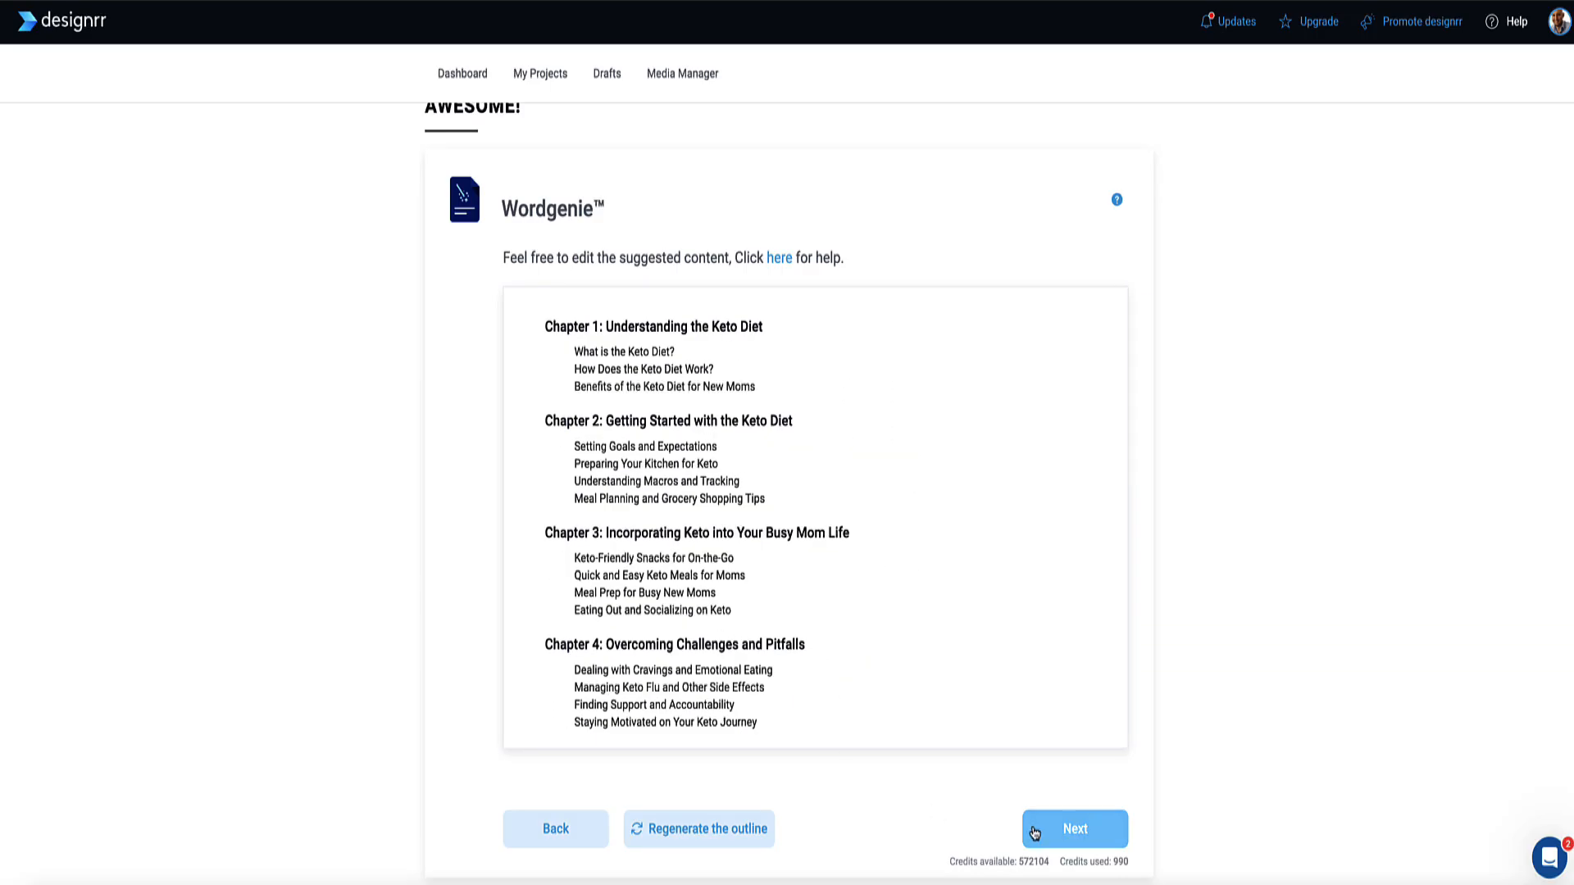
click(1035, 828)
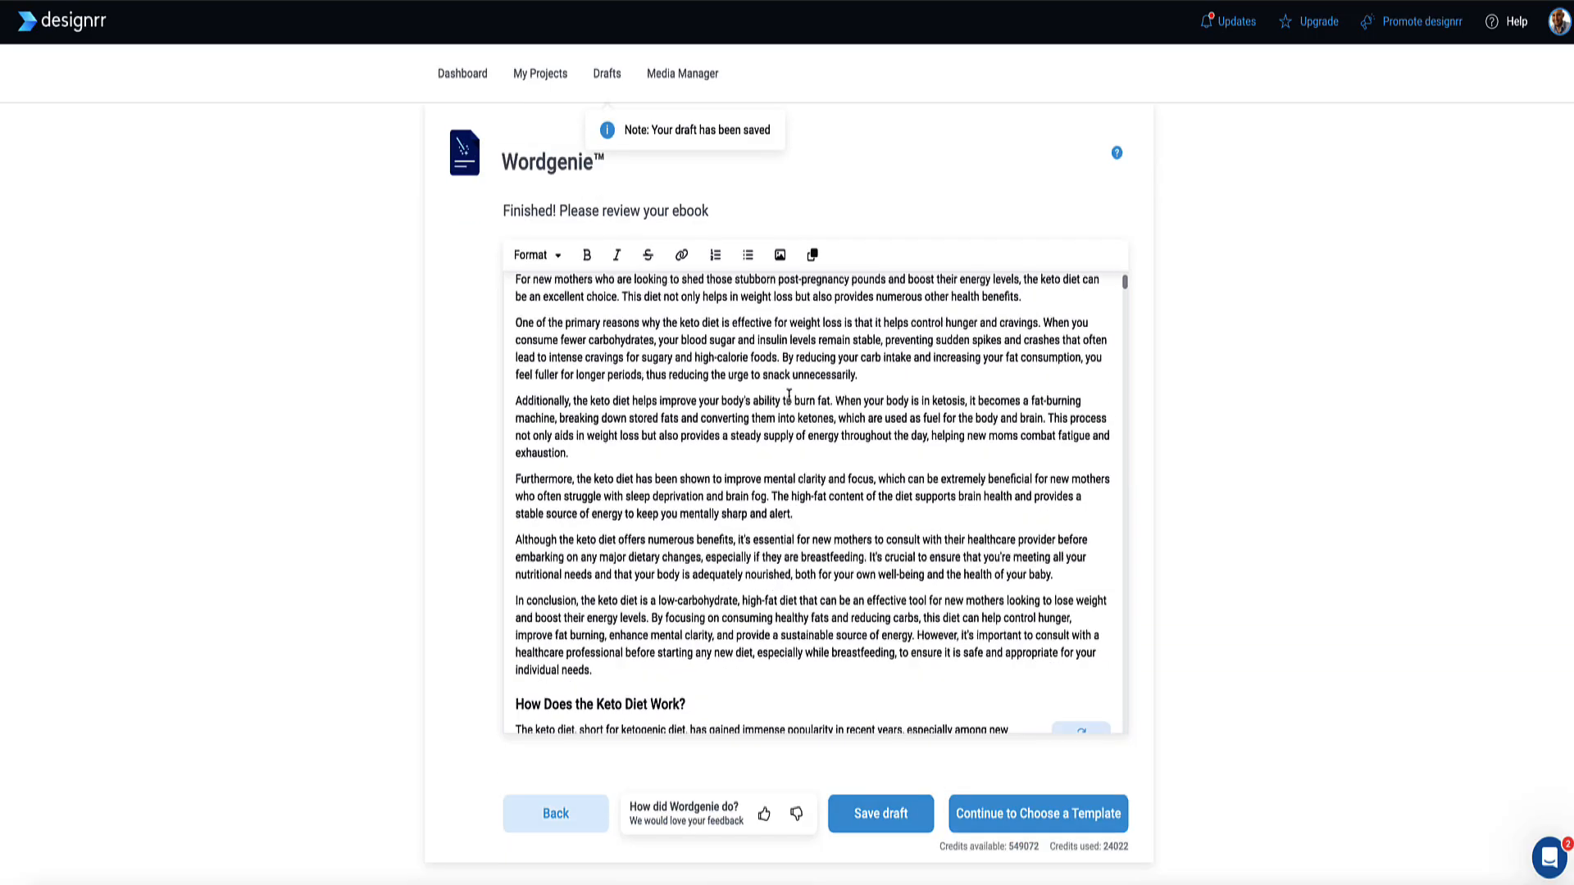
scroll(820, 398, down, 15)
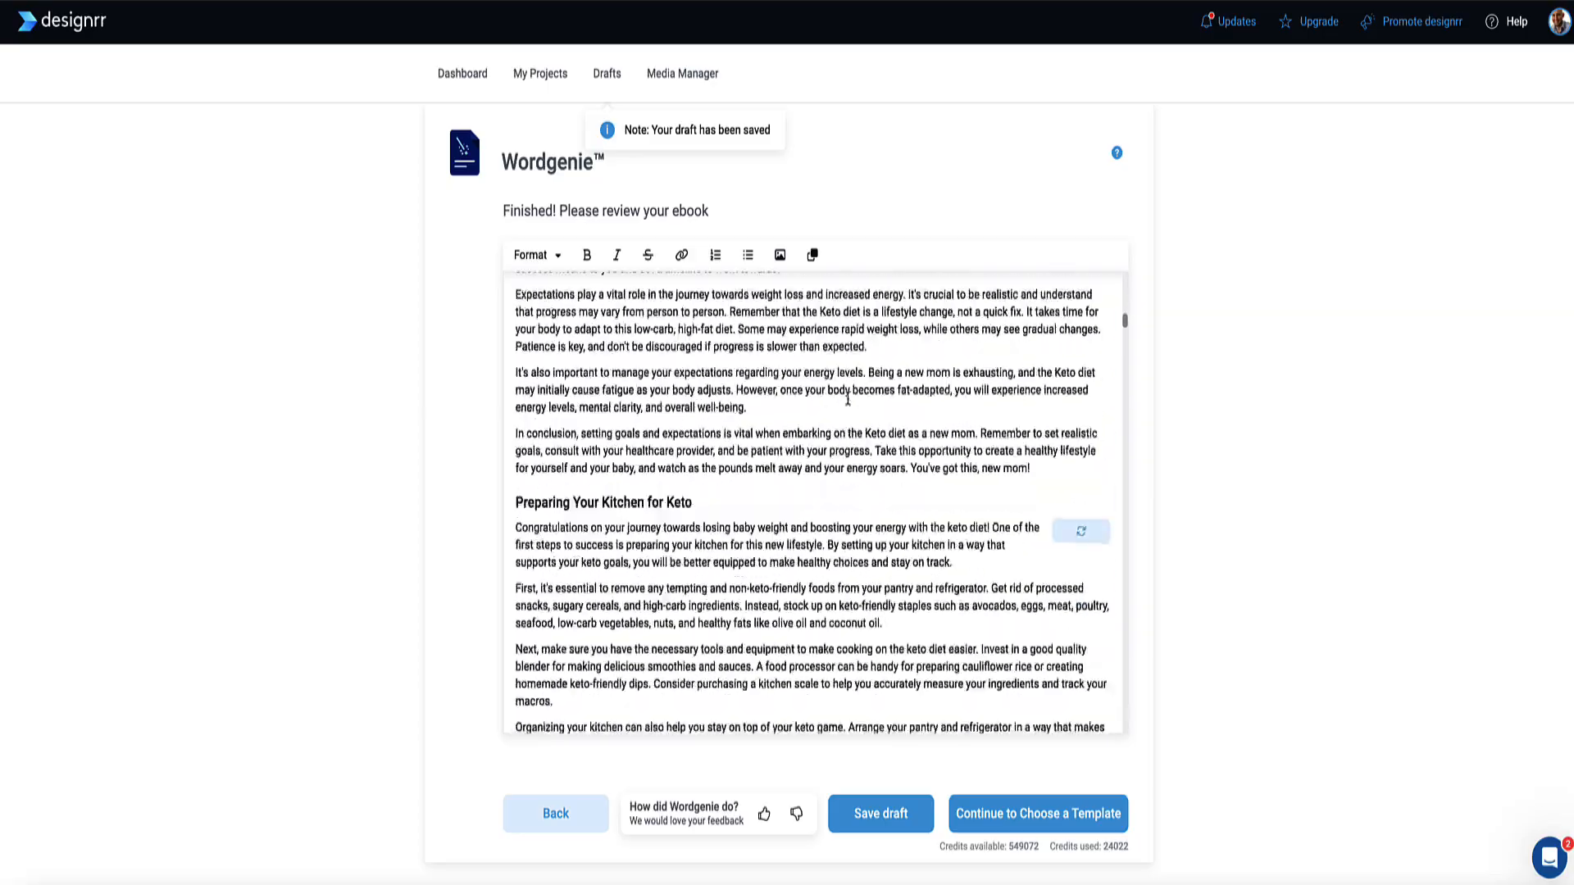
scroll(847, 399, down, 15)
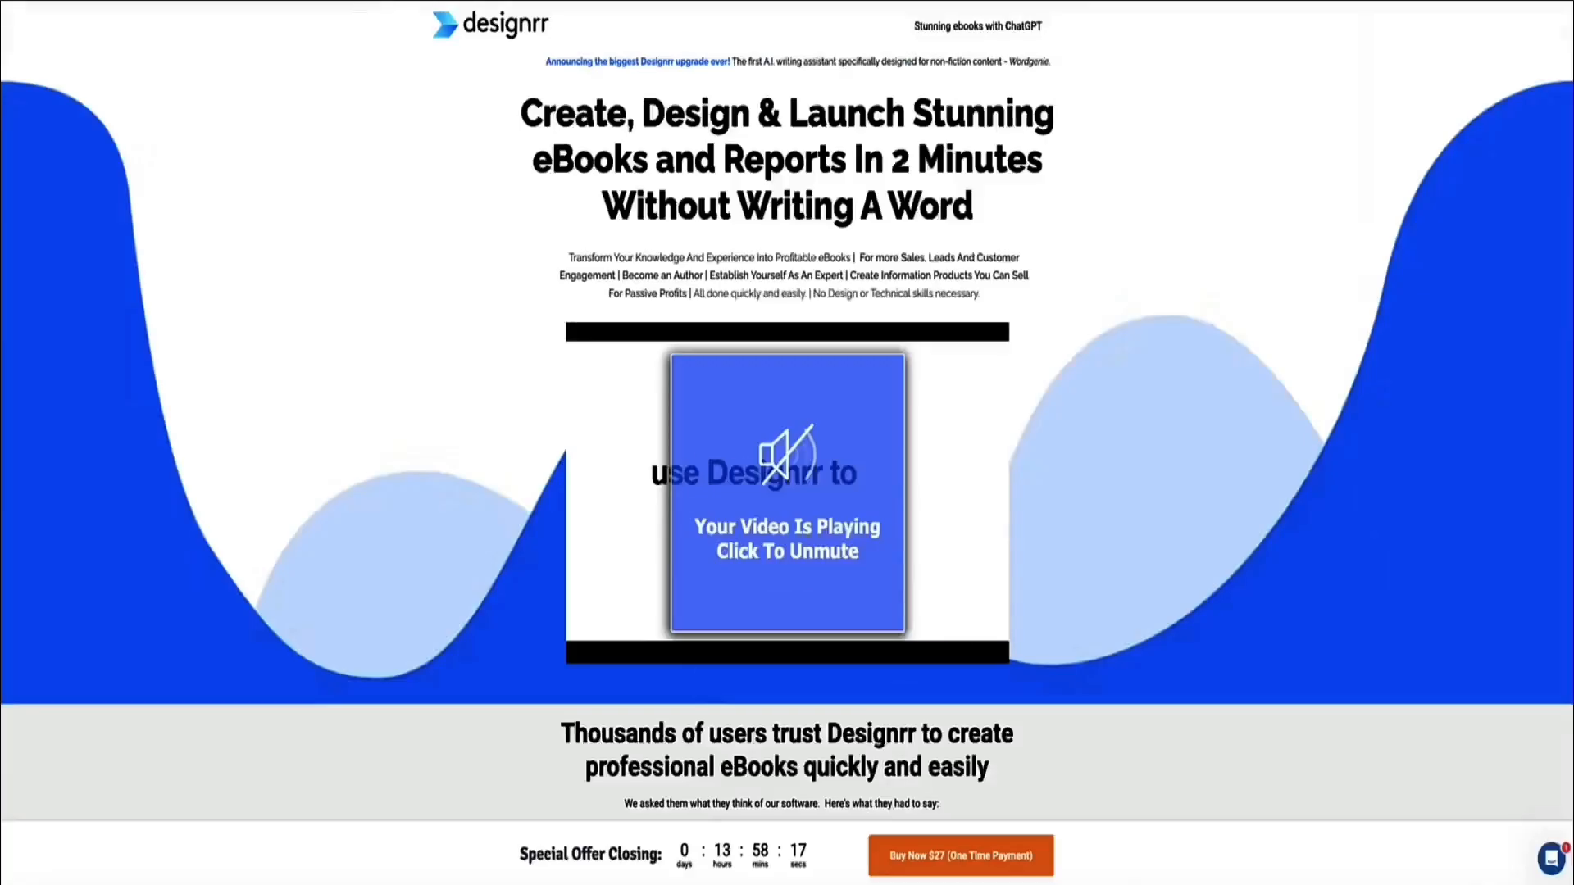
Look through the Designrr sales page to the plan comparison and examine the special offer's one-time payment terms
scroll(1183, 264, down, 20)
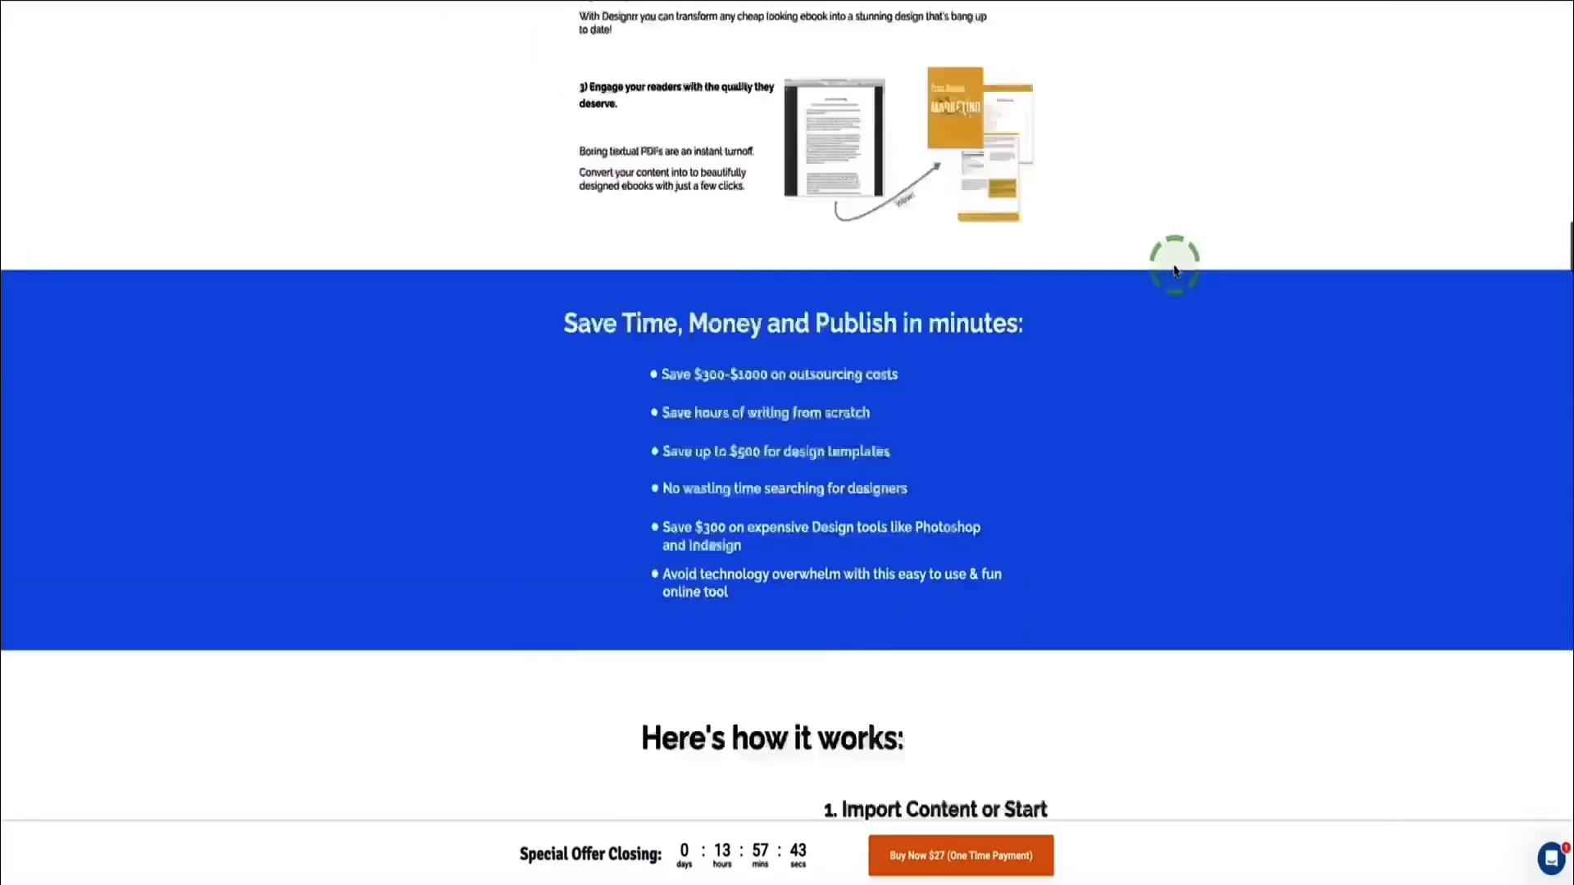
scroll(1174, 270, down, 15)
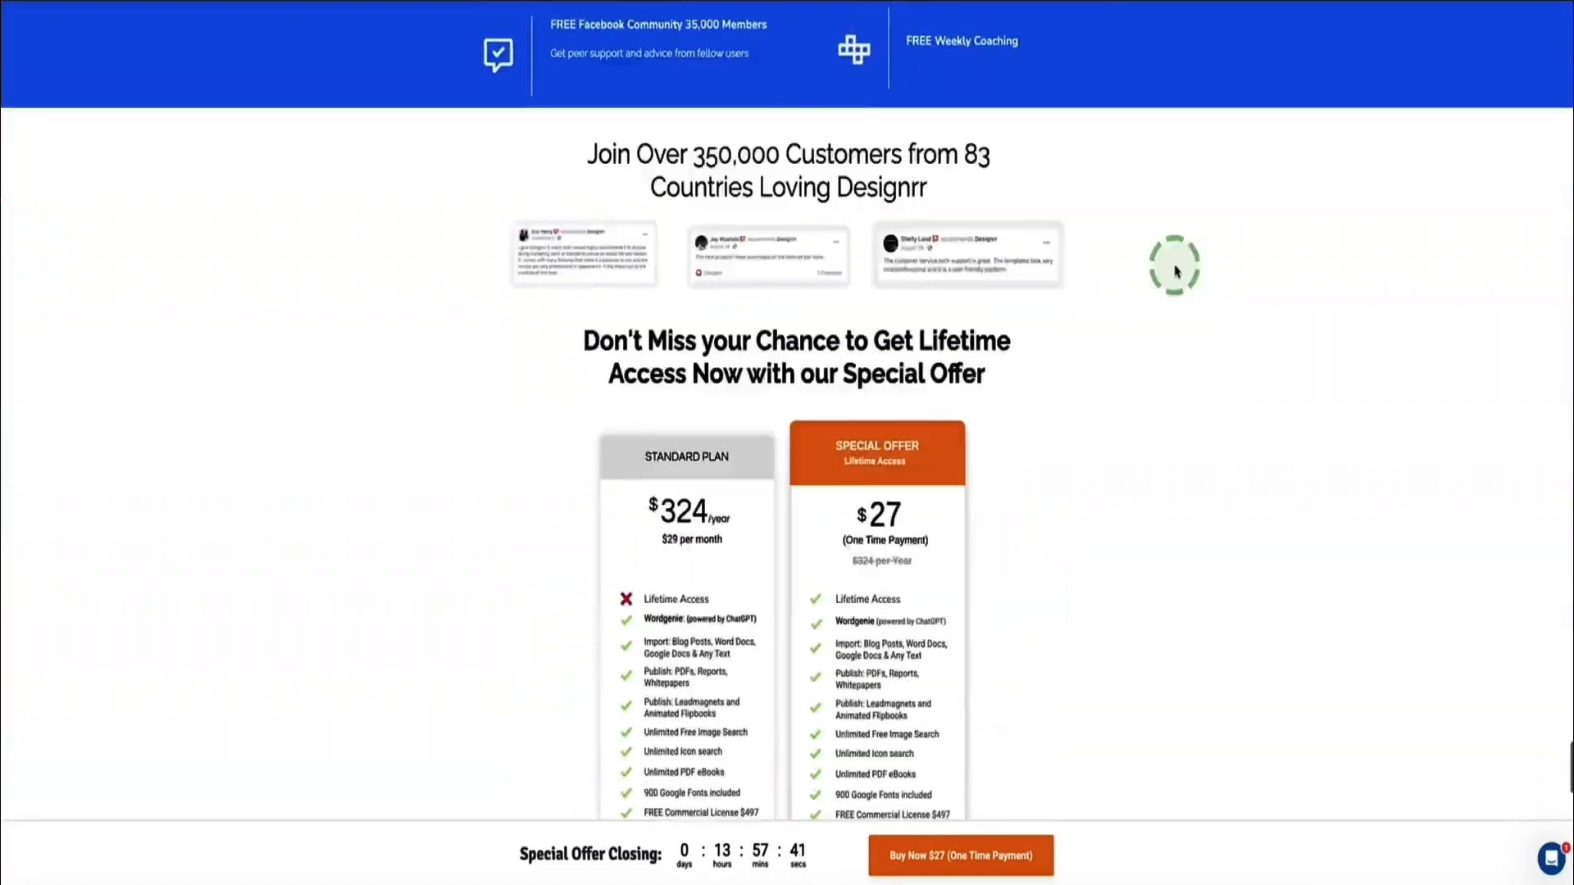
scroll(1175, 266, up, 2)
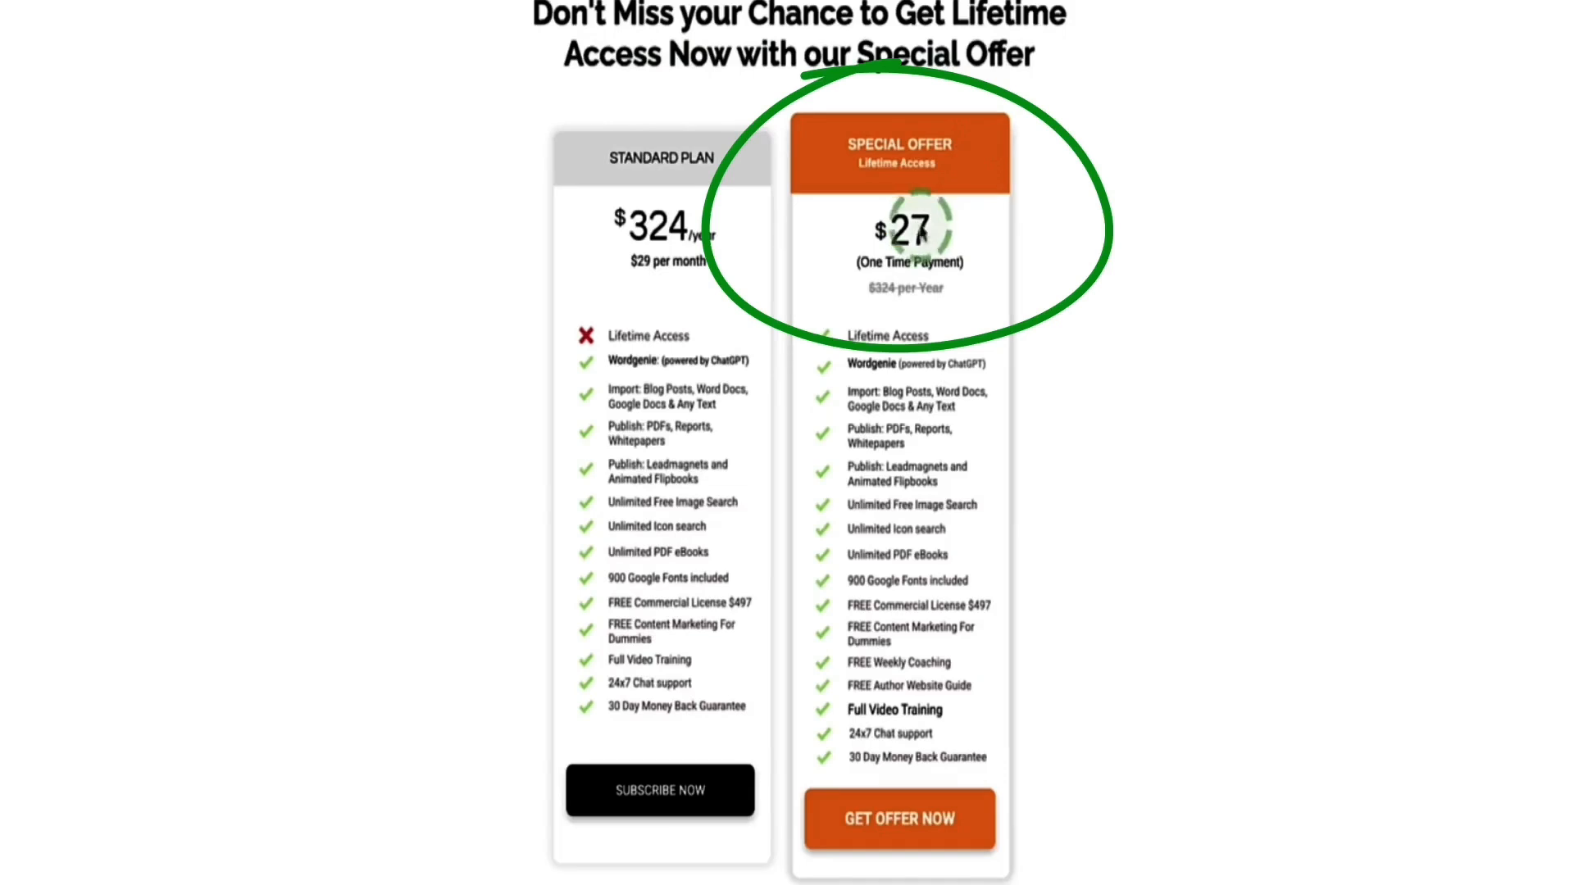
drag(969, 263, 827, 264)
click(964, 263)
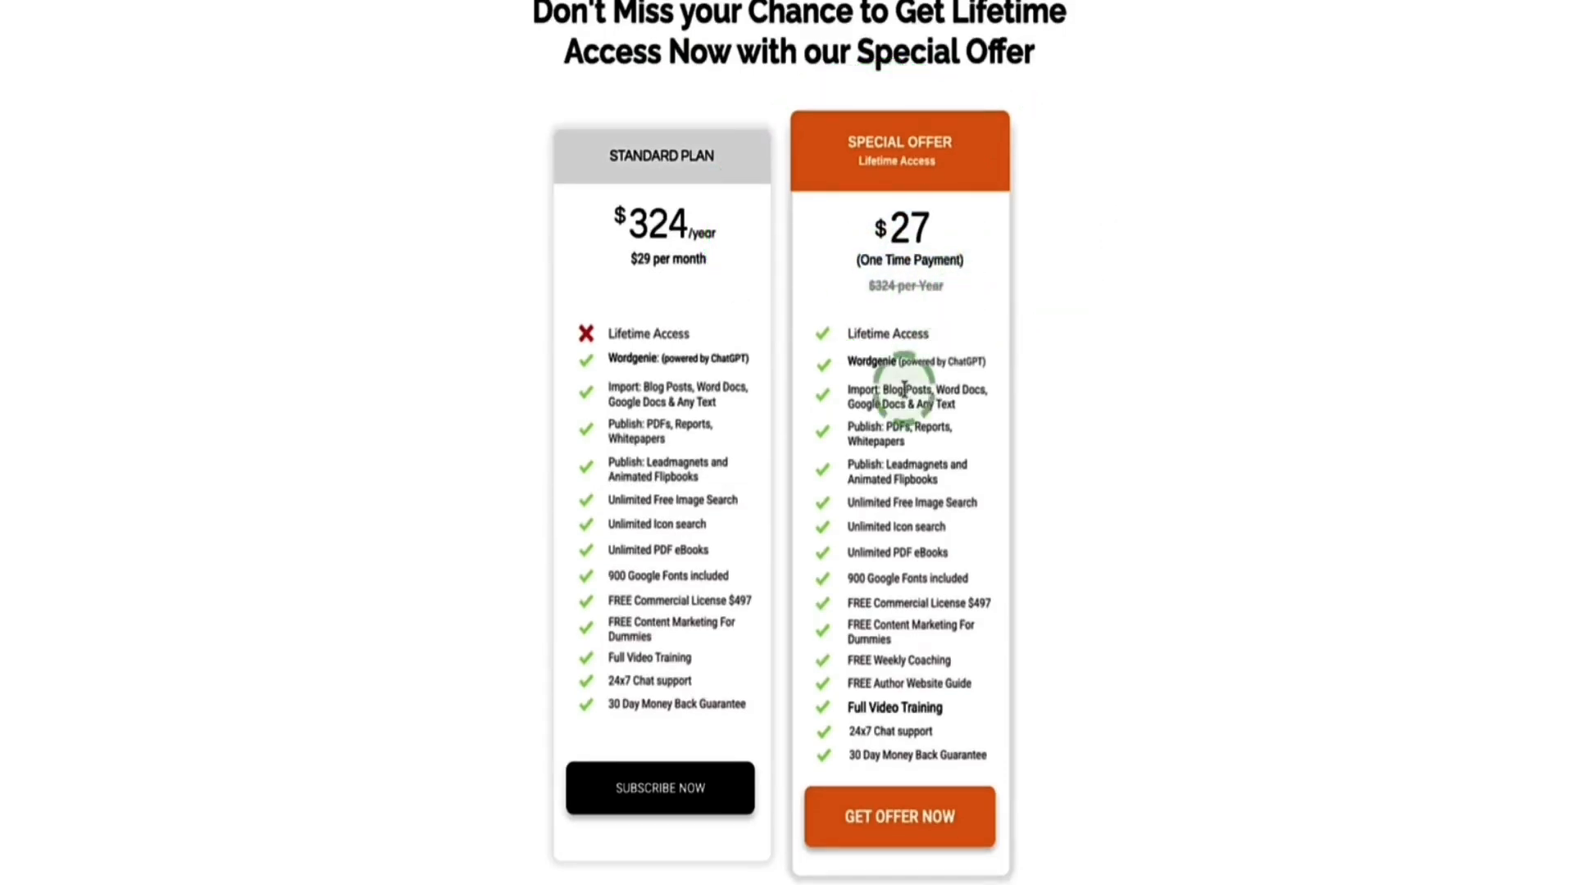
Examine the Wordgenie and content import features listed under the lifetime special offer
drag(853, 364, 948, 364)
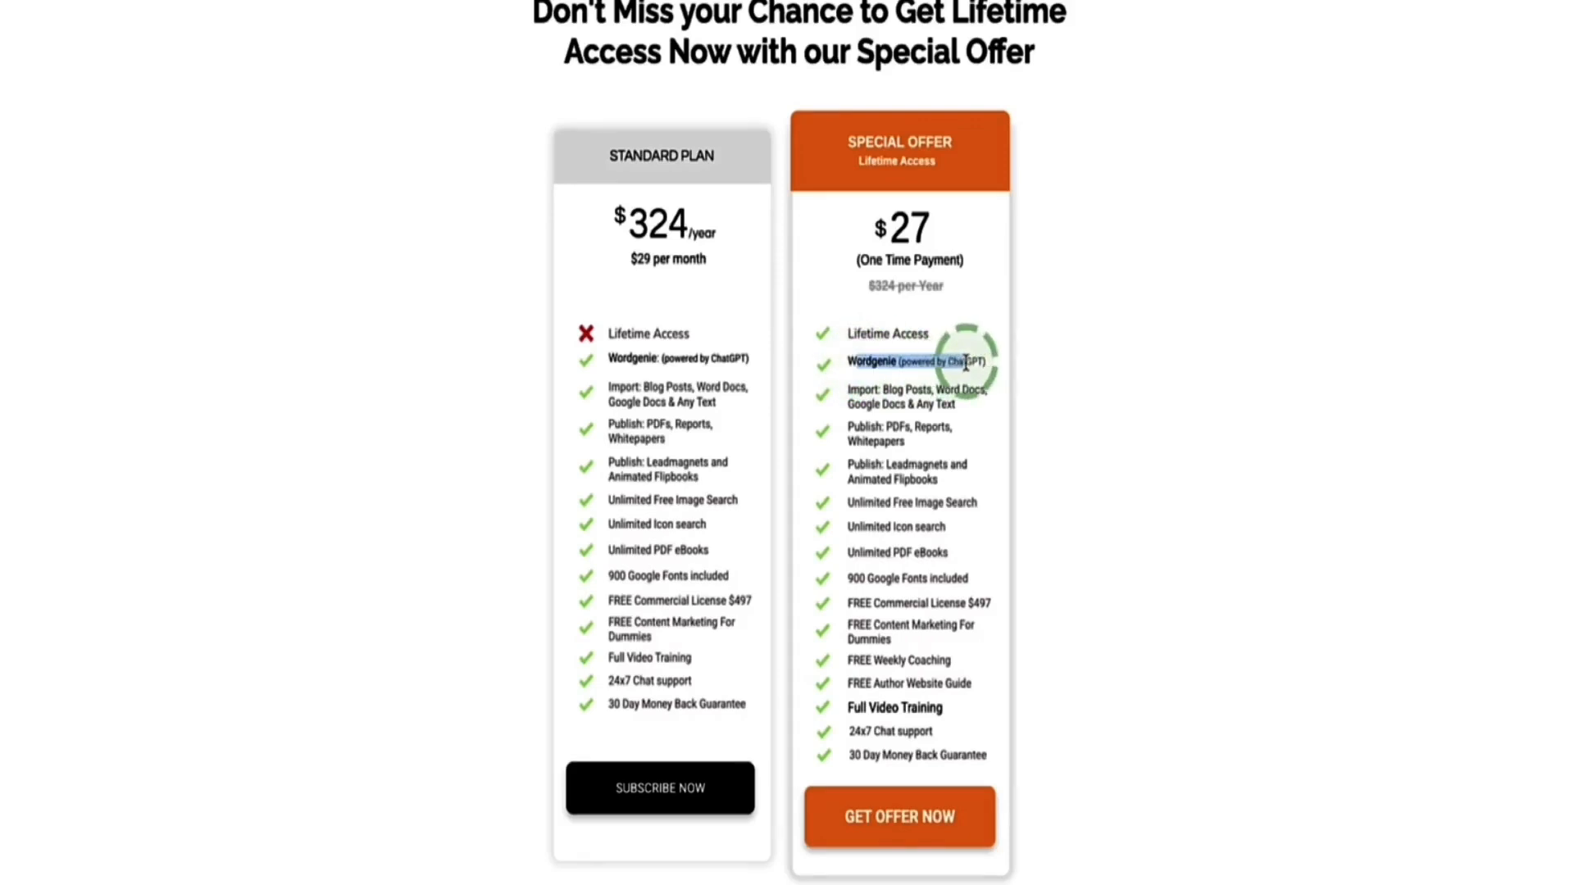
click(847, 363)
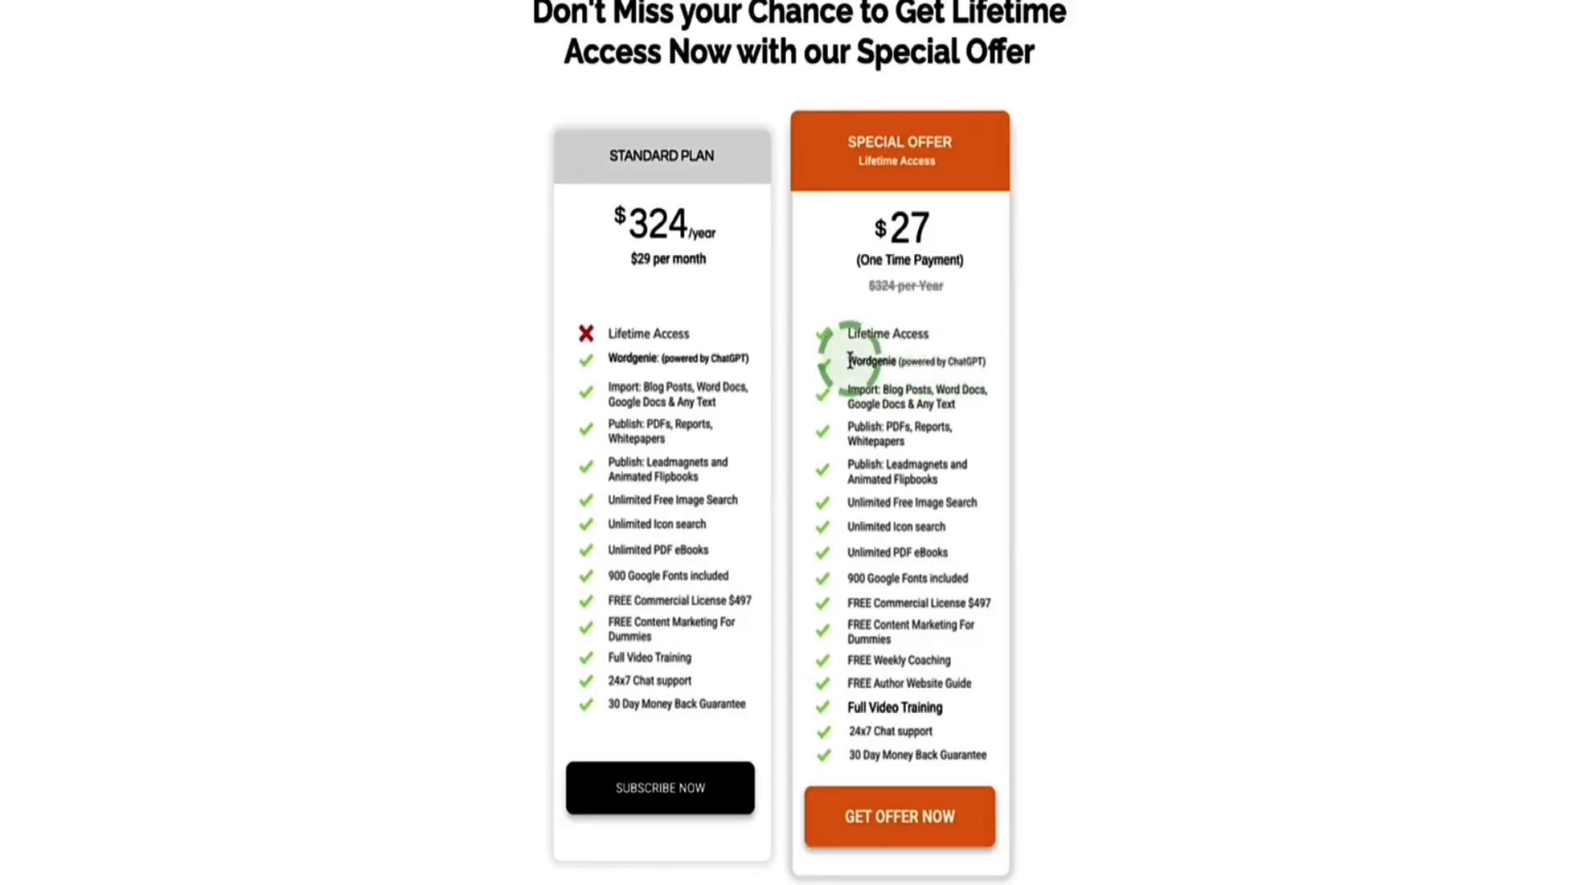
drag(850, 361, 1001, 369)
click(980, 364)
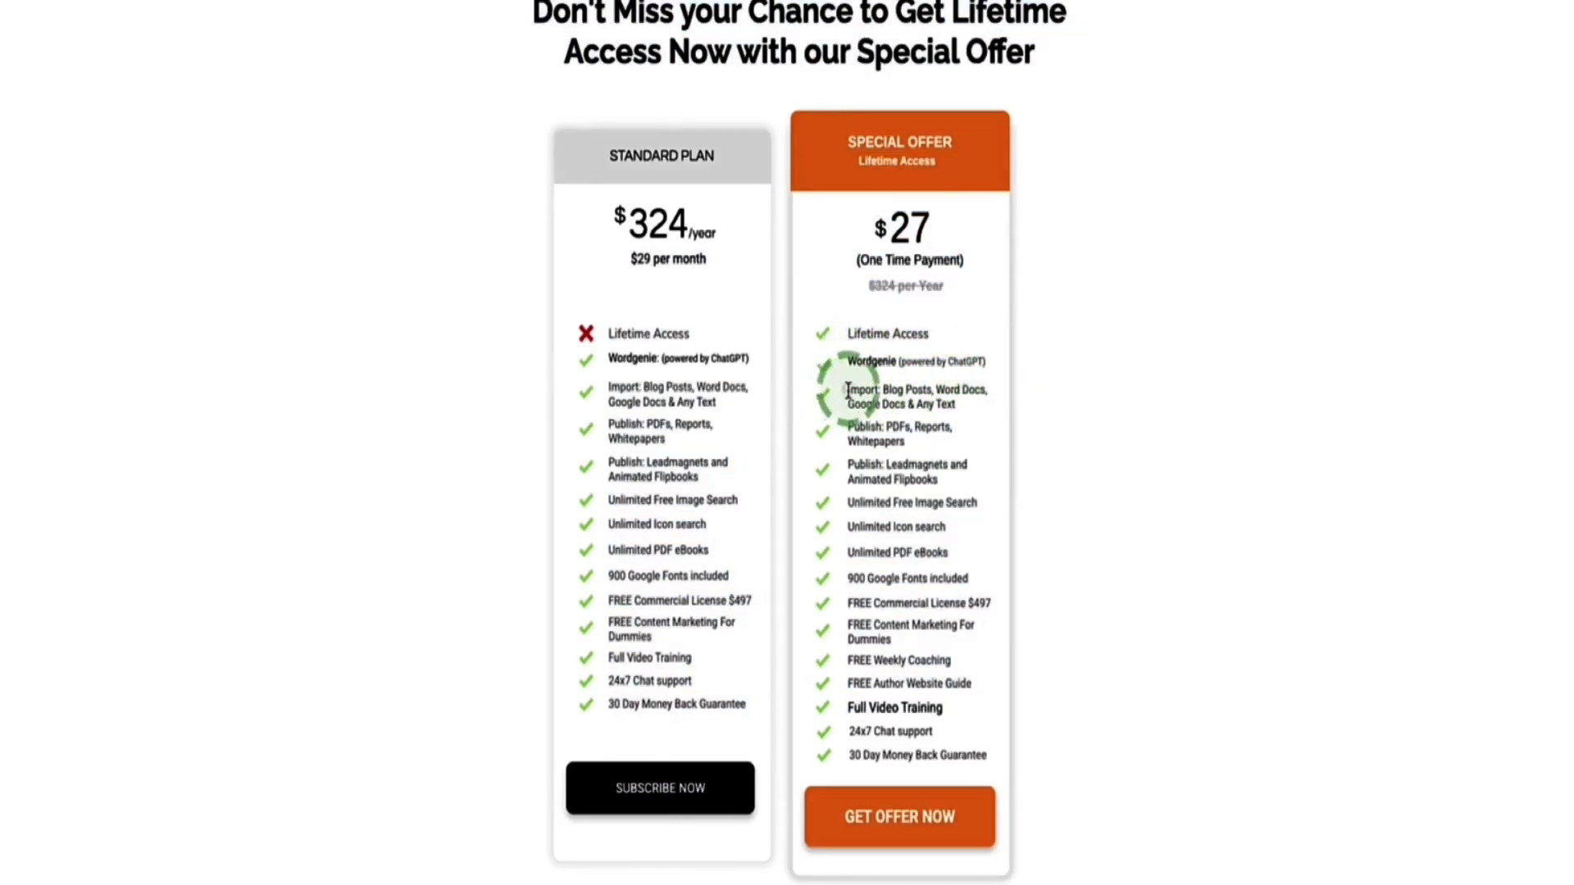
click(964, 407)
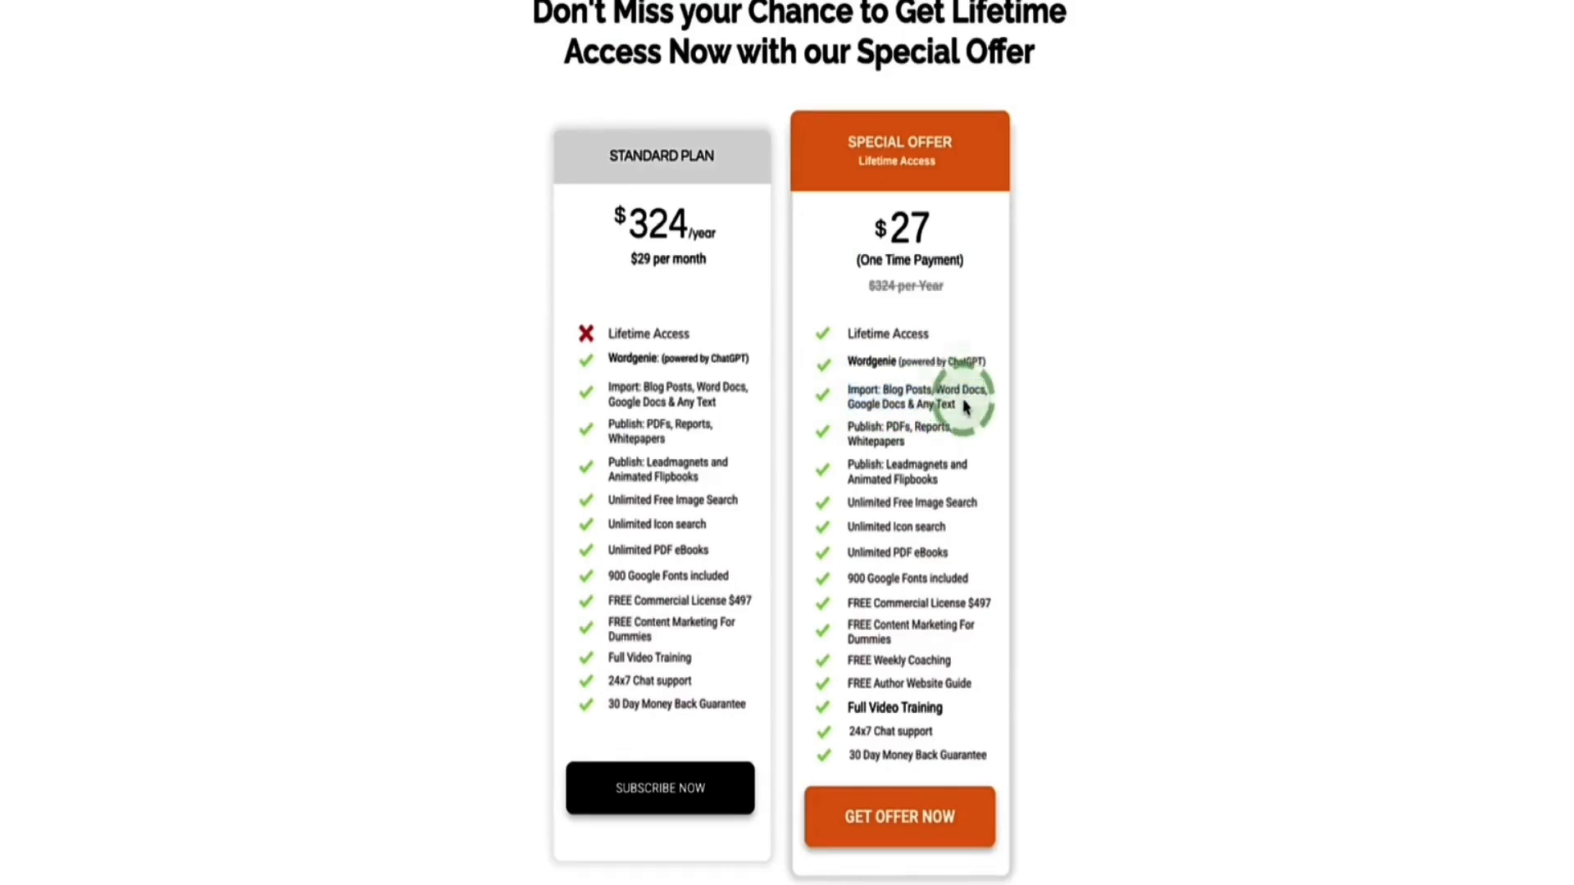
drag(964, 407, 843, 407)
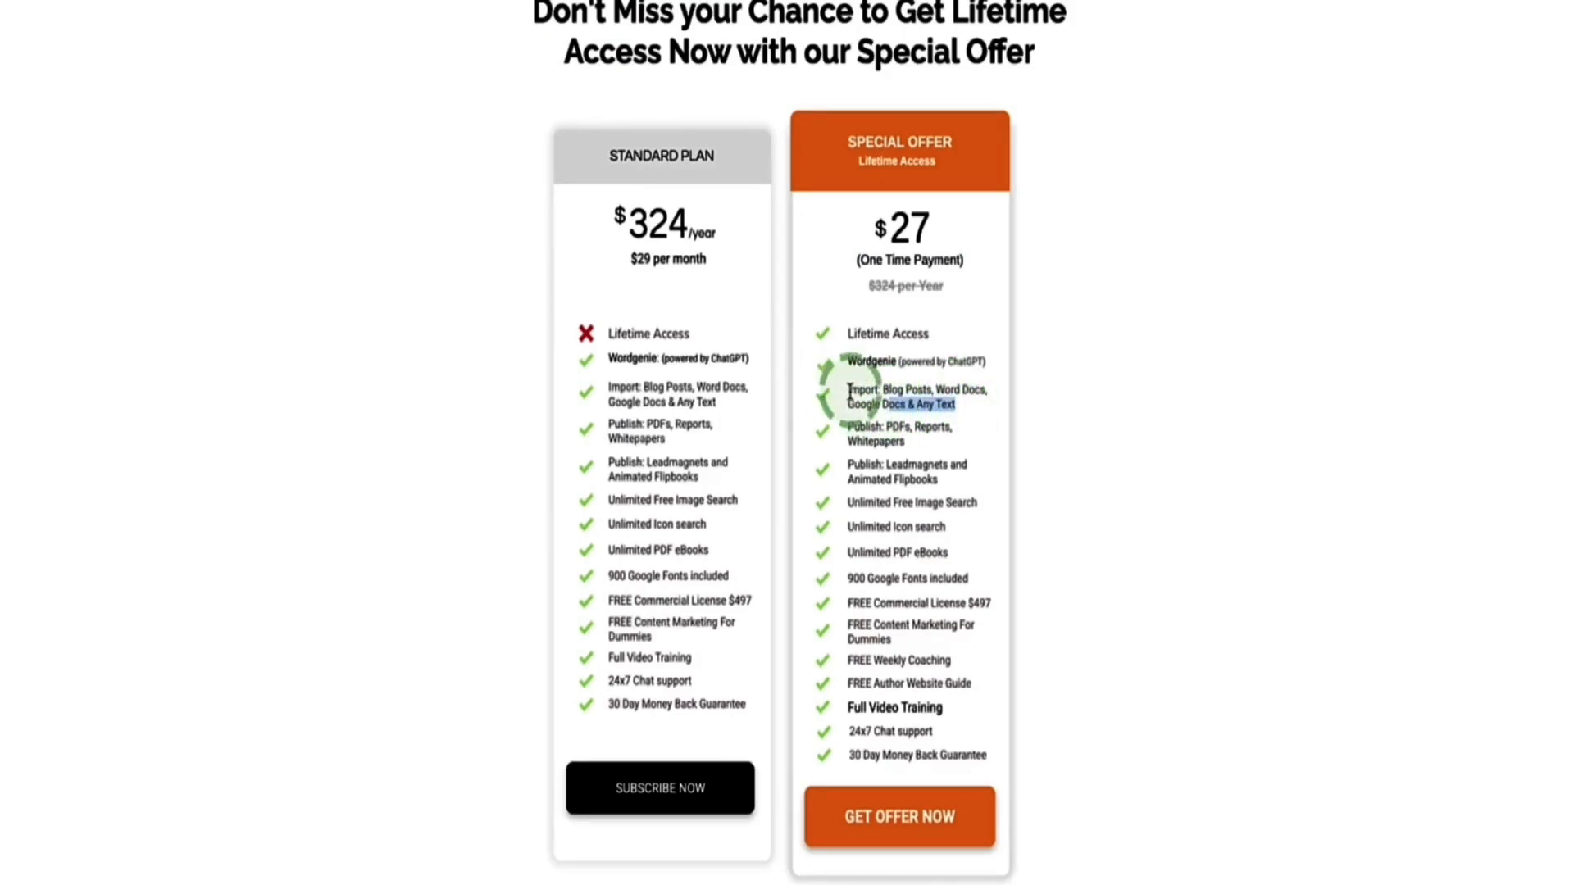
click(902, 402)
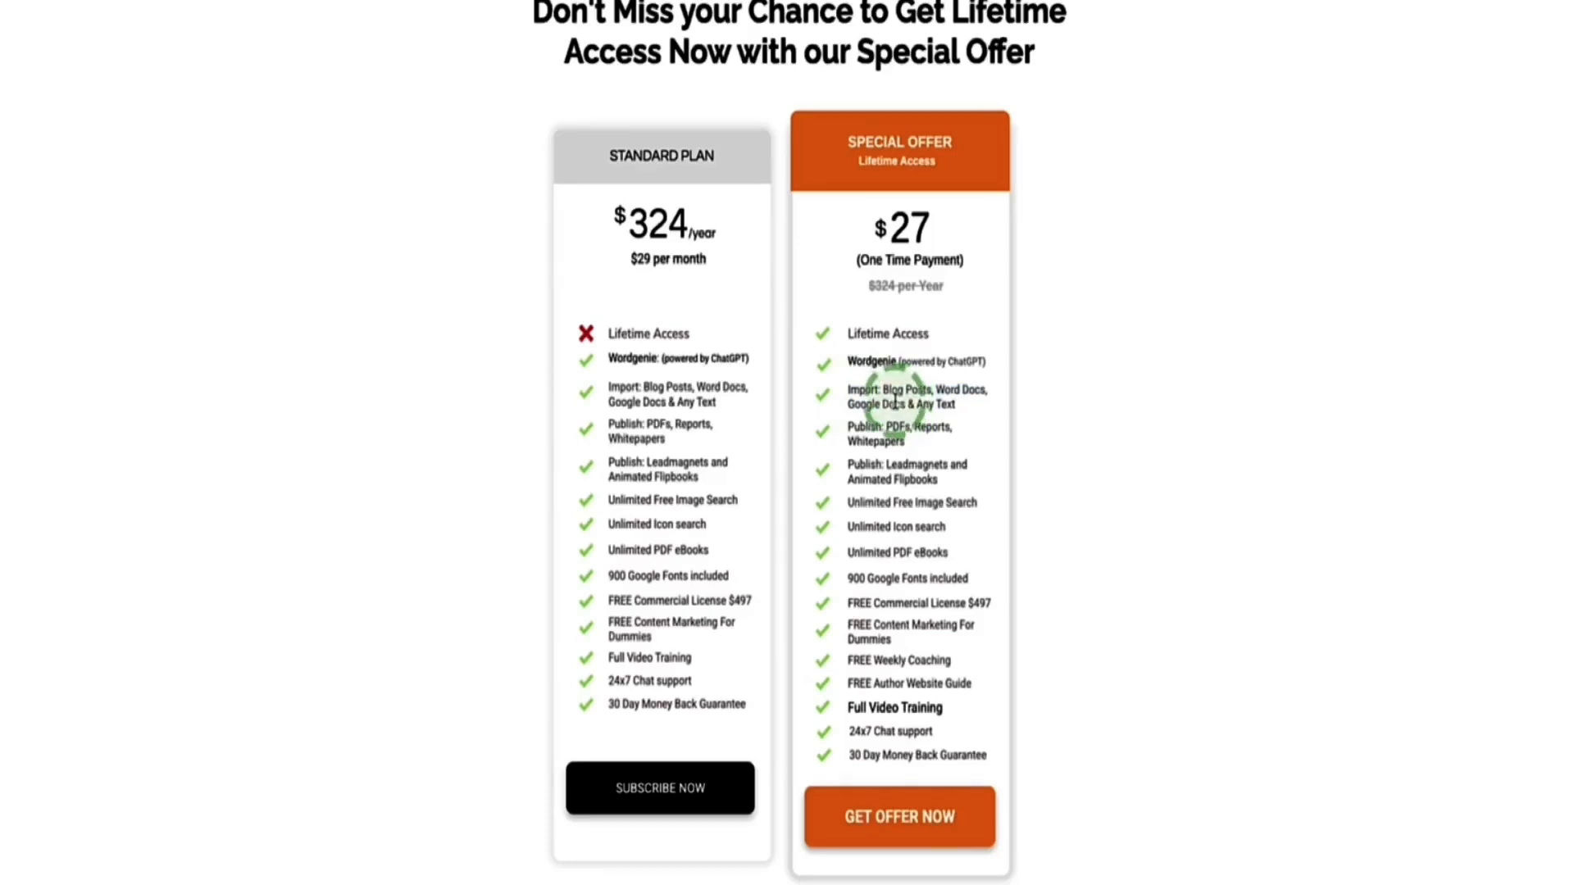
click(844, 401)
drag(852, 391, 951, 403)
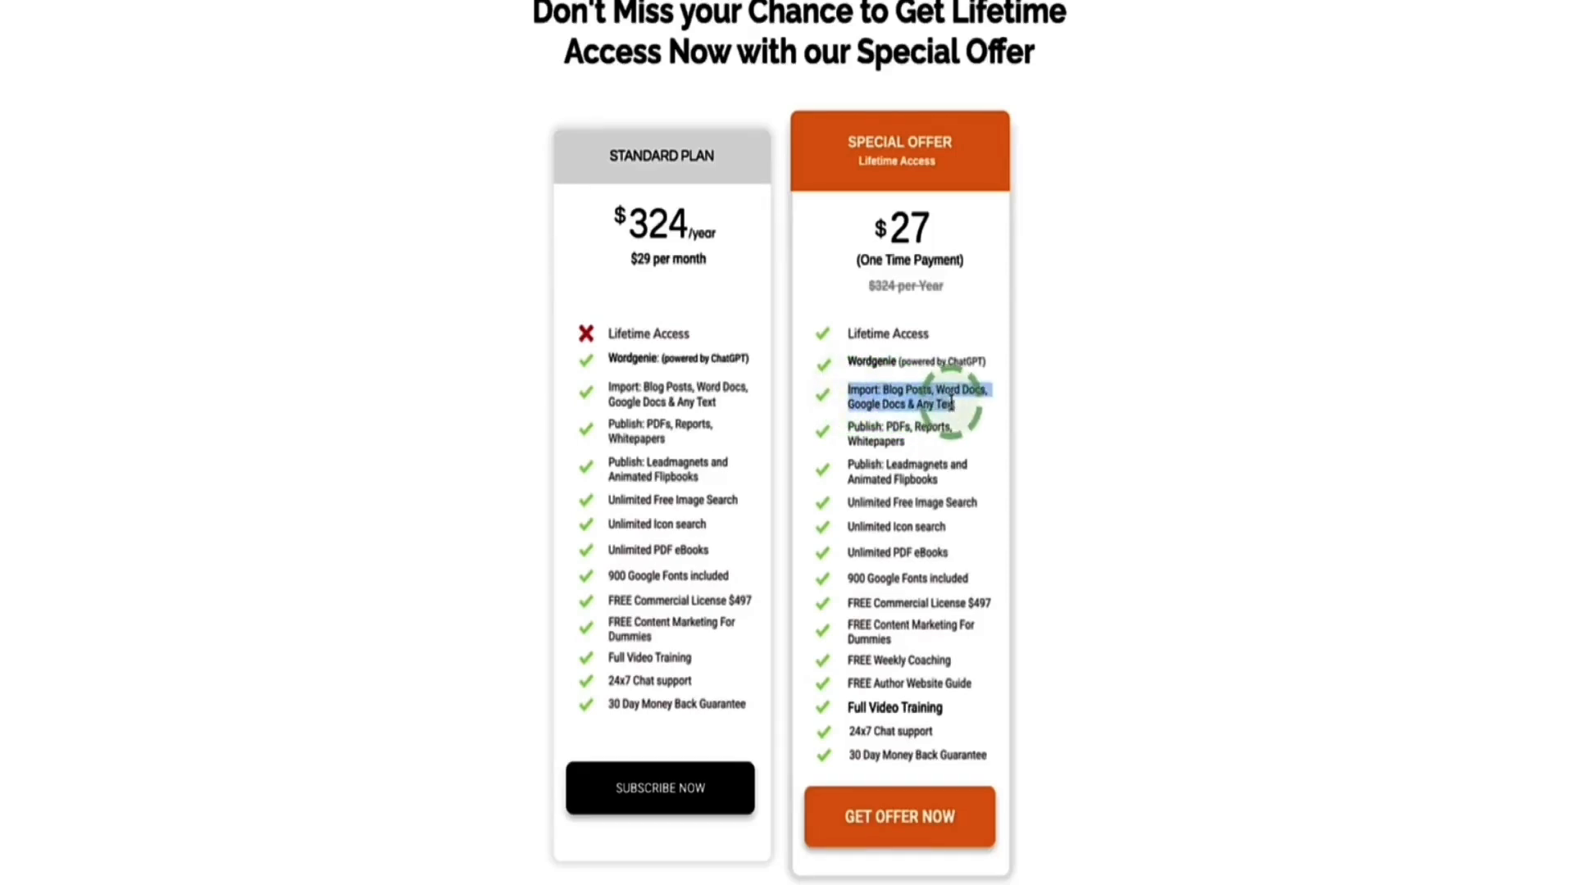
click(852, 395)
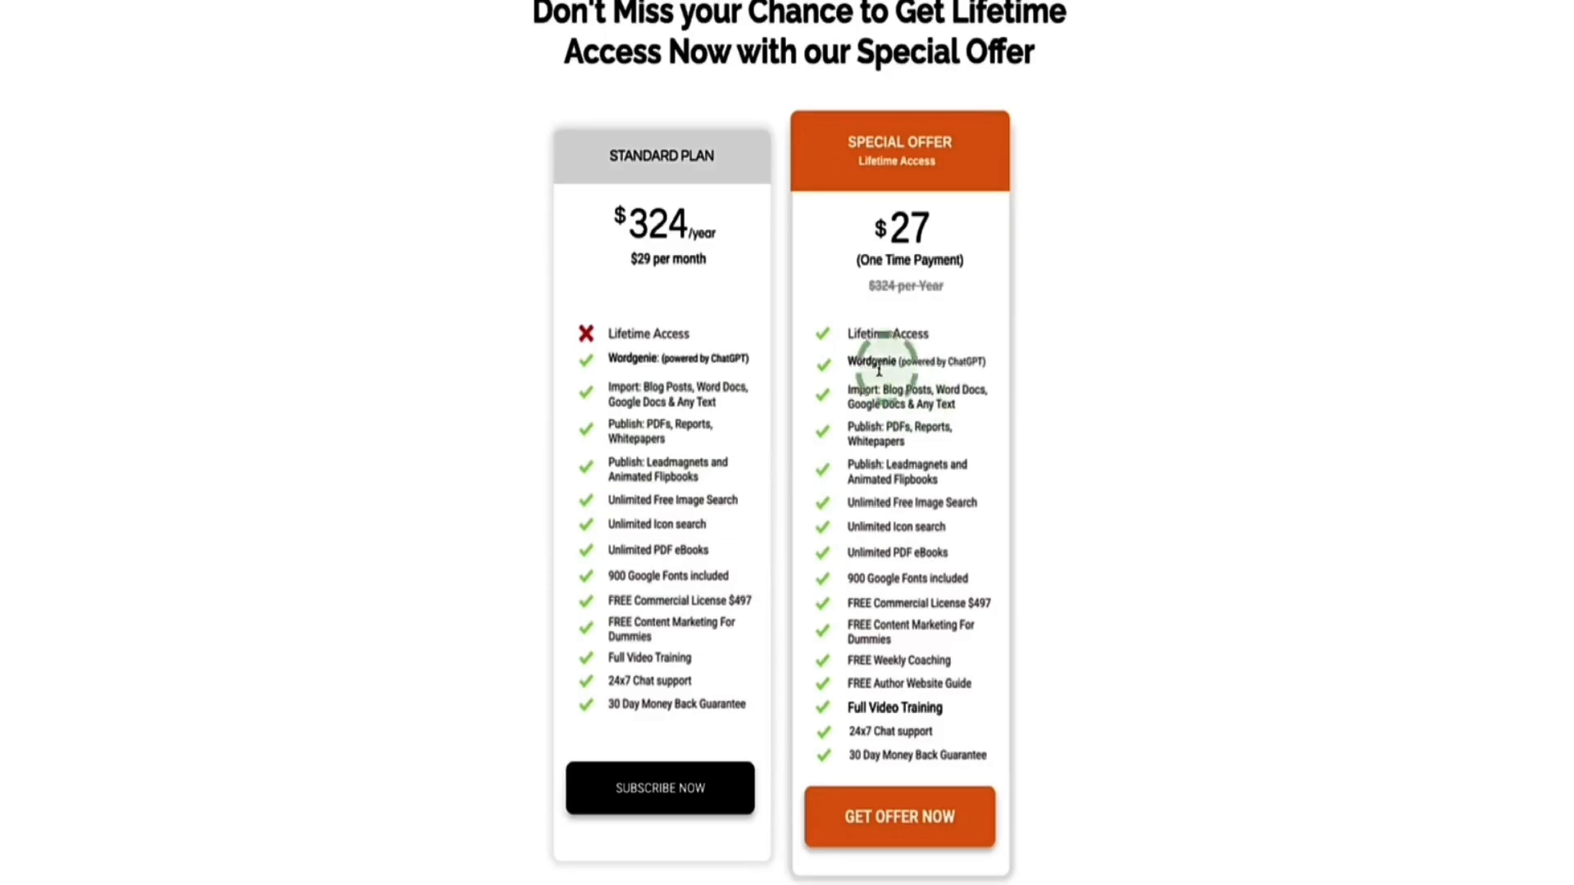
drag(848, 362, 971, 363)
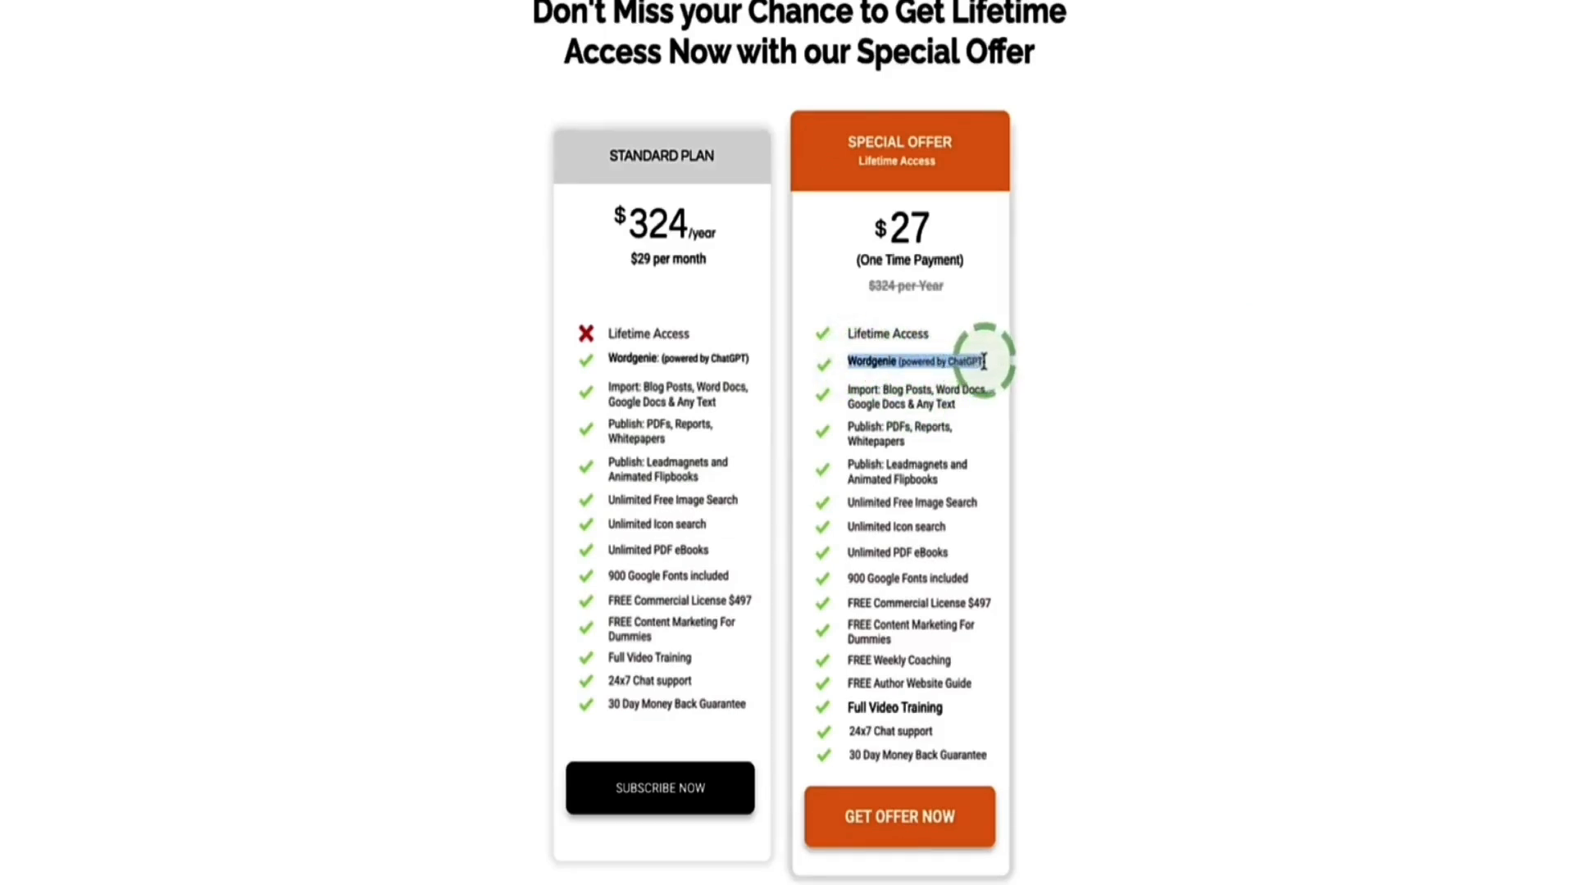
click(976, 359)
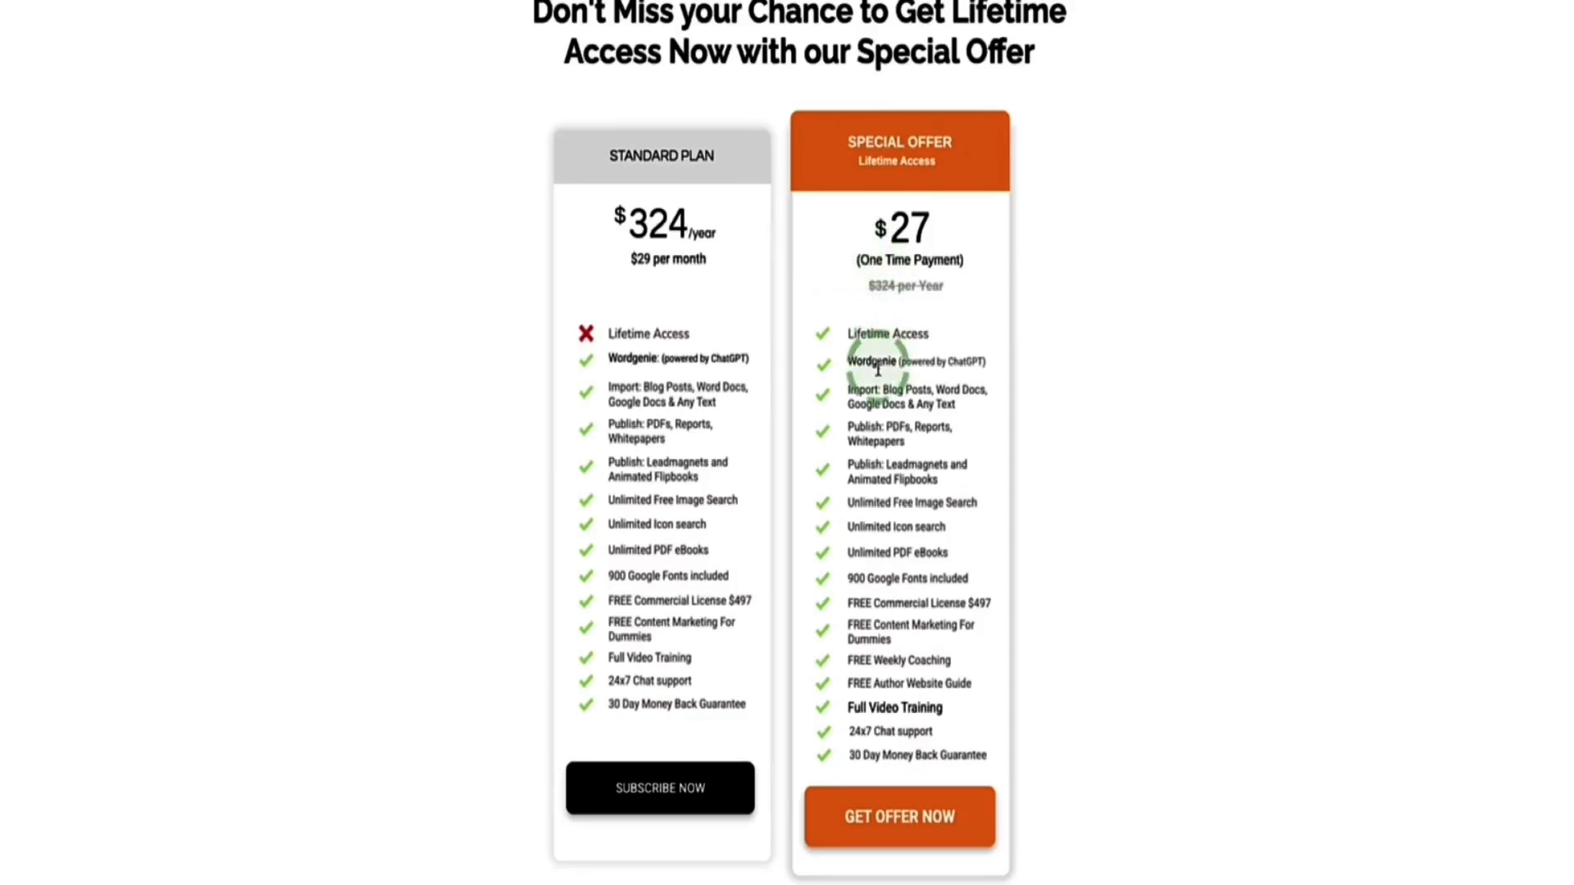
drag(847, 362, 964, 369)
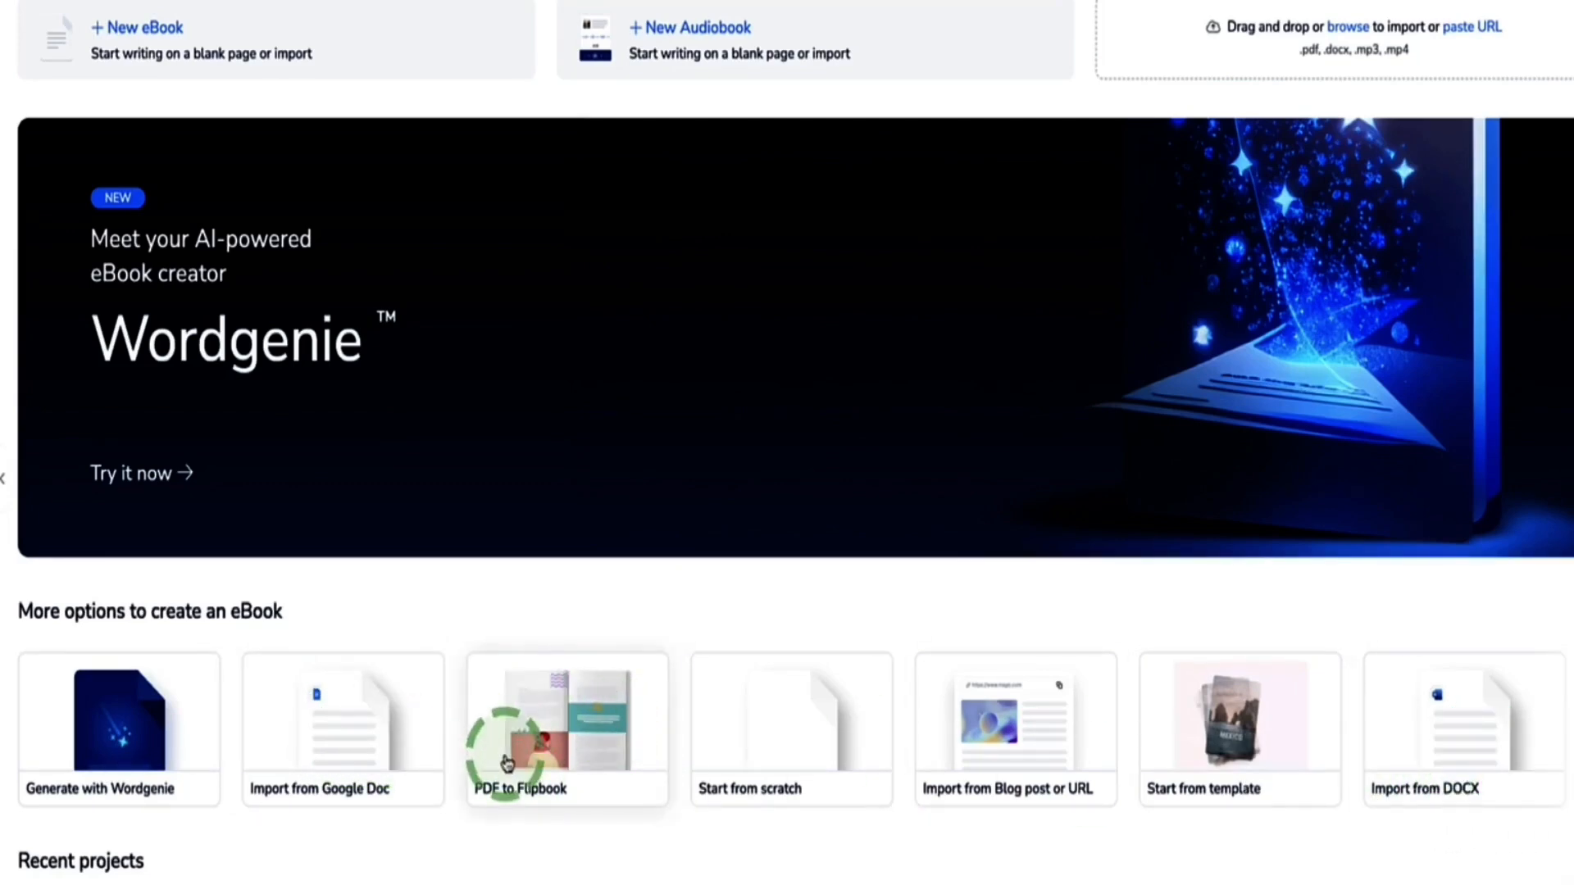
Create a new eBook project from the dashboard and choose PDF as its publishing format
scroll(533, 762, right, 5)
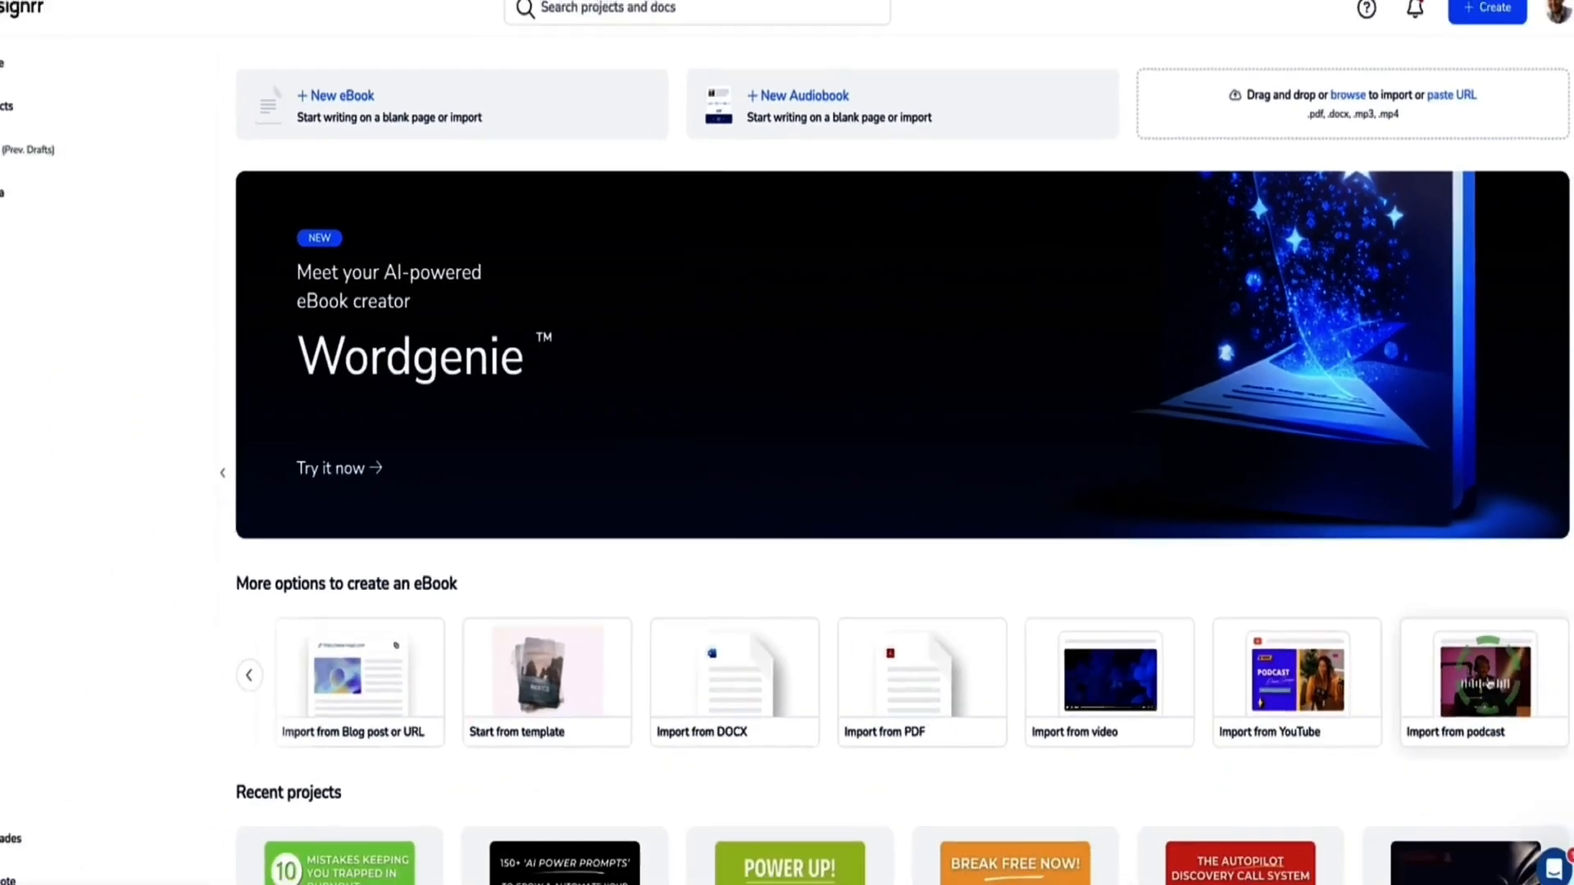
scroll(1541, 735, left, 5)
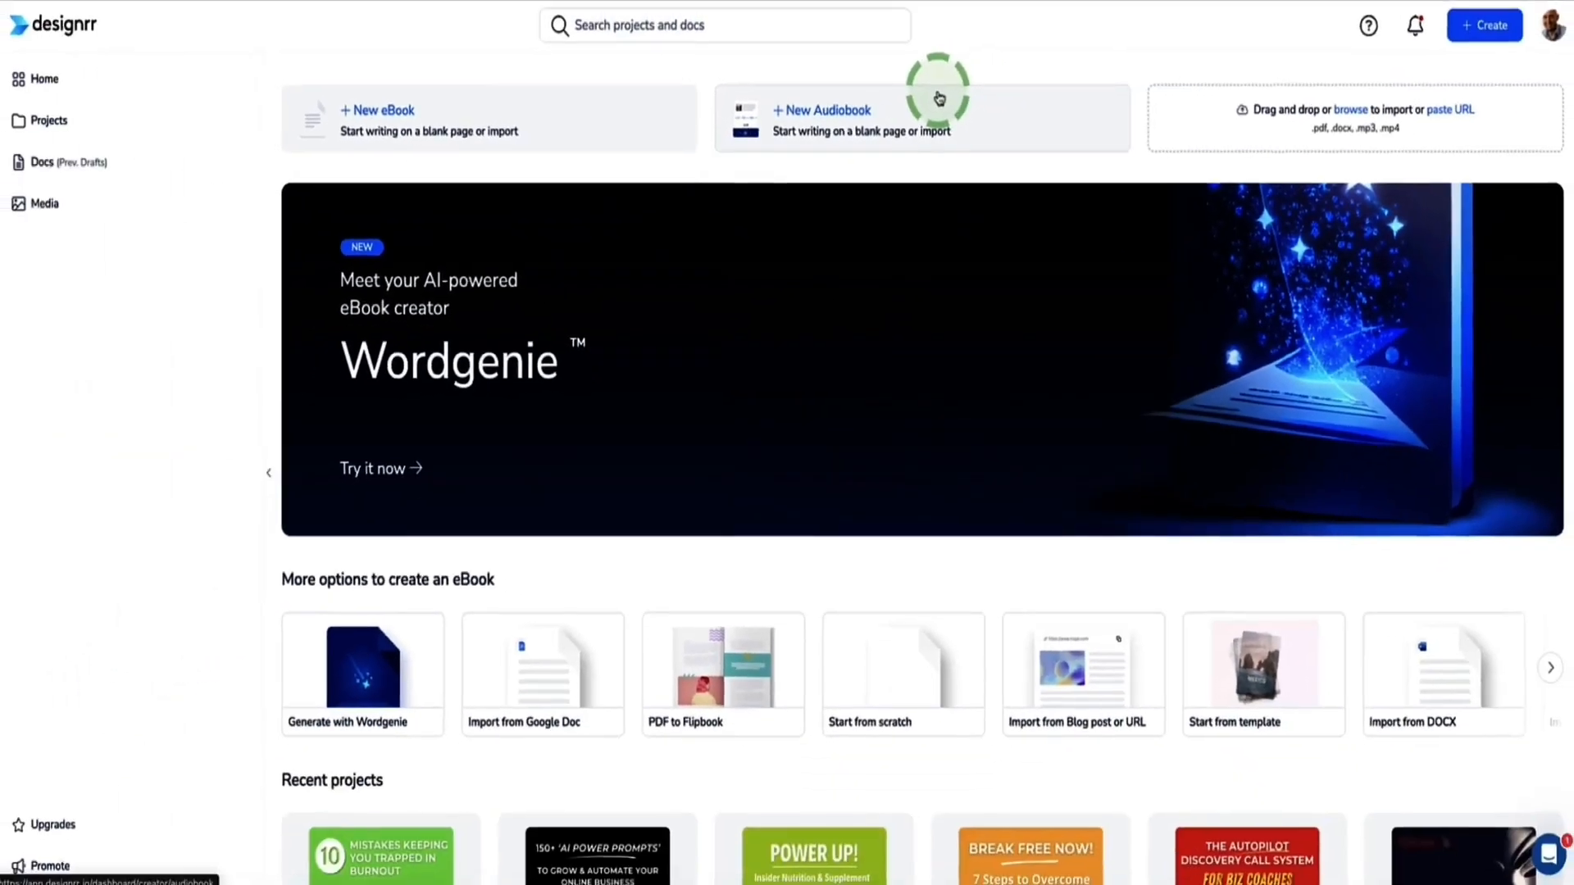
click(375, 119)
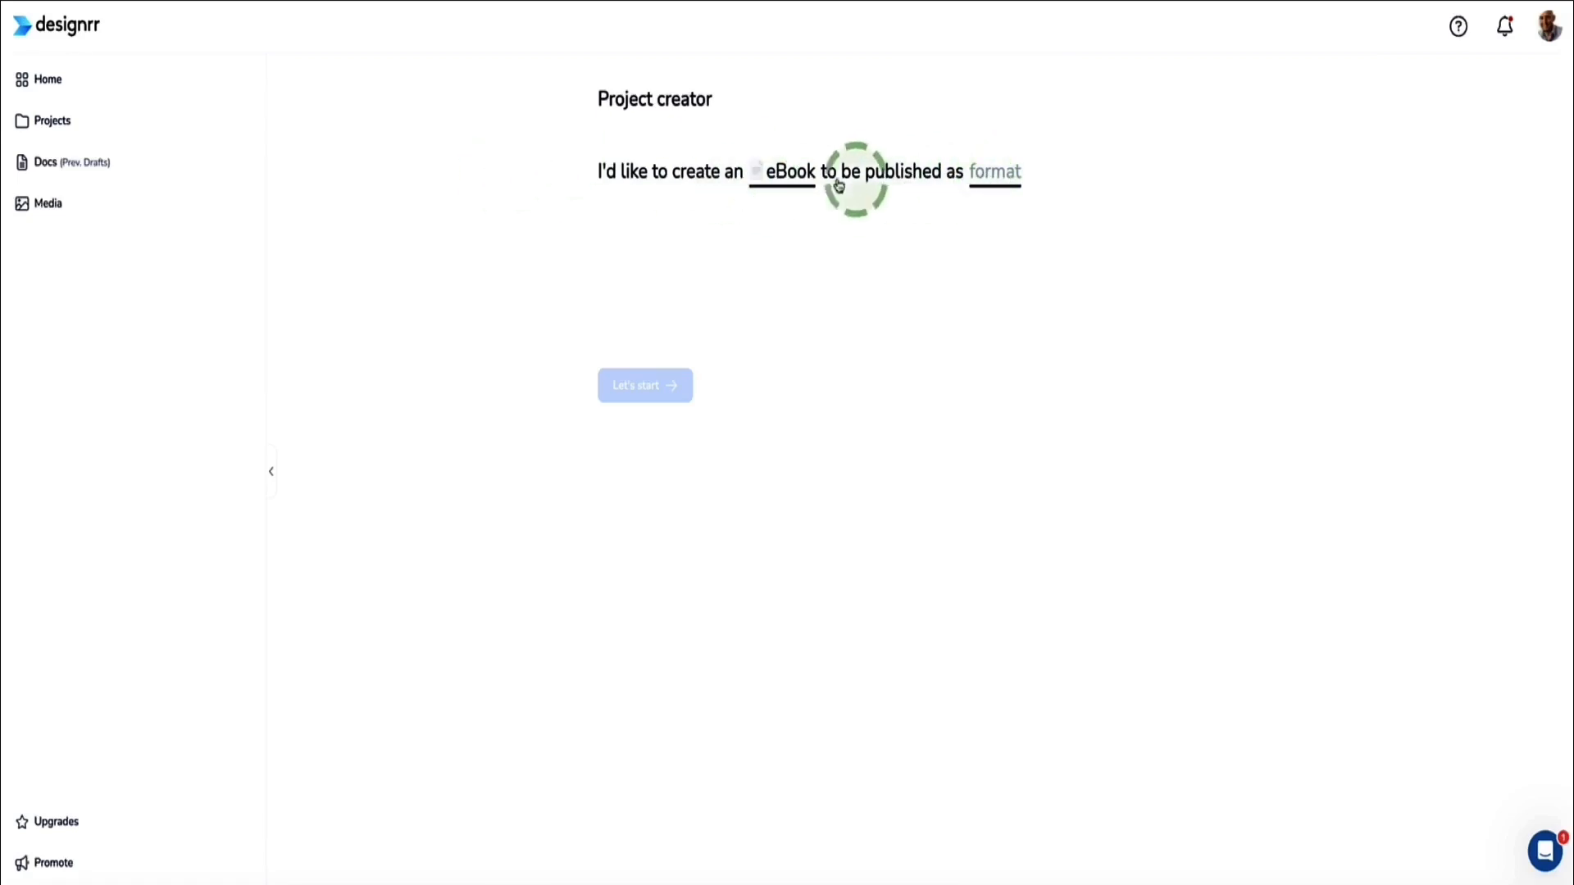
click(998, 176)
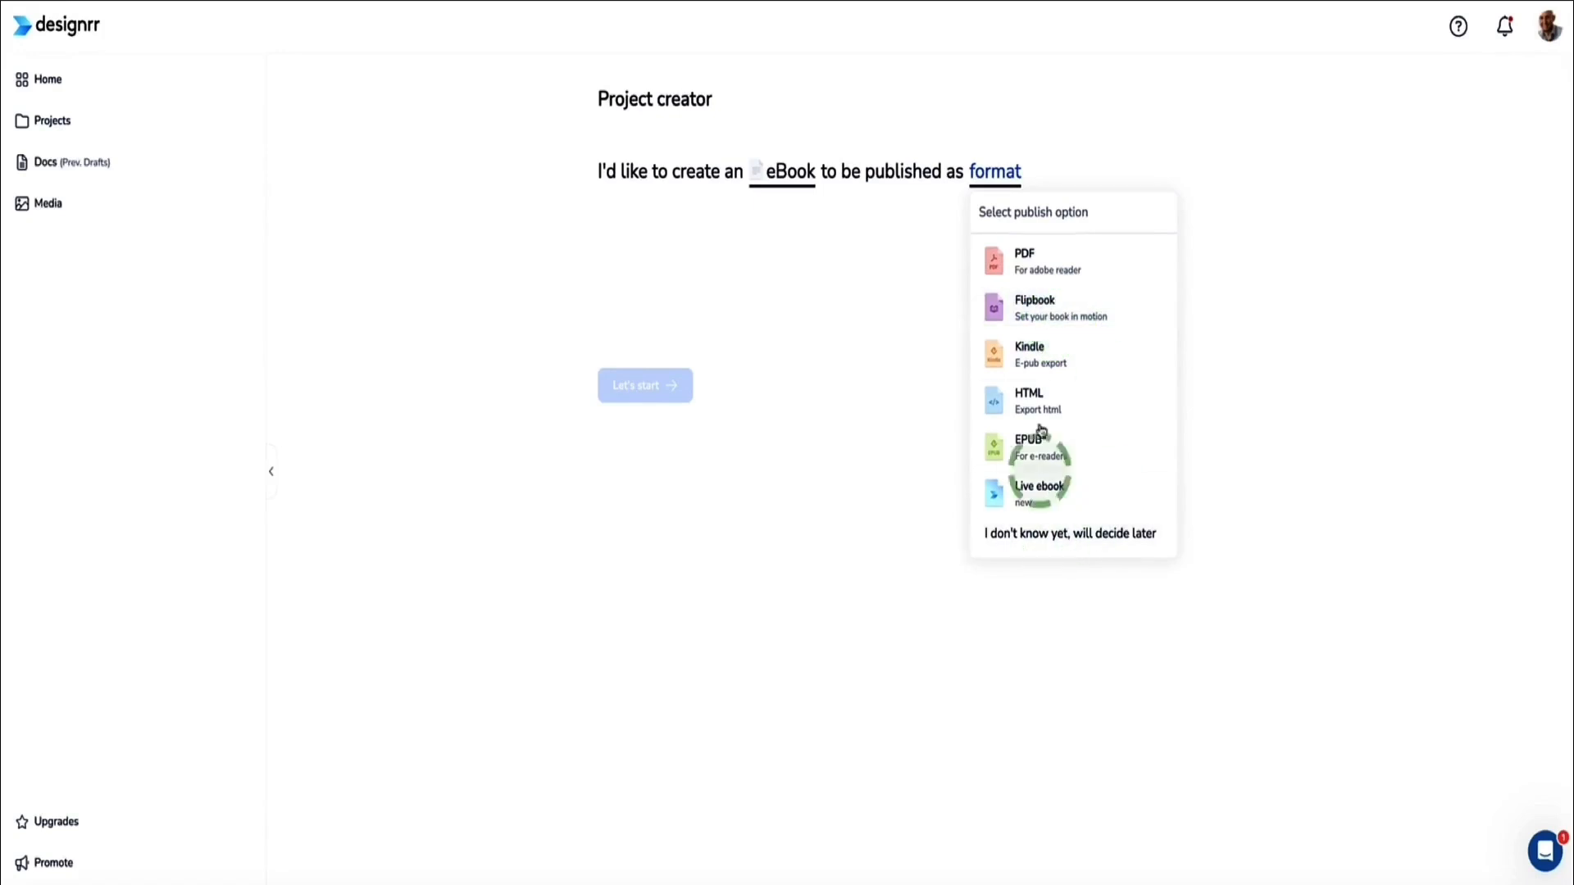
click(1029, 262)
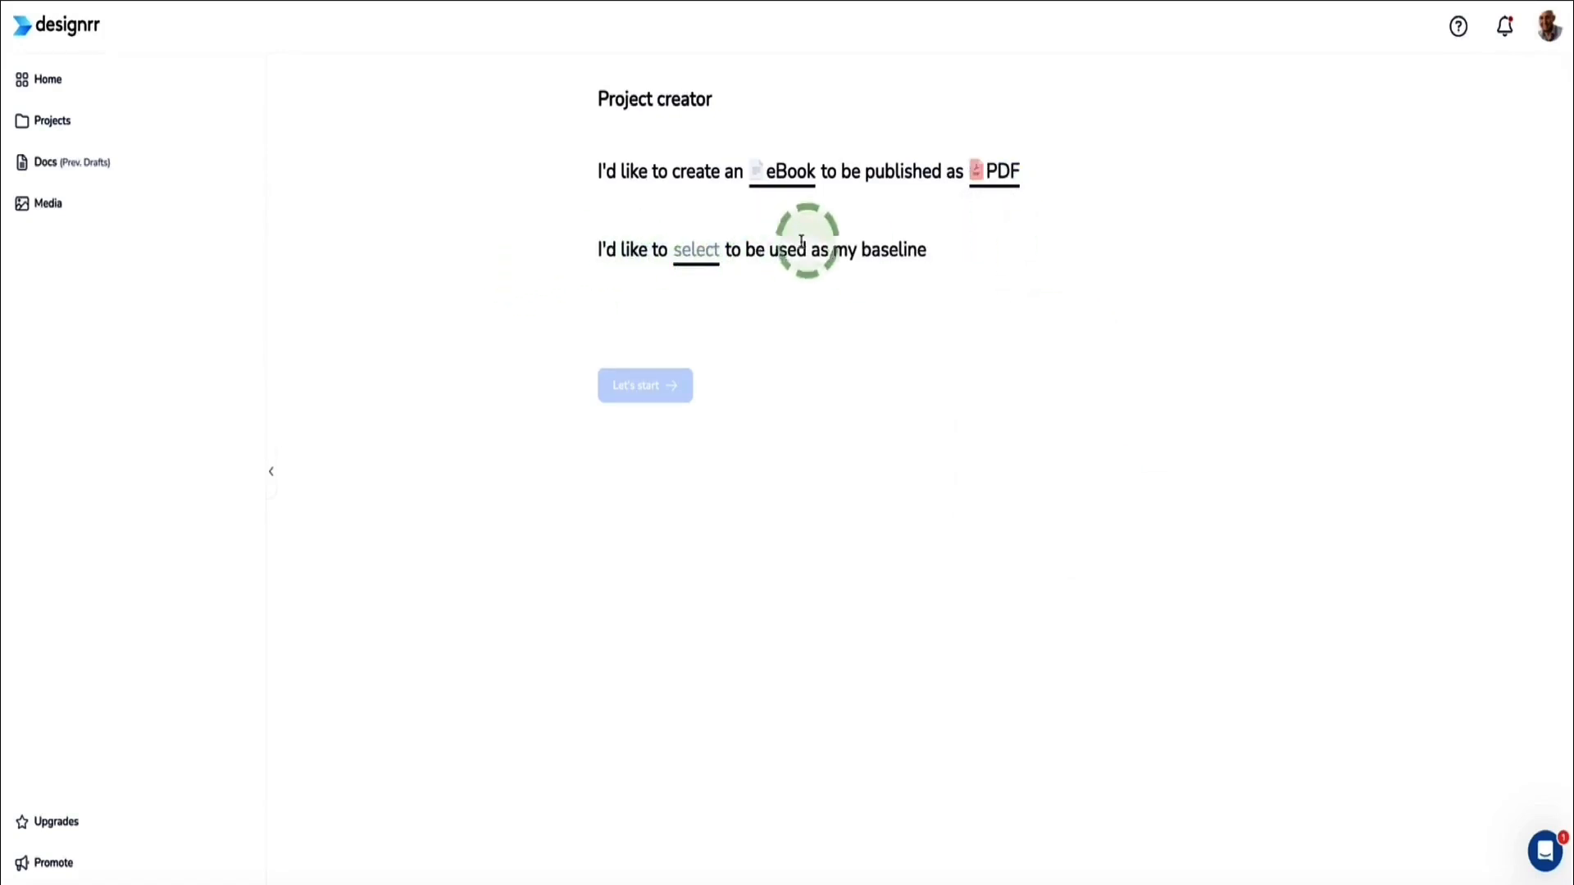
Check the file and link import options, and choose Wordgenie as the eBook's baseline
click(705, 261)
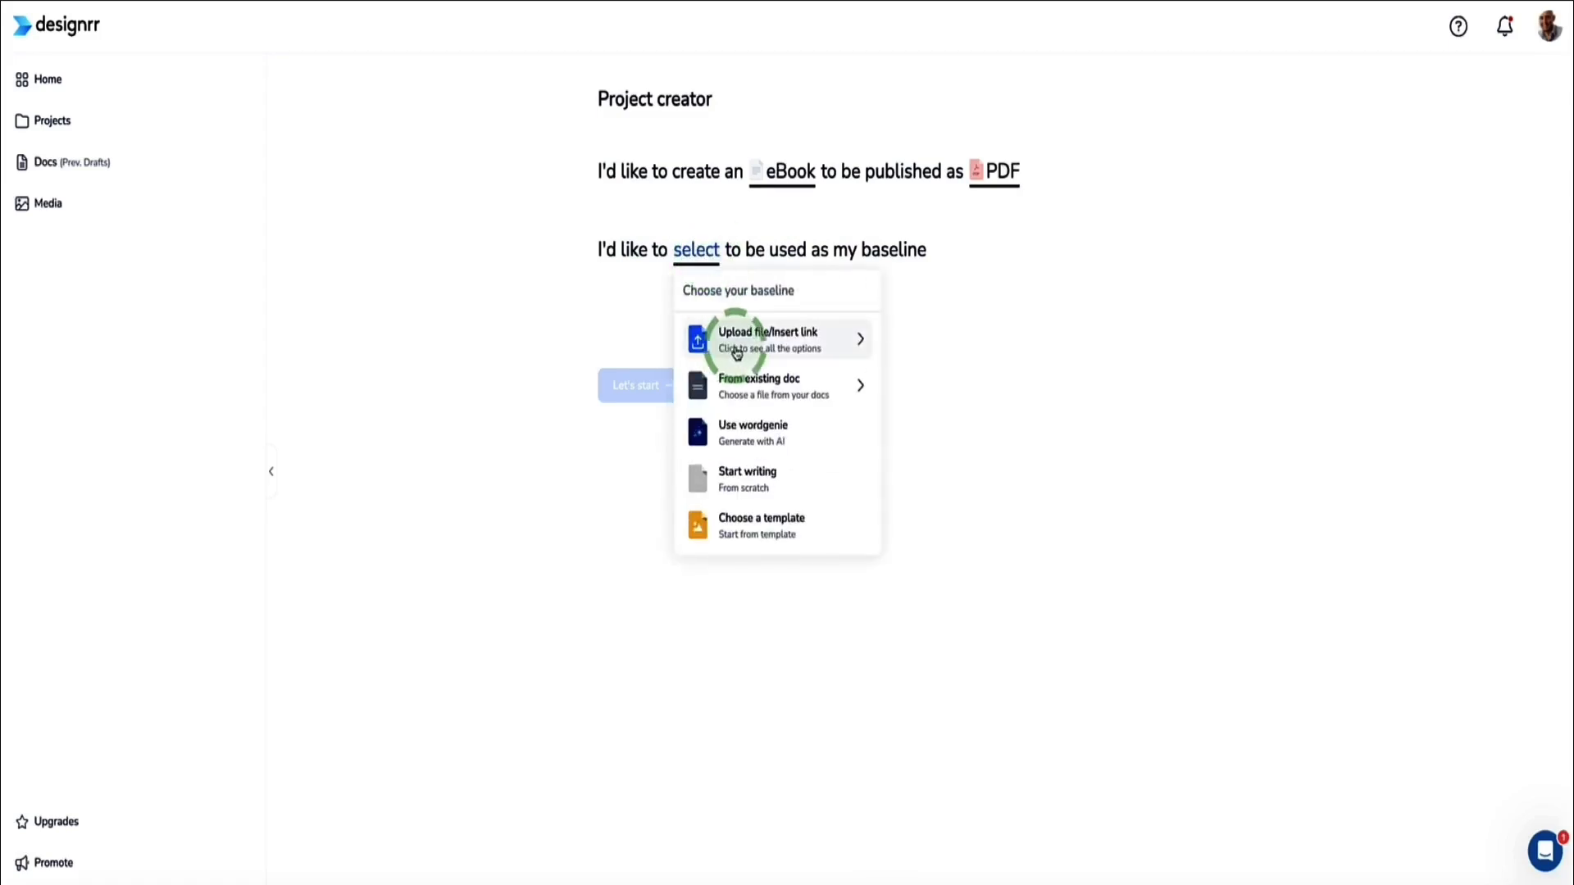
click(848, 342)
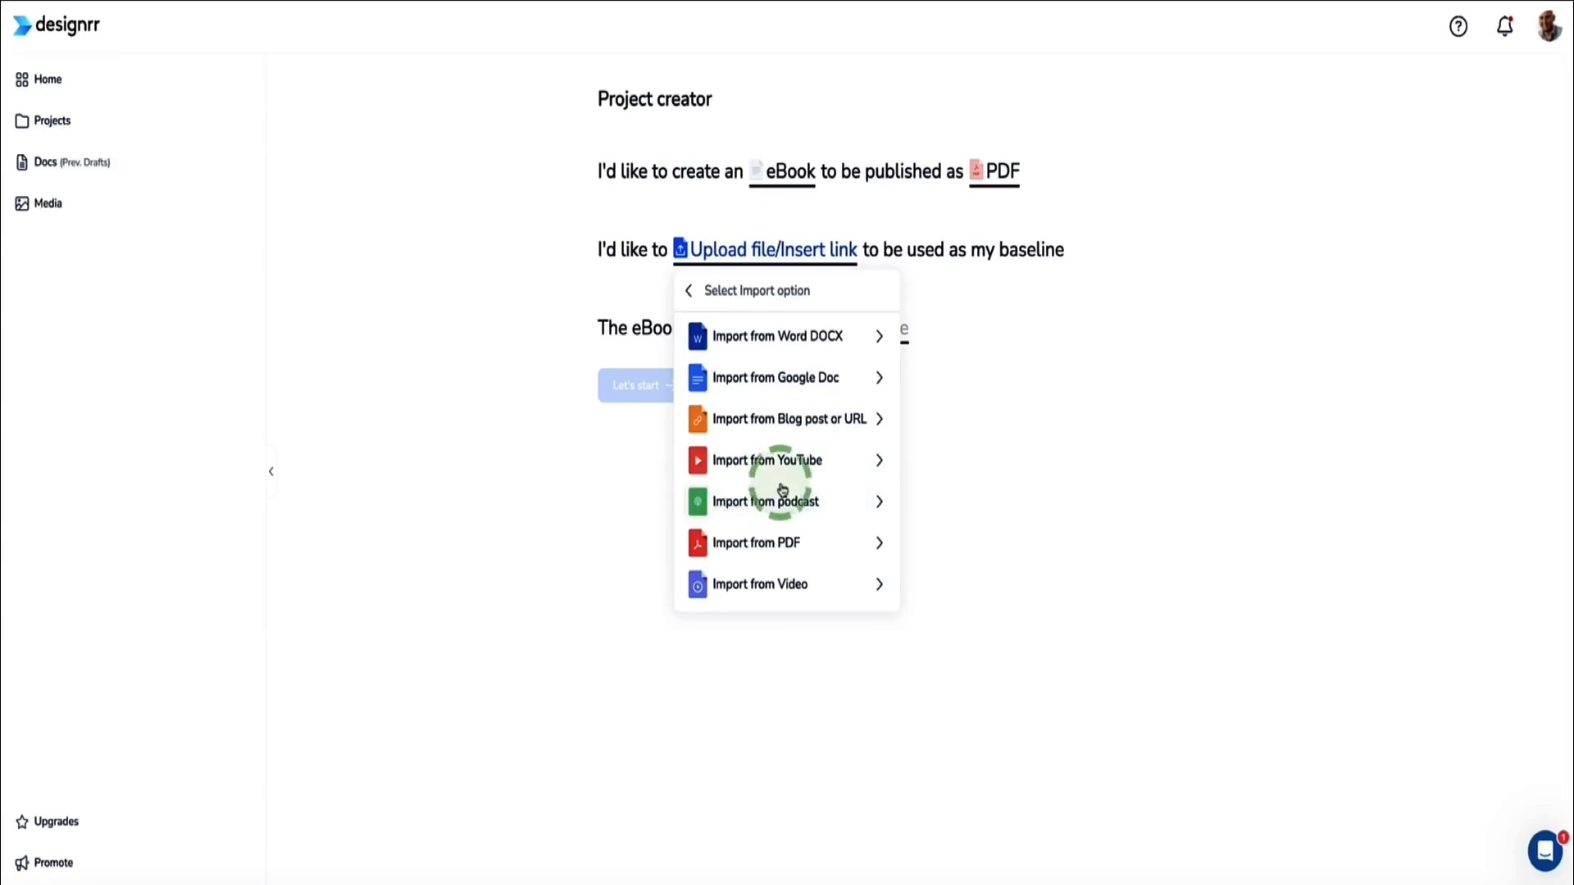
click(689, 291)
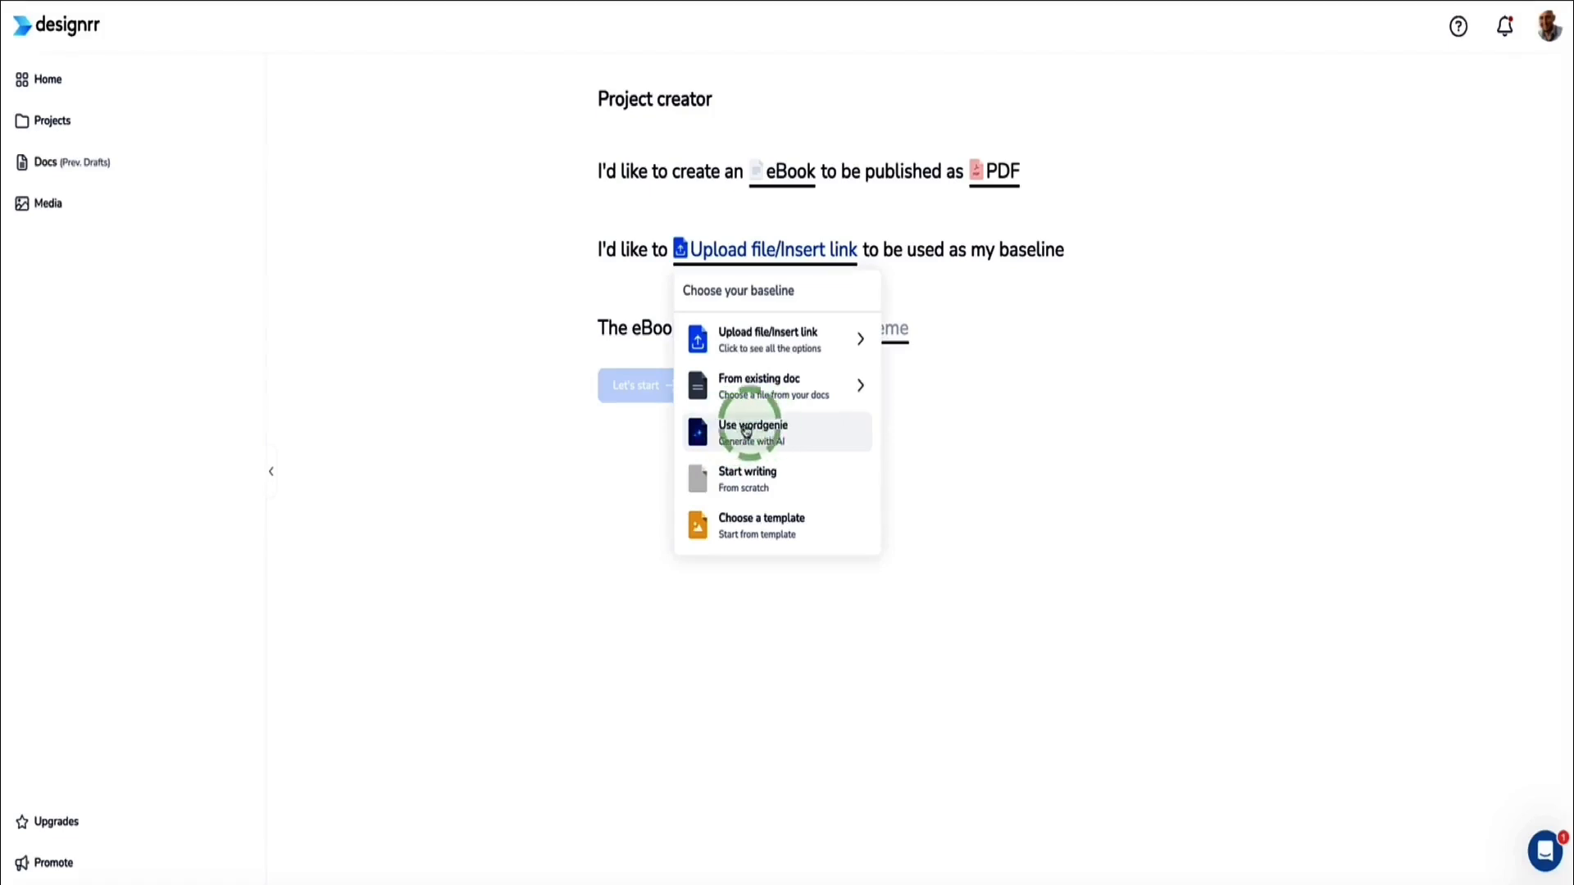
click(770, 435)
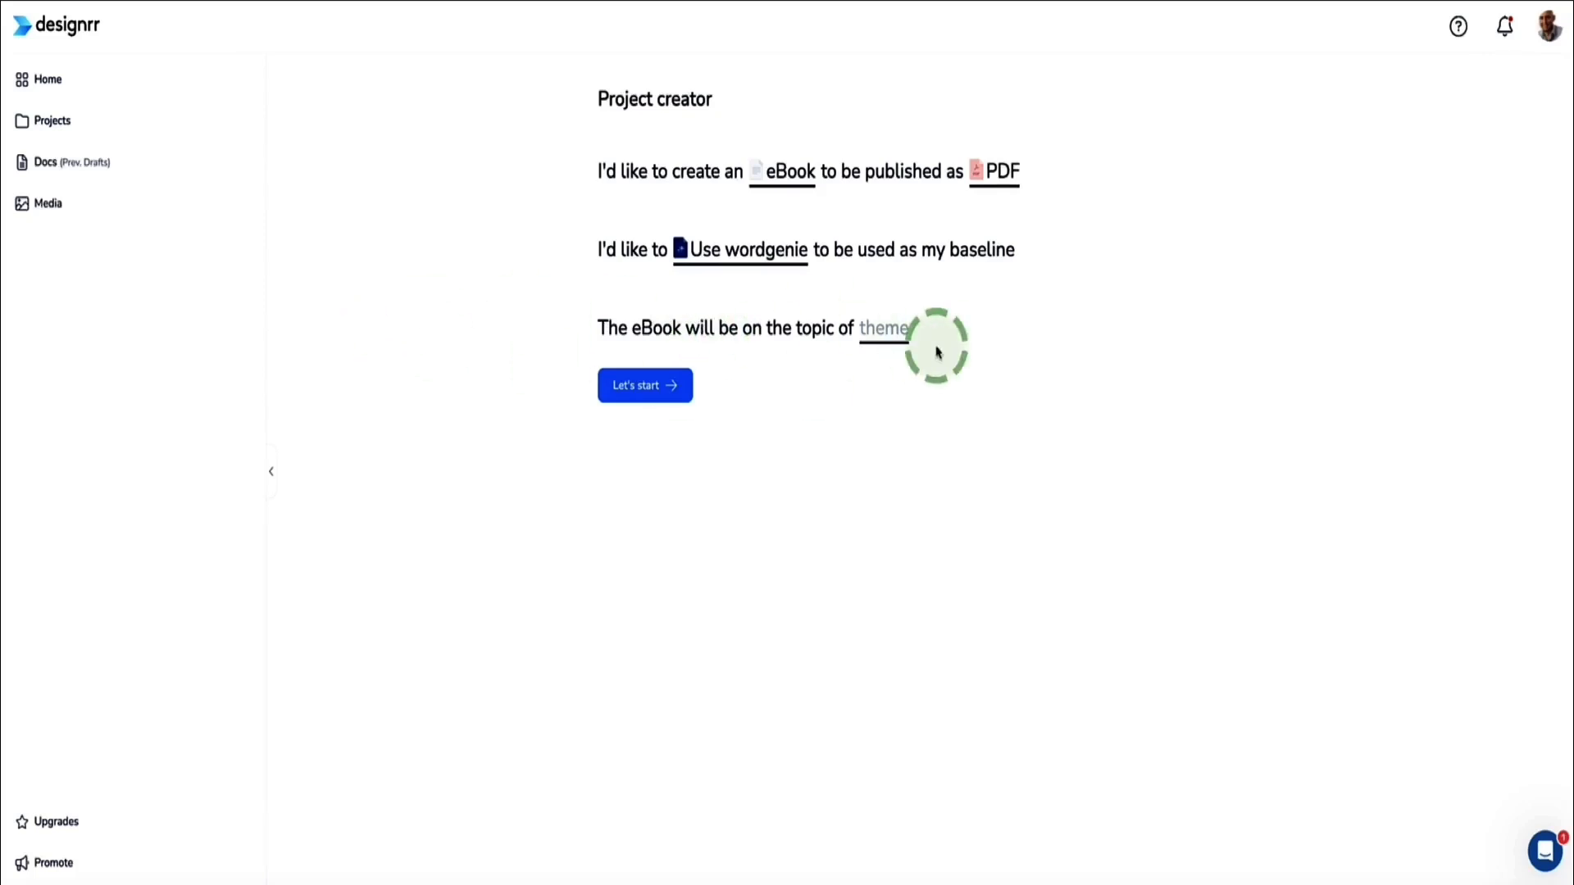
Set the eBook's topic to the Travel, Business and Digital Marketing themes
click(880, 336)
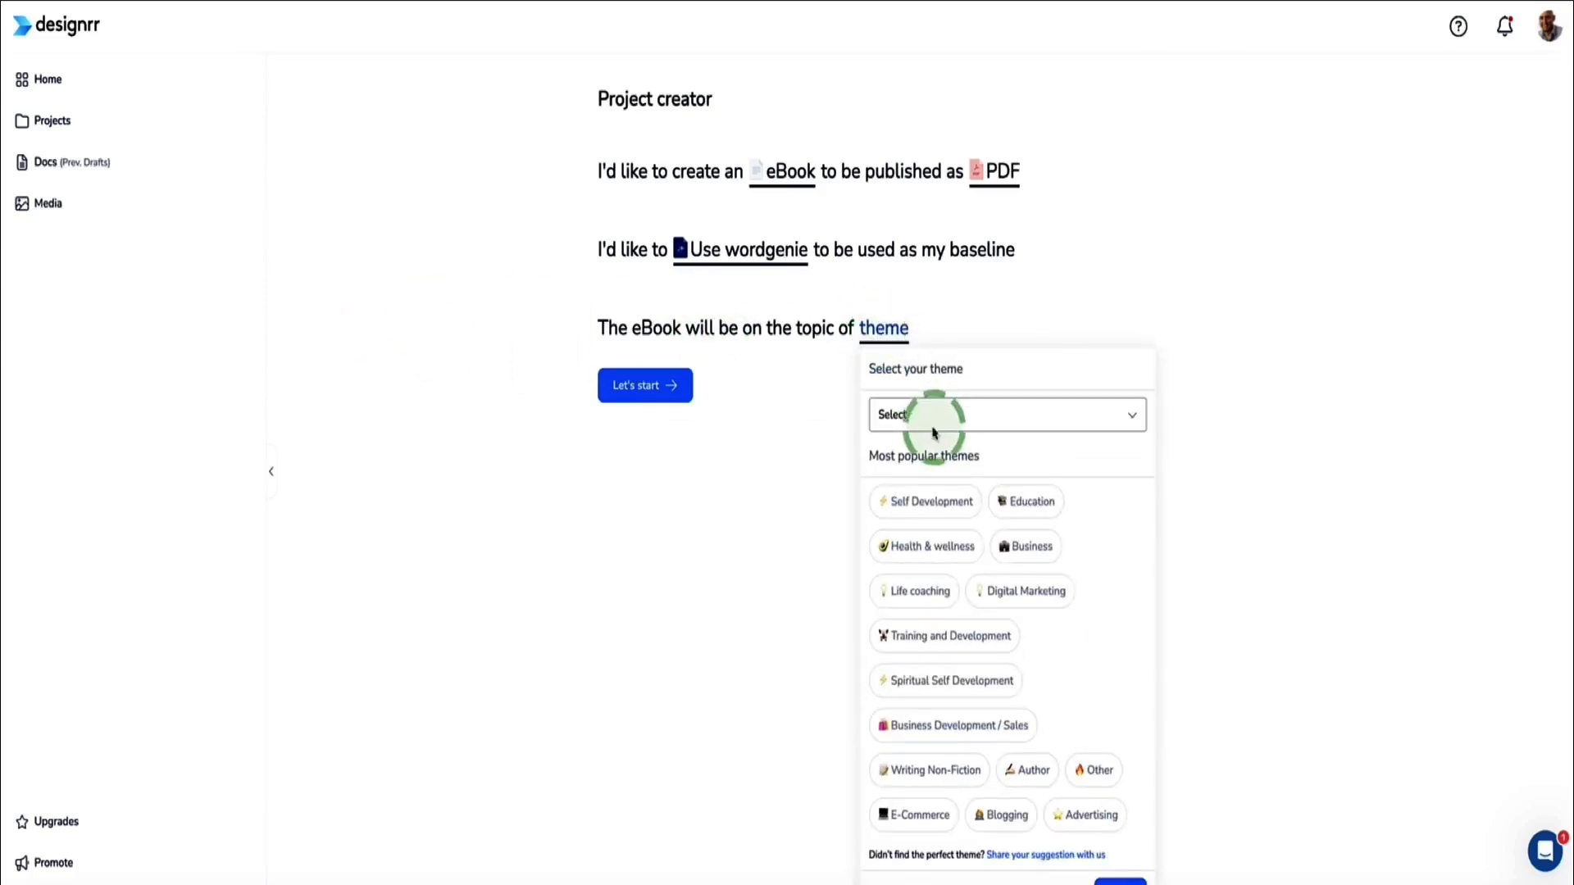
scroll(965, 562, down, 1)
click(1135, 382)
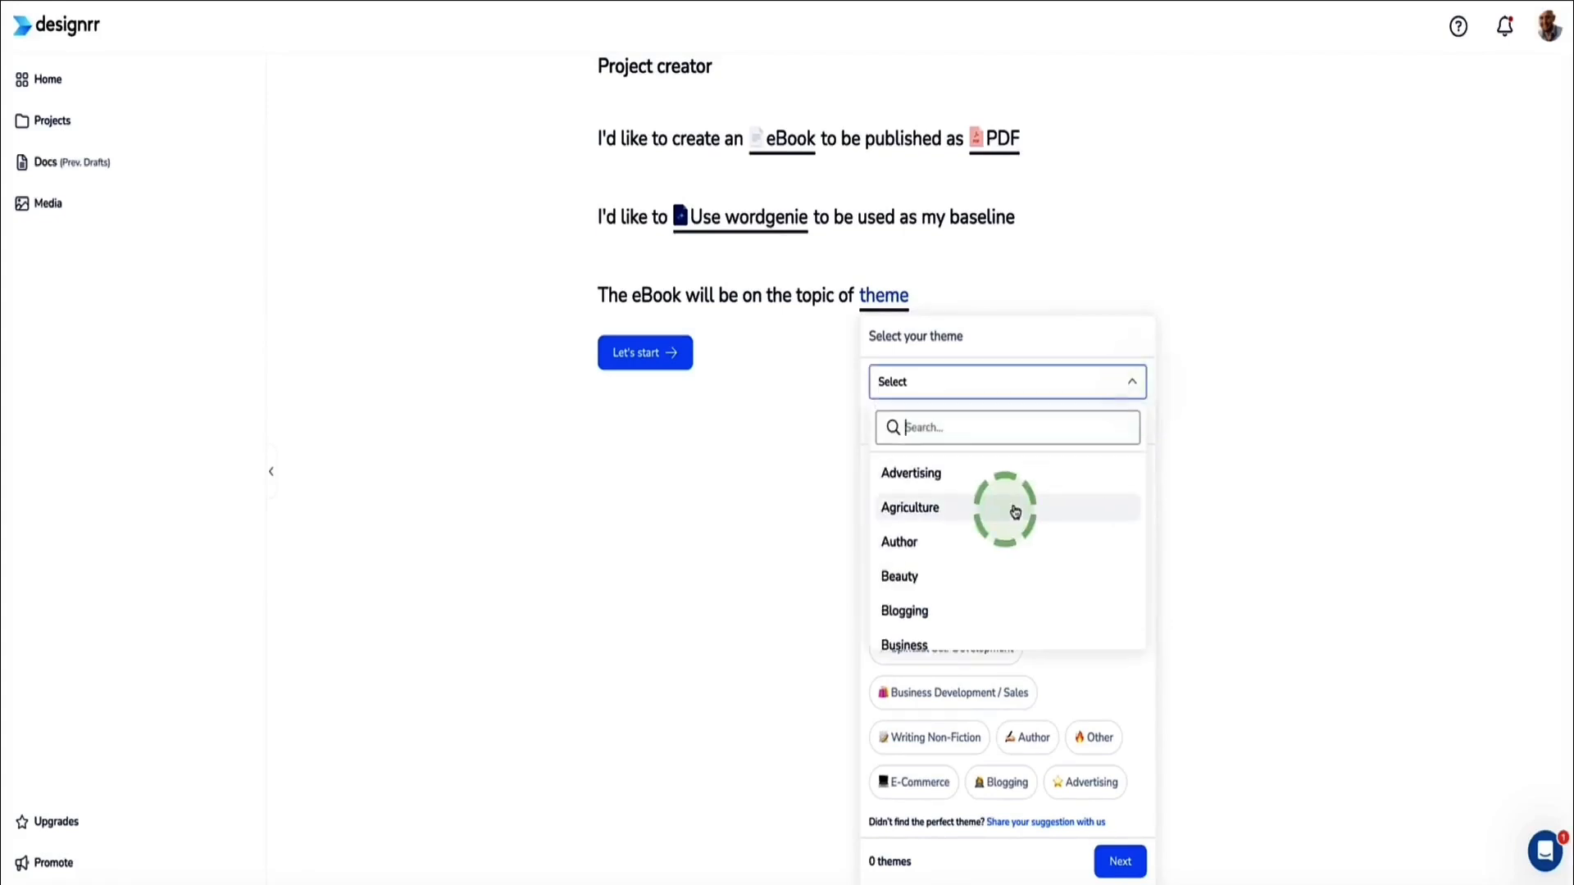
scroll(1007, 515, down, 3)
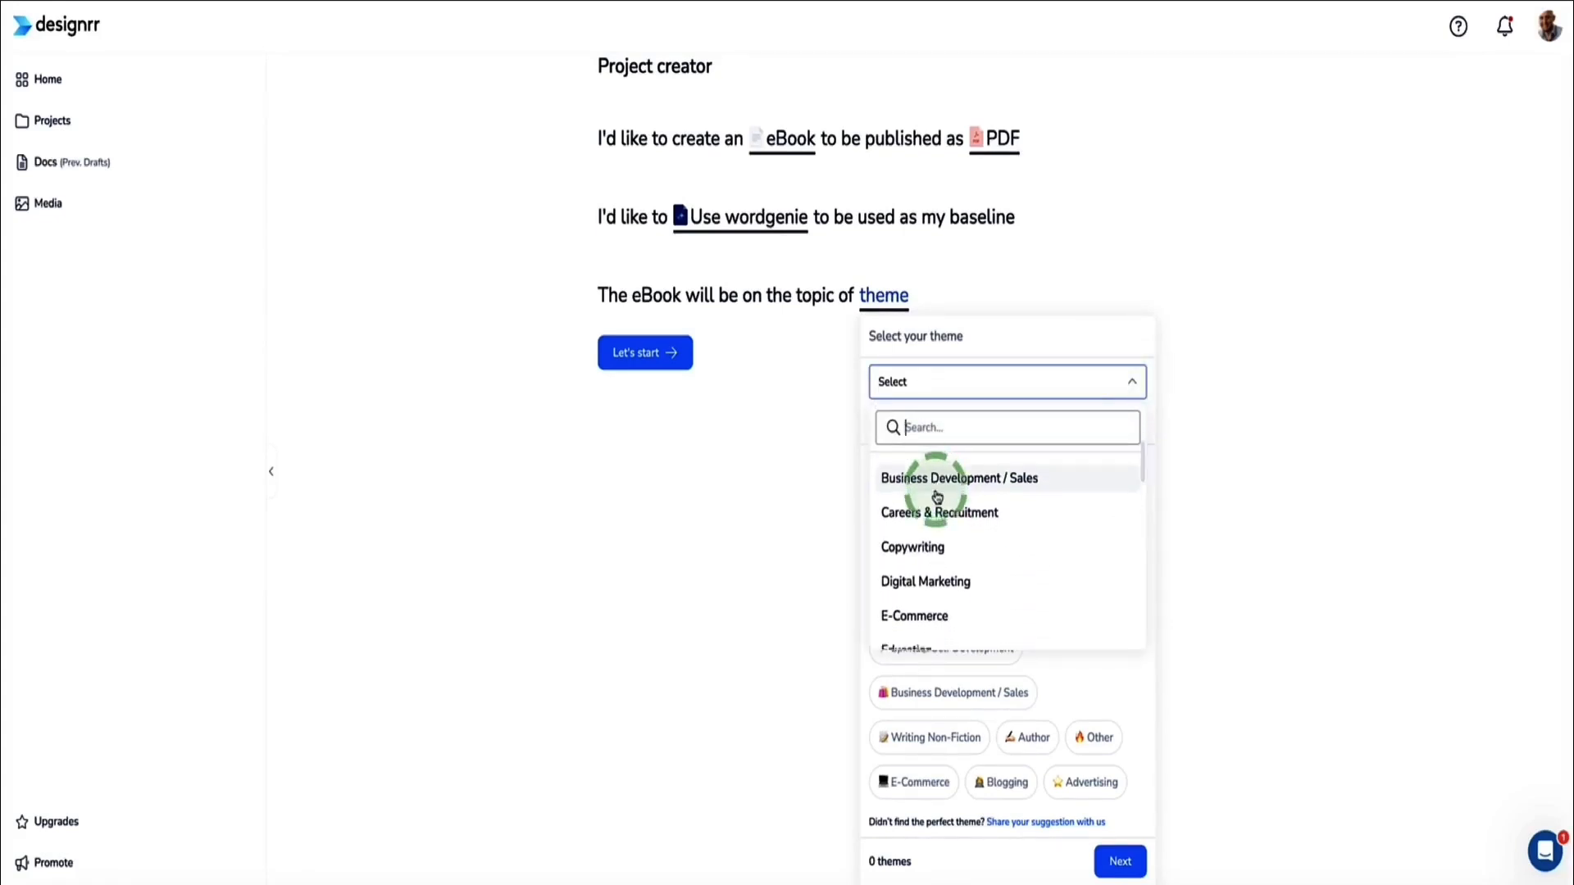
scroll(934, 496, down, 5)
scroll(937, 497, down, 5)
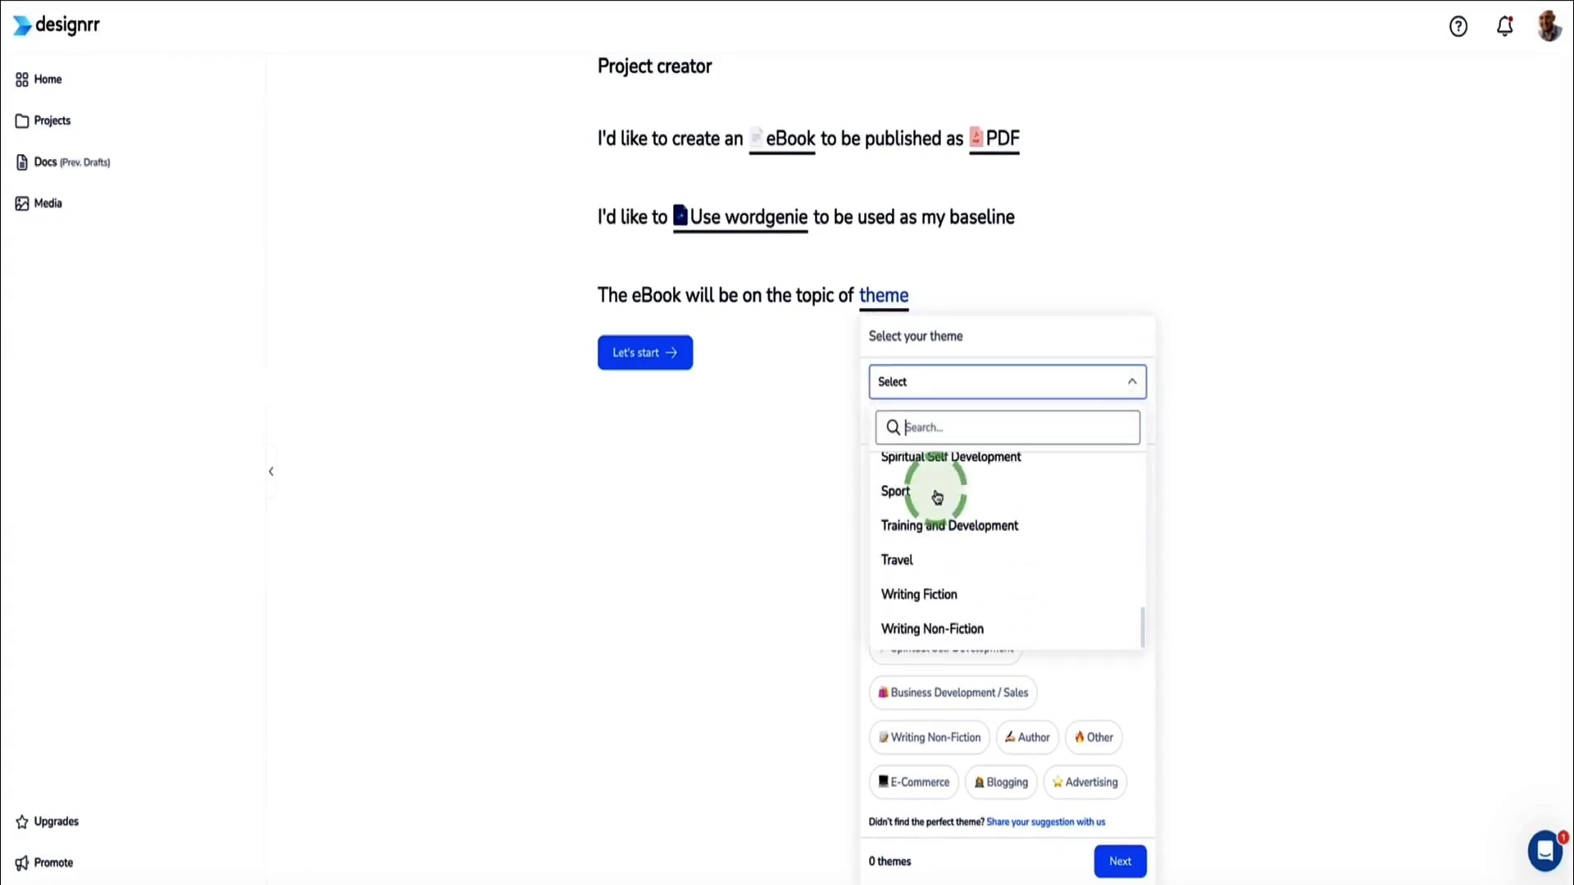
click(904, 565)
scroll(964, 504, up, 10)
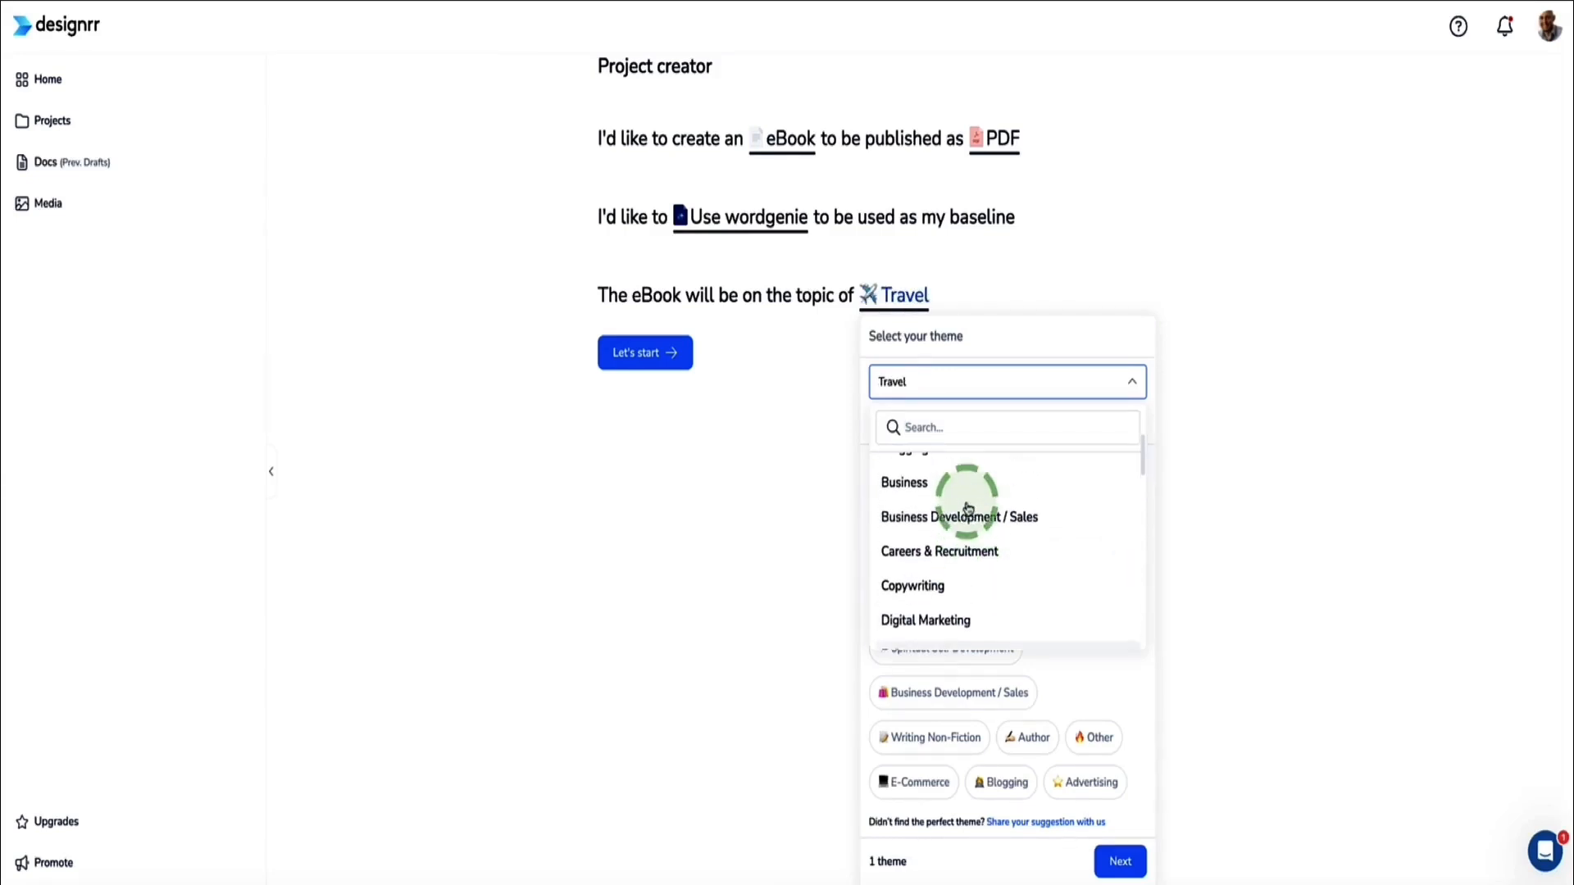
click(944, 508)
scroll(947, 496, down, 3)
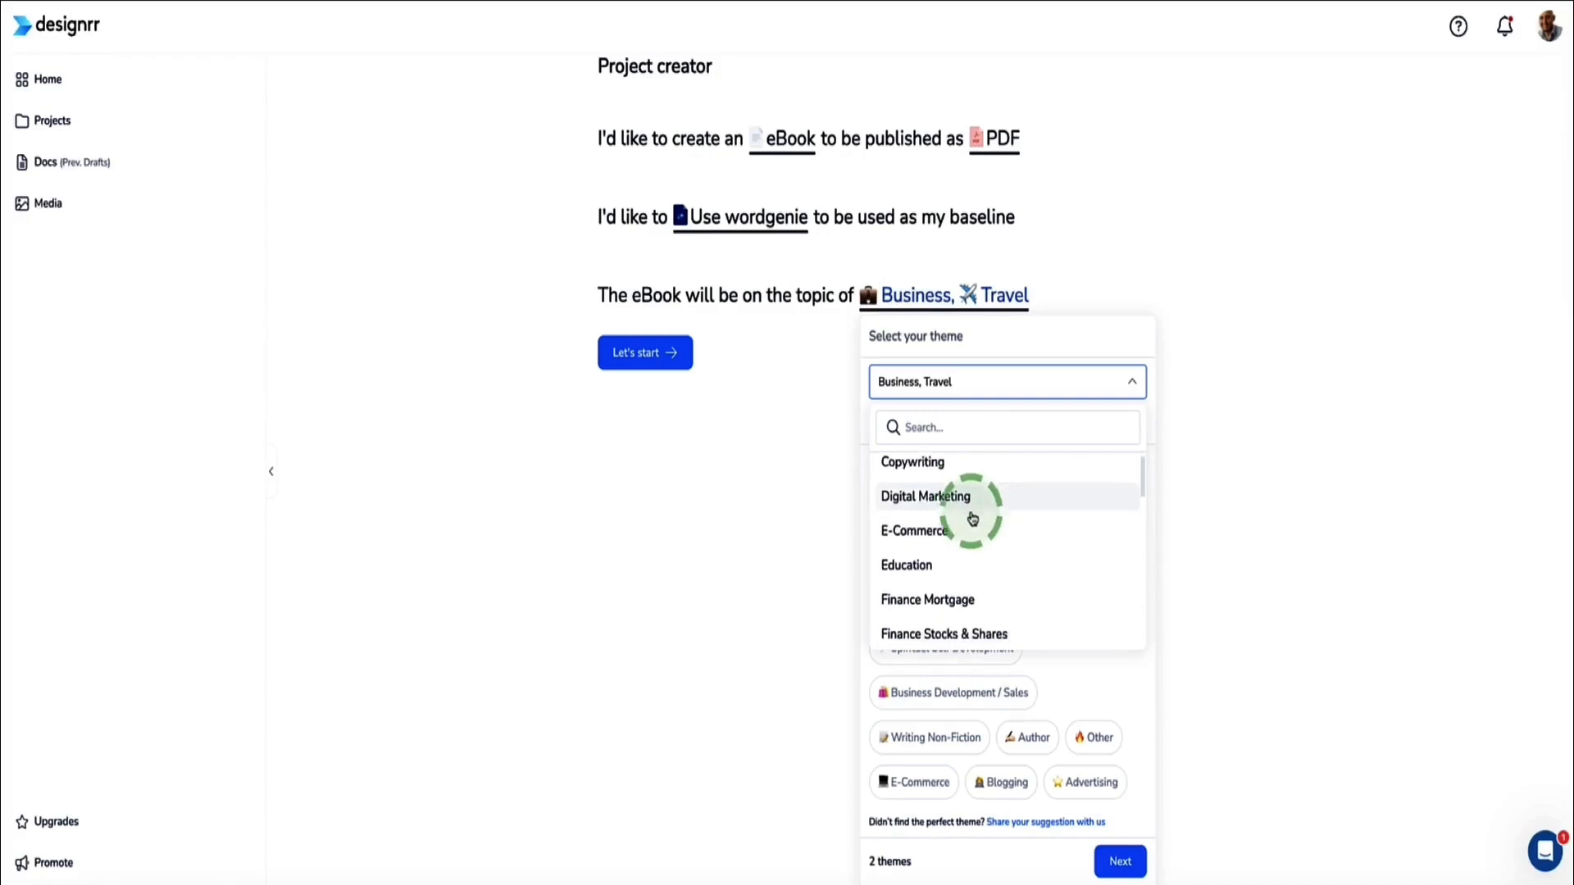
click(948, 492)
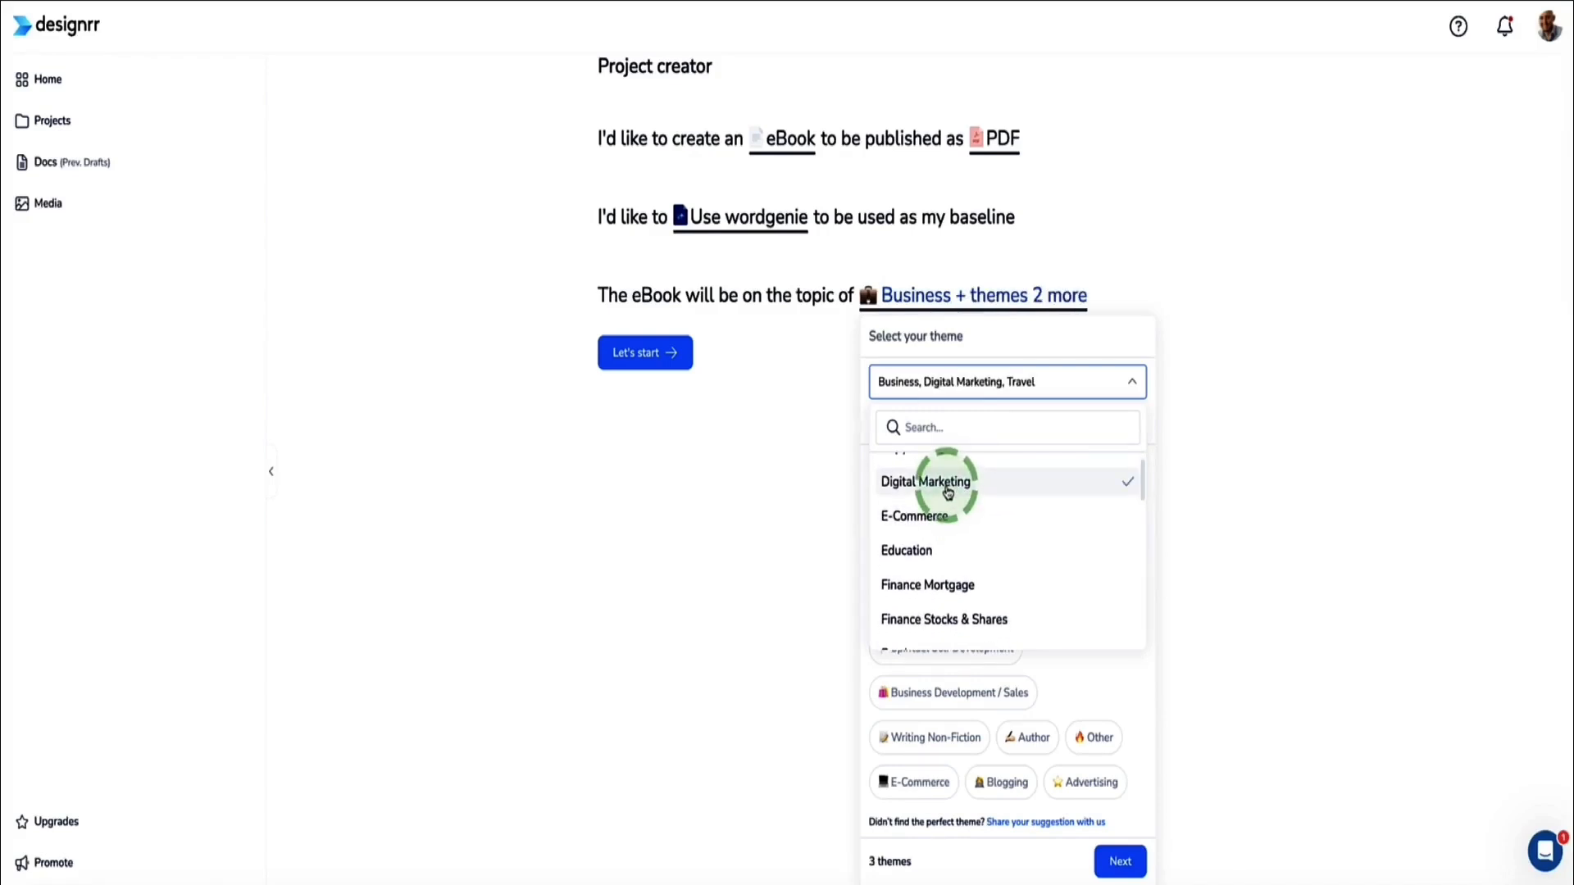
click(1103, 849)
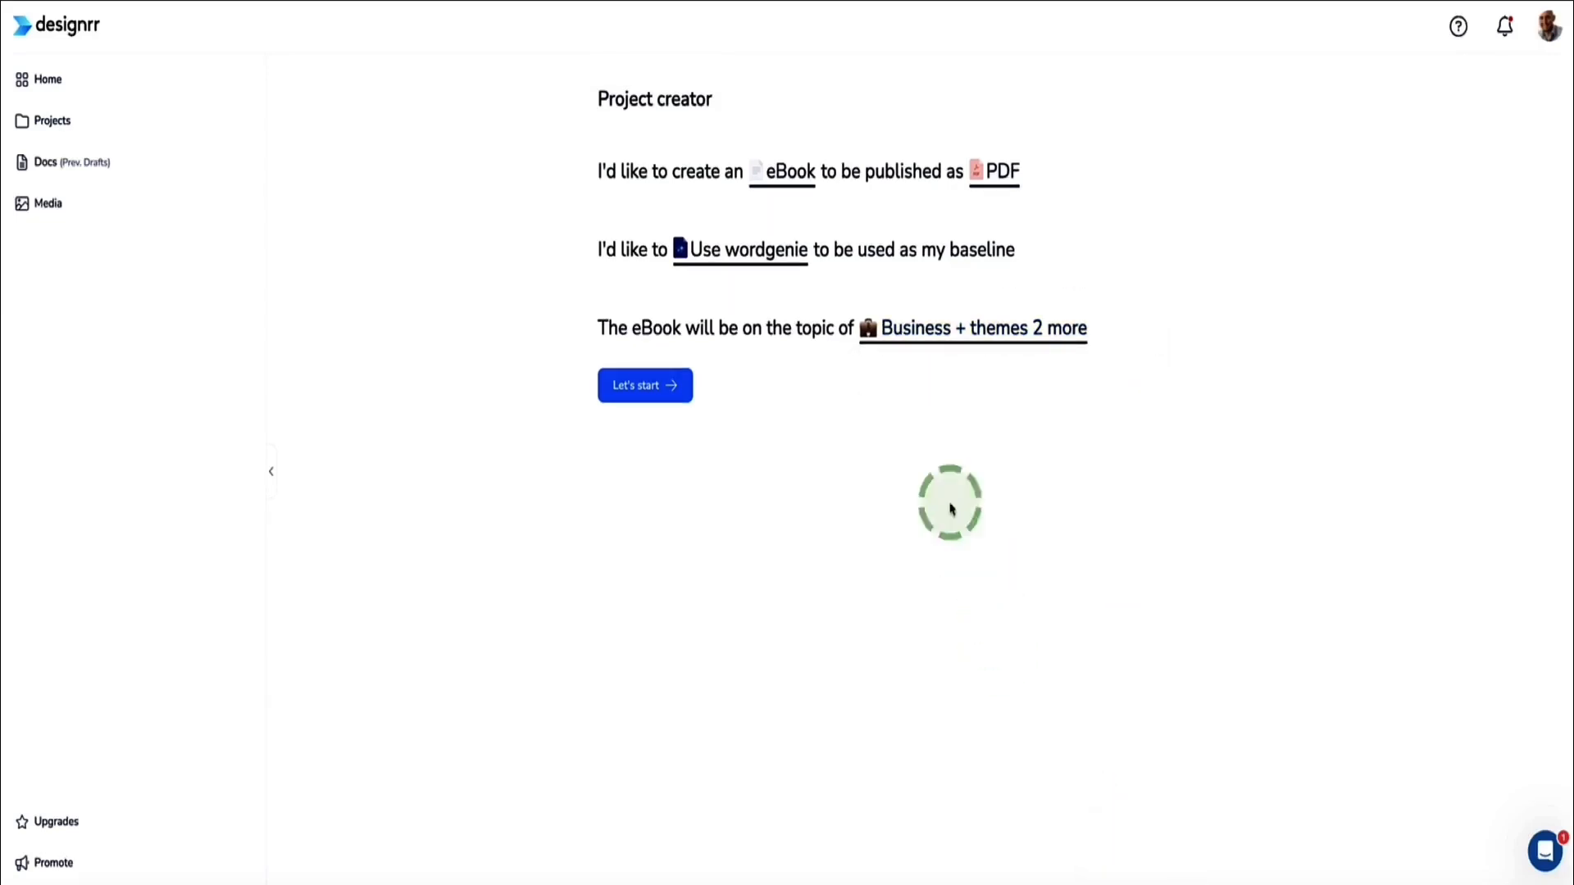
Start Wordgenie and submit "Travel photography for beginners" as the topic with English as the language
click(638, 398)
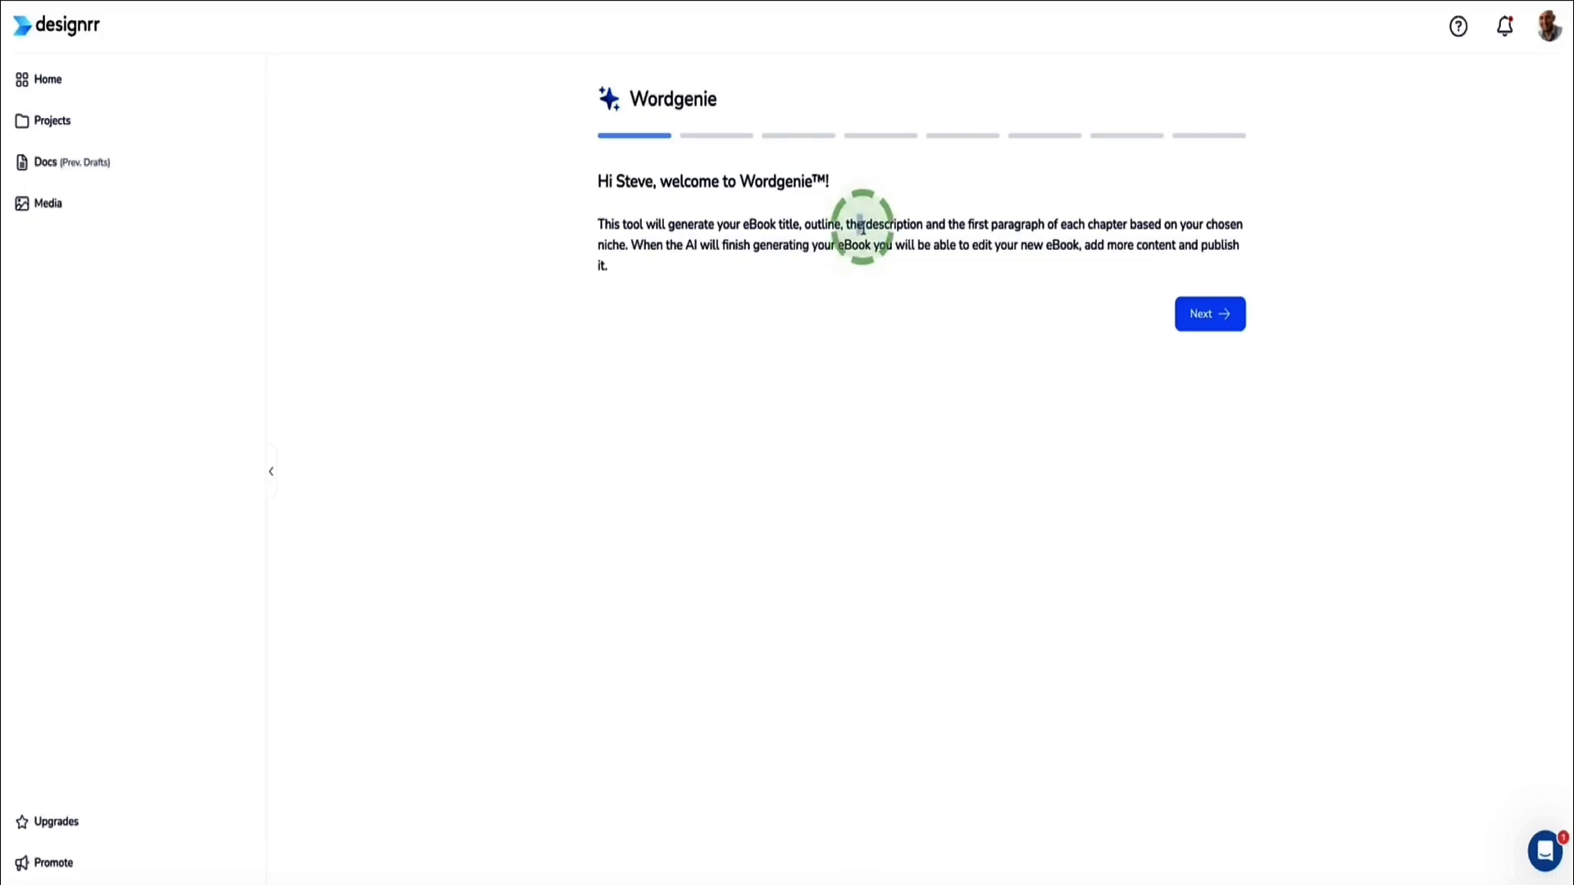
click(1193, 311)
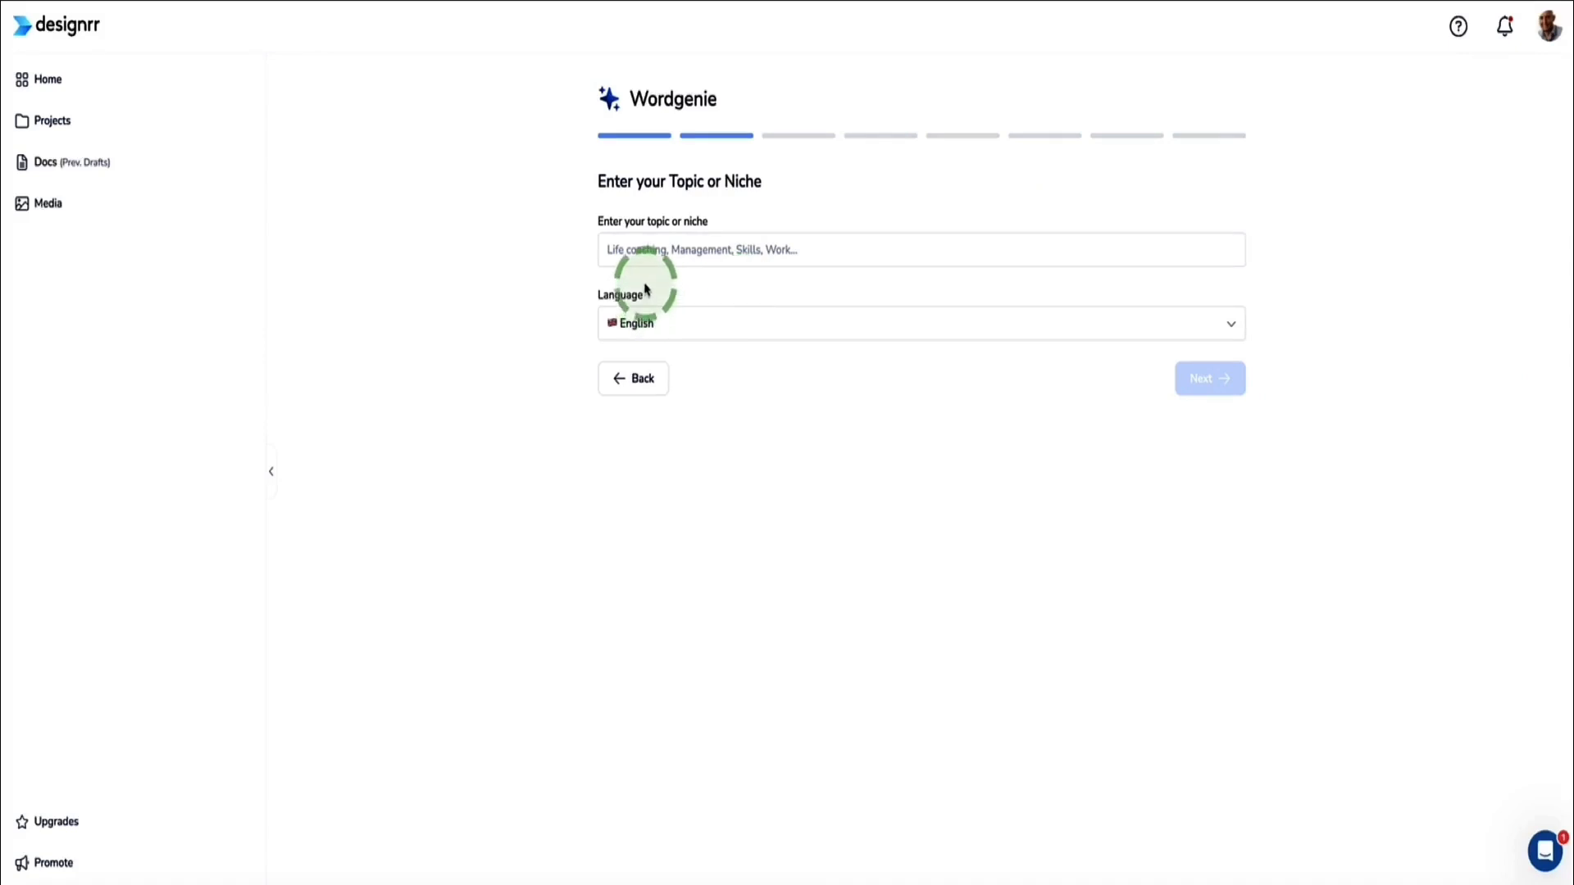
click(663, 254)
text(Travel photography for beginners)
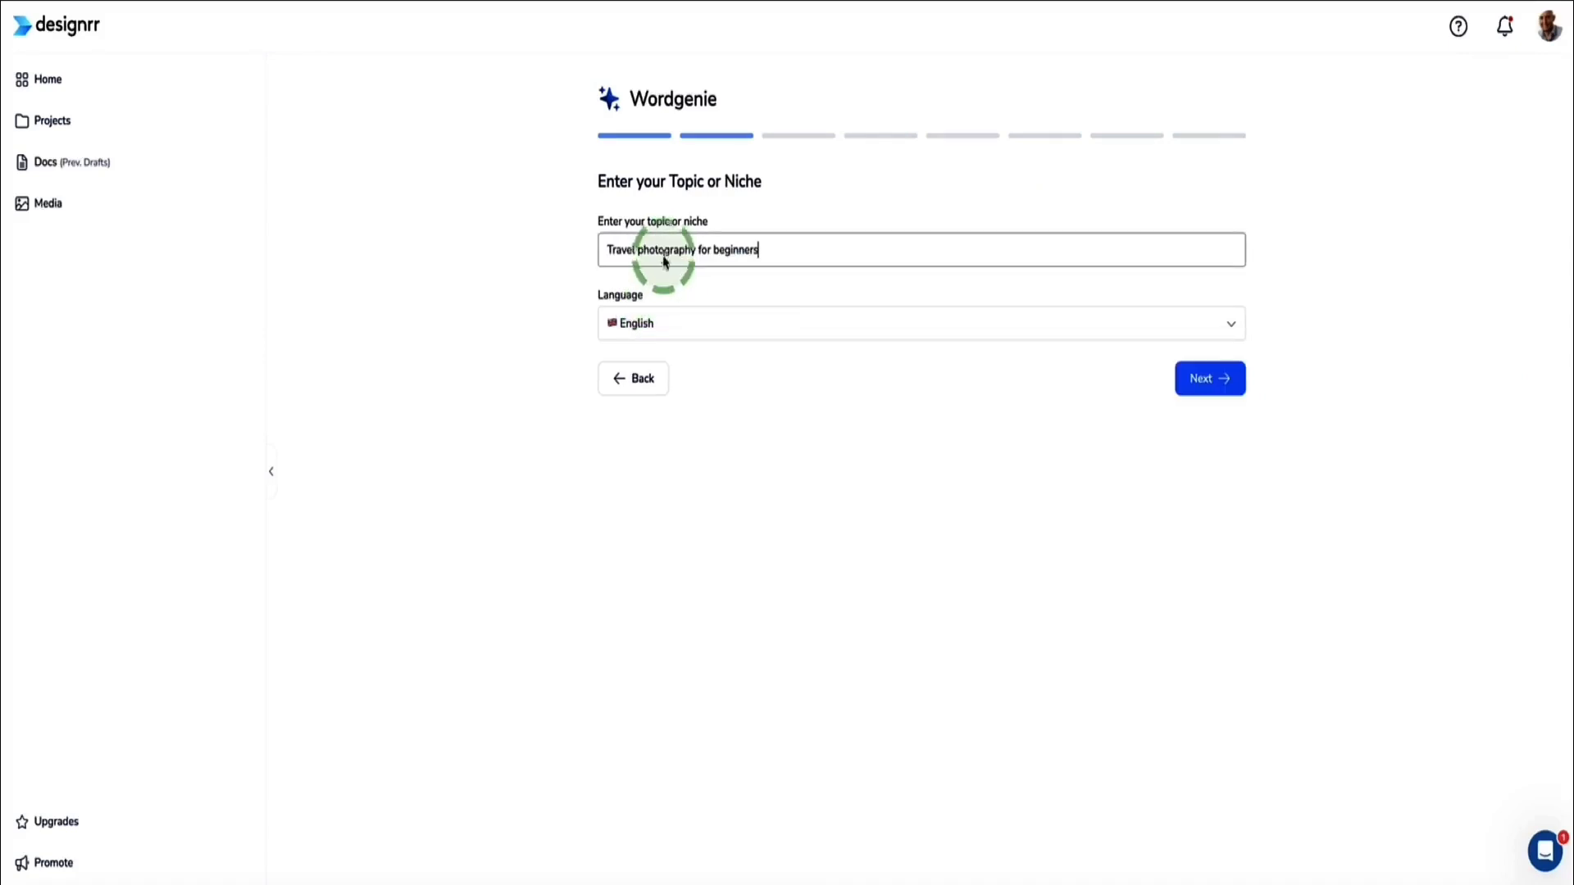
click(639, 335)
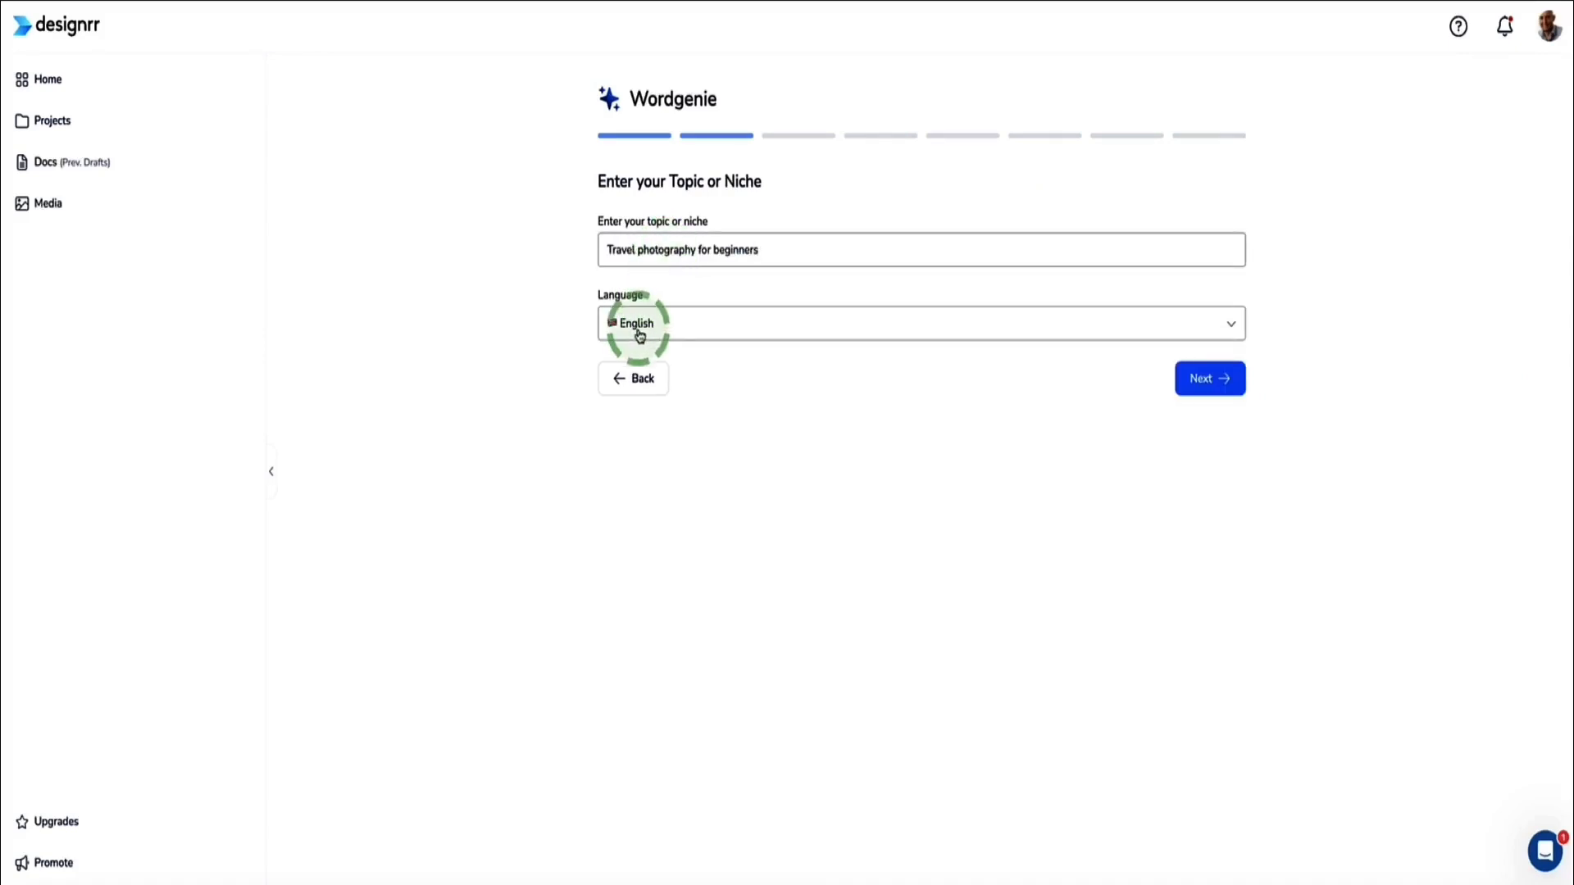
click(1226, 326)
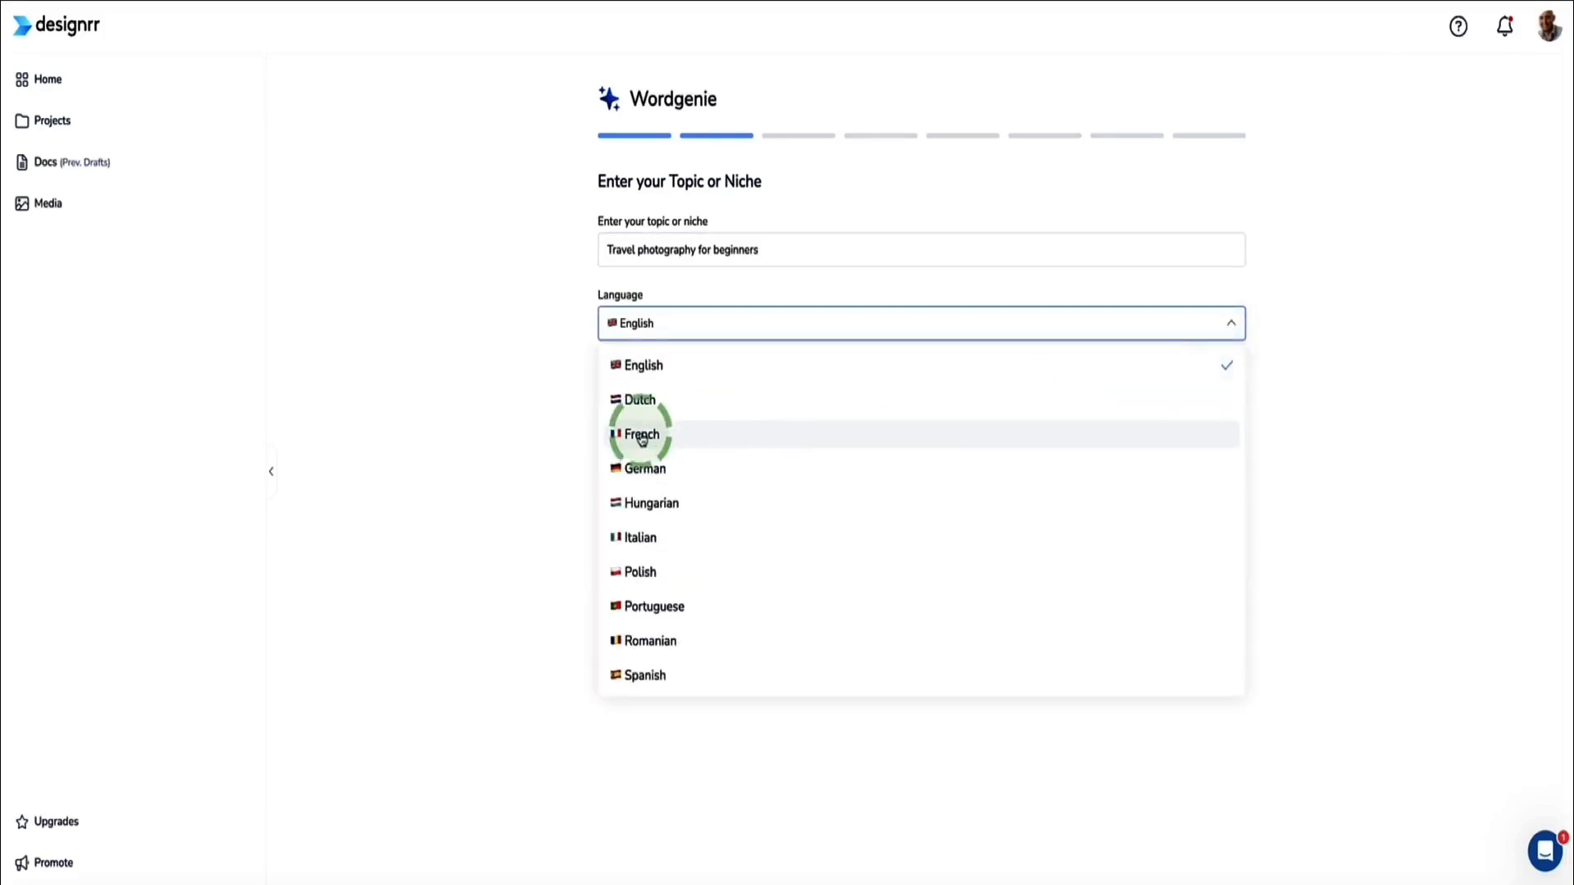
click(643, 361)
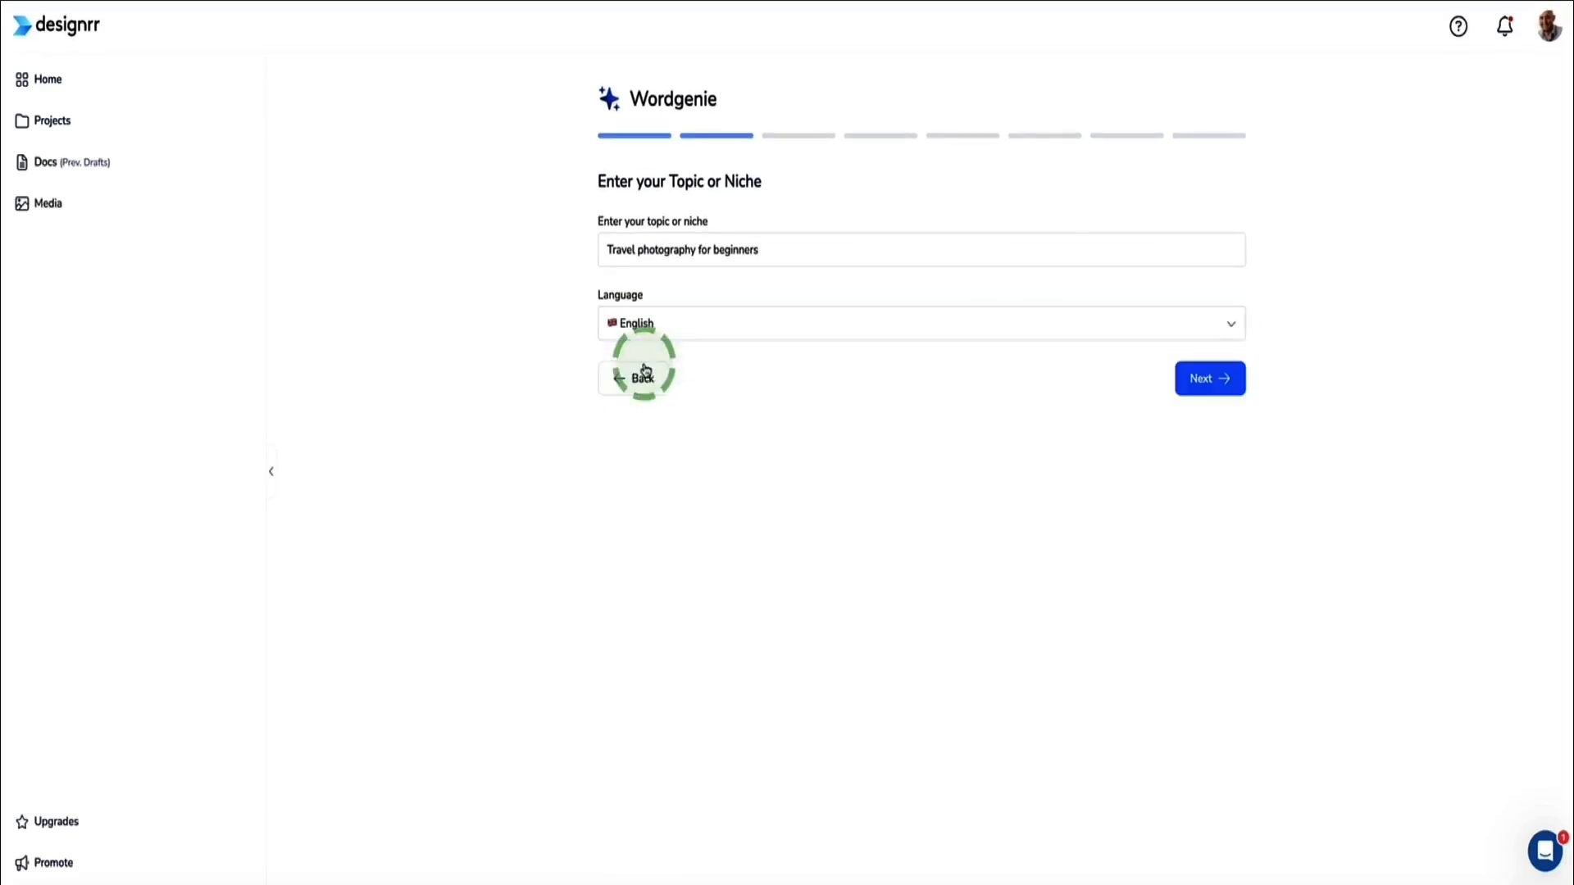
click(1204, 379)
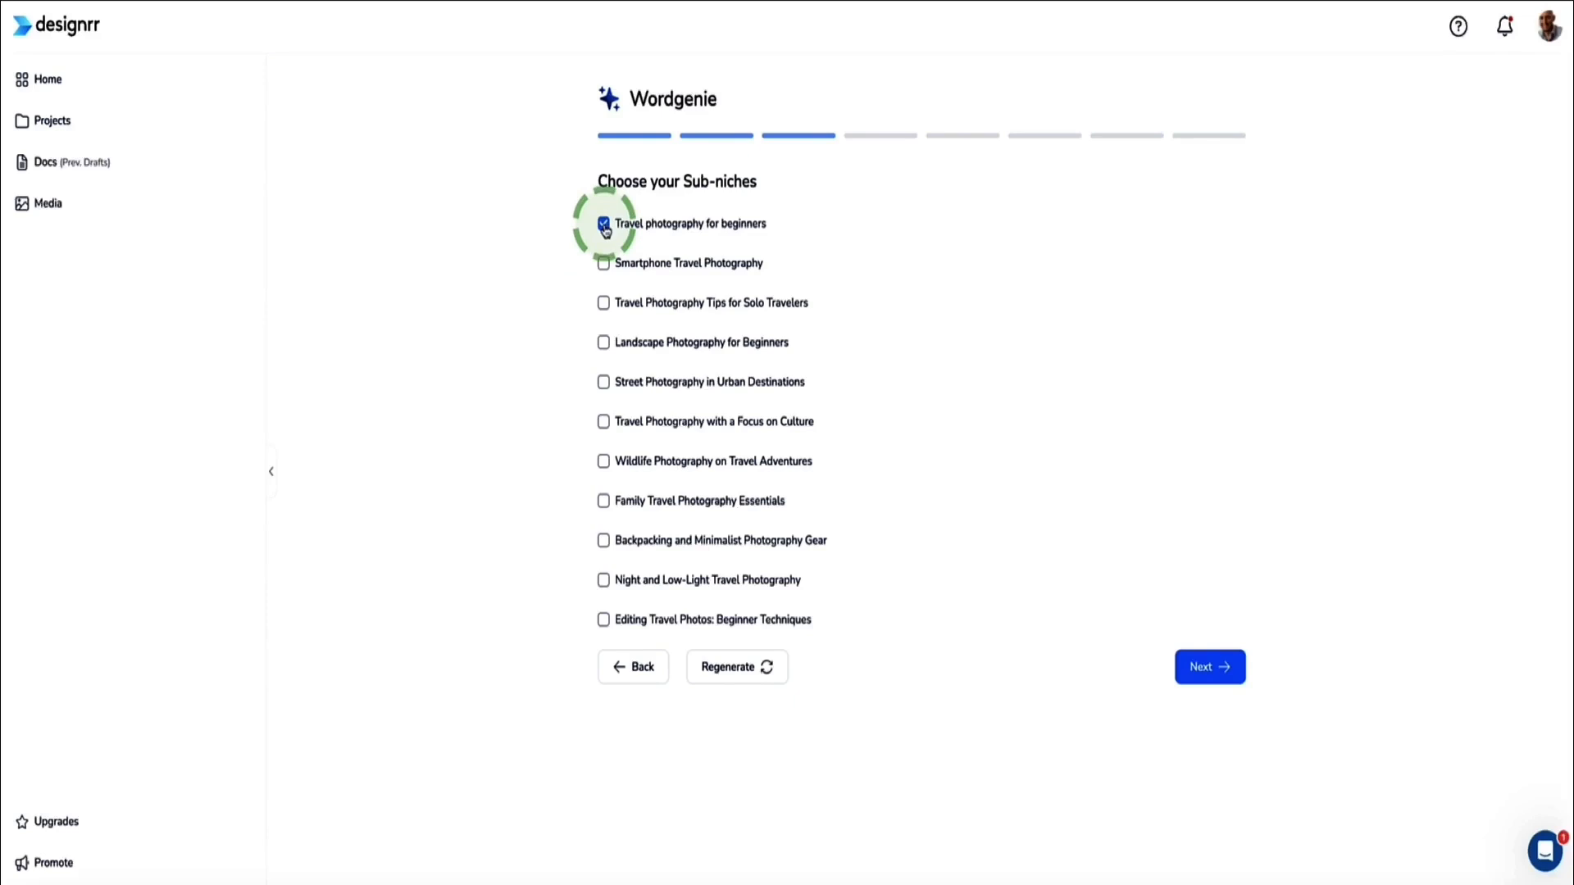
Use the "Travel photography for beginners" sub-niche and set the audience to "beginner travel photographers on a low budget"
click(1205, 664)
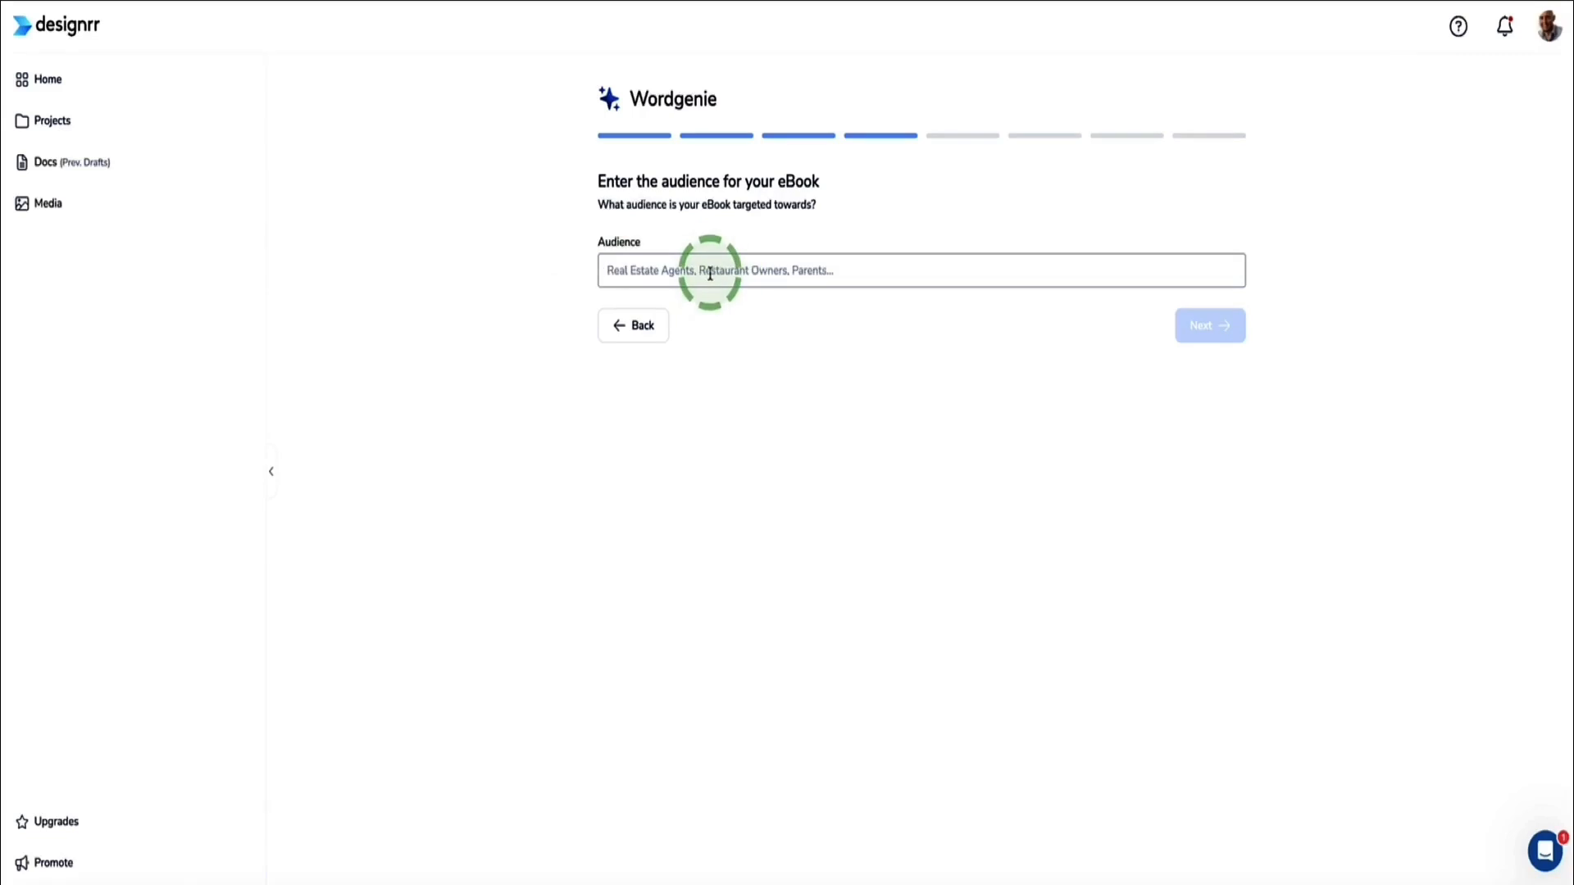
text(beginner travel photographers on a low budget)
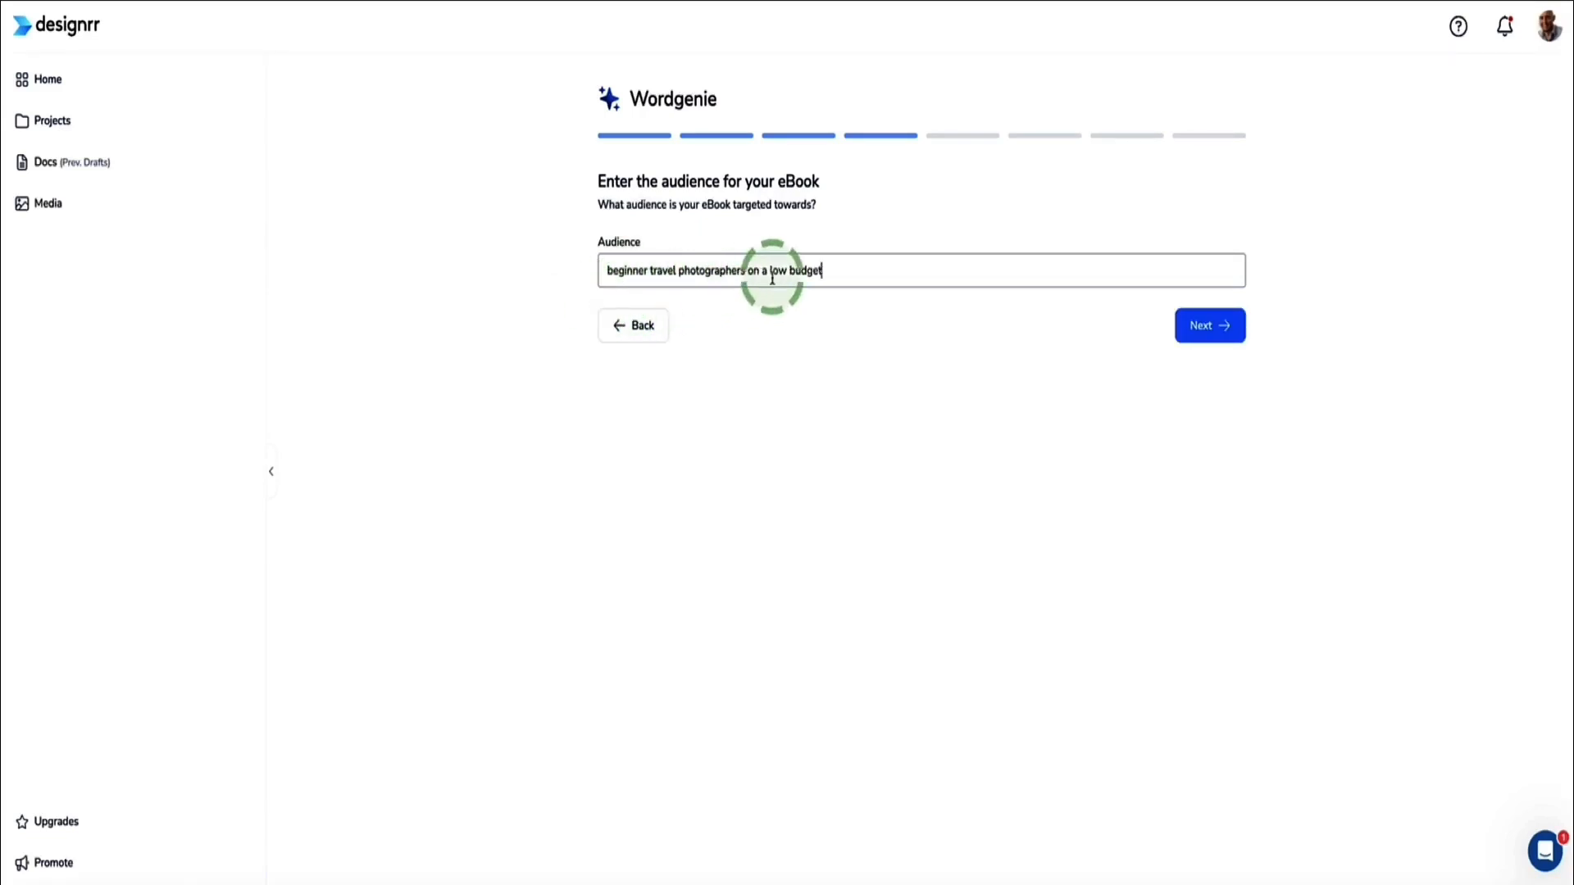
click(1211, 328)
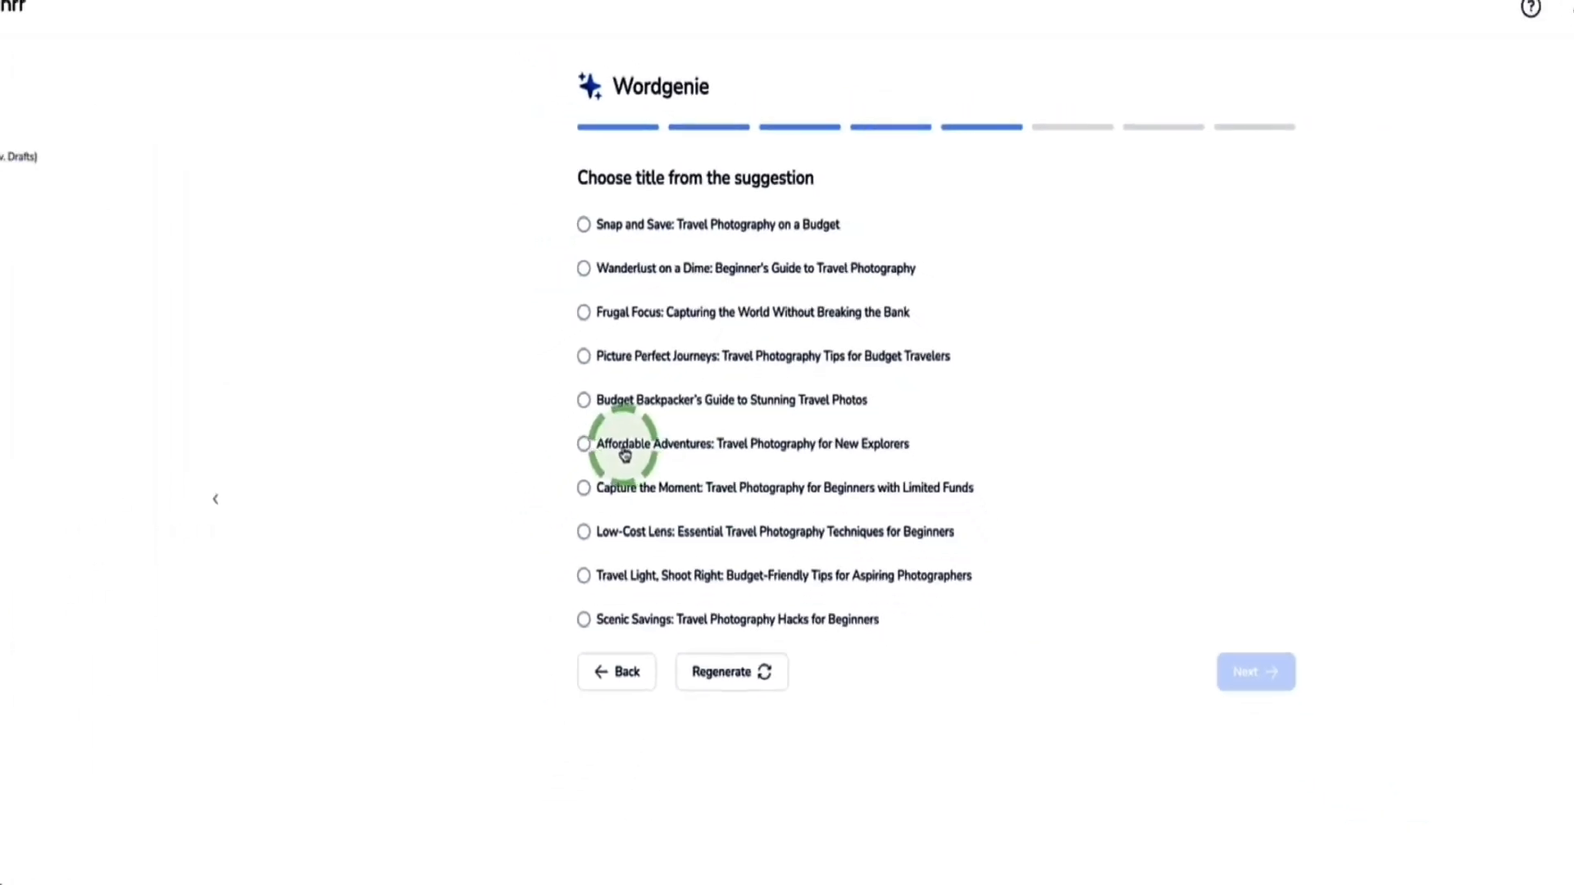
Choose the title "Affordable Adventures: Travel Photography for New Explorers" and generate the outline with an Enthusiastic tone of voice
click(1205, 627)
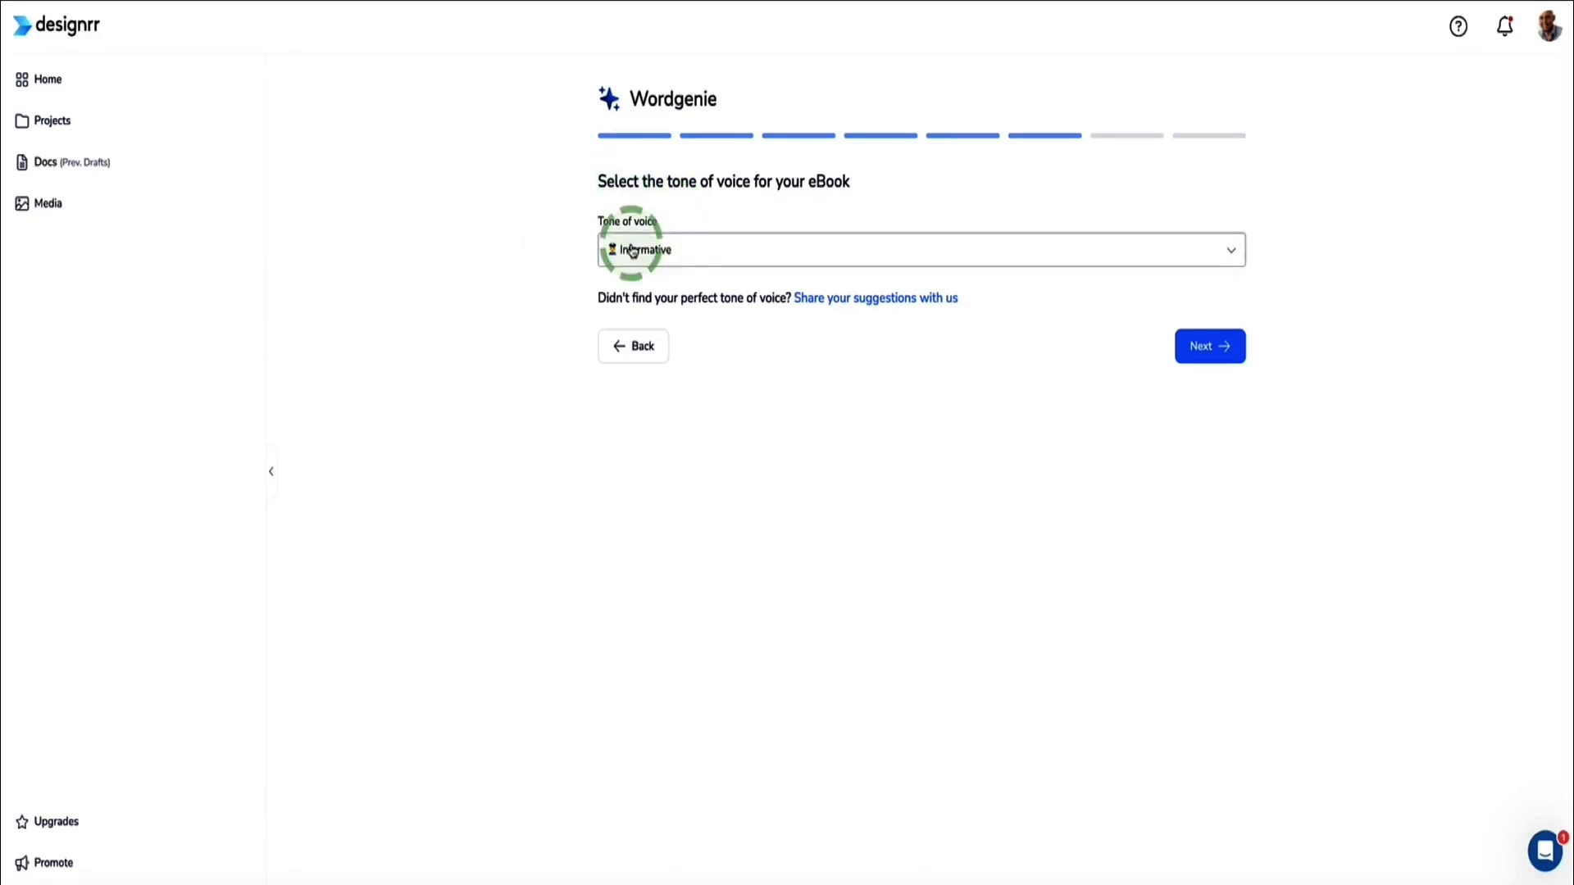
click(707, 253)
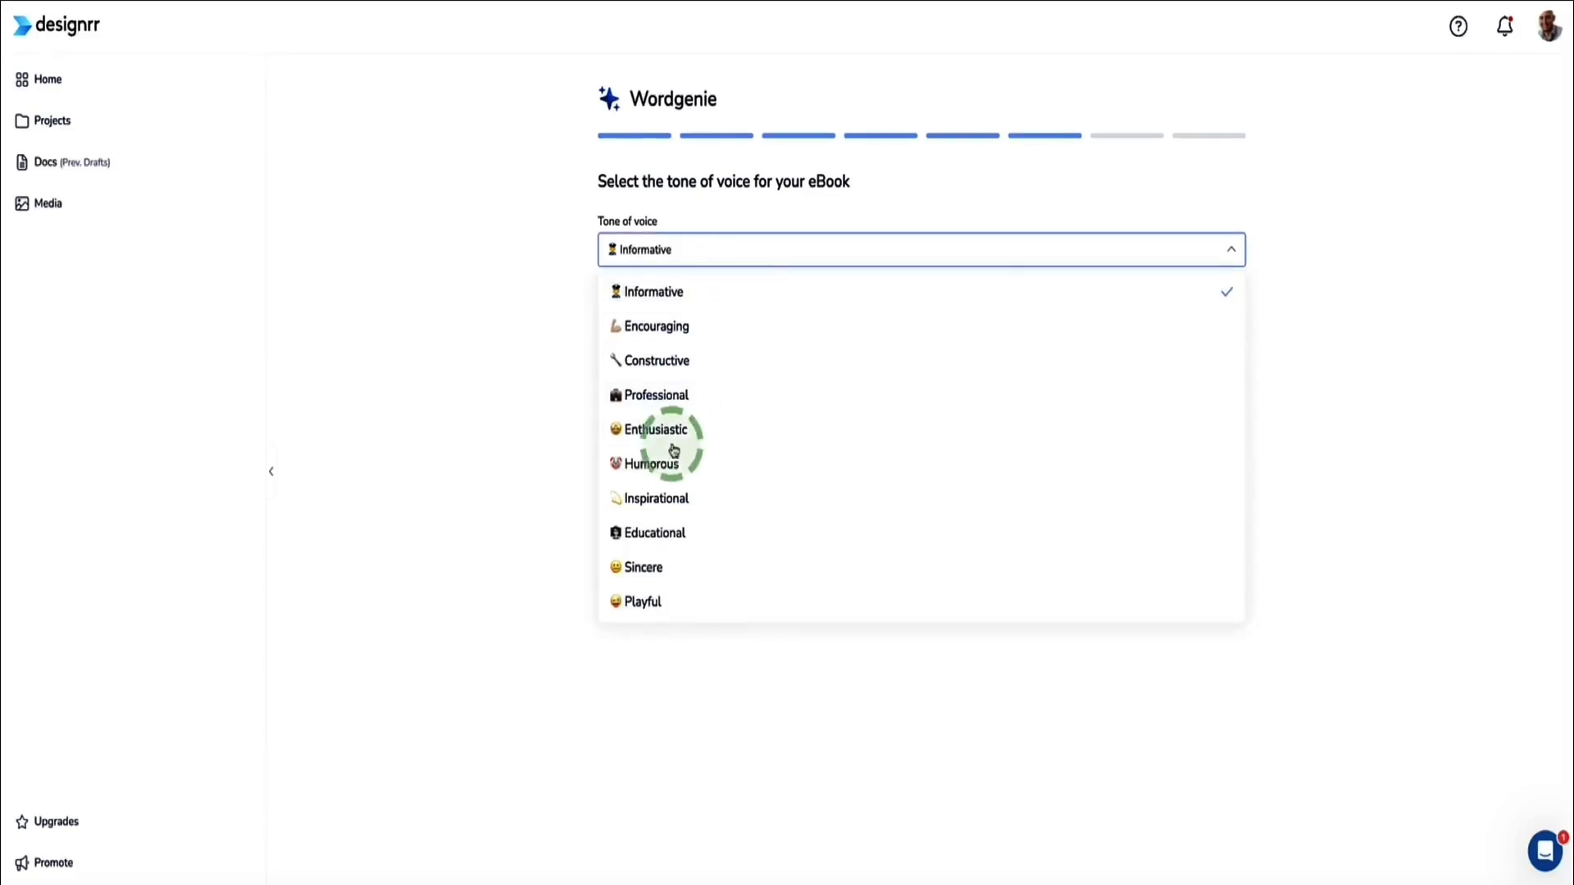
click(653, 430)
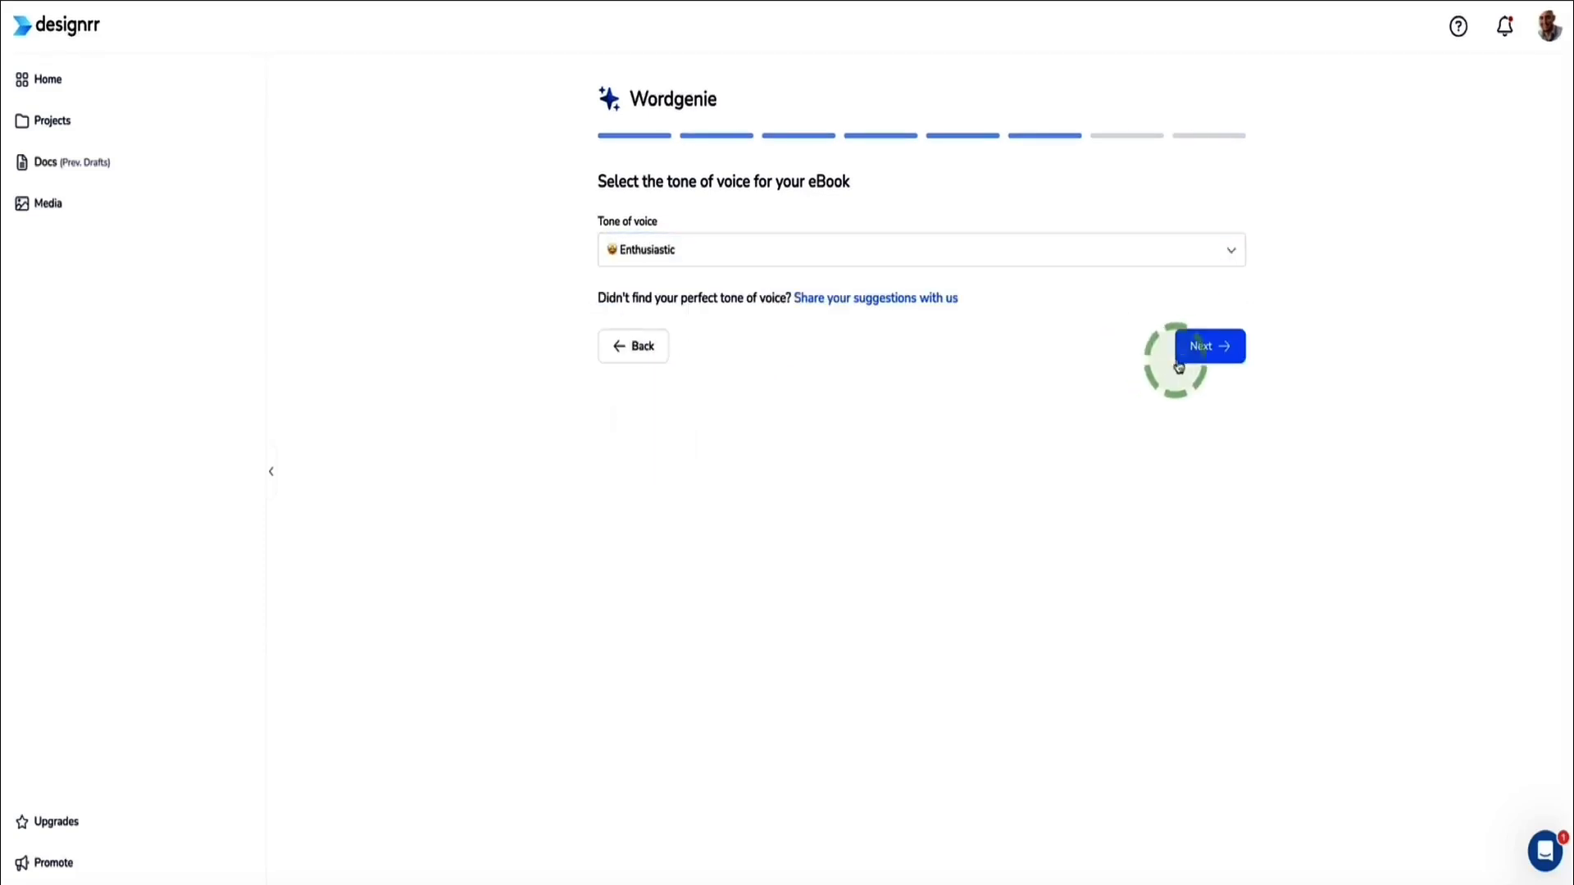
click(1197, 345)
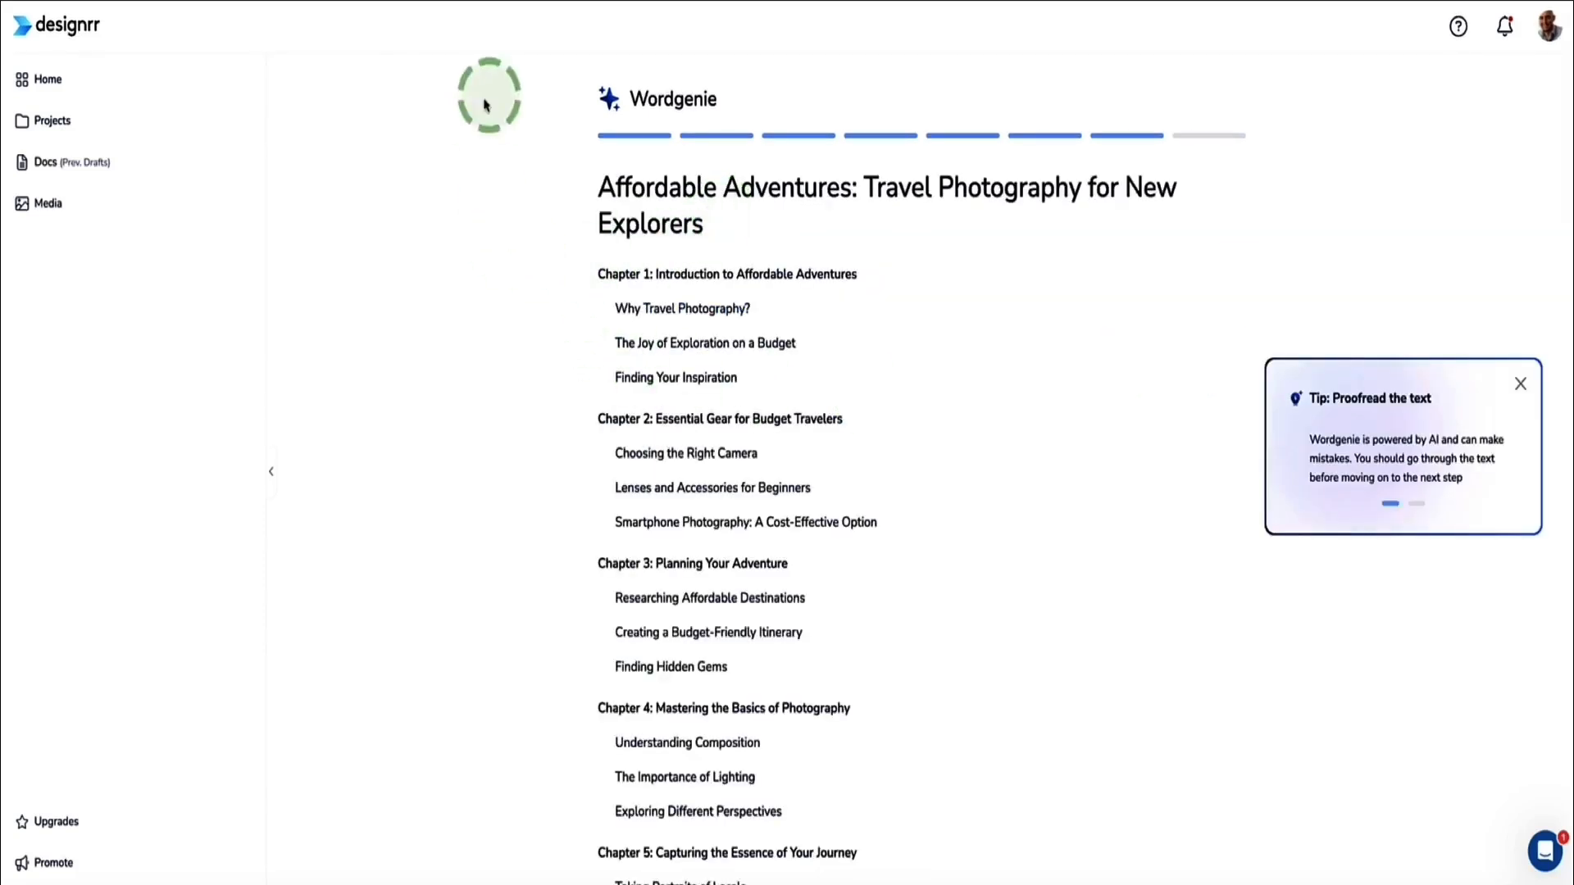
Review the chapters and subheadings of the generated eBook outline and dismiss the proofreading tip
scroll(666, 164, down, 5)
scroll(664, 176, down, 5)
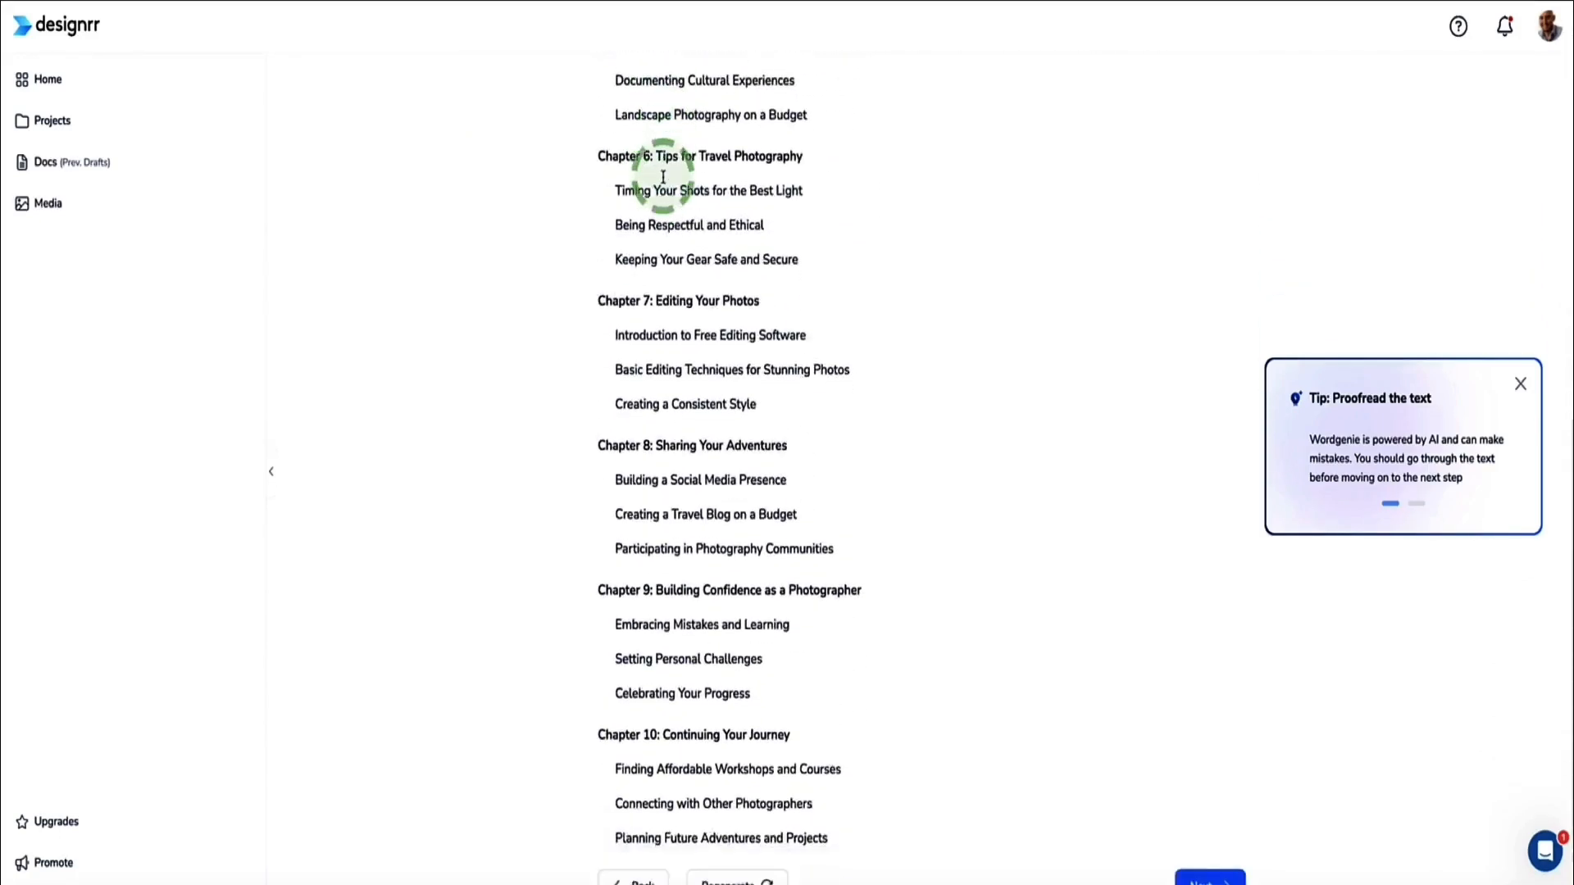
scroll(665, 156, up, 10)
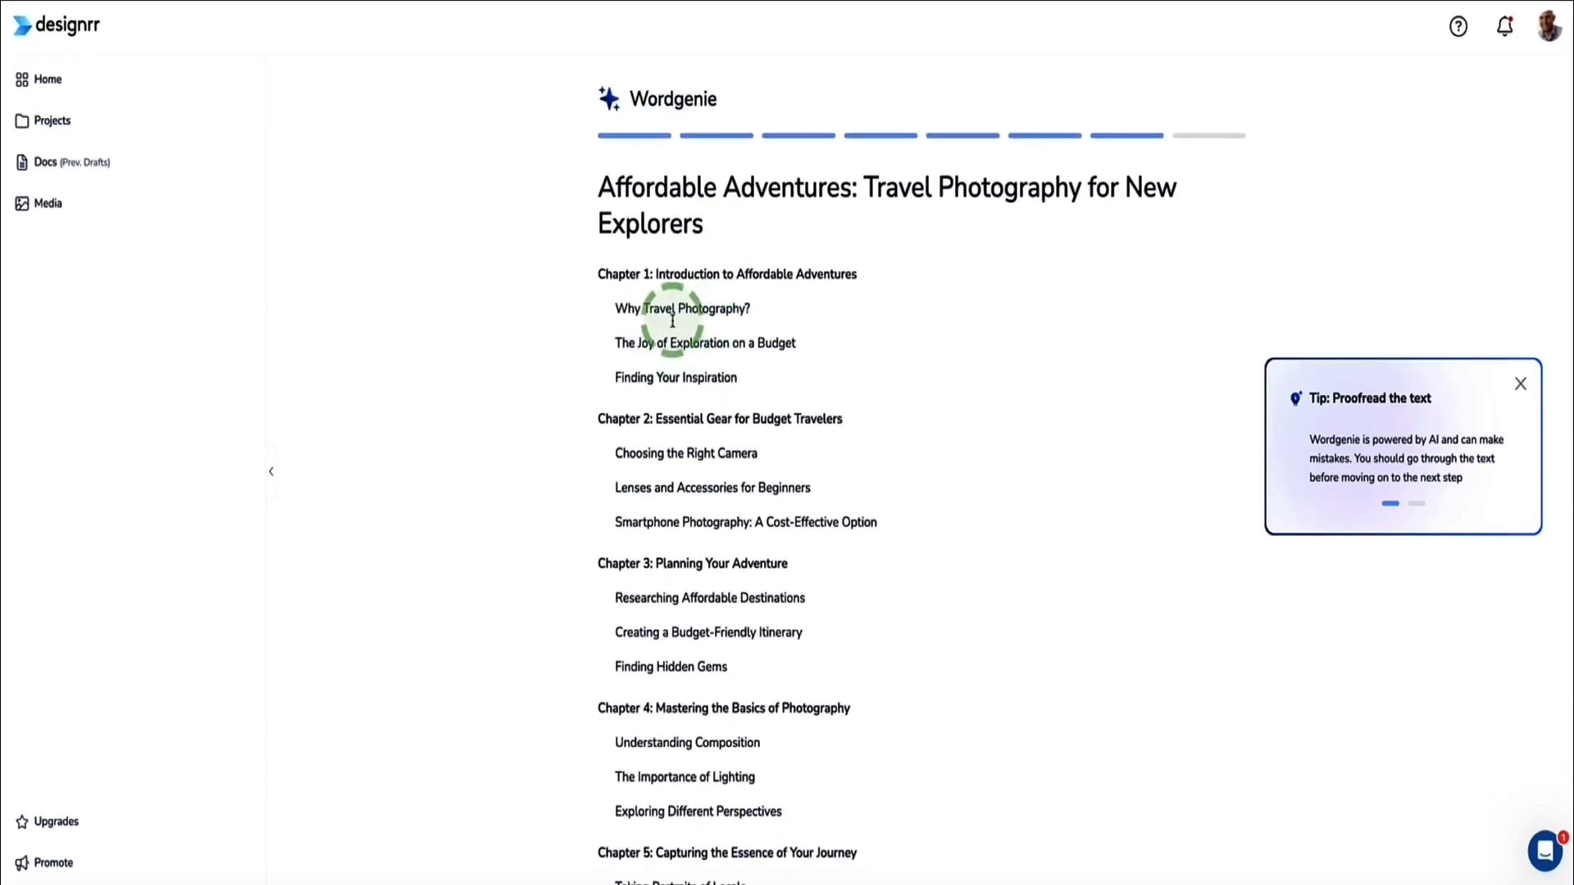
scroll(660, 385, down, 3)
scroll(685, 401, up, 3)
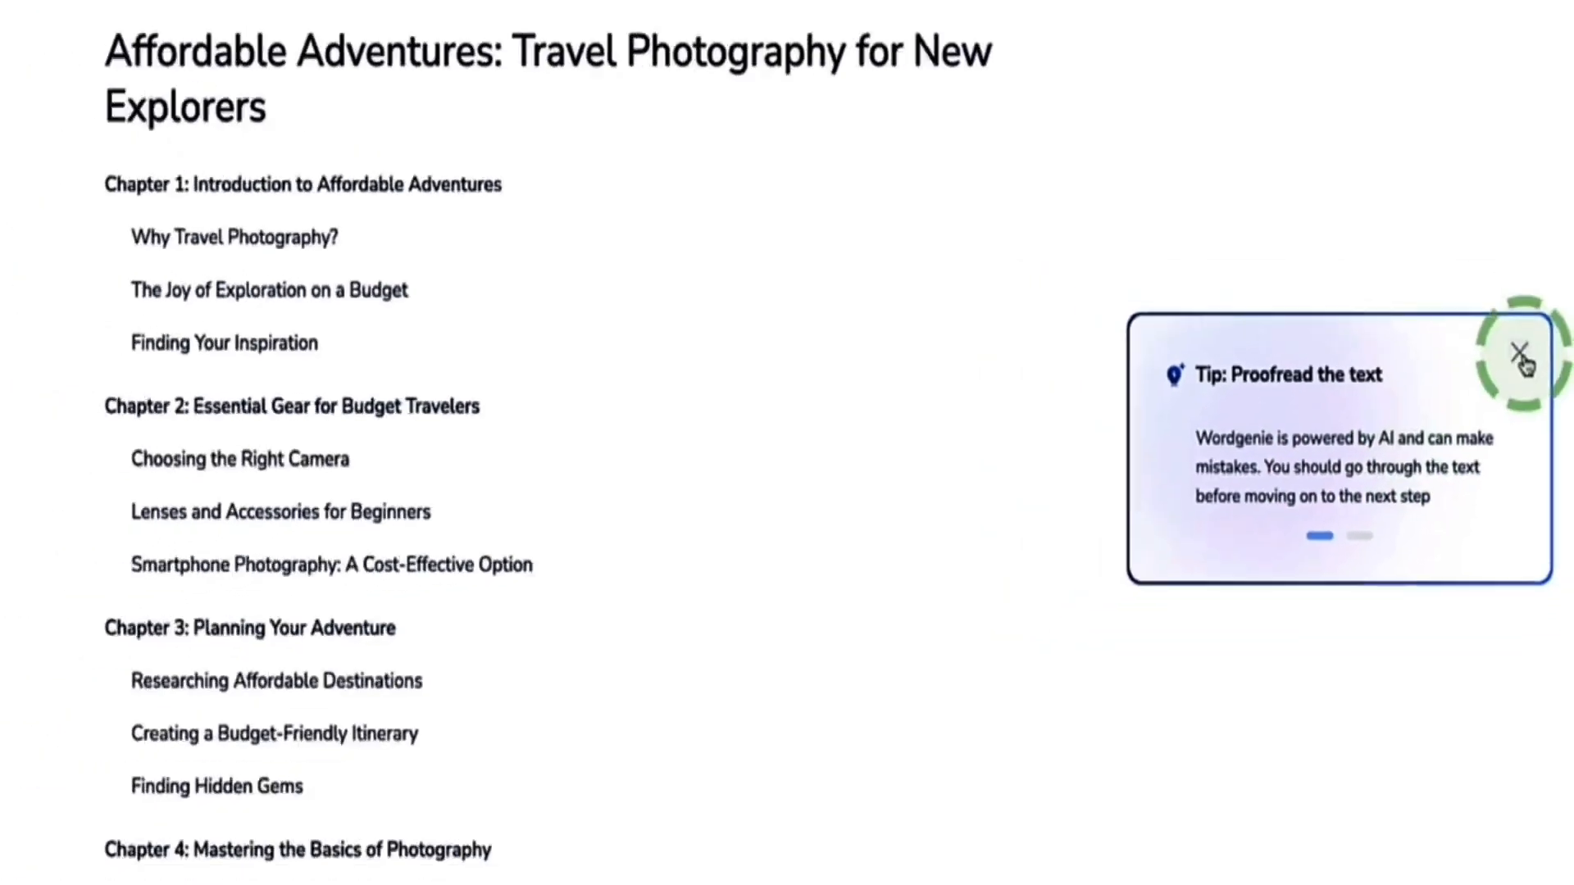
scroll(625, 362, down, 4)
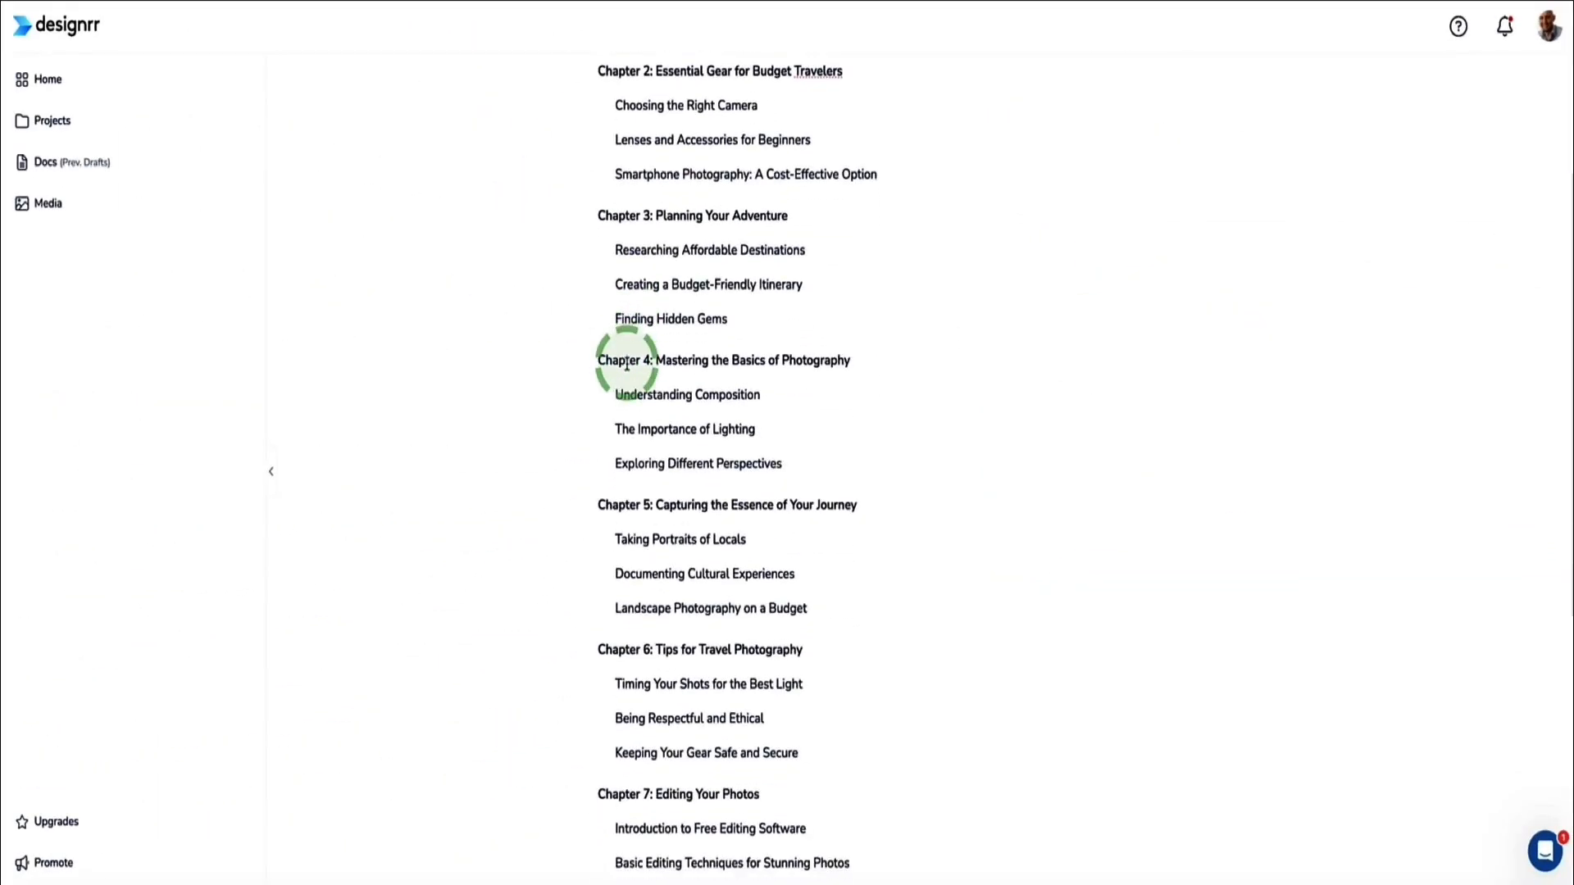
scroll(625, 362, down, 2)
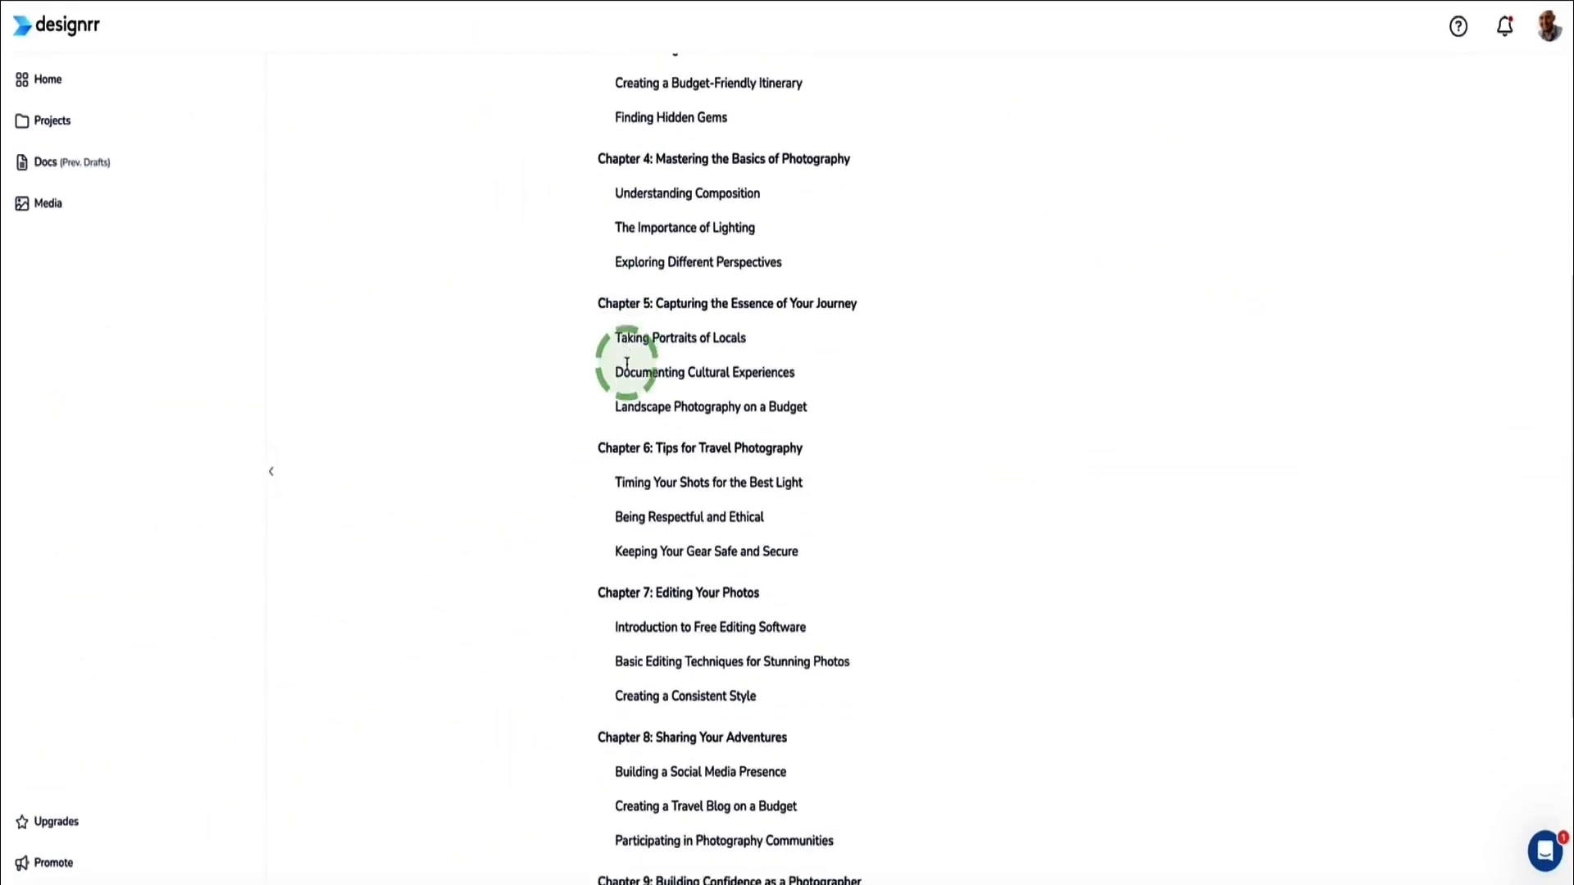
scroll(631, 377, up, 7)
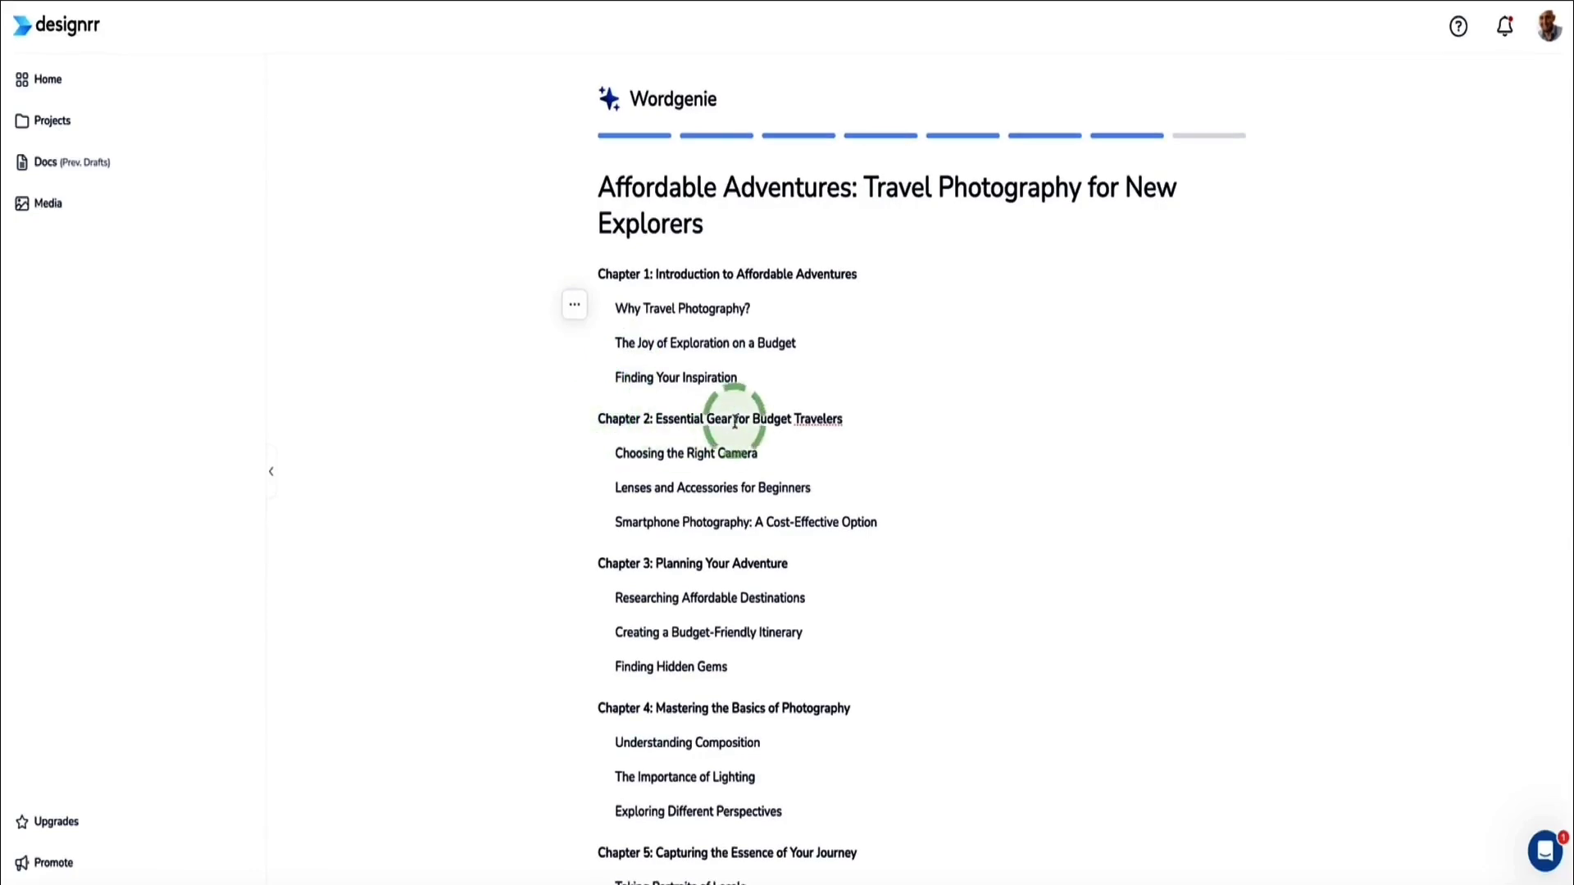
Insert a test line reading "kghlrg" directly below the Chapter 2 heading in the outline
triple_click(685, 419)
click(744, 419)
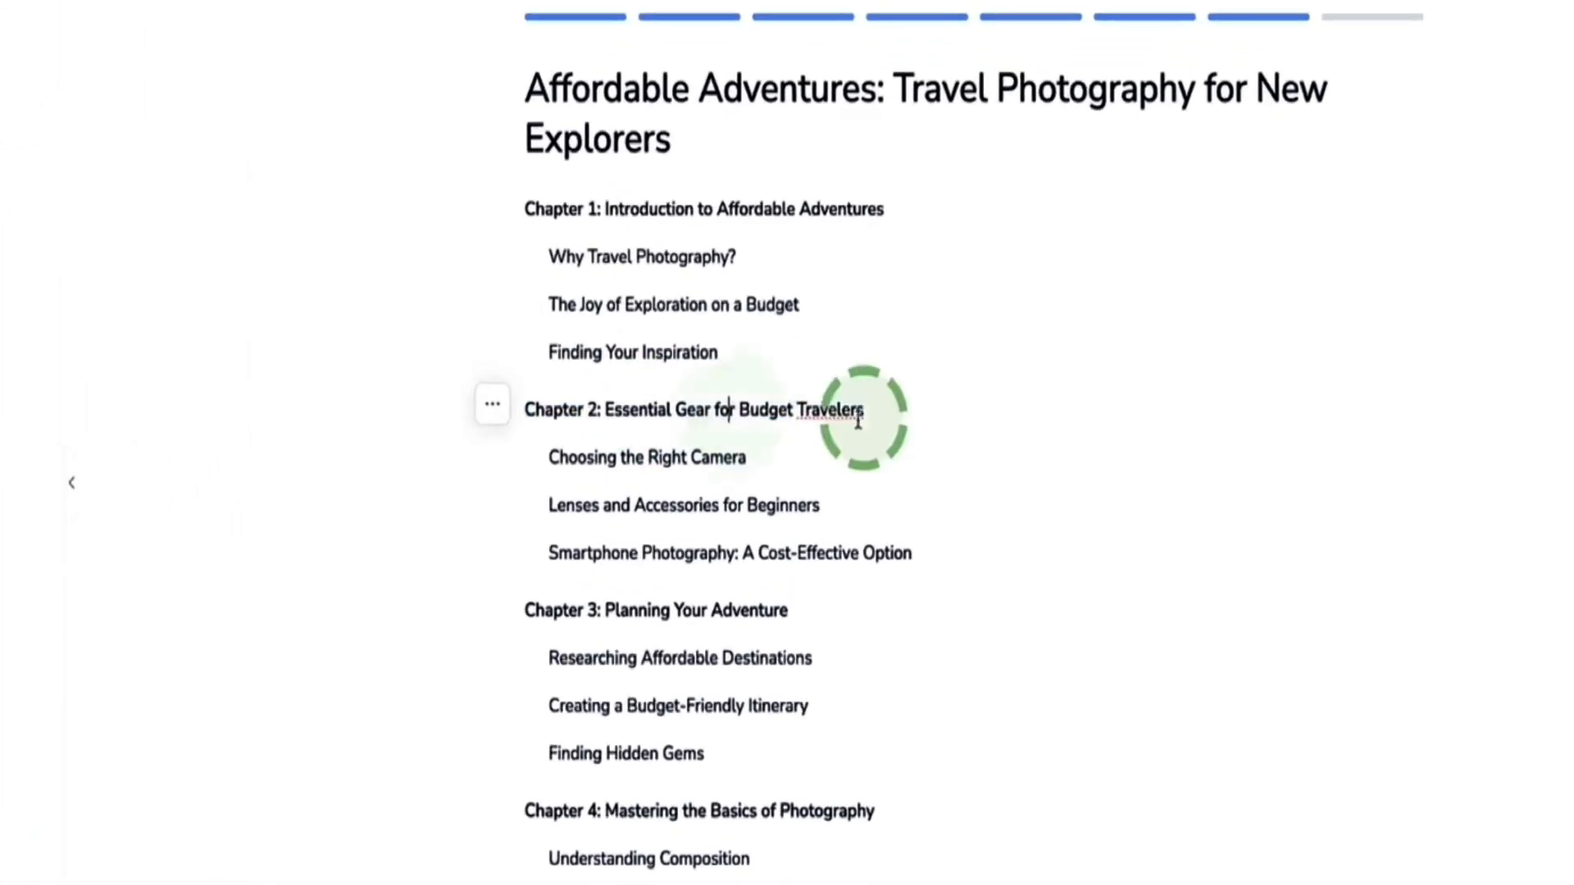
drag(843, 419, 827, 419)
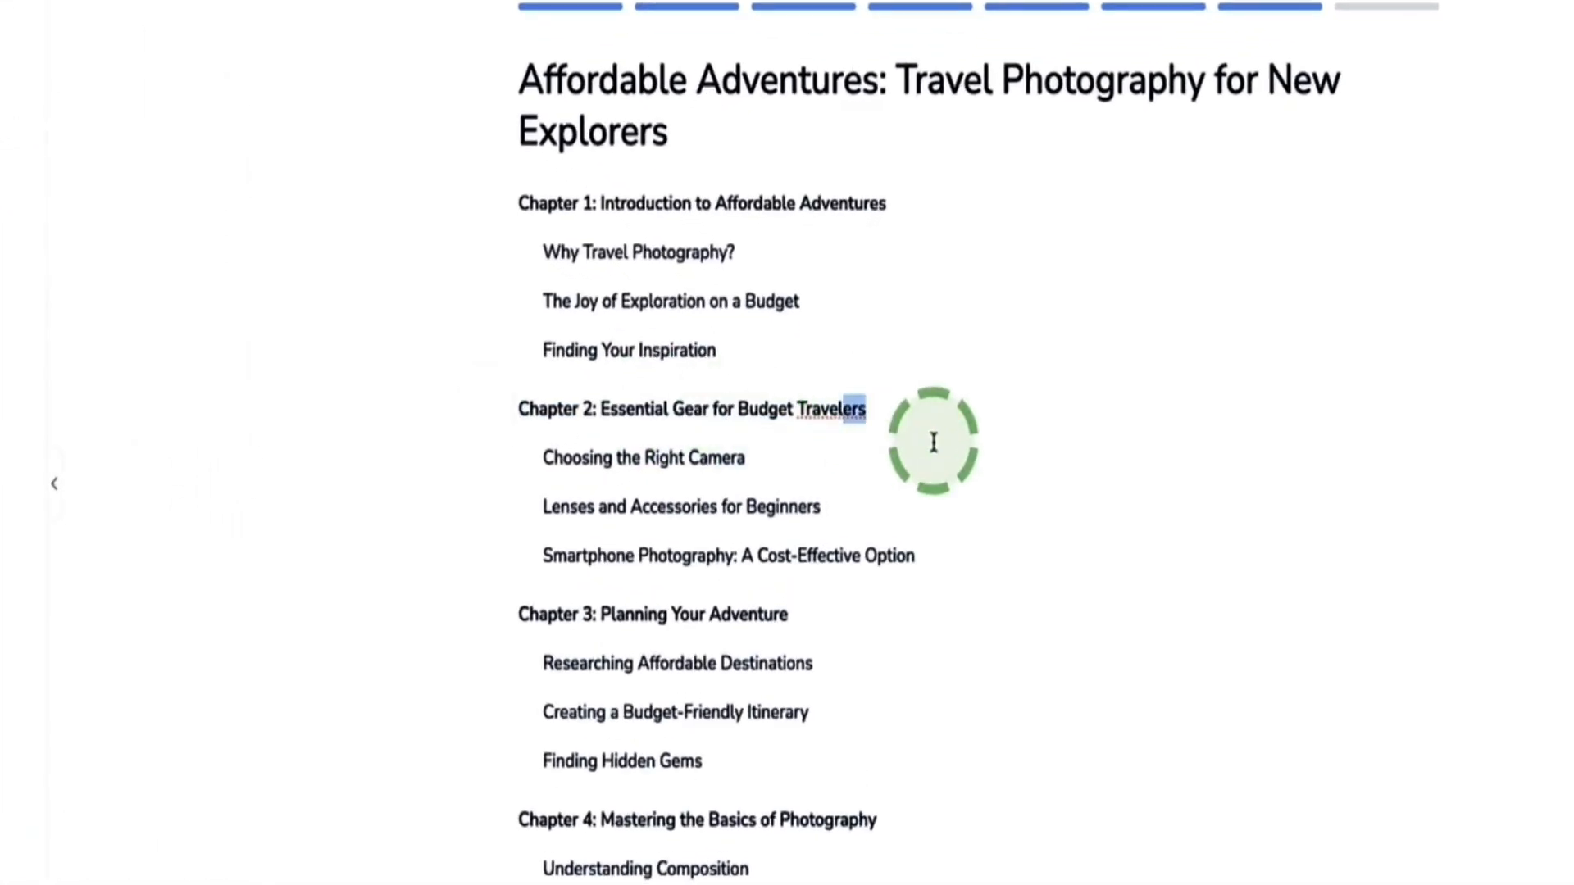
click(867, 414)
key(Return)
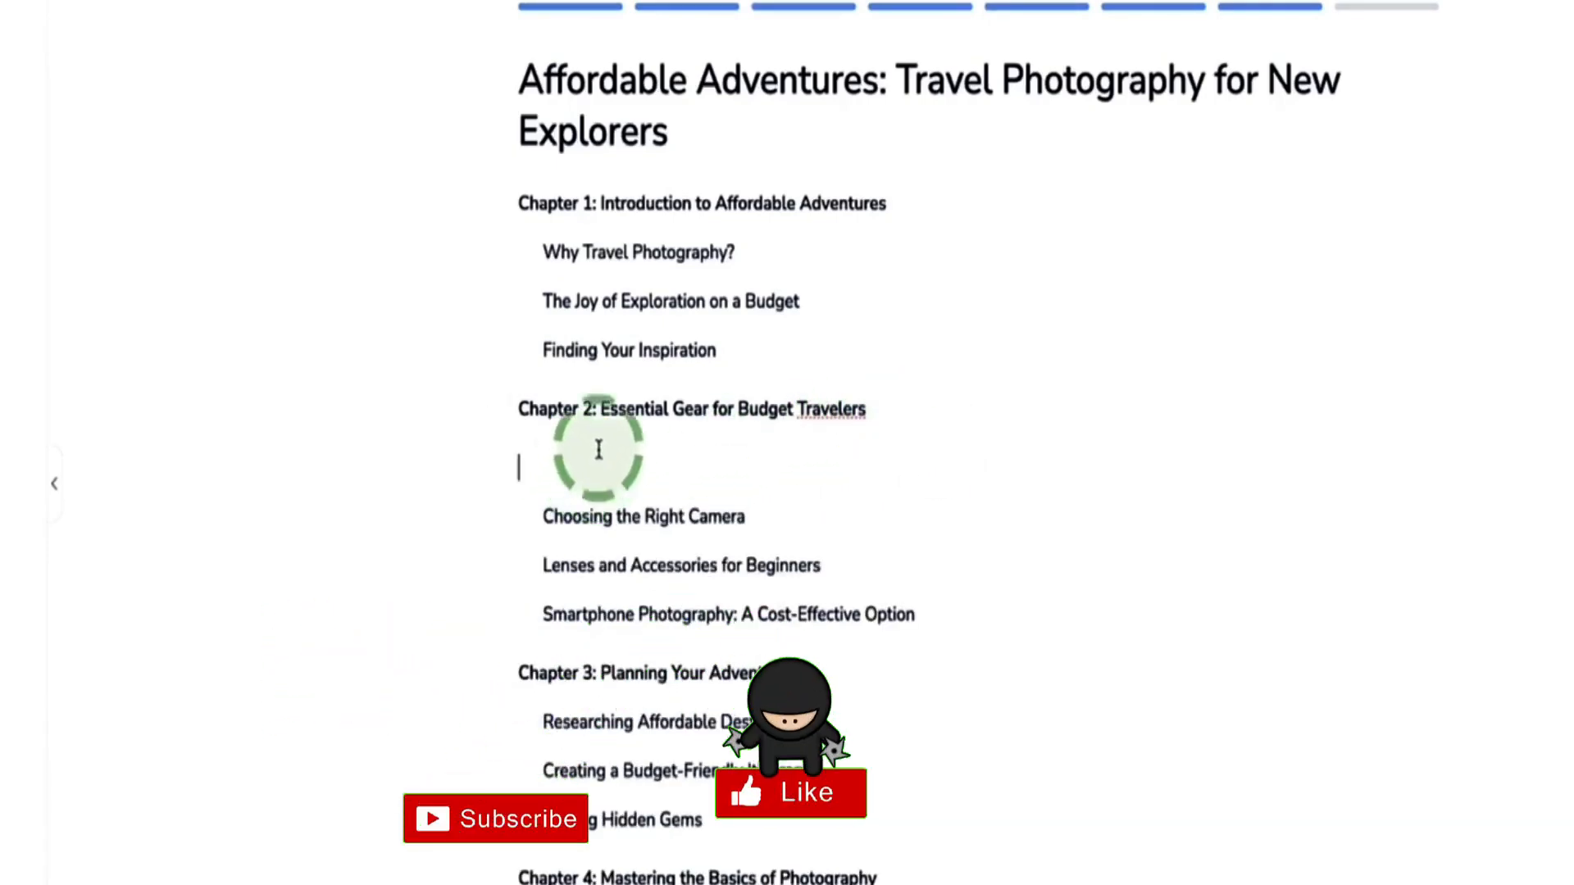
text(kghlrg)
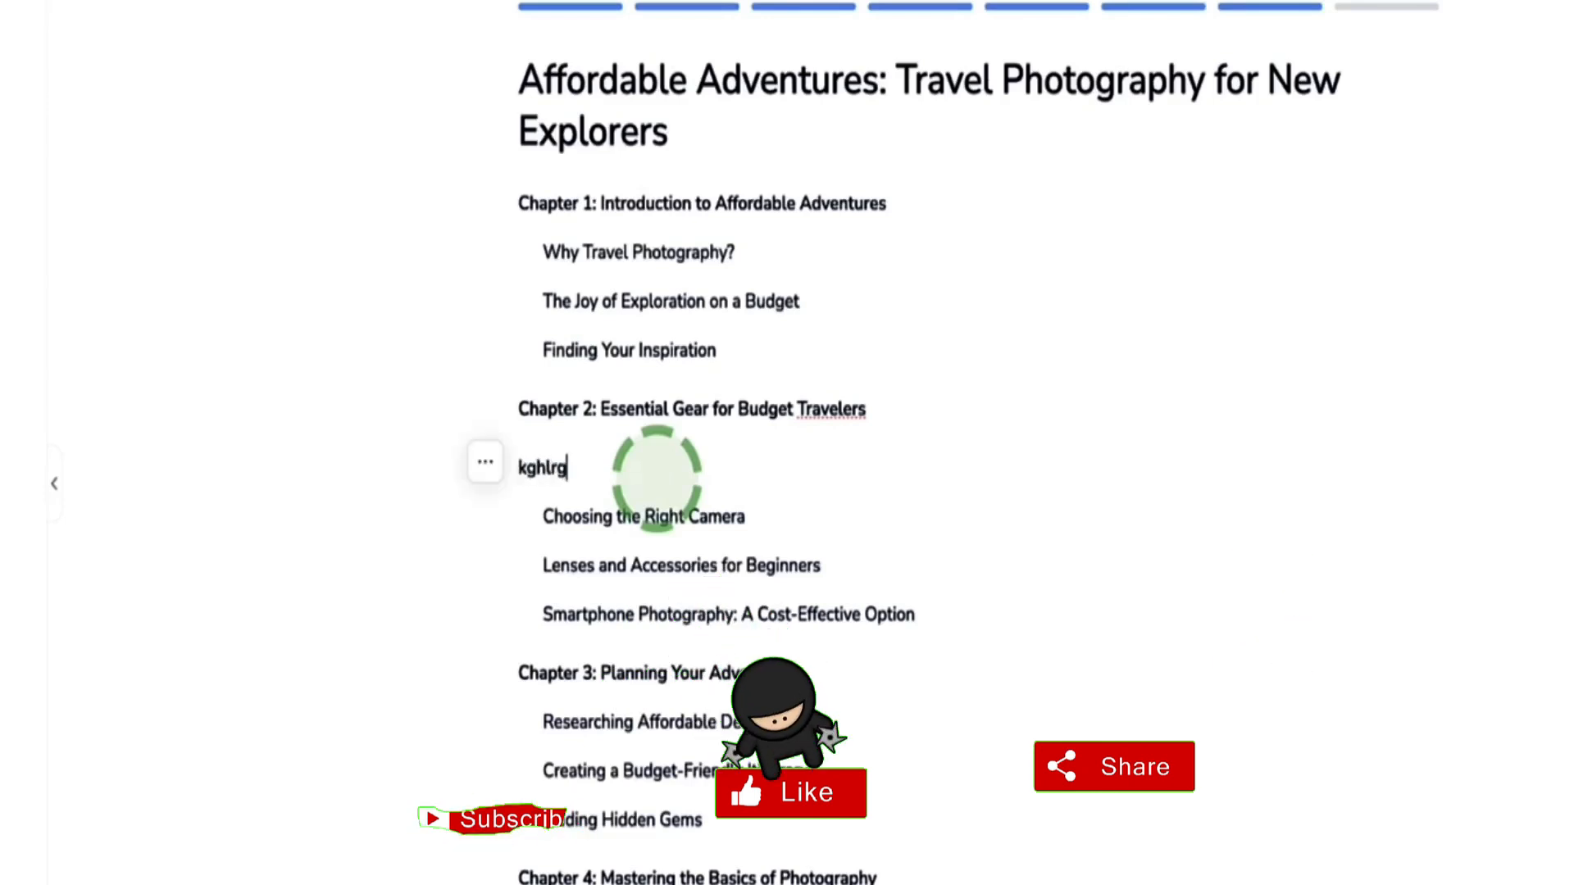
Delete the test text and its empty line below the Chapter 2 heading
double_click(547, 467)
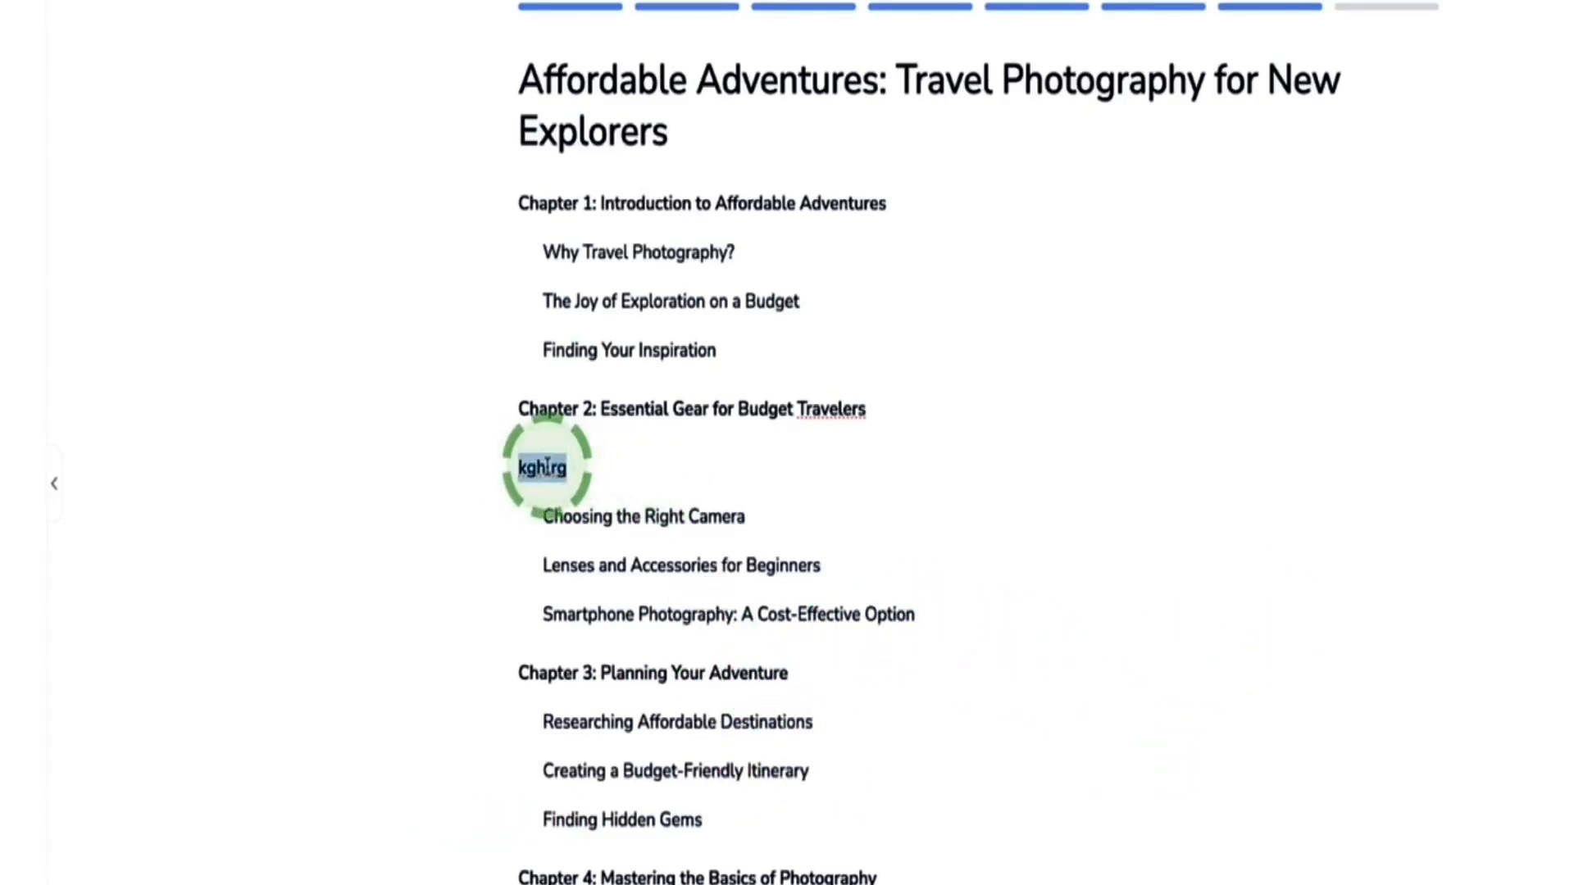
key(BackSpace)
key(BackSpace)
drag(745, 459, 529, 468)
click(525, 466)
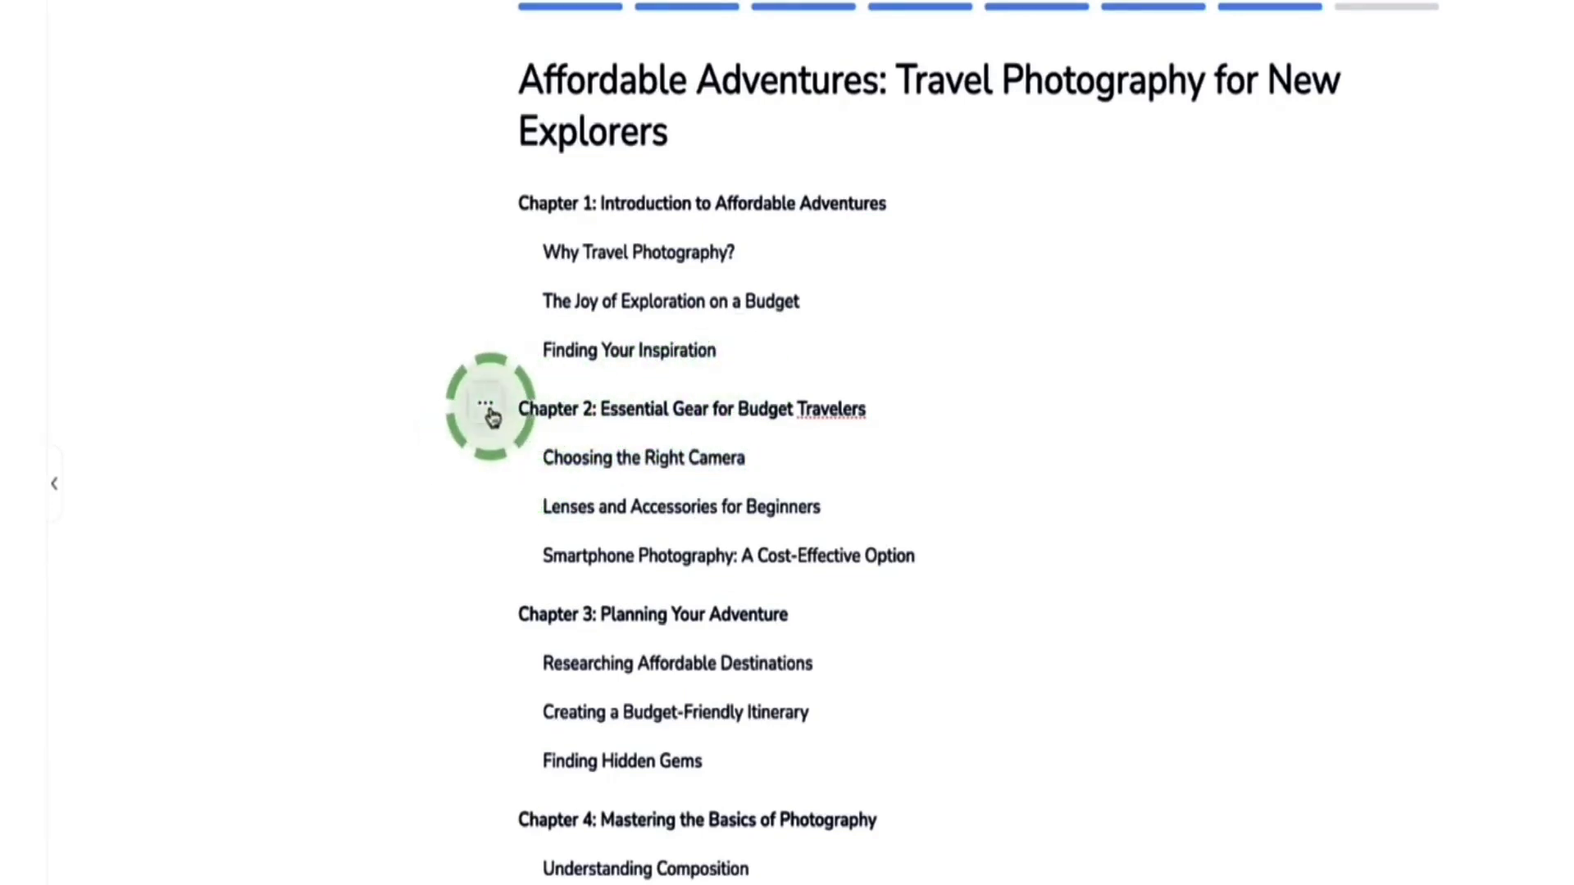
Check the heading-level option of the Chapter 2 heading and generate the full eBook content from the outline
click(487, 406)
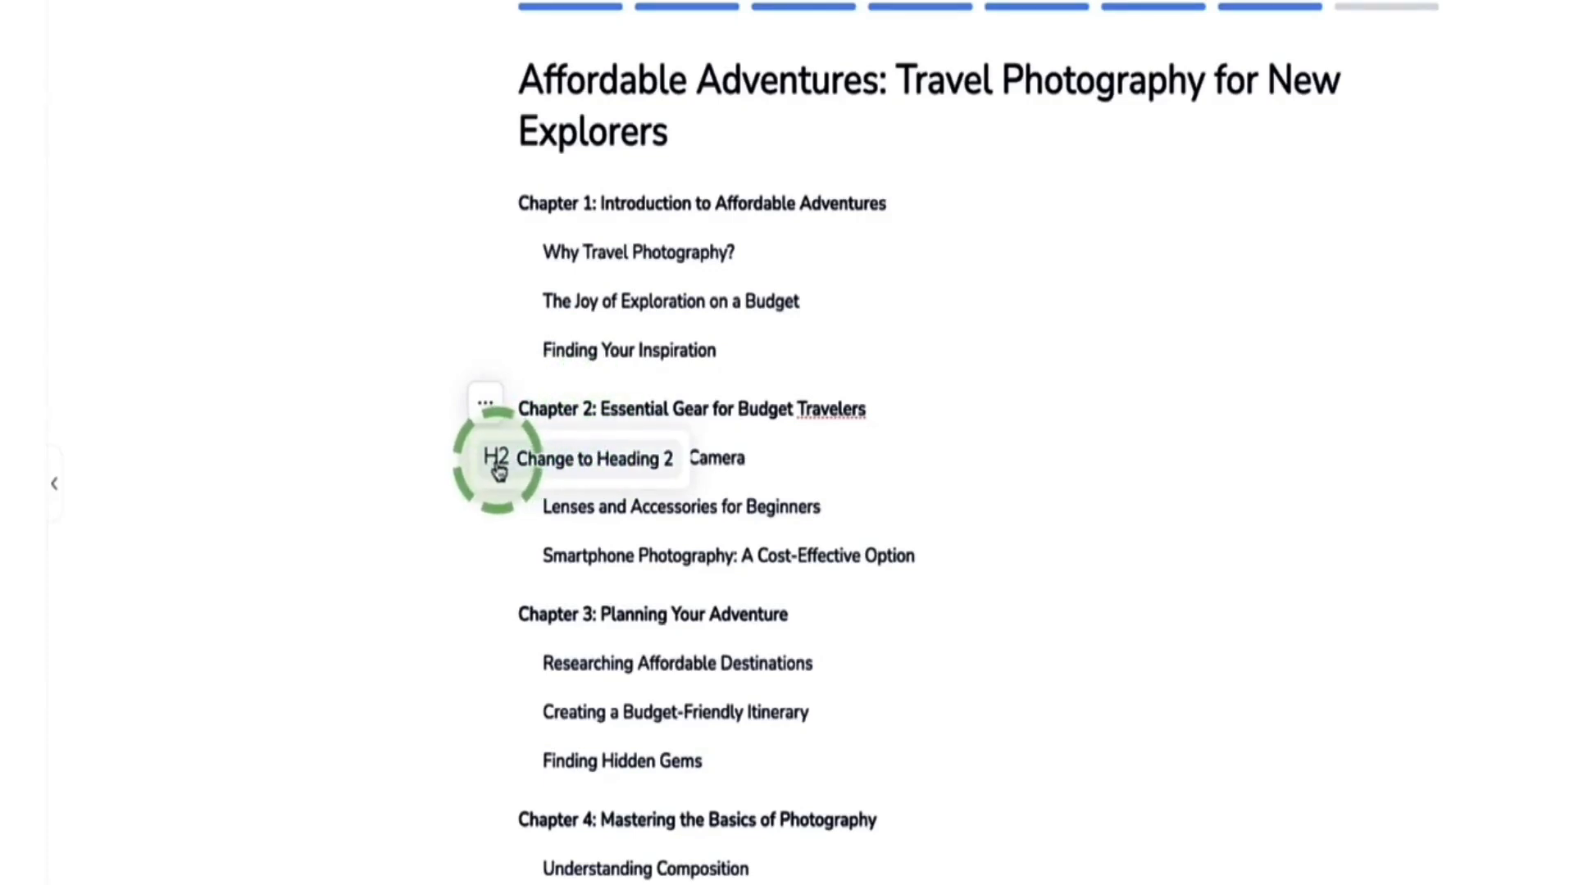
click(497, 419)
scroll(492, 459, down, 15)
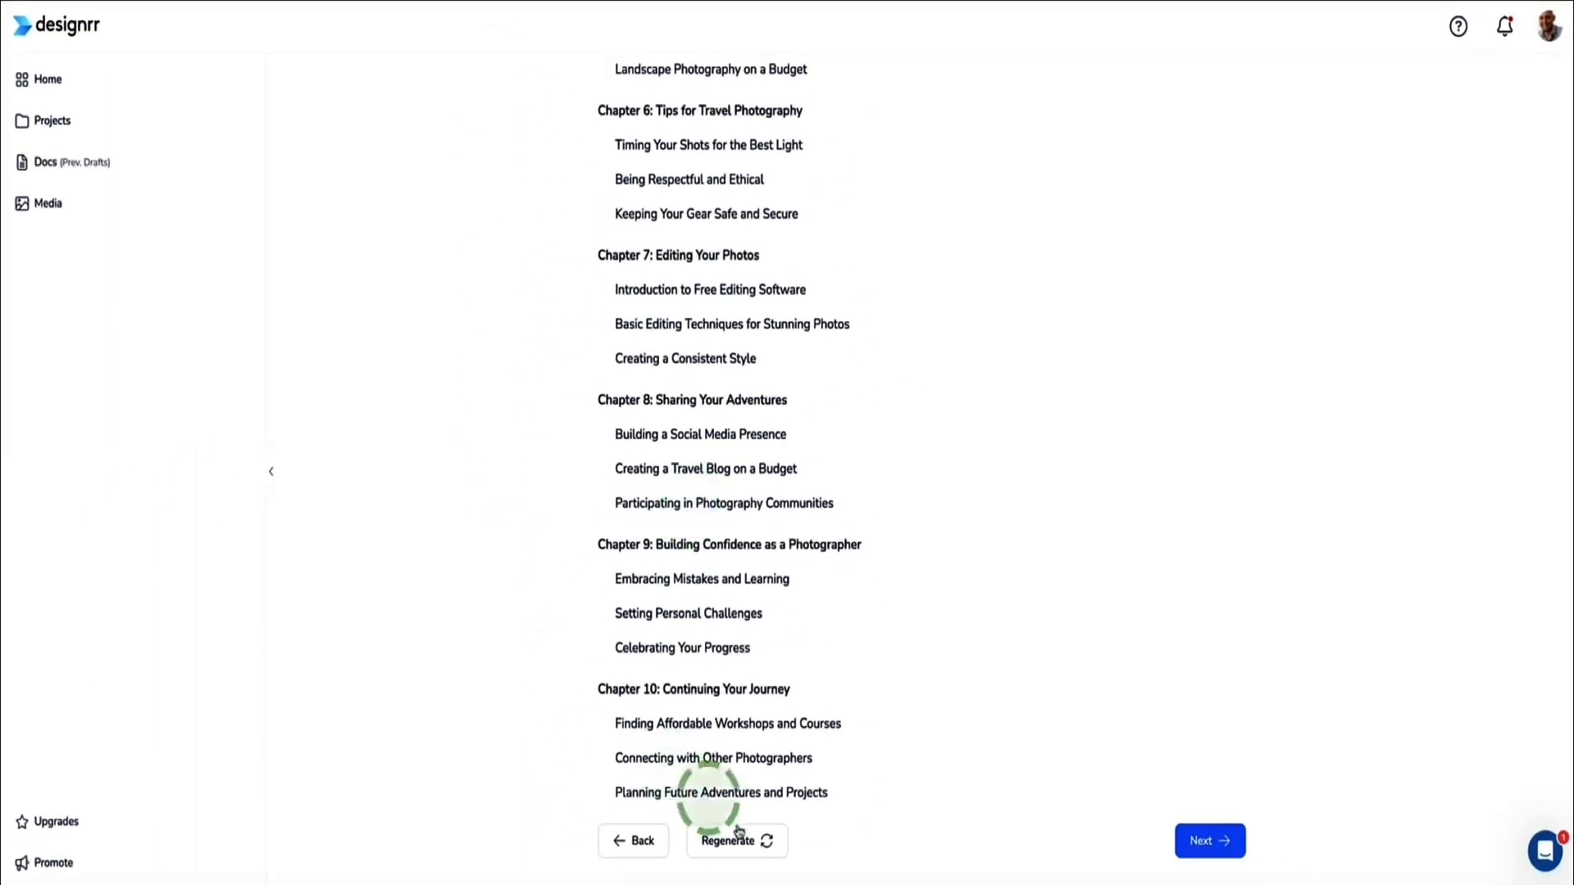
click(748, 852)
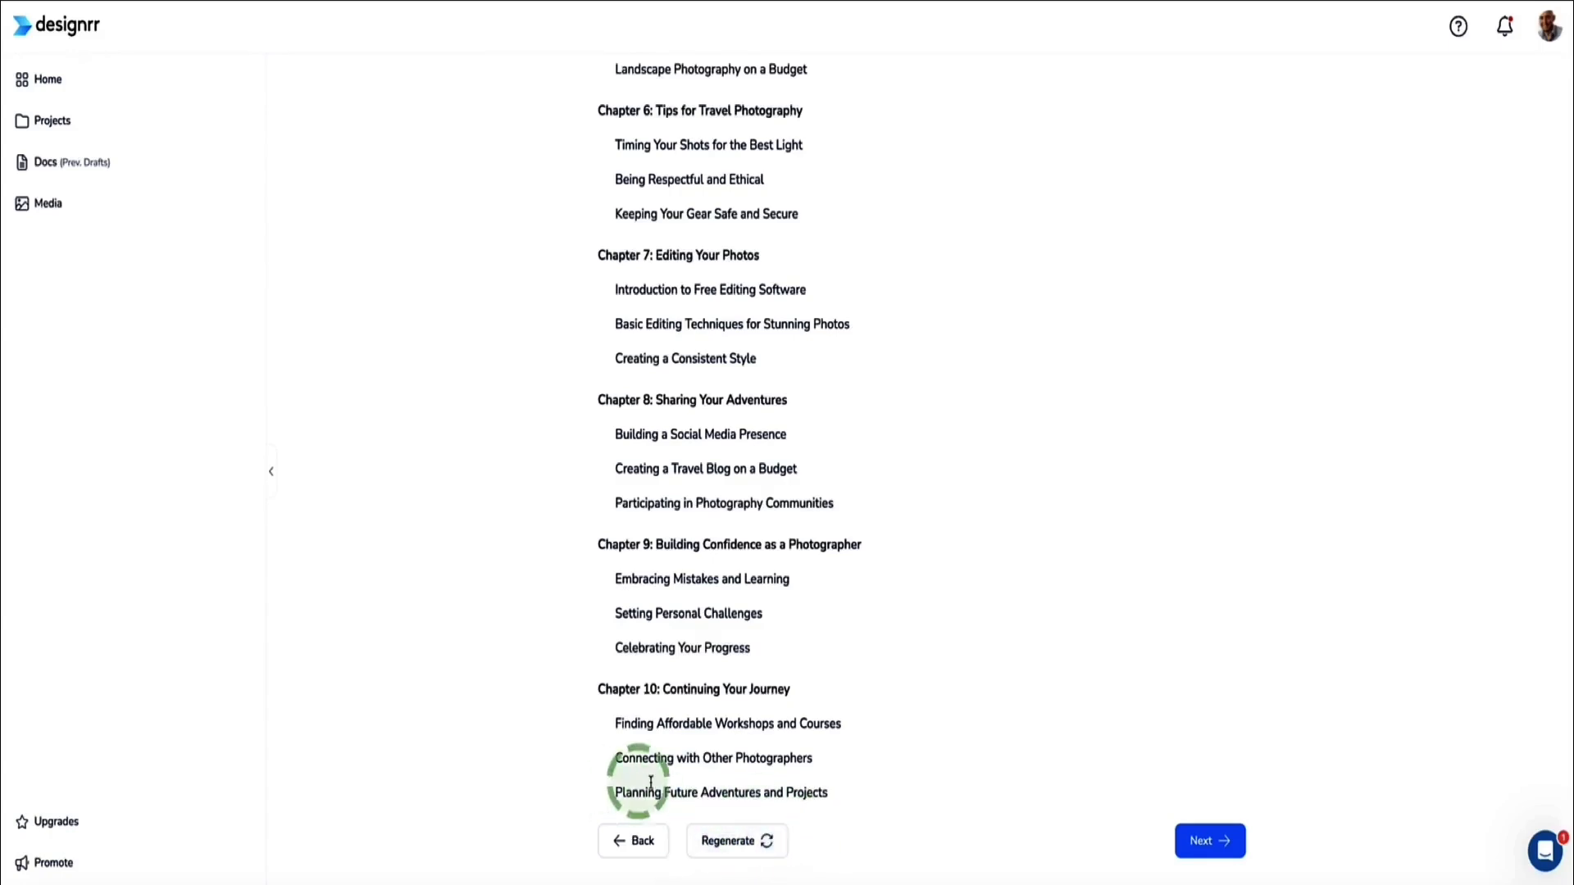
scroll(718, 783, down, 10)
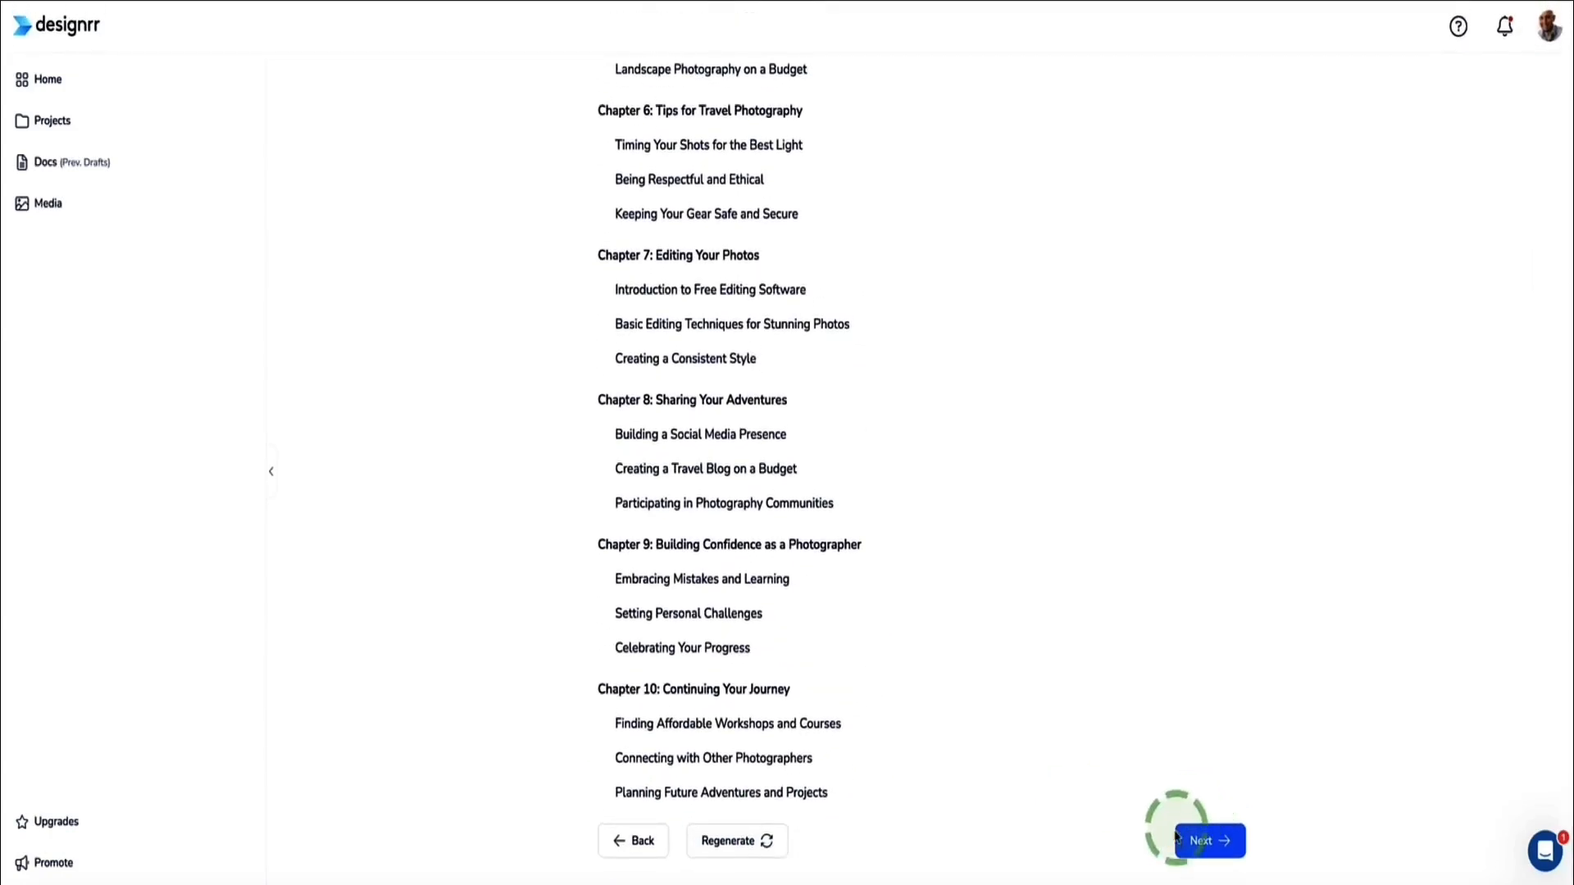
click(1210, 842)
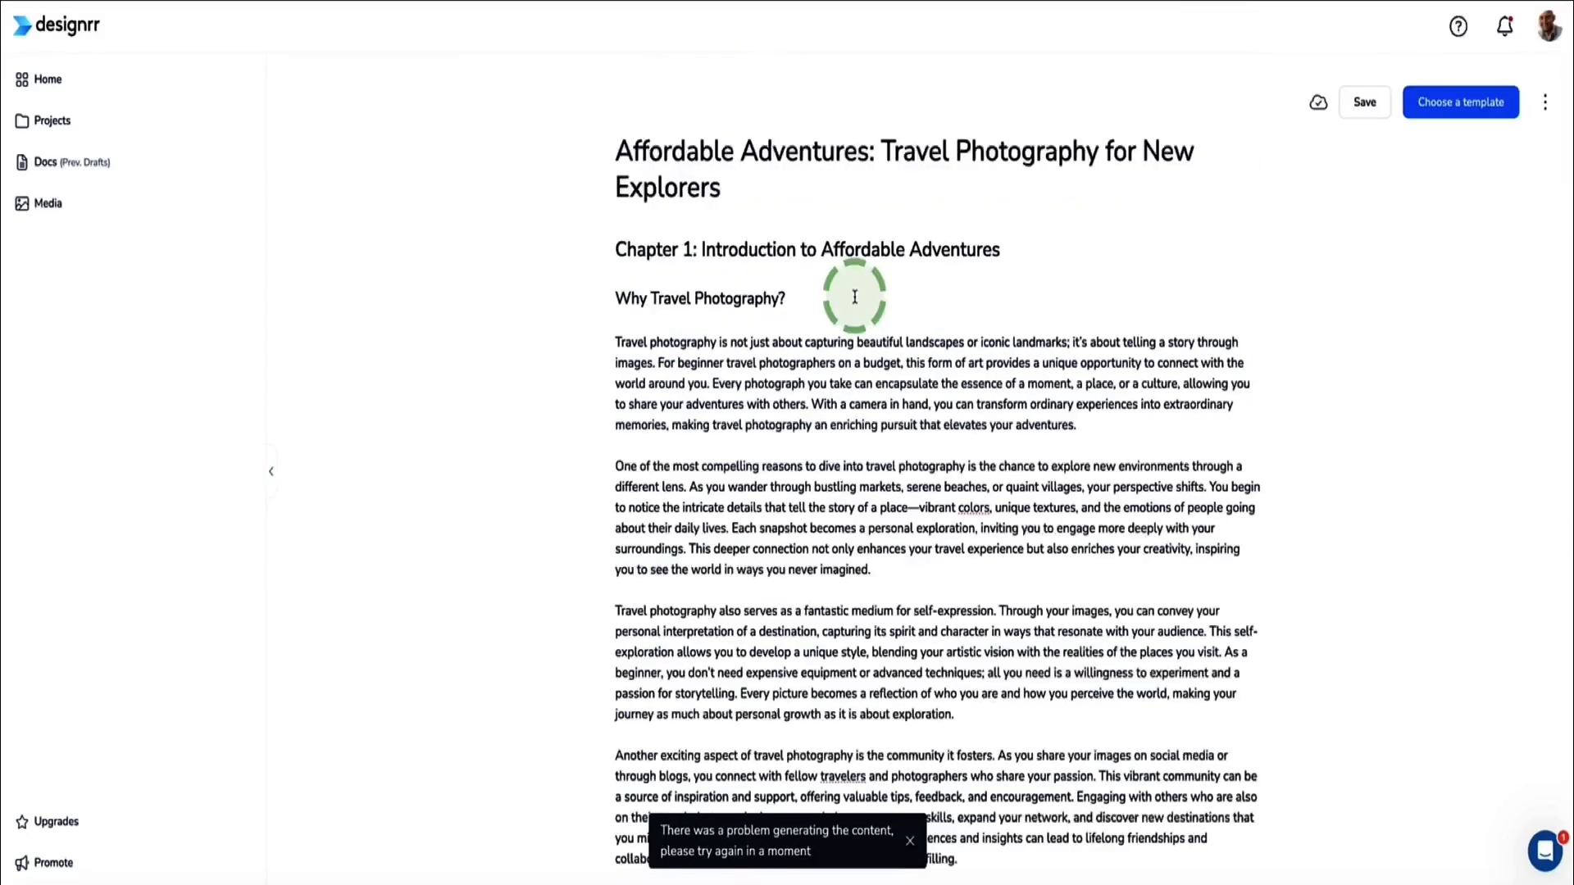
Read through the generated eBook text from the Chapter 1 sections to the start of Chapter 2
scroll(854, 296, down, 20)
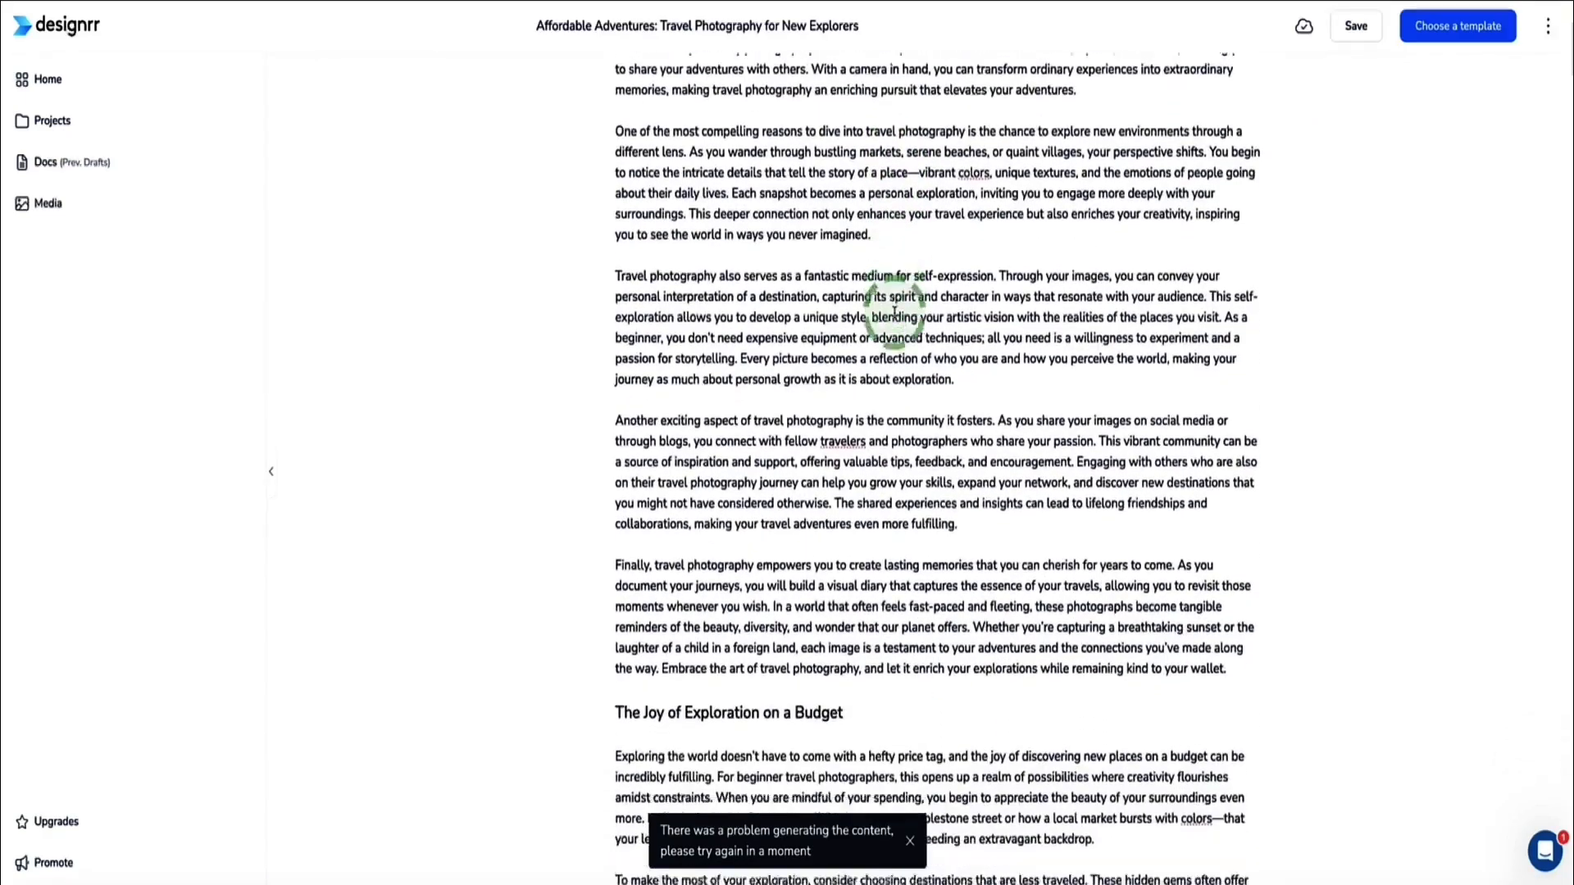
scroll(880, 326, down, 2)
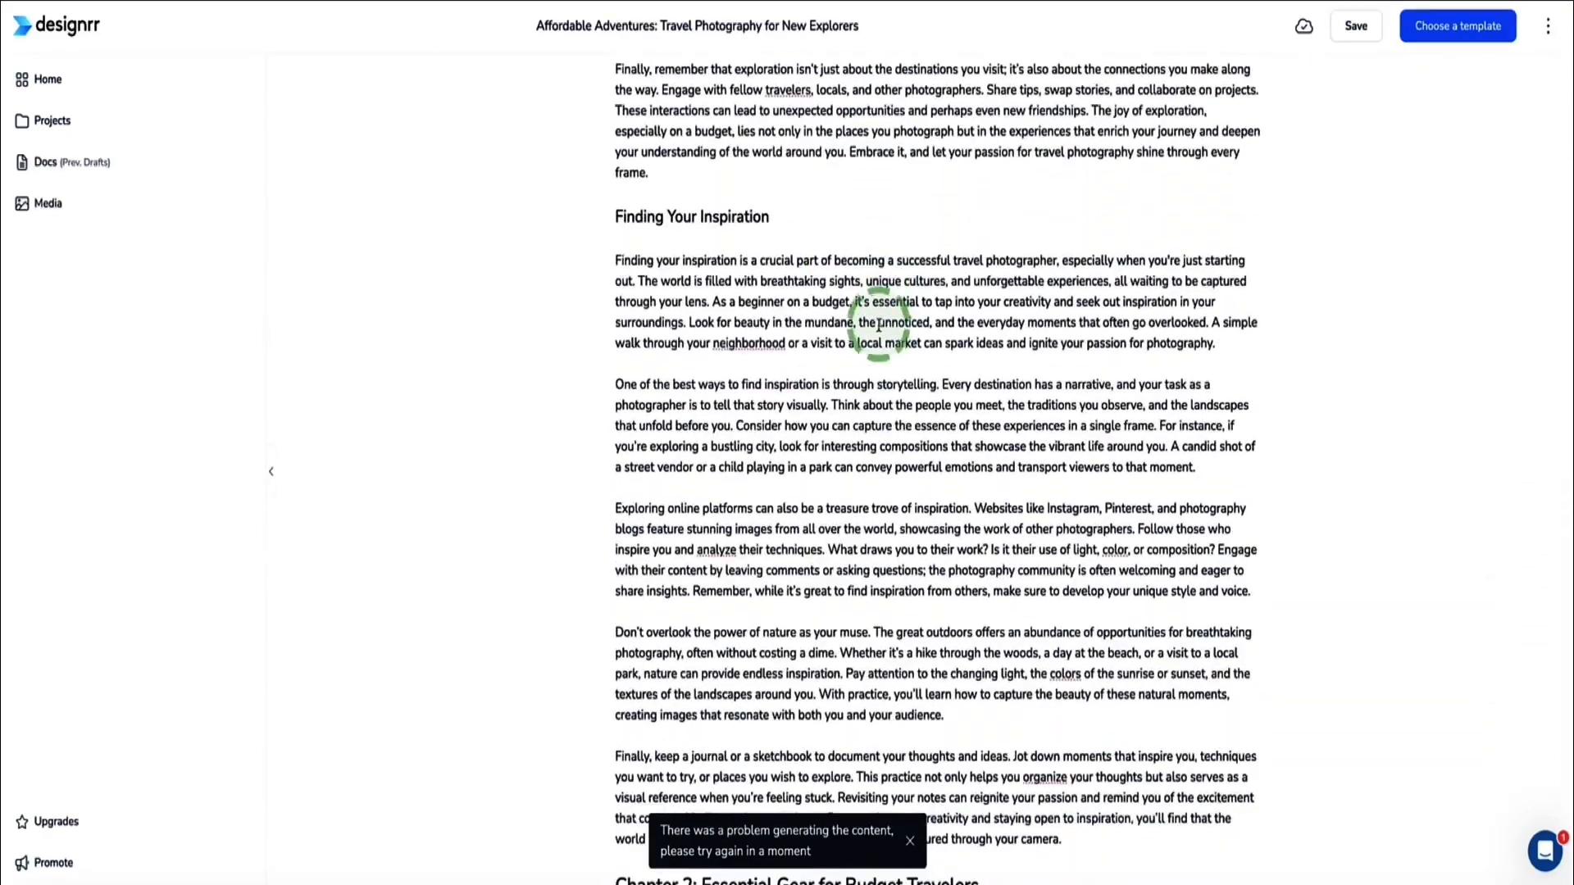
scroll(877, 300, down, 3)
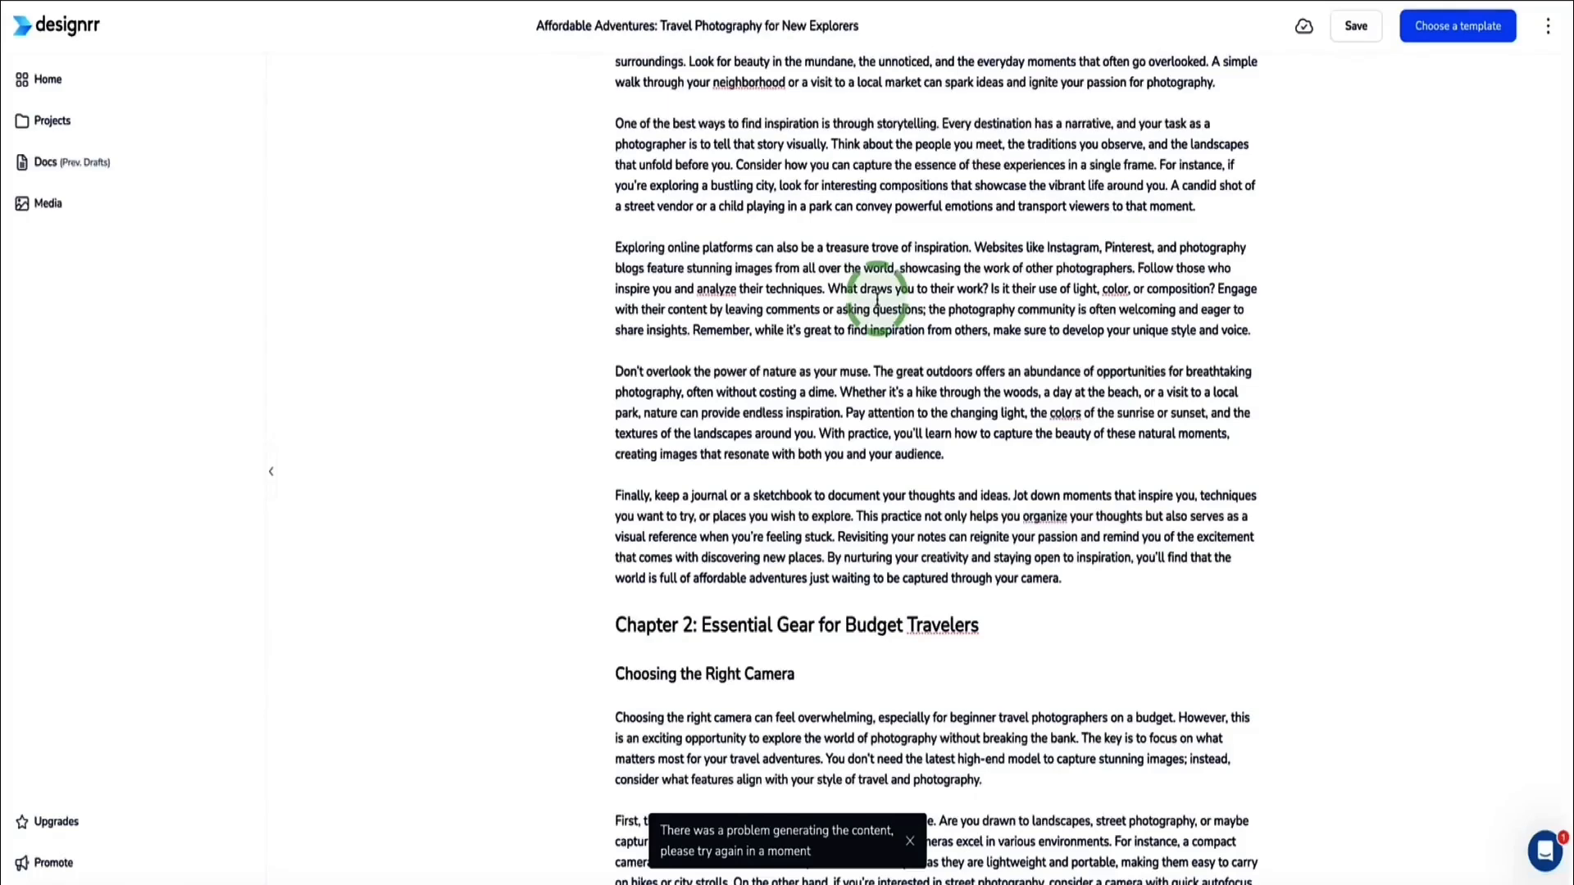
scroll(877, 299, up, 7)
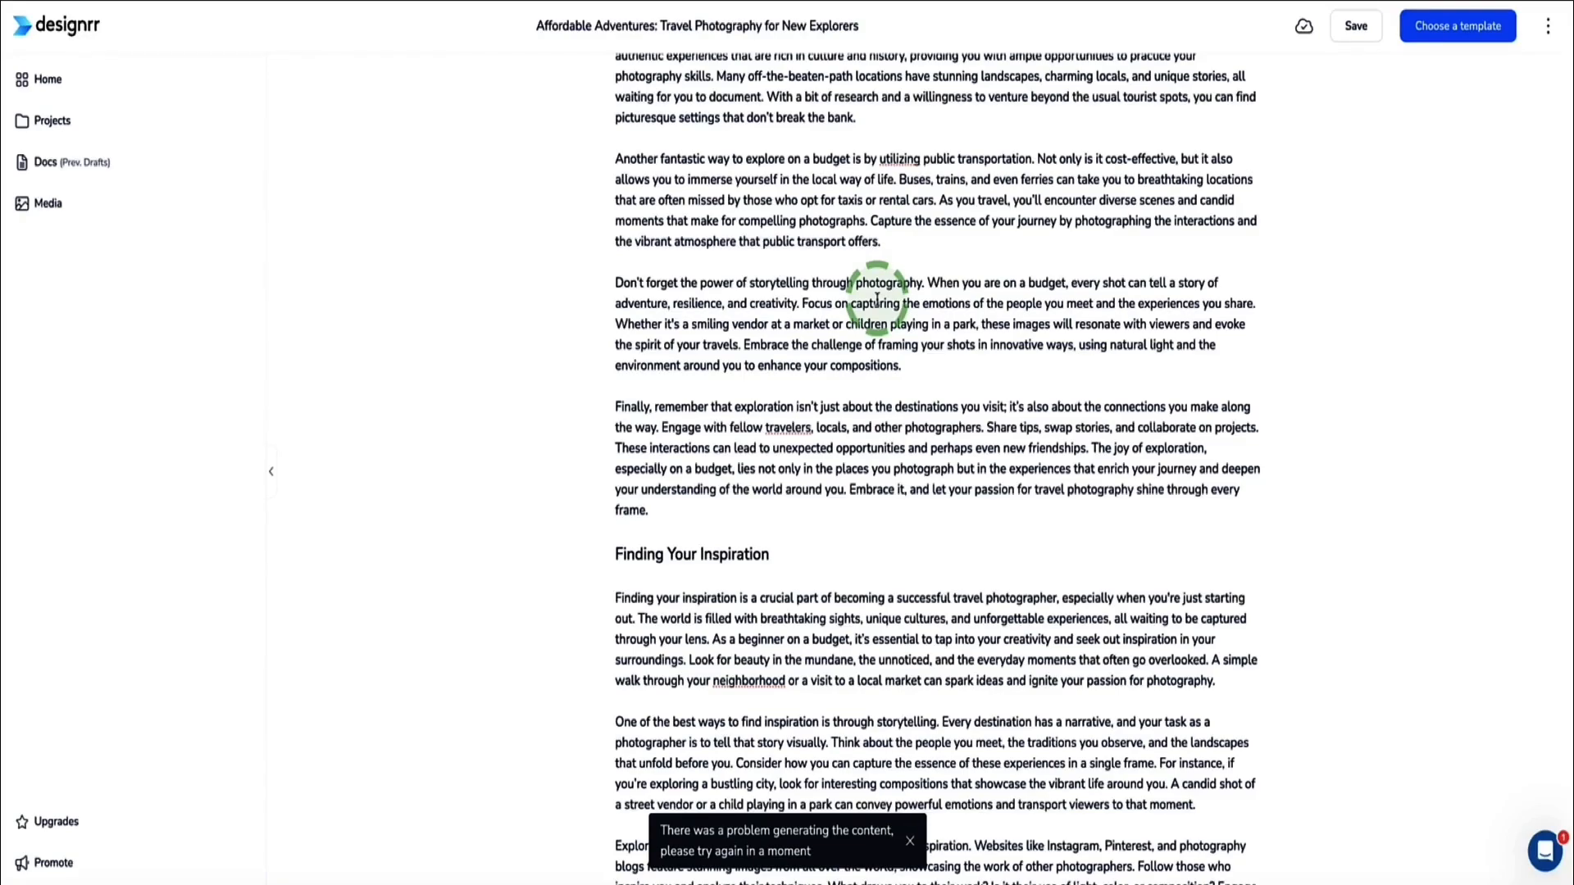
scroll(877, 300, up, 15)
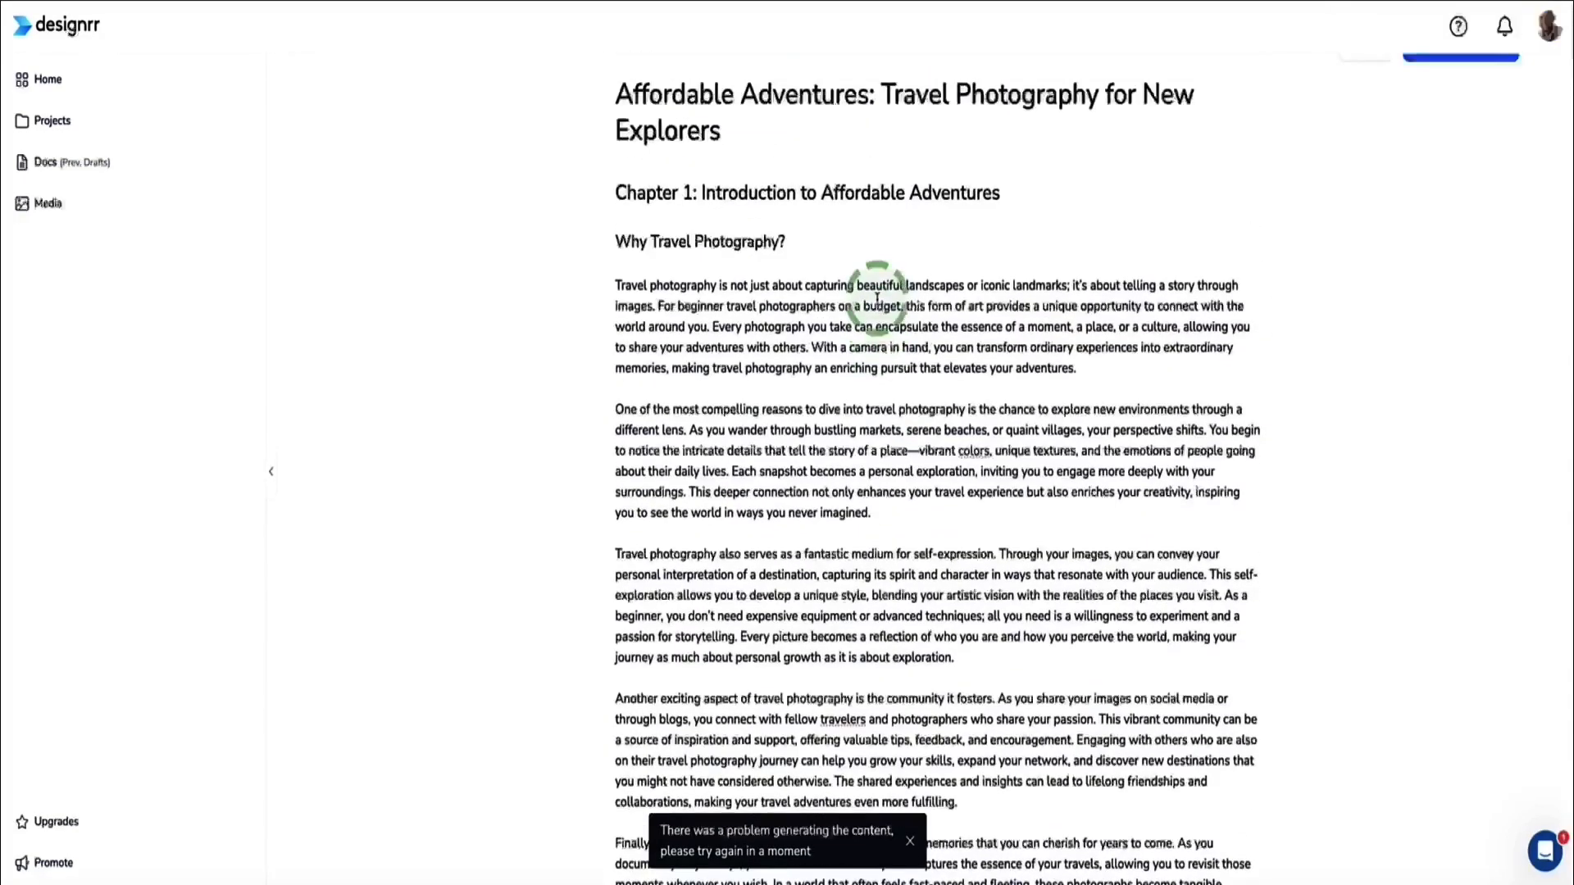
scroll(877, 299, down, 10)
scroll(877, 299, down, 1)
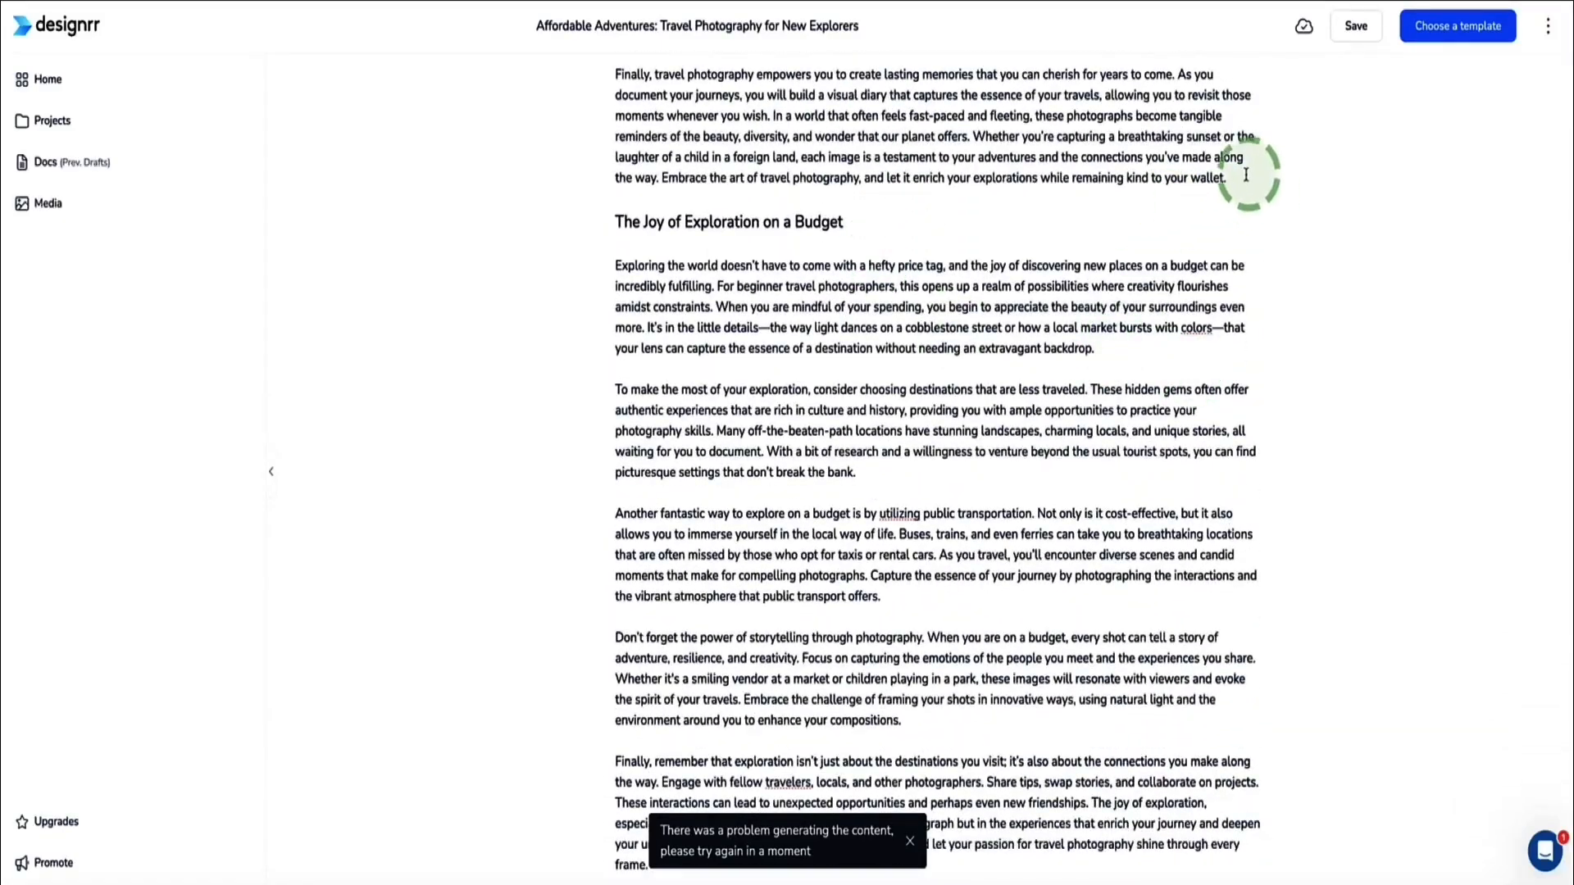
Add an H2 heading "fjsebfjesd" with a regular text line "ejkgfee,jgf" beneath it, directly above "The Joy of Exploration on a Budget"
click(1244, 175)
key(Return)
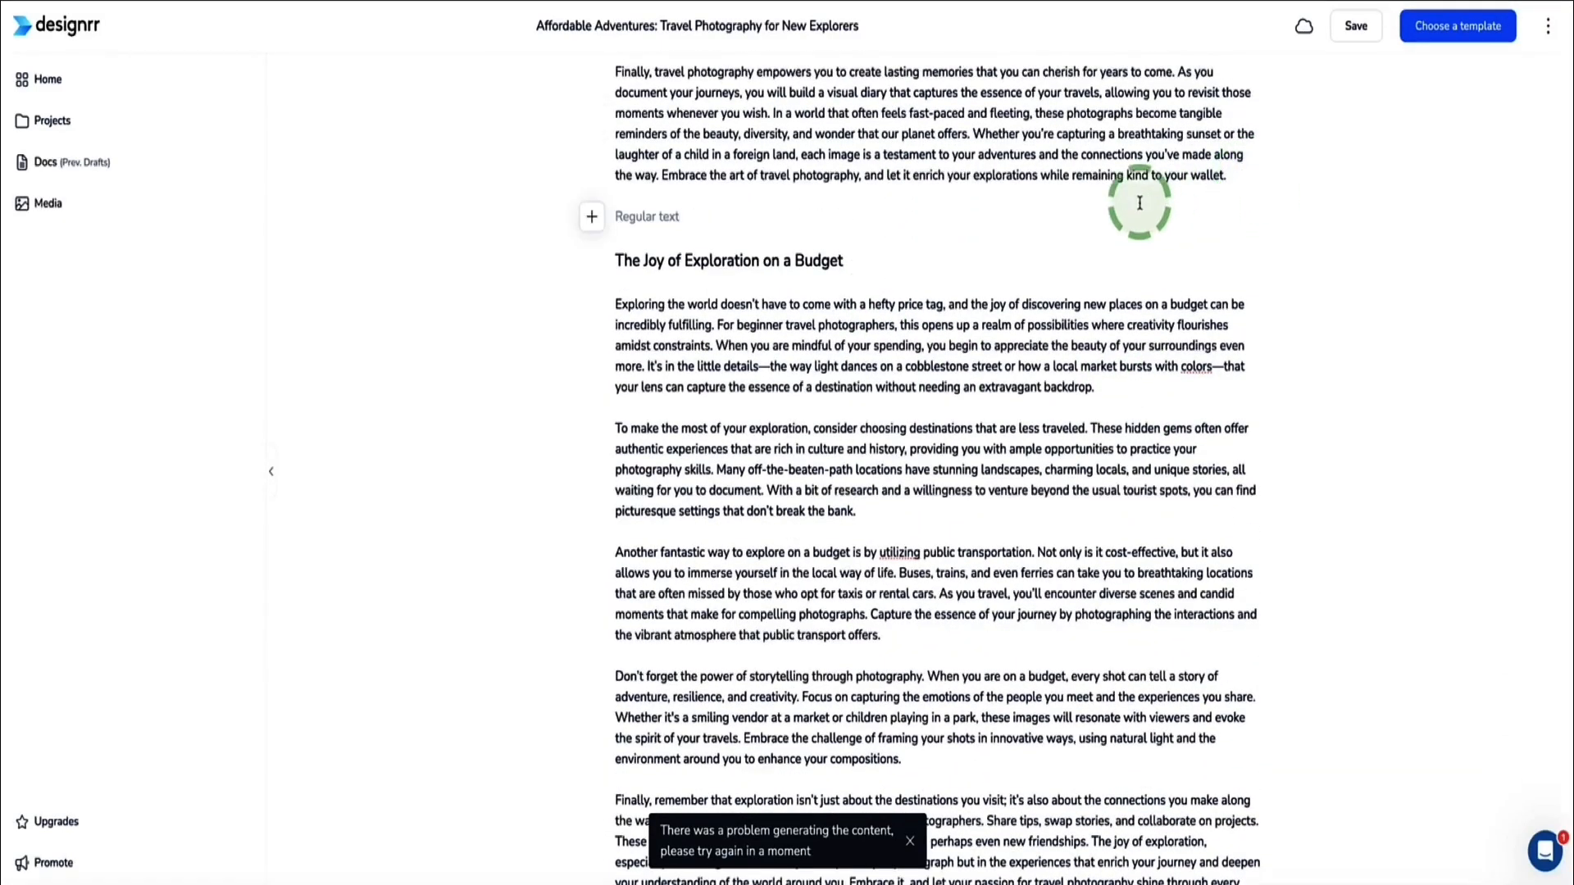
click(592, 212)
mouse_move(647, 337)
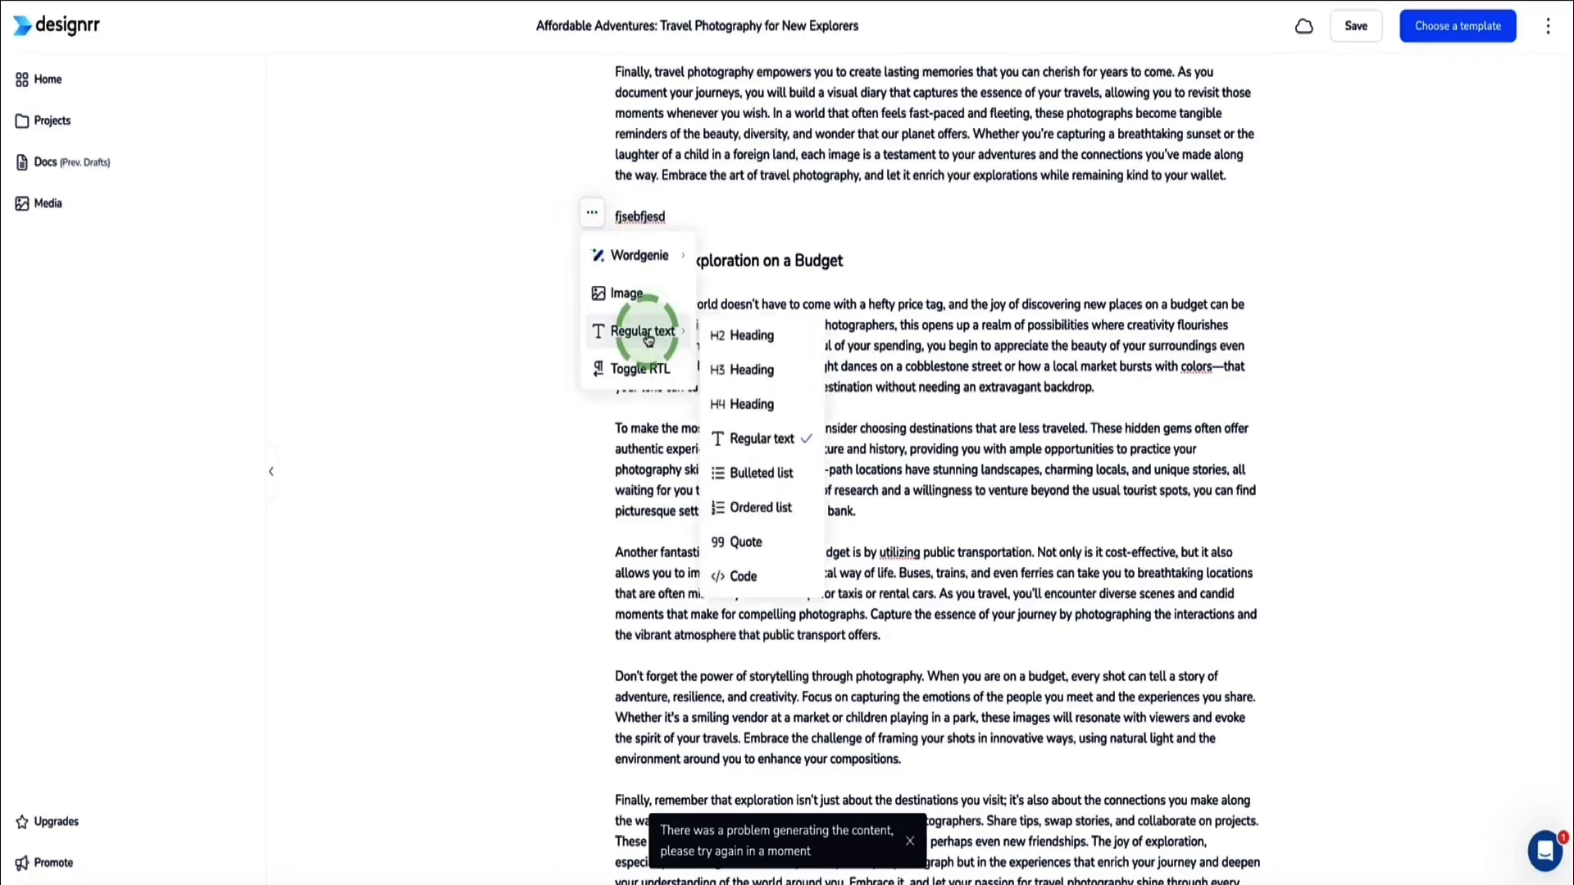
click(742, 336)
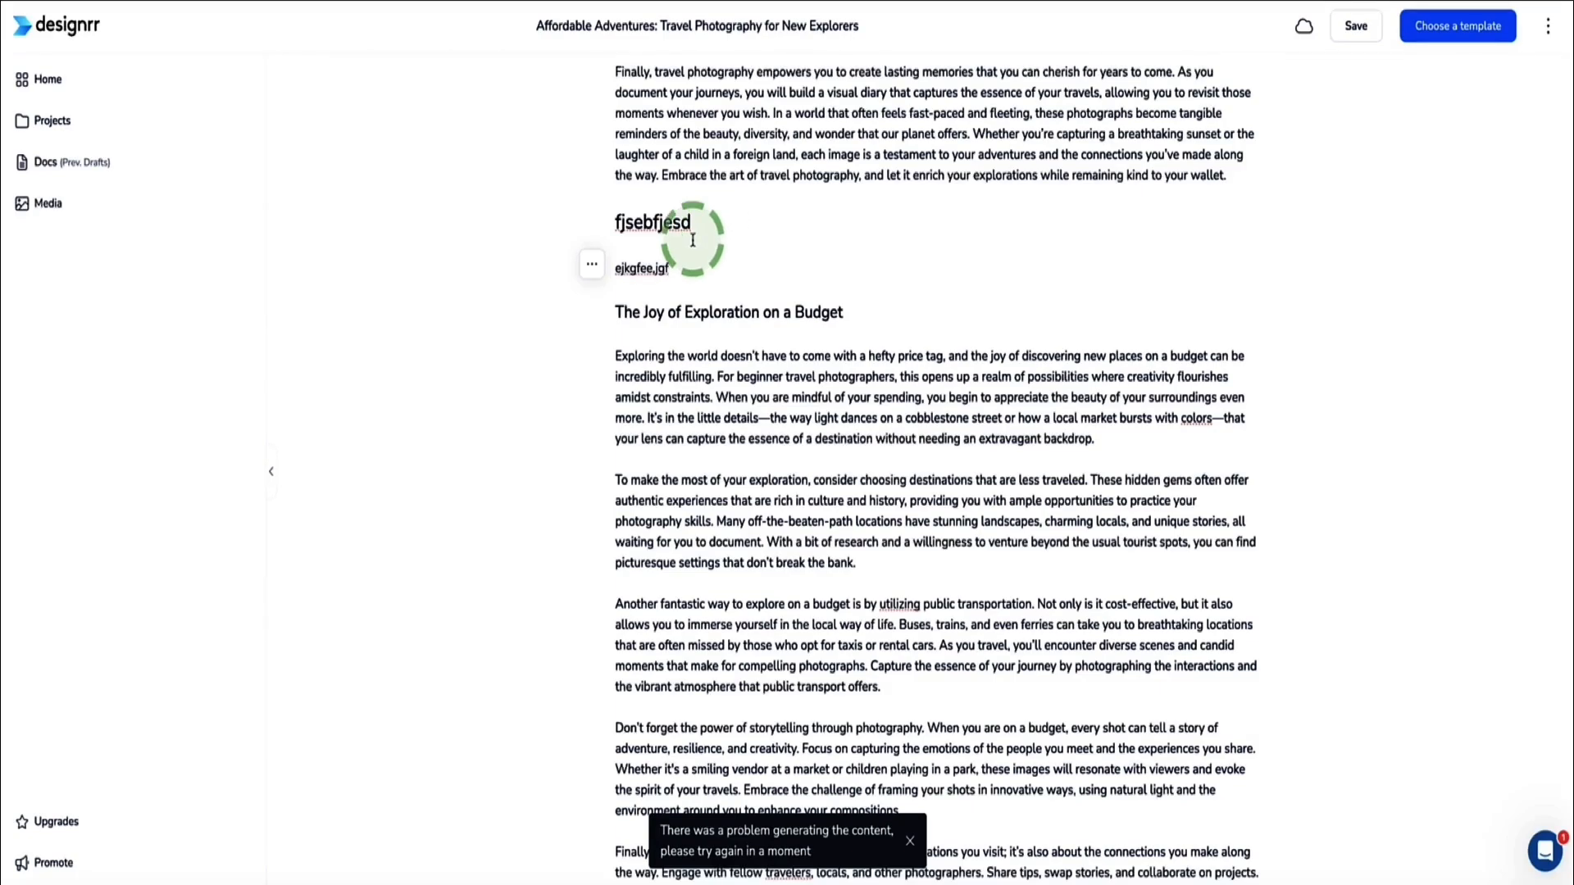
Proceed to the template selection for the eBook and browse the available cover designs
scroll(693, 241, down, 15)
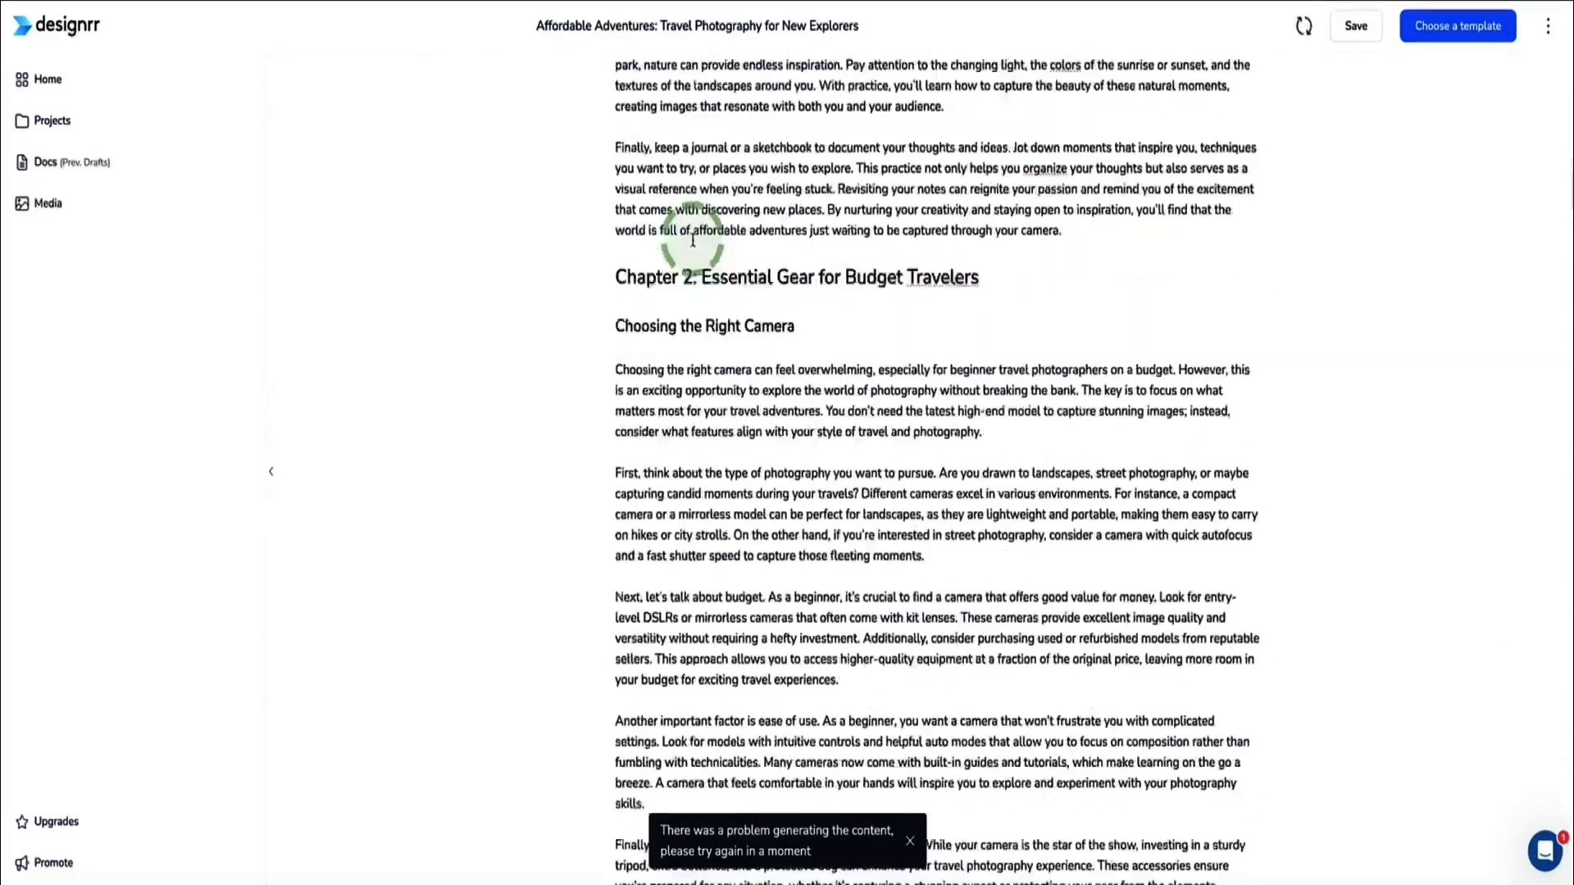
scroll(692, 241, up, 15)
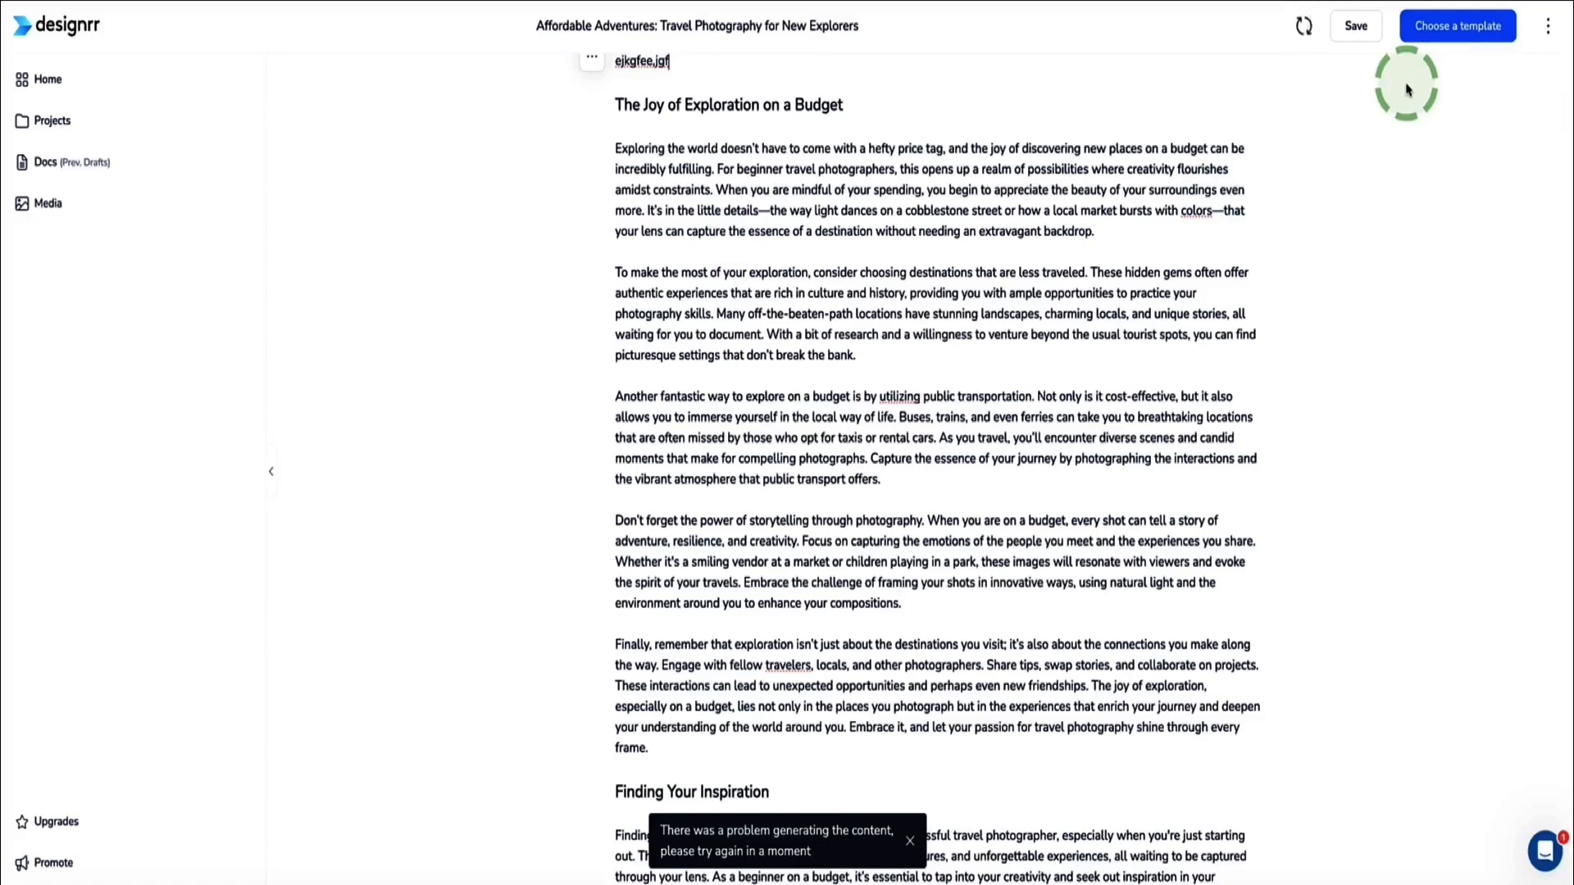
click(1457, 35)
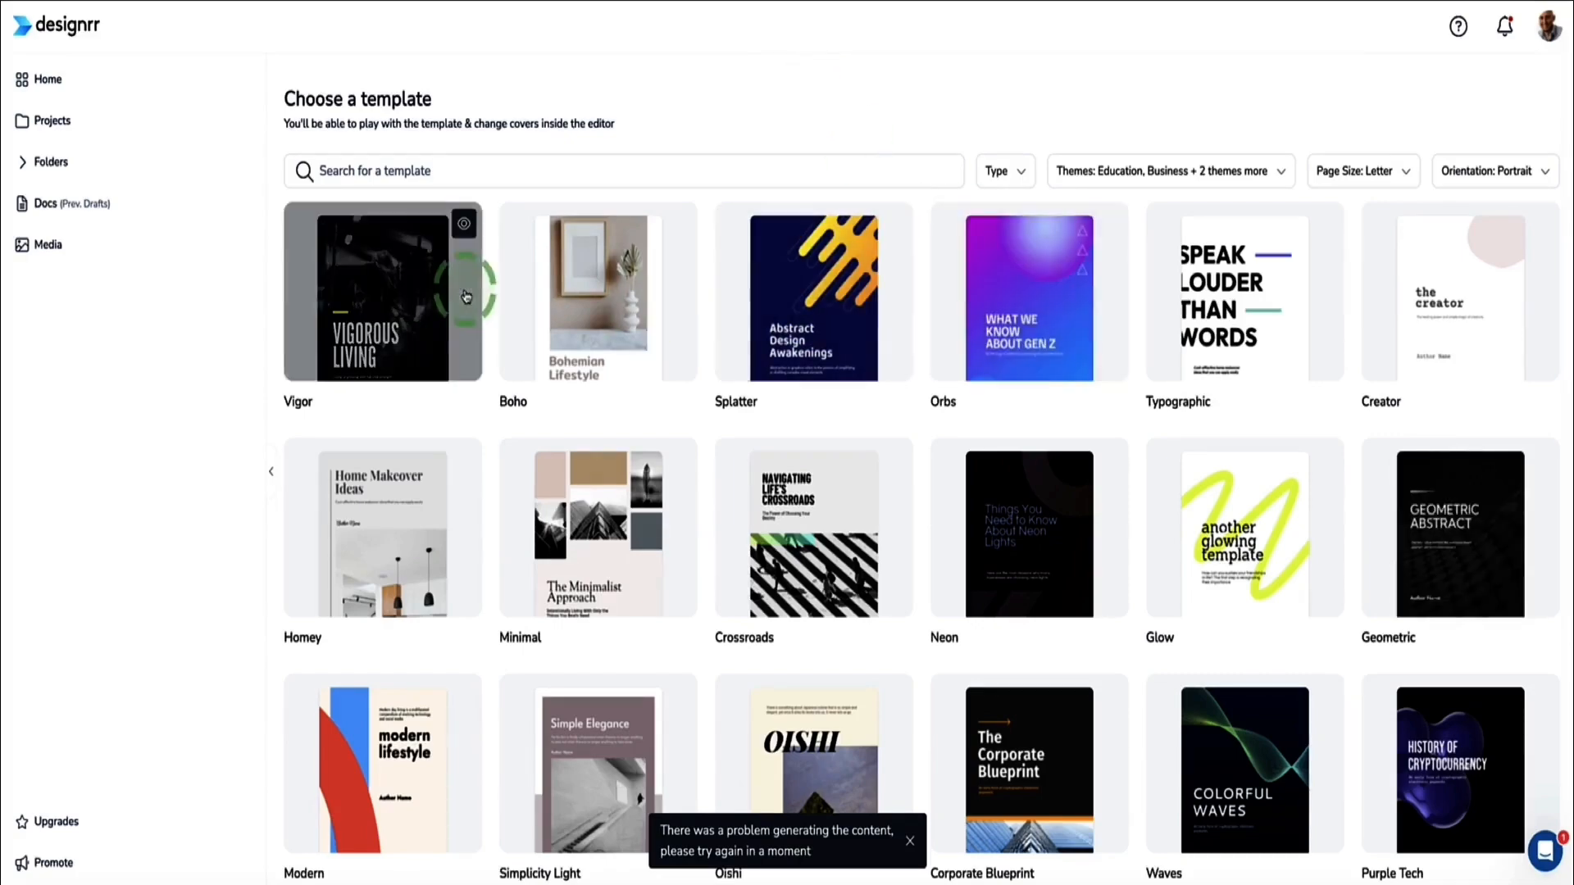
scroll(819, 271, down, 10)
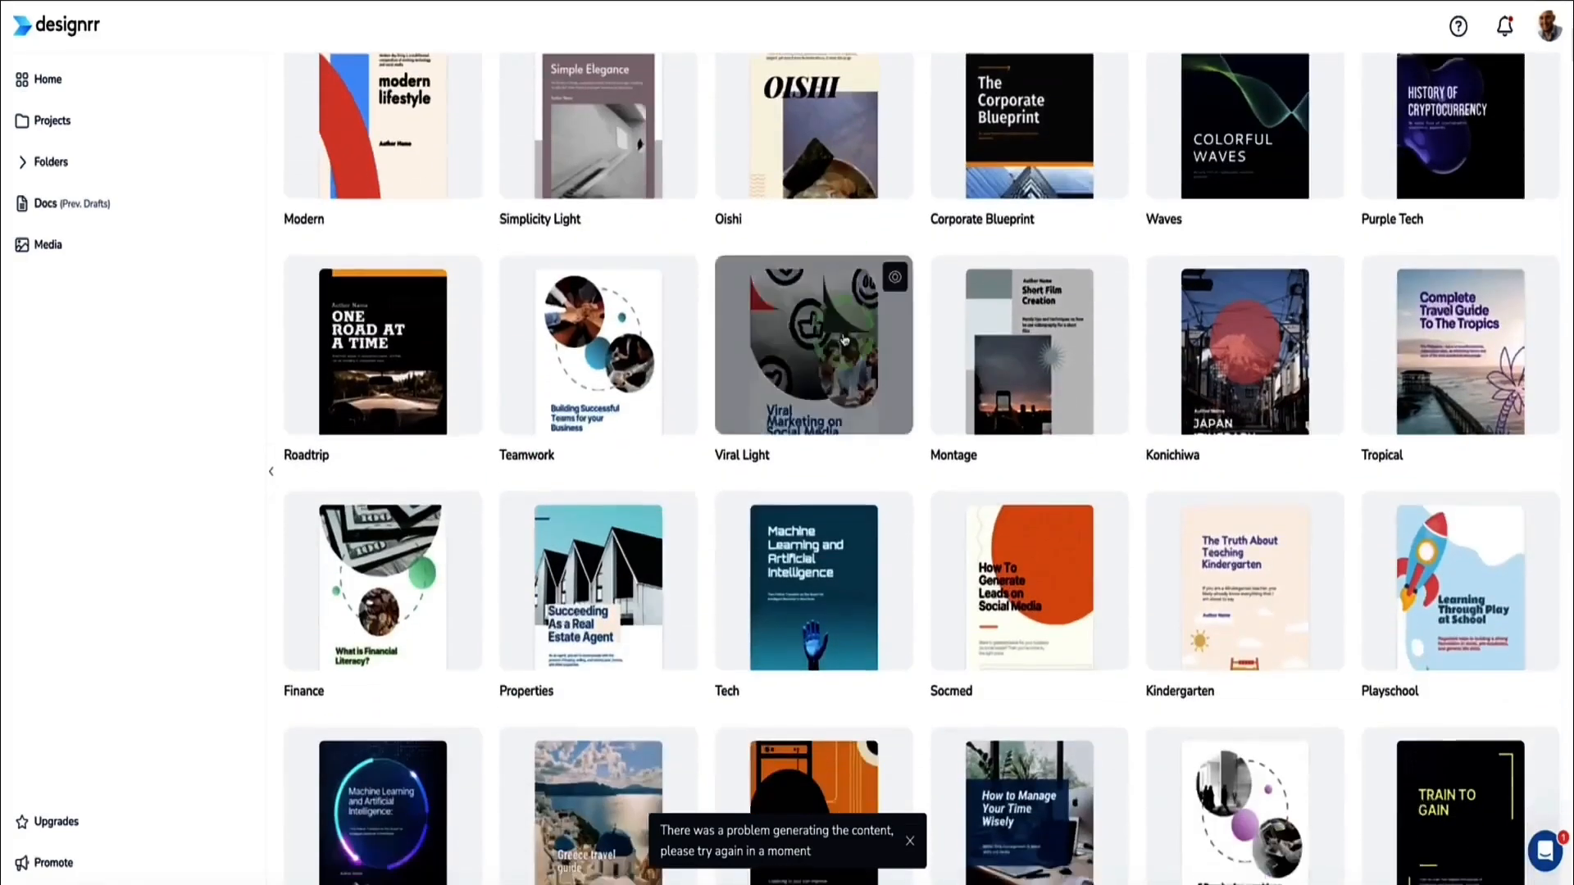
scroll(838, 334, up, 10)
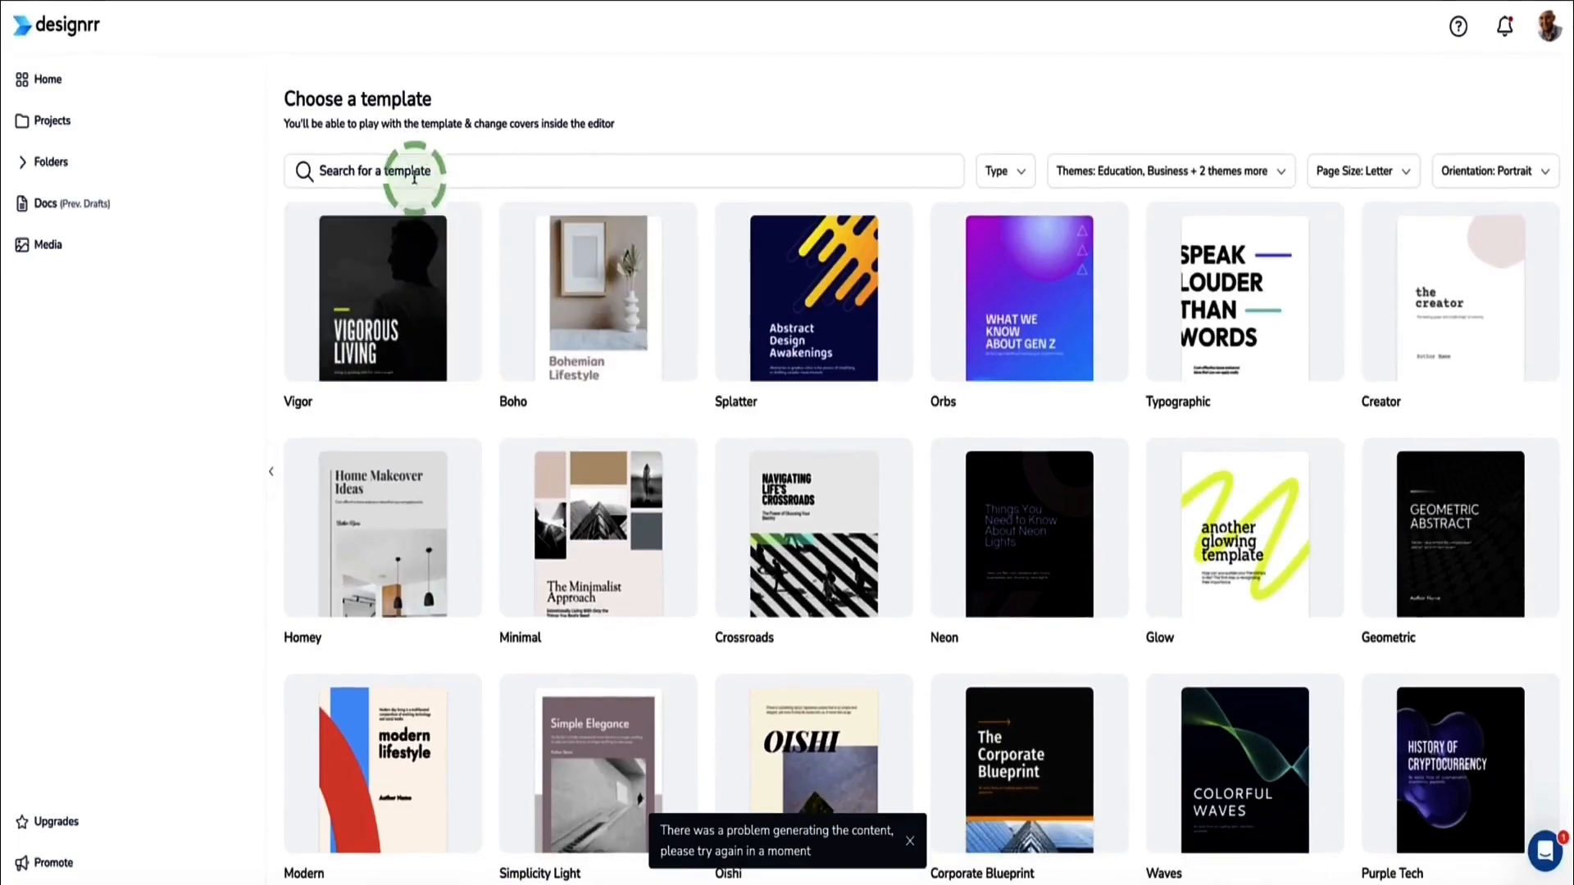
click(411, 172)
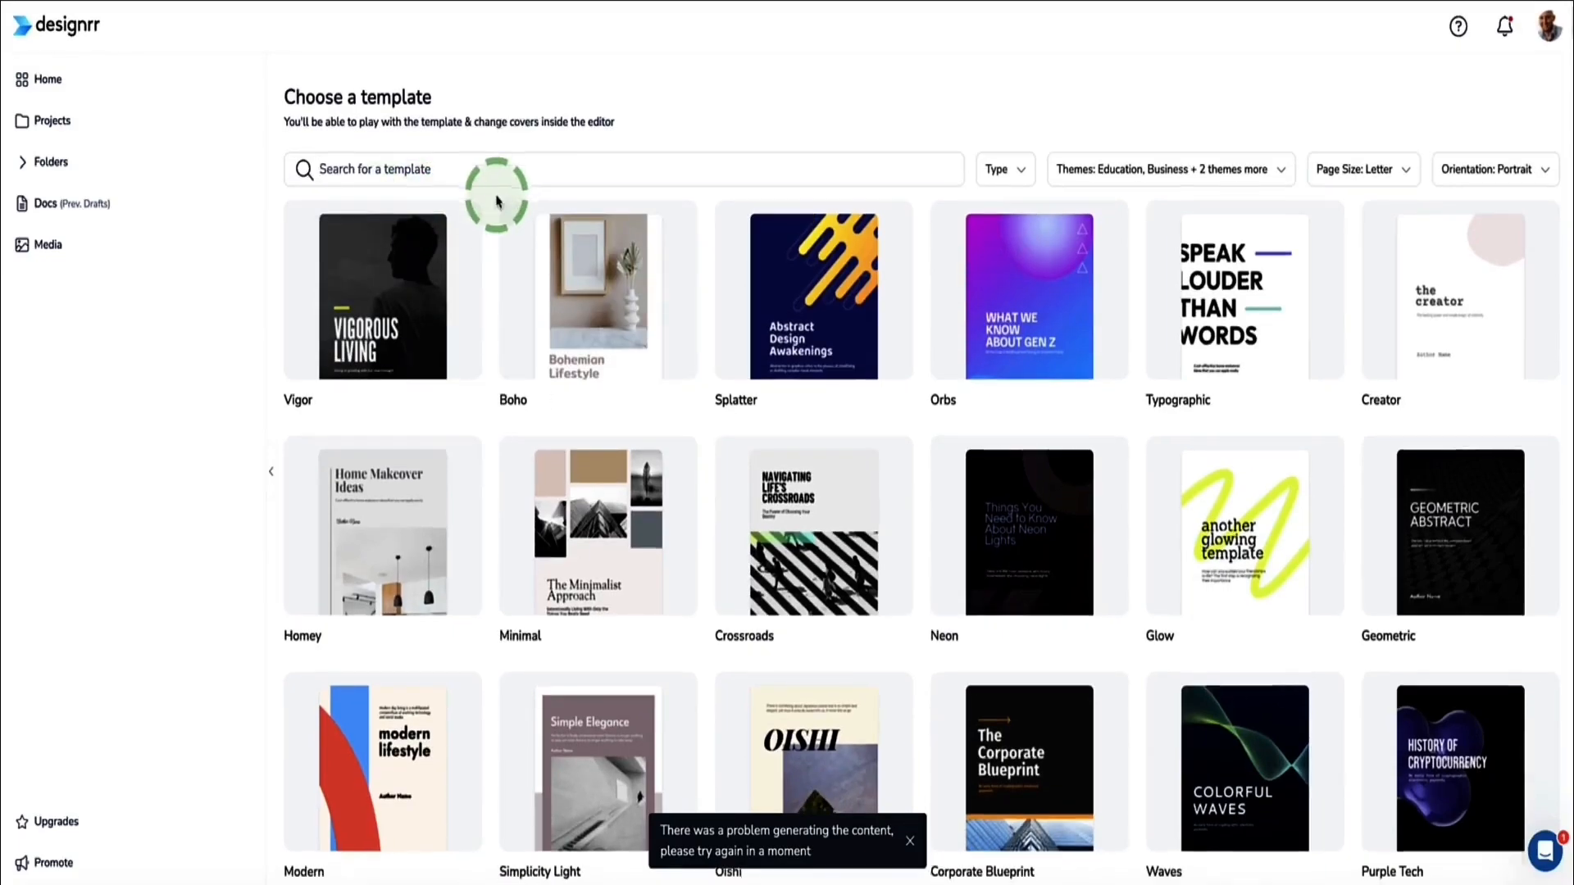
scroll(497, 199, down, 8)
scroll(498, 199, down, 17)
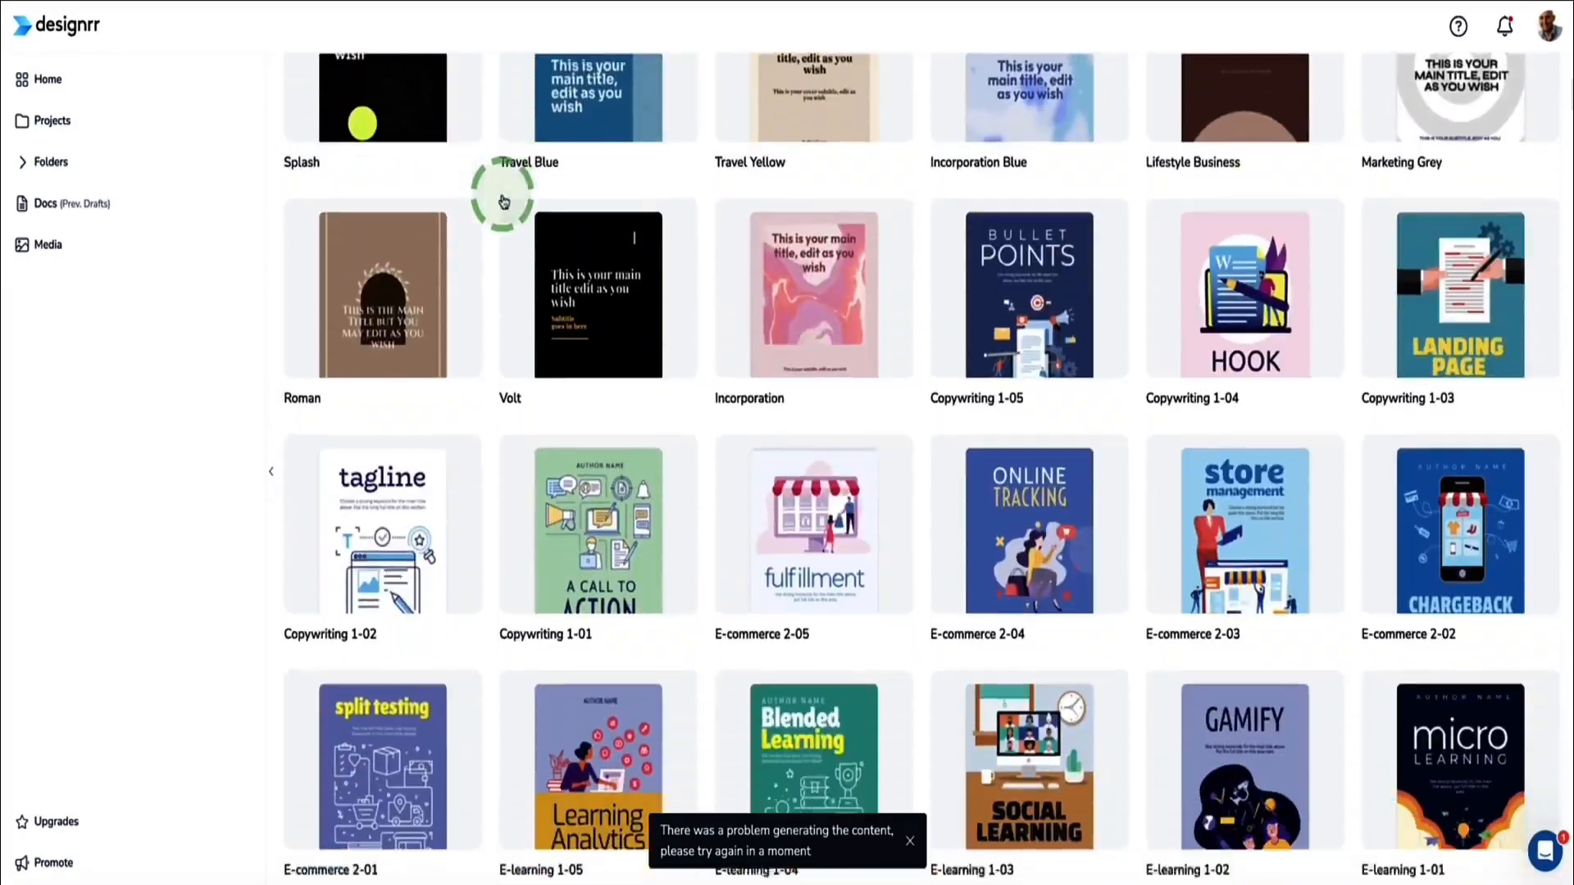
scroll(503, 201, down, 20)
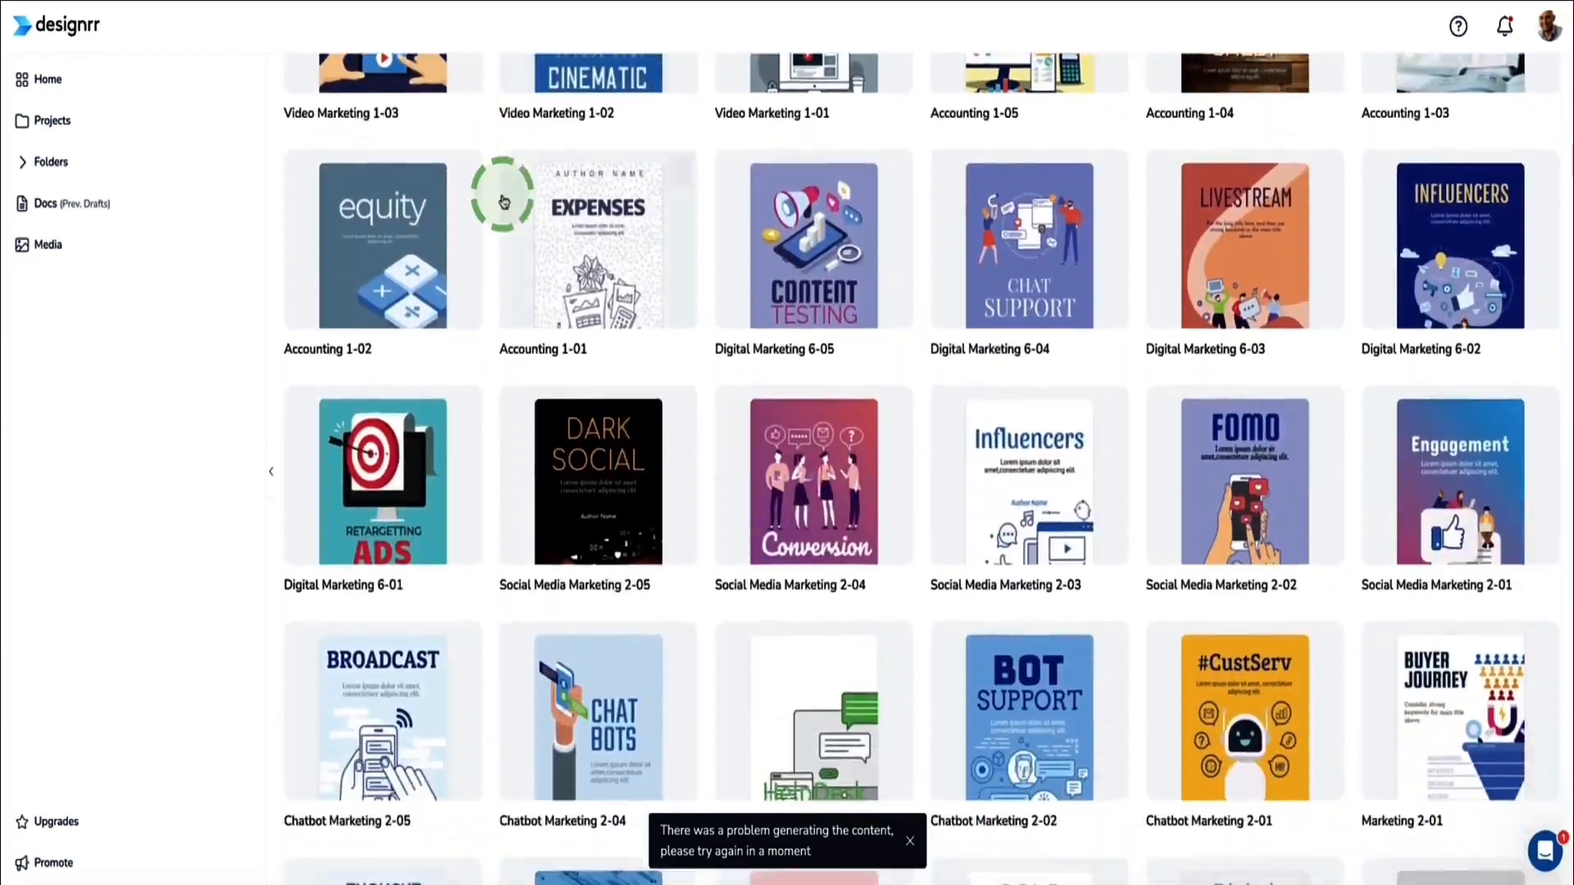
scroll(503, 199, up, 3)
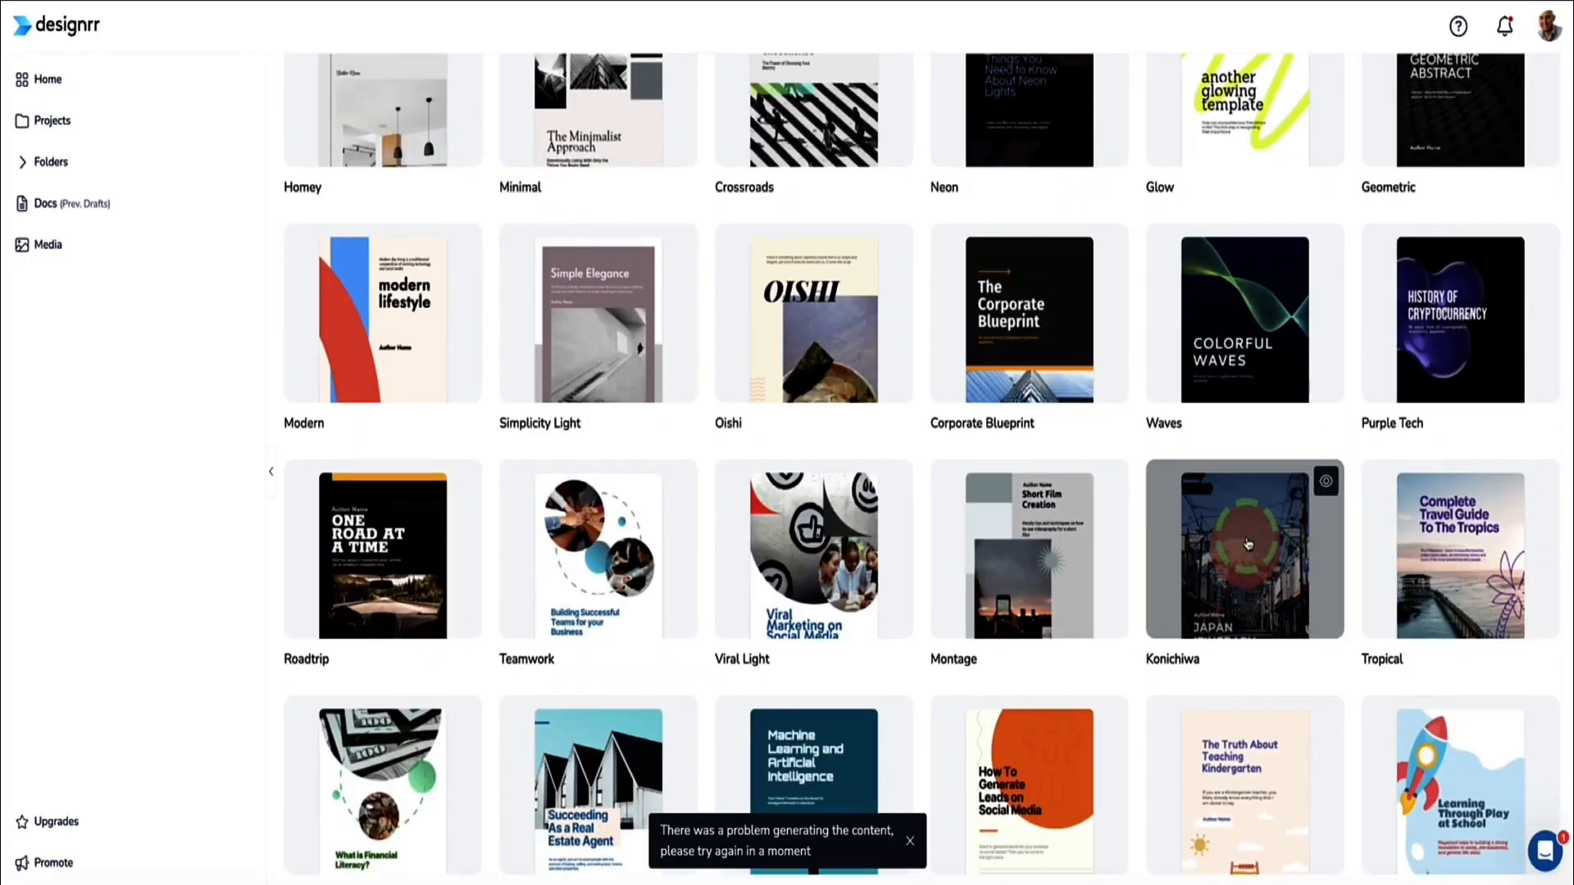
Preview the Konichiwa template and look through its cover and page layouts
click(1248, 541)
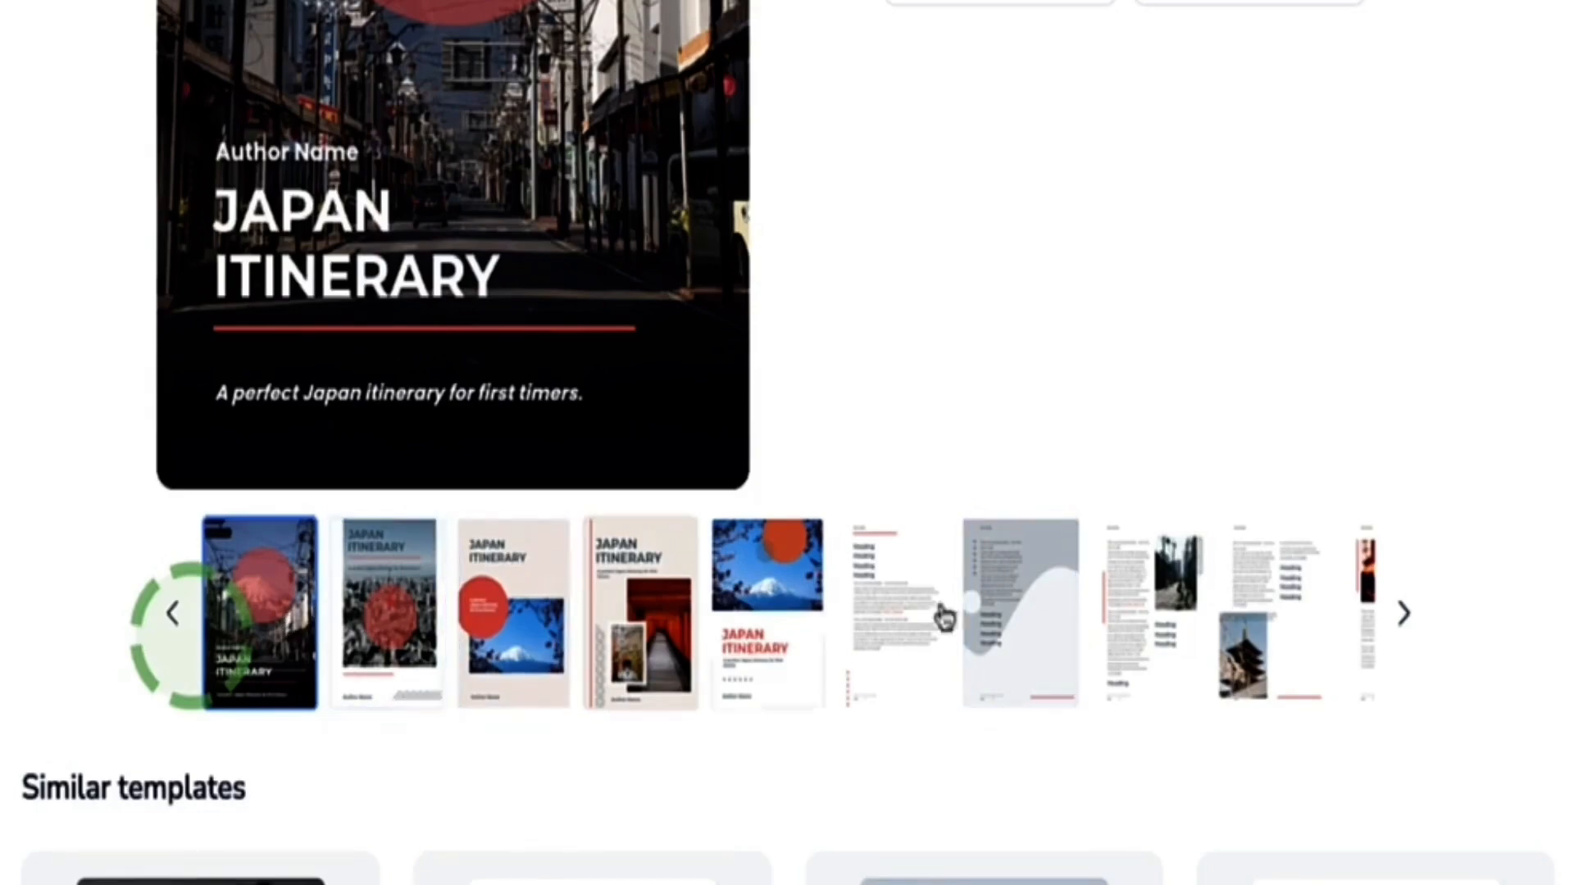
click(1405, 615)
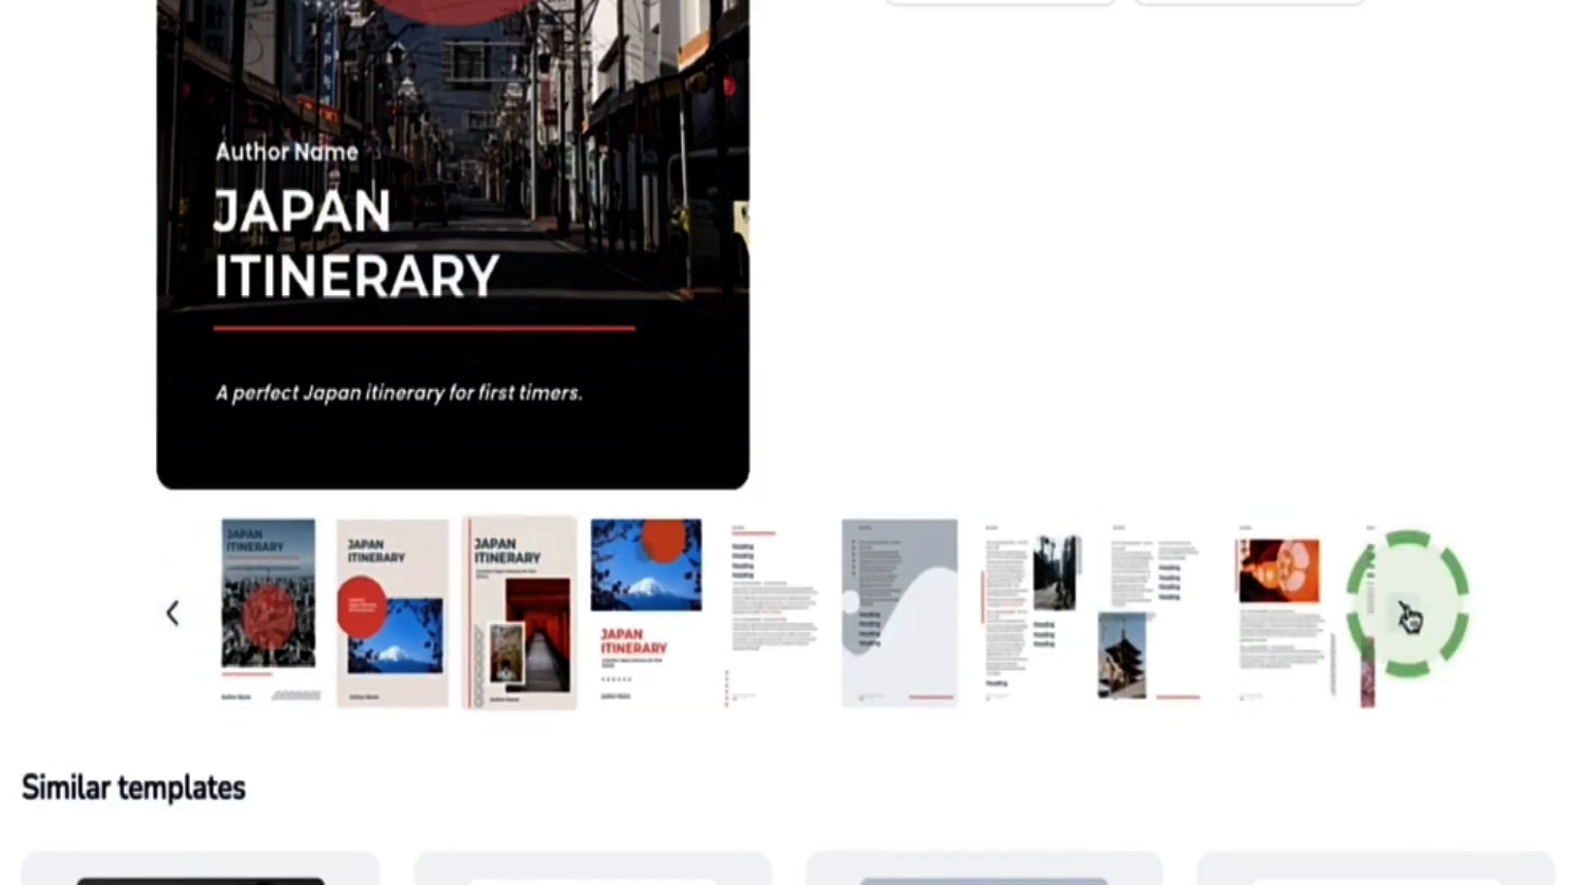
click(1407, 615)
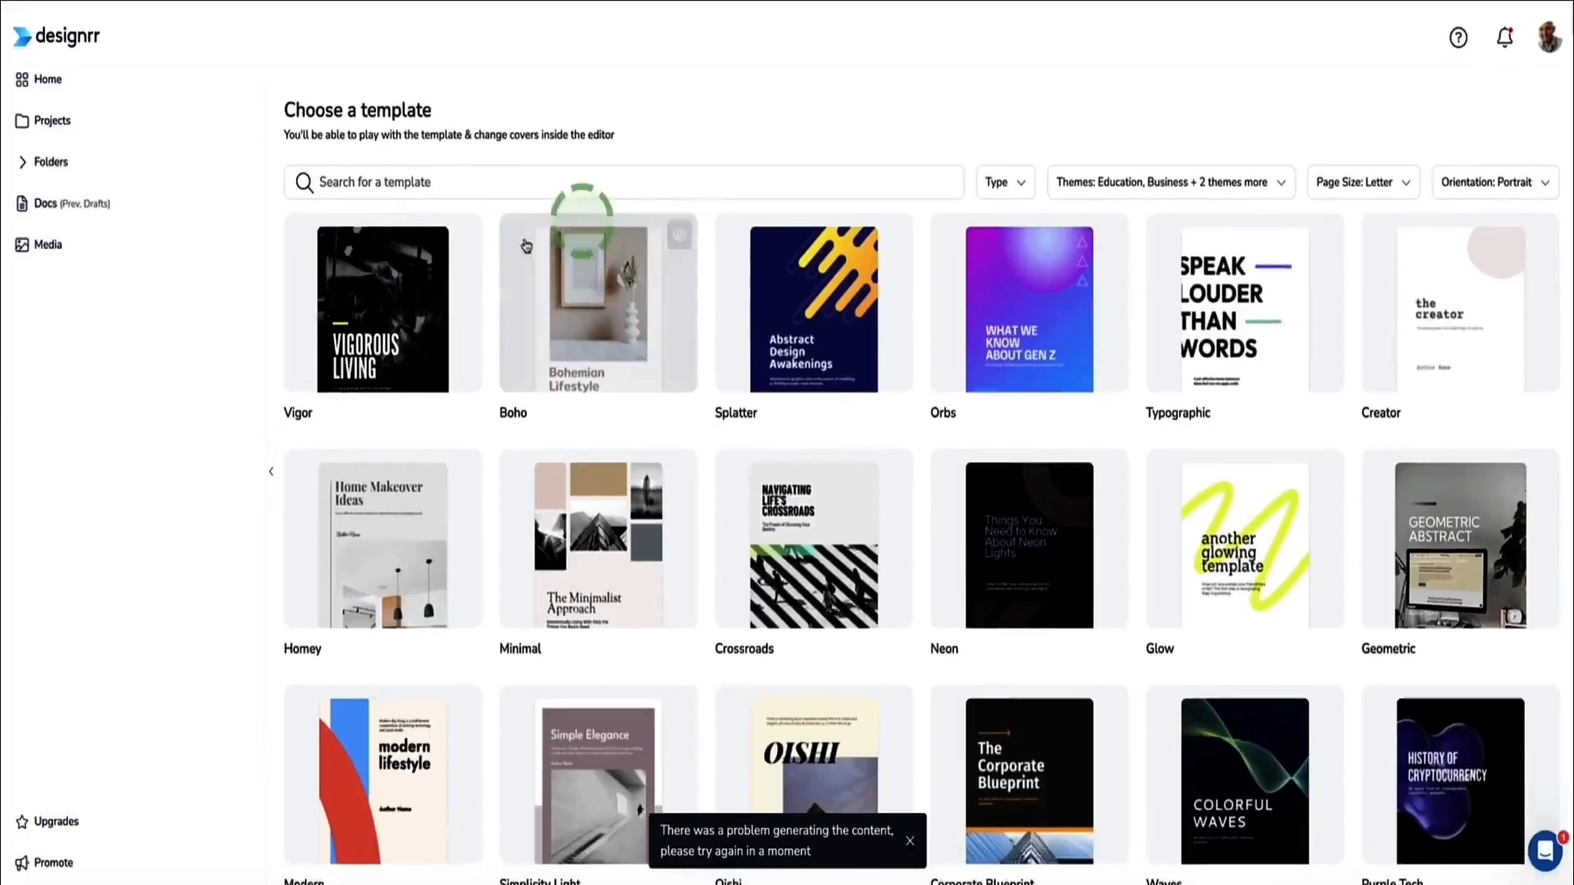
Search the template library for "photography"
scroll(526, 246, down, 1)
click(453, 174)
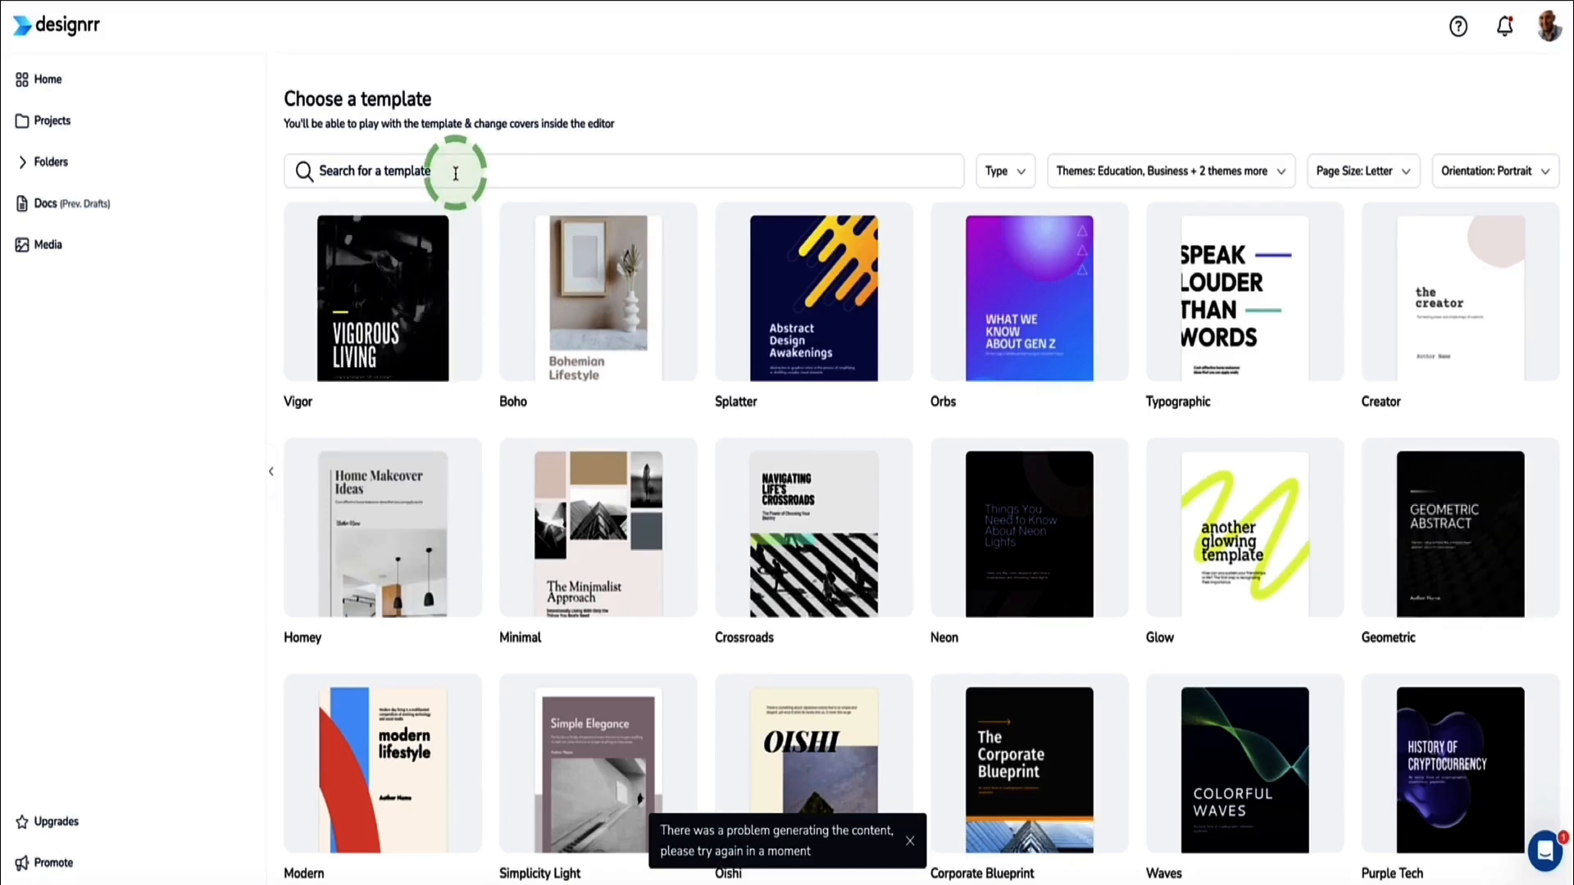
text(photography)
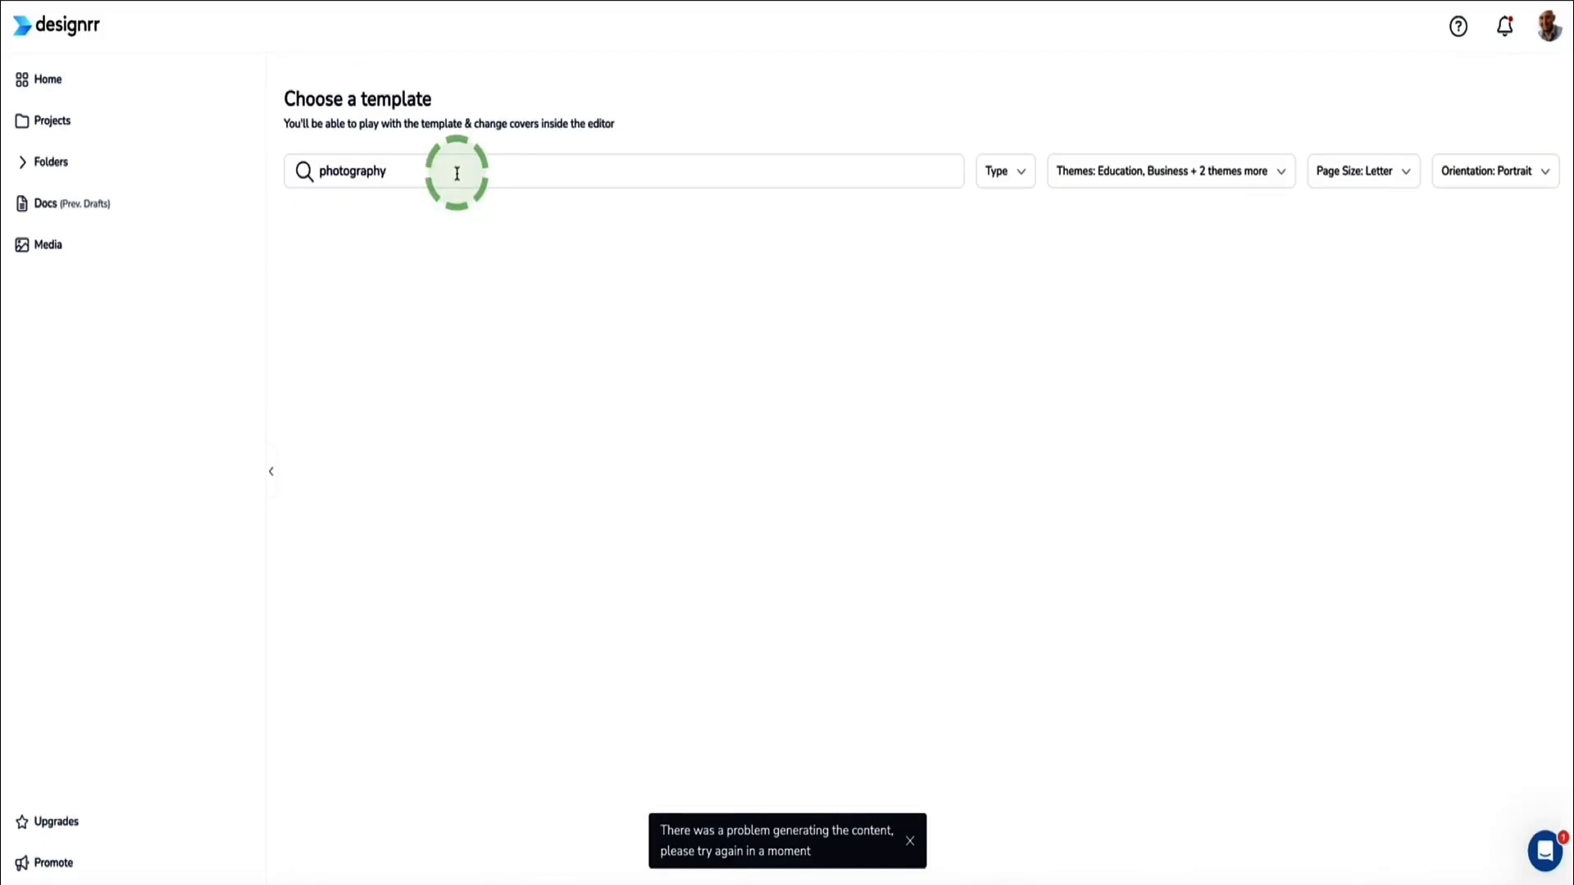
Search the templates for "Travel" and apply the Travel 1-01 template to the eBook
double_click(361, 170)
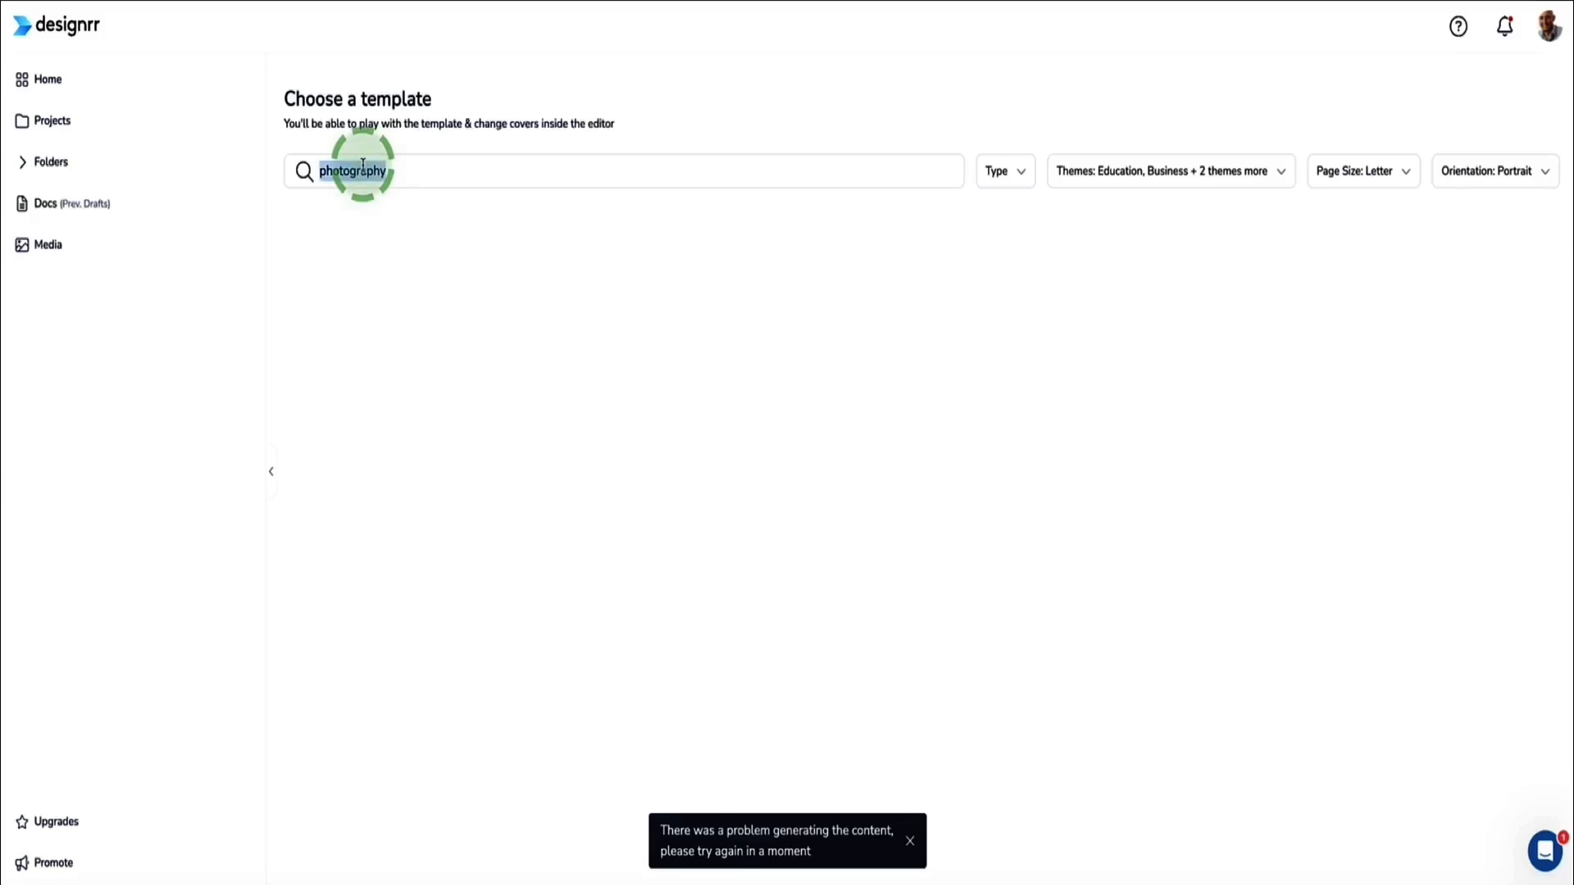
key(BackSpace)
text(Travel)
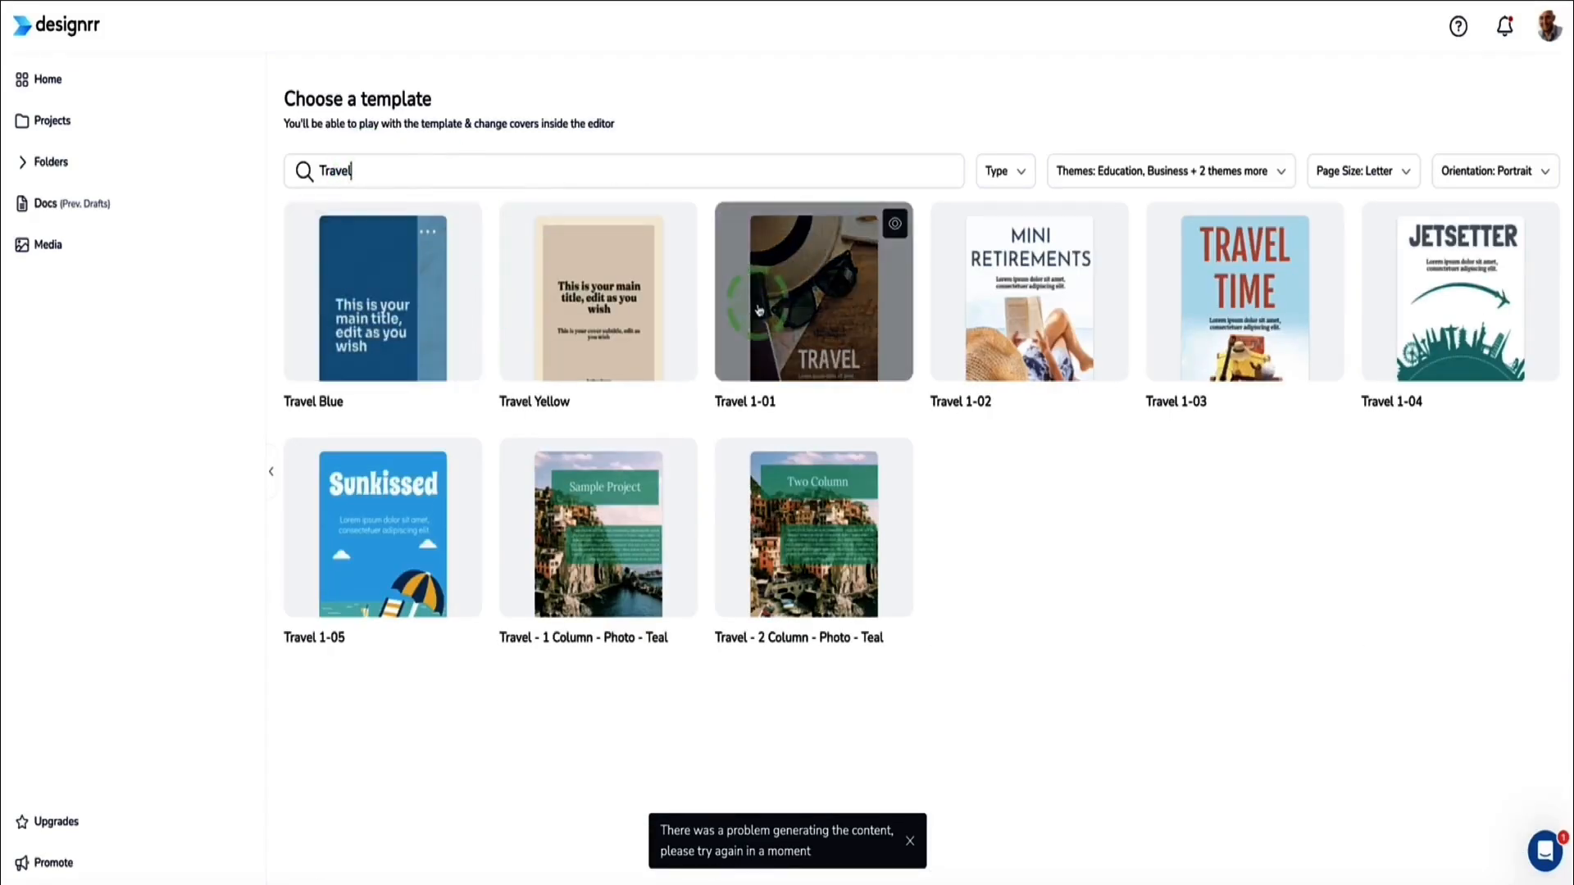
click(820, 301)
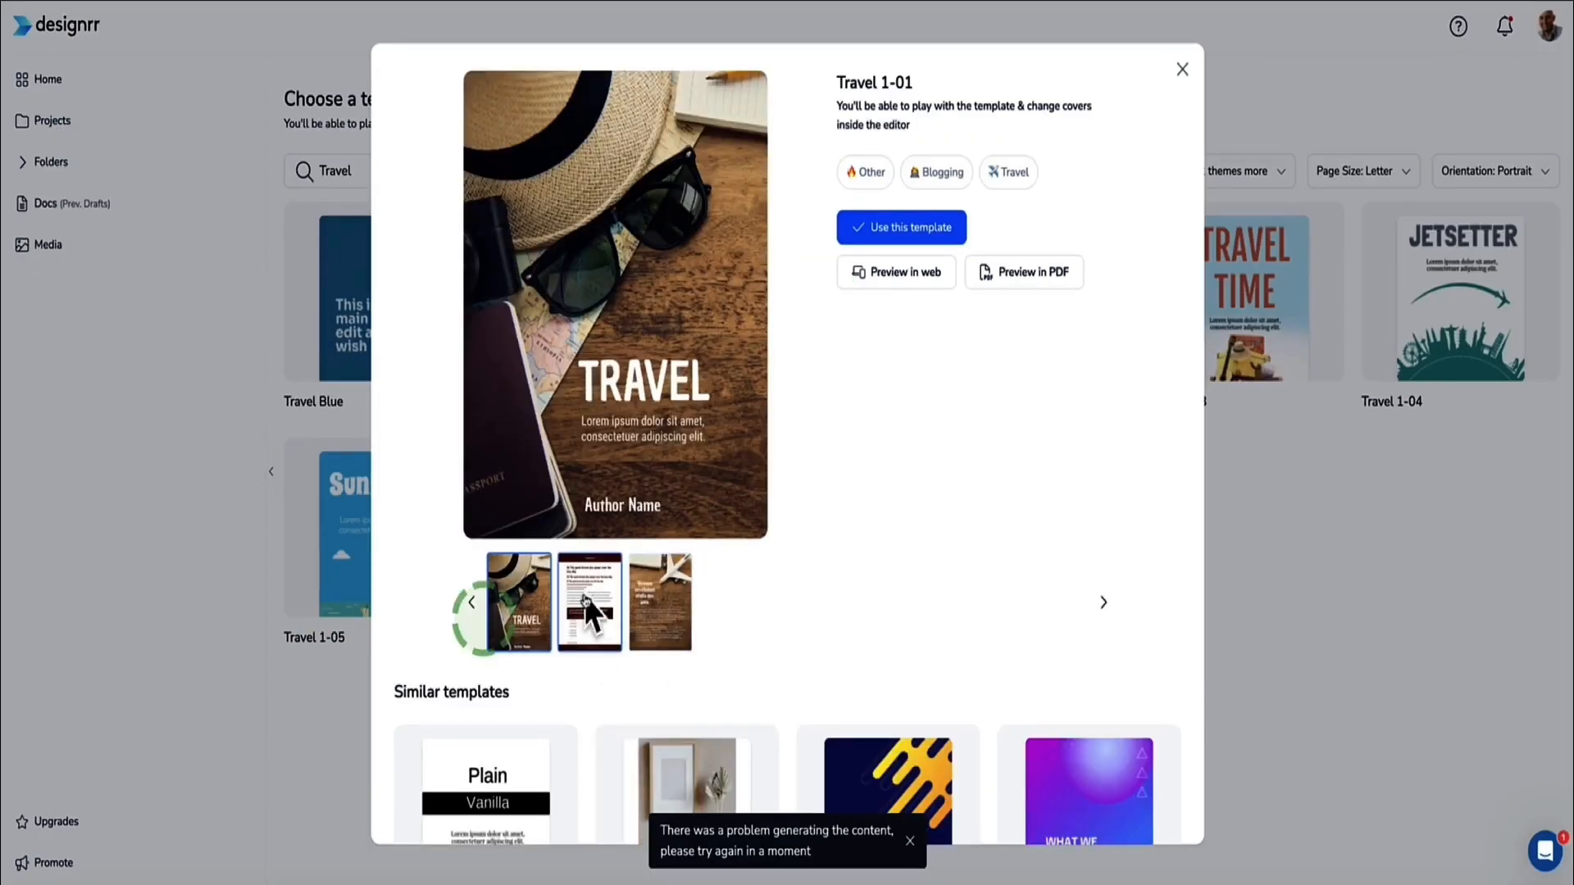
click(869, 230)
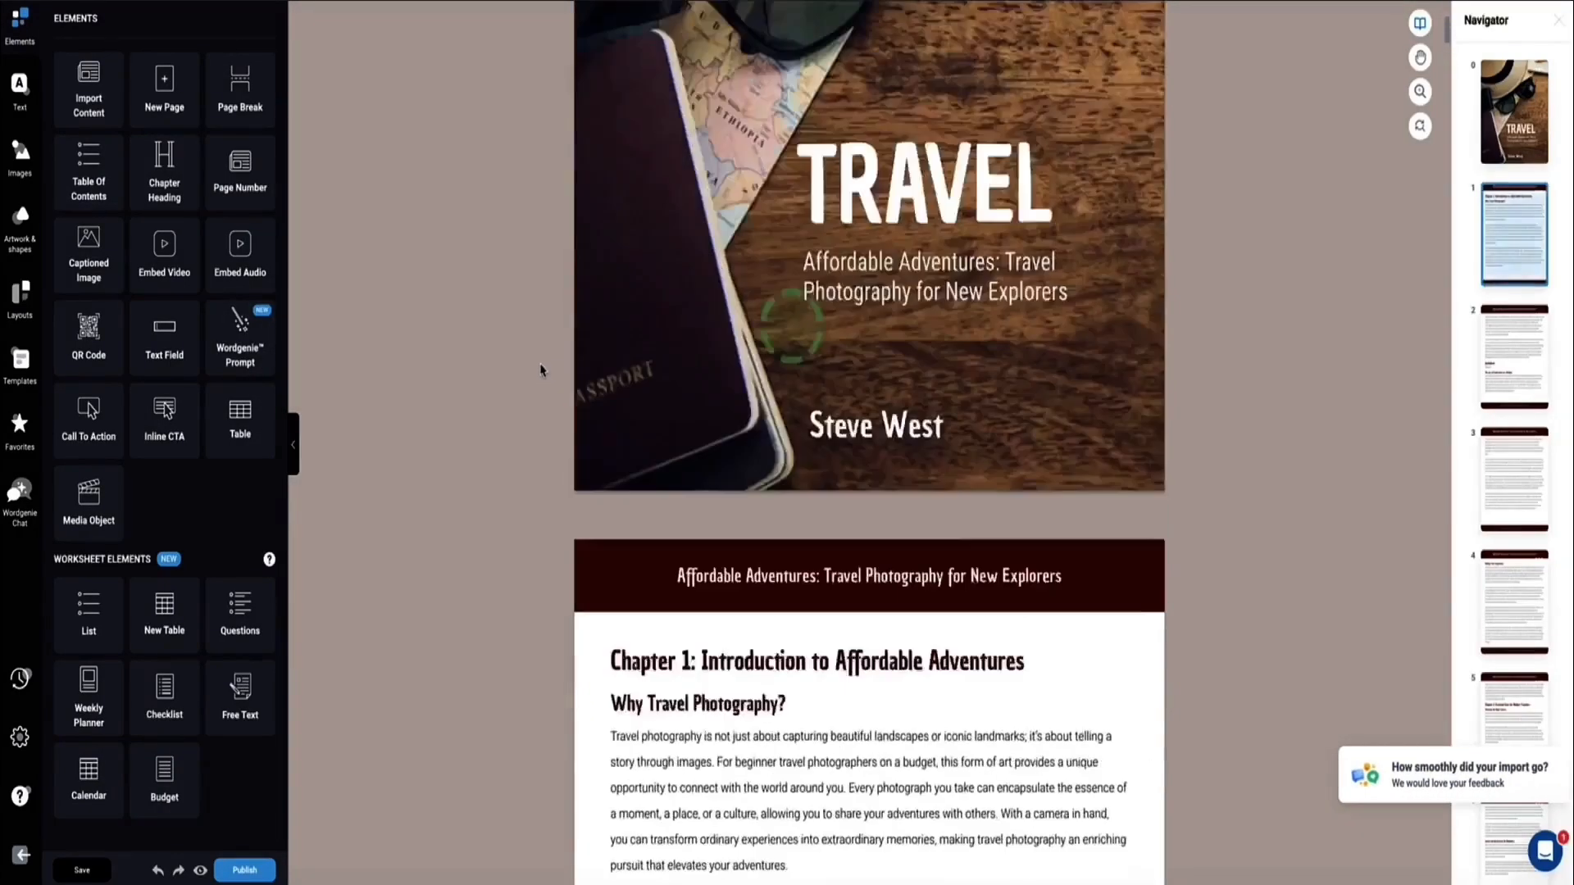
Review the cover and the first Chapter 1 page in the editor, and select the cover page content
scroll(620, 361, down, 5)
scroll(621, 361, up, 5)
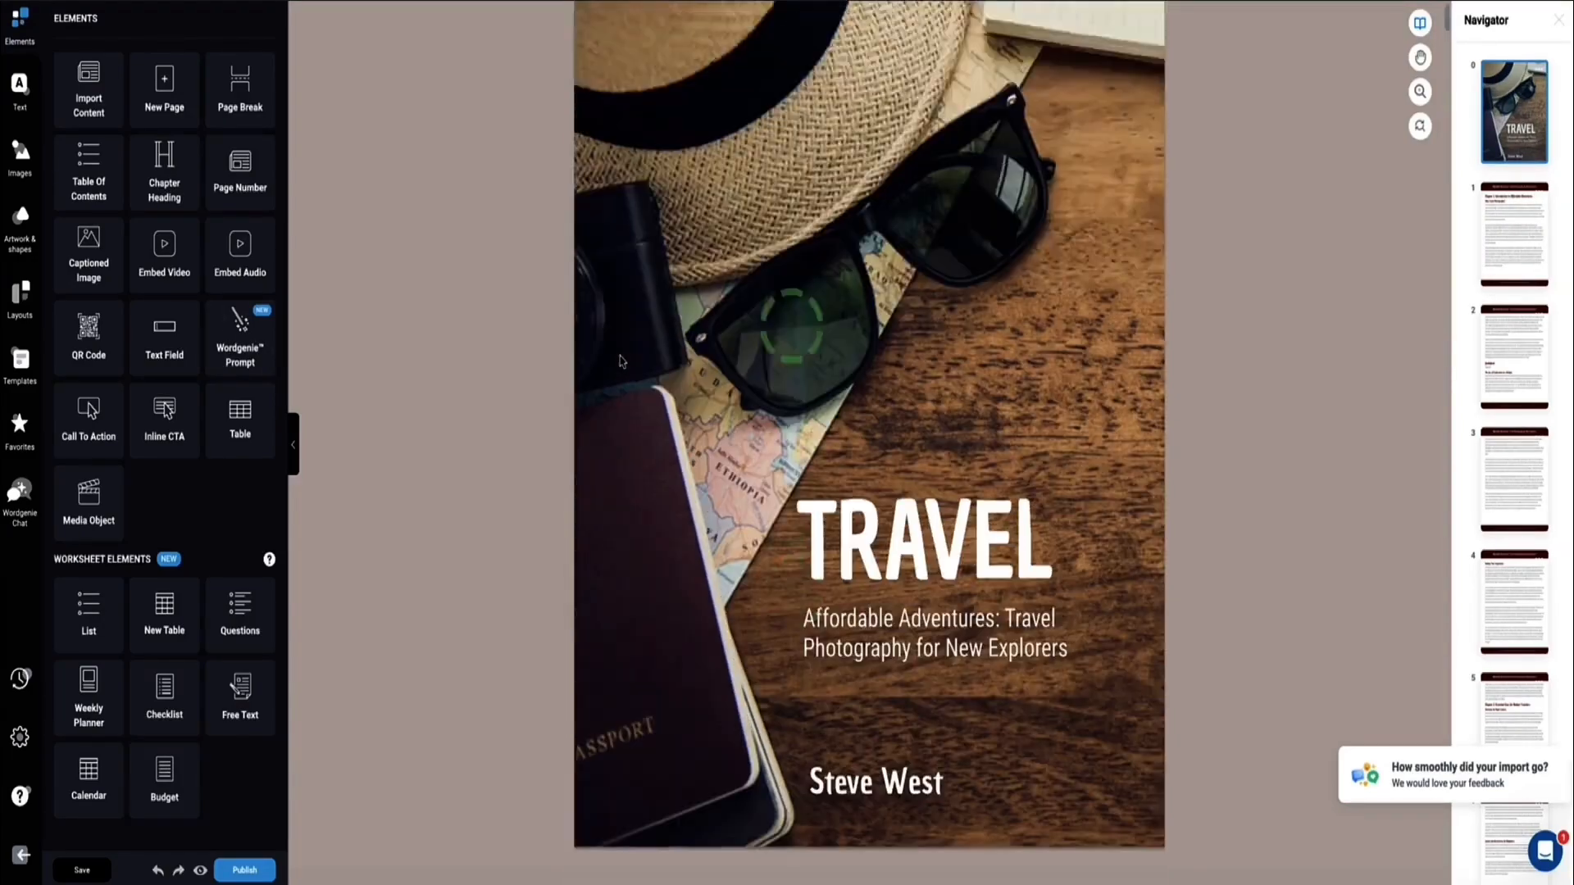
scroll(621, 361, down, 12)
scroll(843, 324, down, 5)
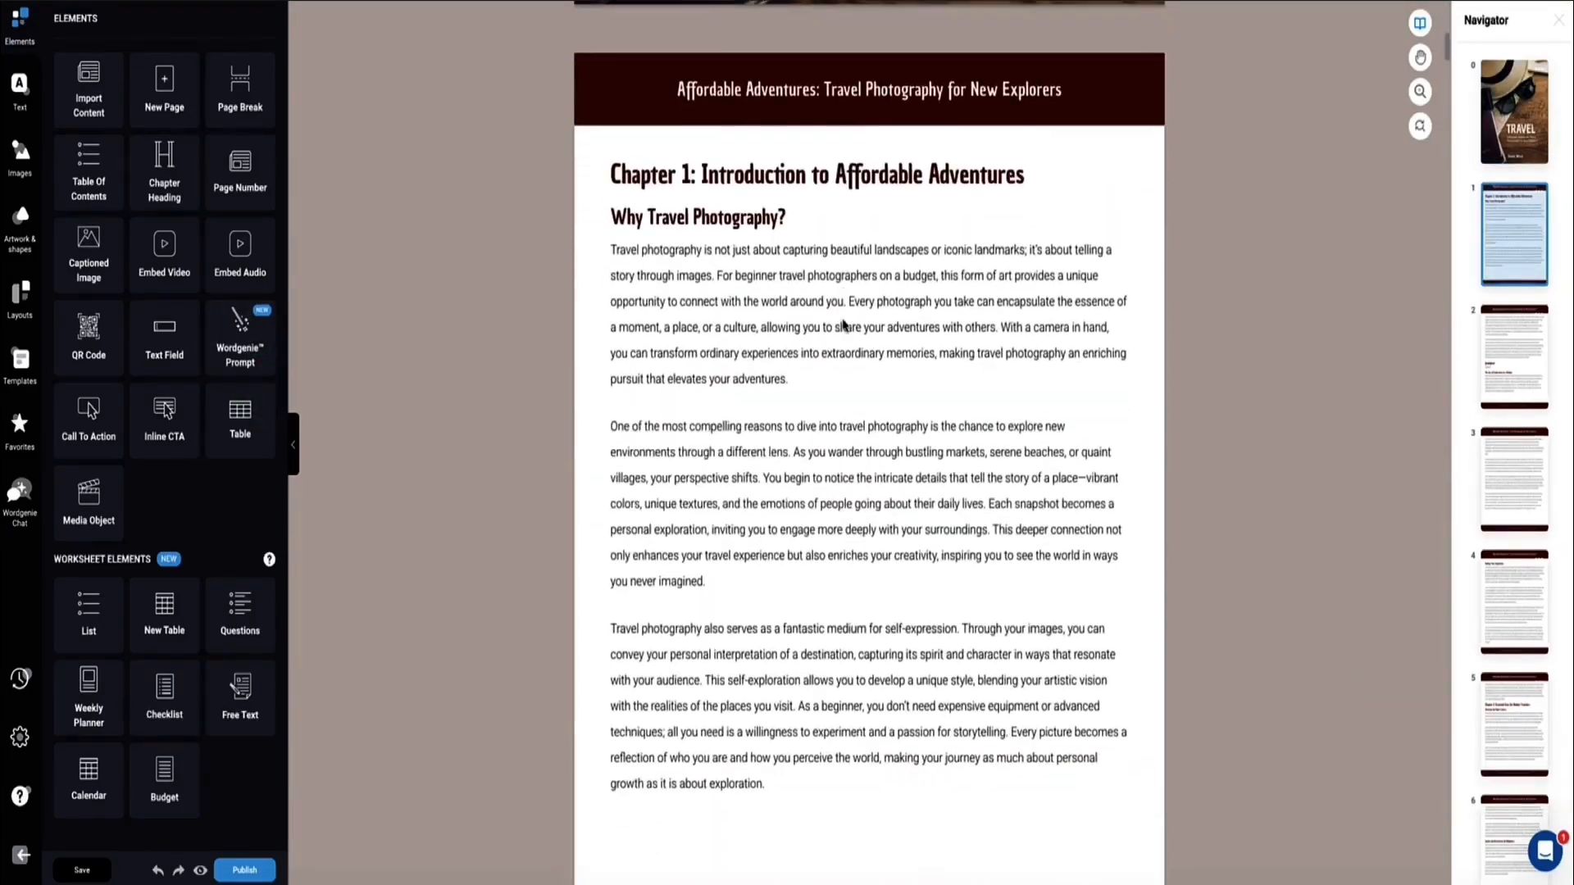
scroll(844, 324, up, 14)
click(702, 402)
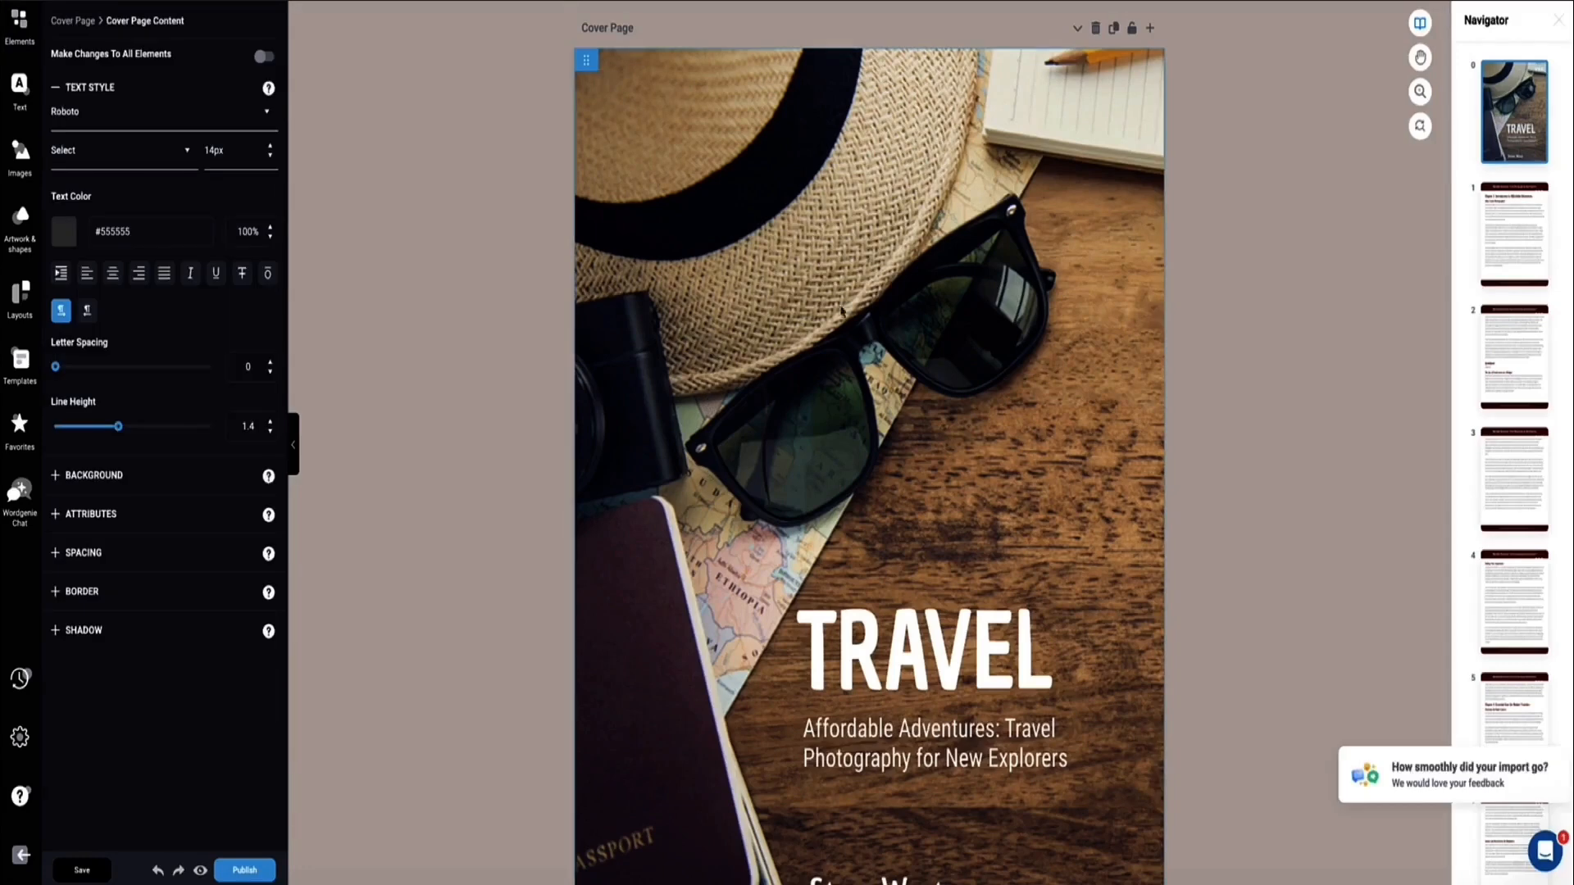
Move the TRAVEL title and the subtitle below it higher up on the cover page
click(929, 660)
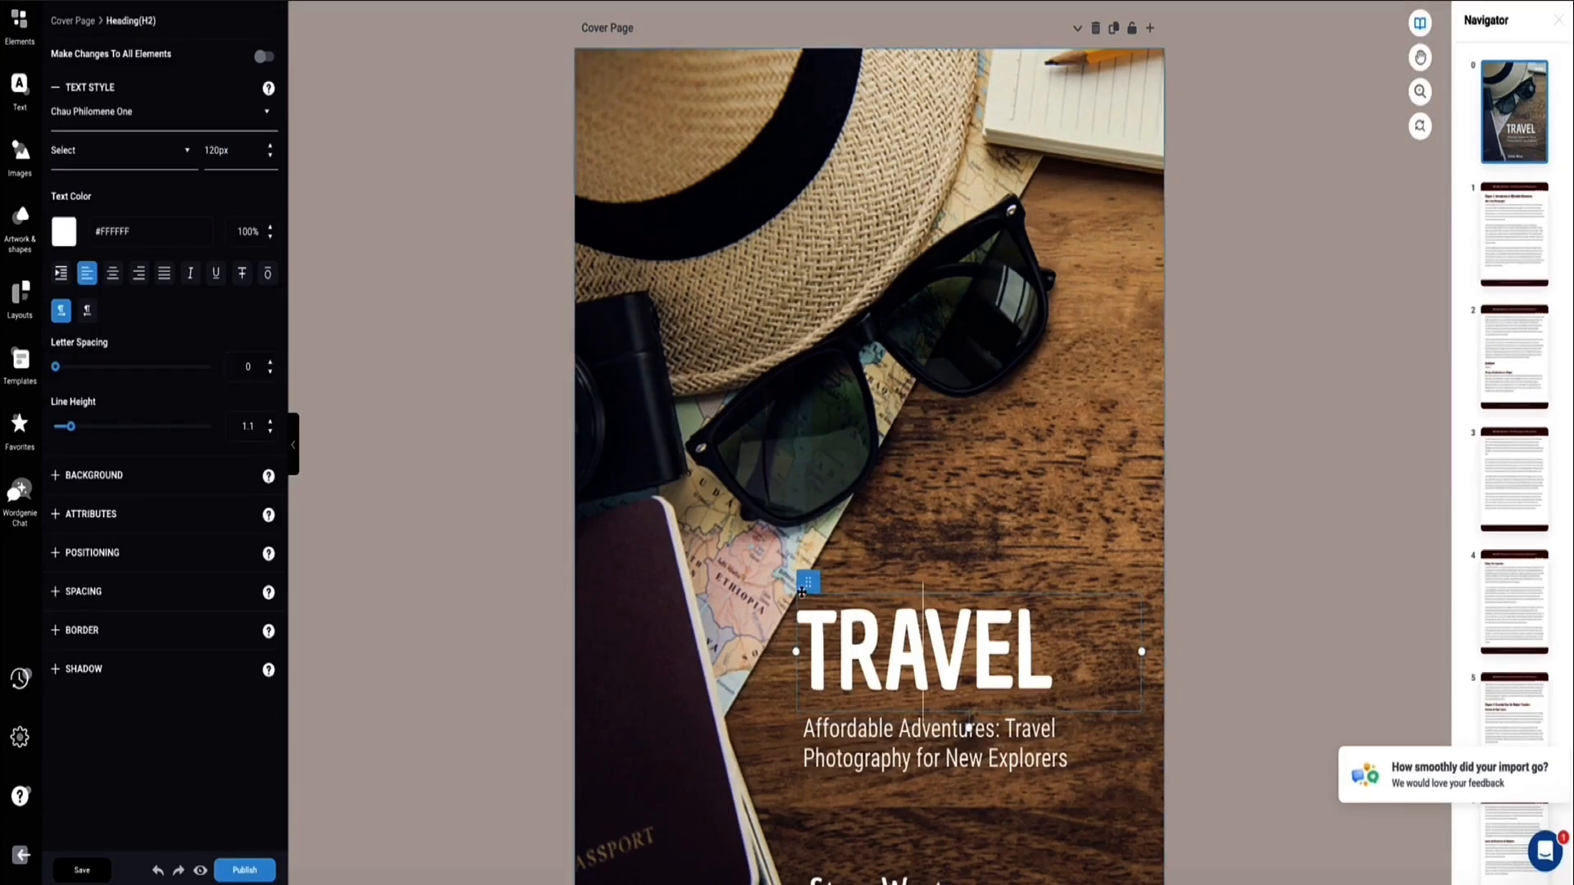
drag(808, 582, 831, 492)
click(860, 754)
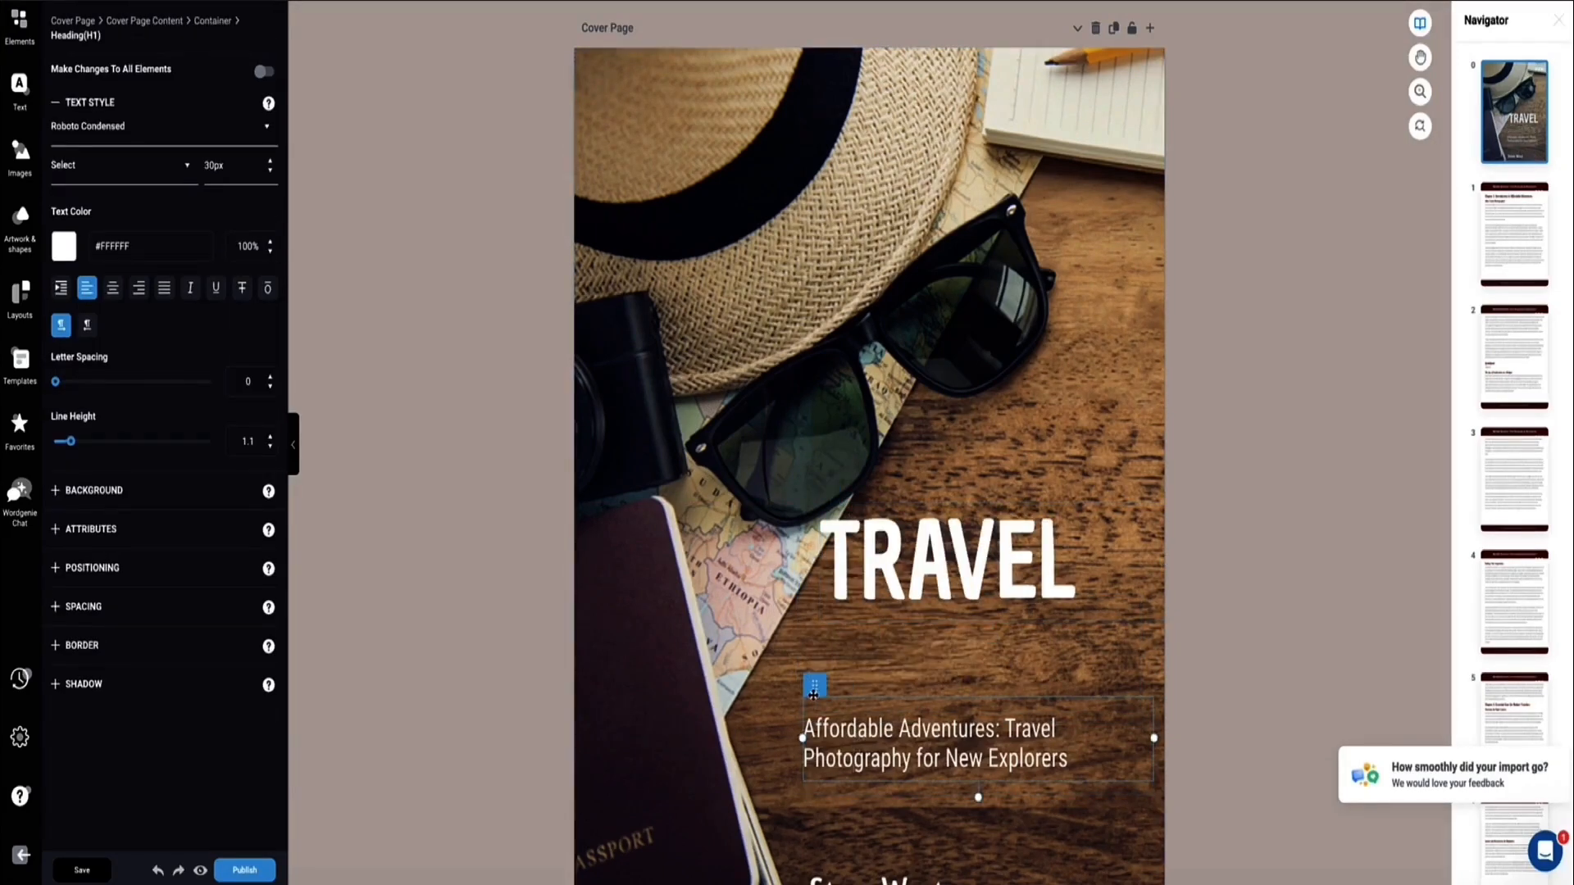
drag(815, 679, 830, 609)
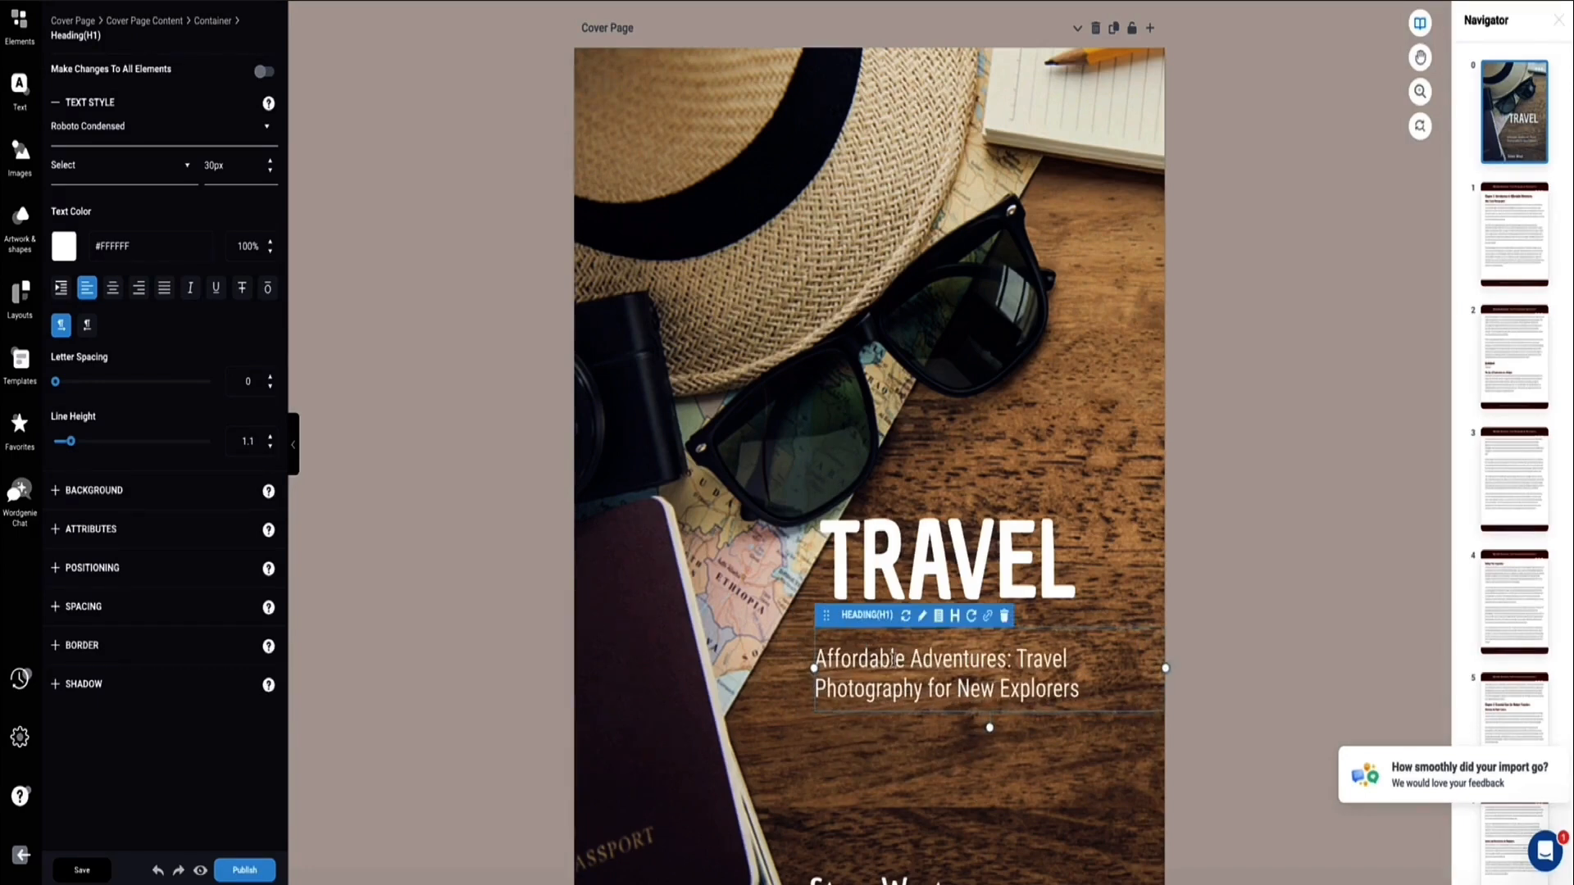
scroll(830, 609, down, 1)
scroll(891, 663, down, 1)
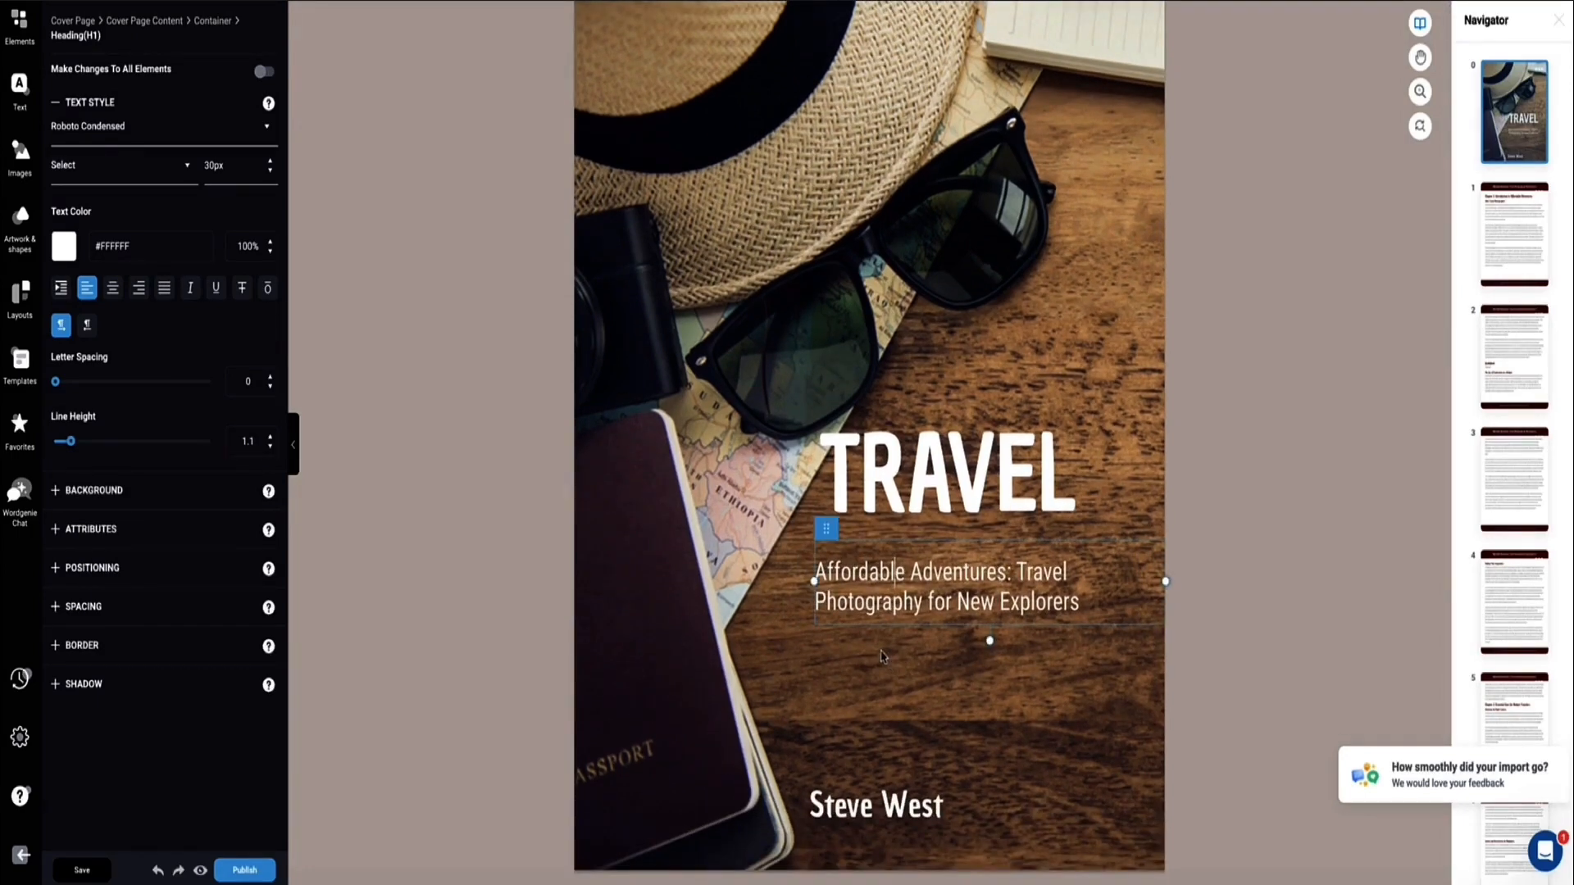
scroll(881, 655, up, 1)
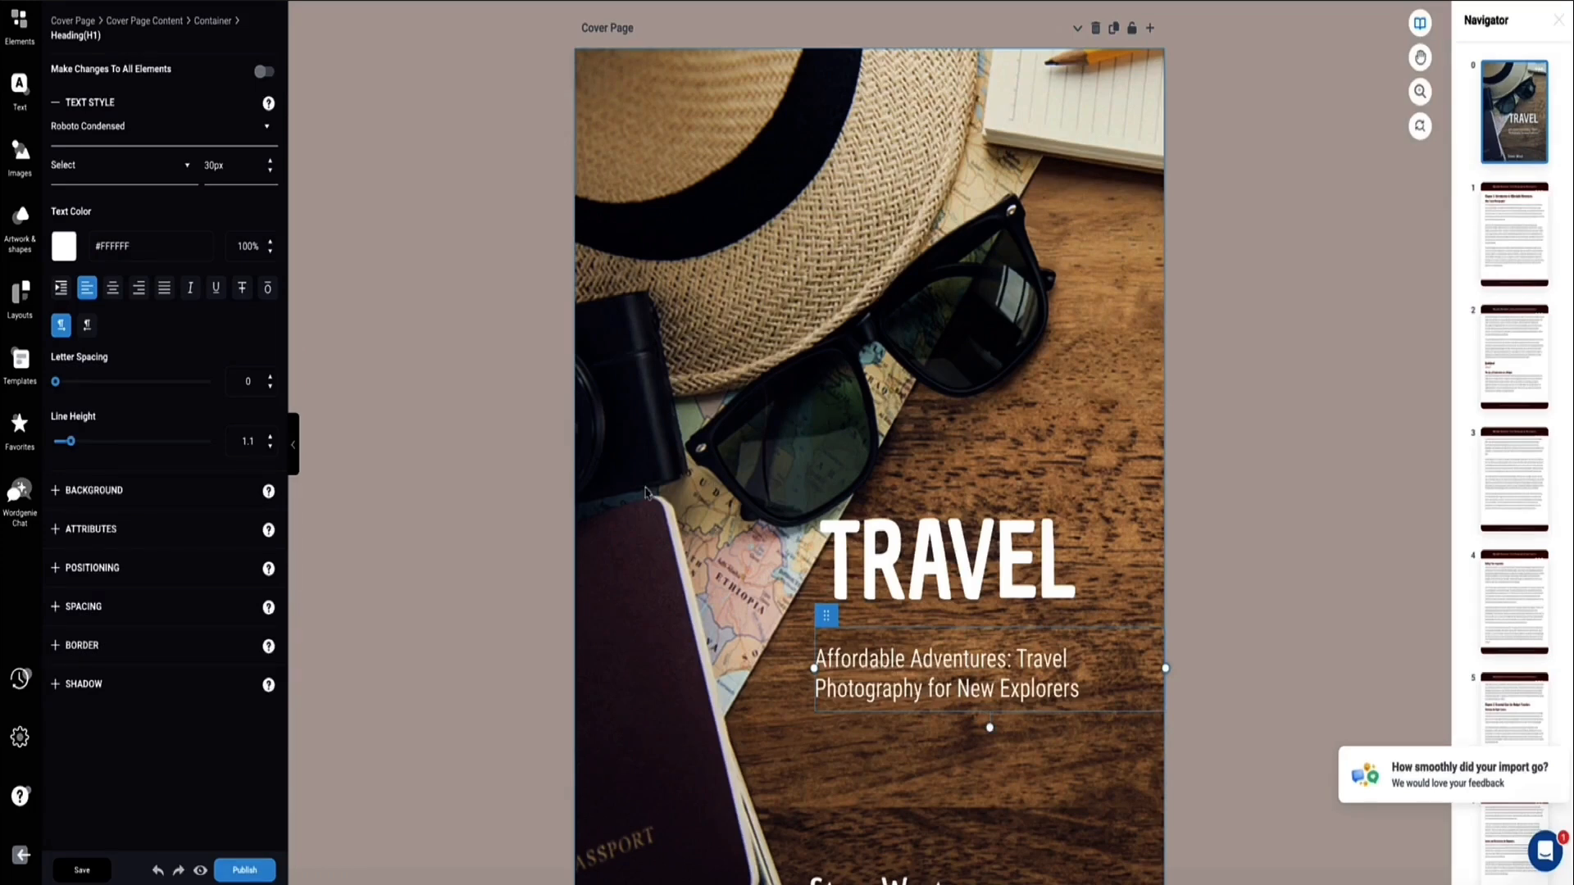
Open the cover page's background image for replacement and browse the uploaded images
click(597, 485)
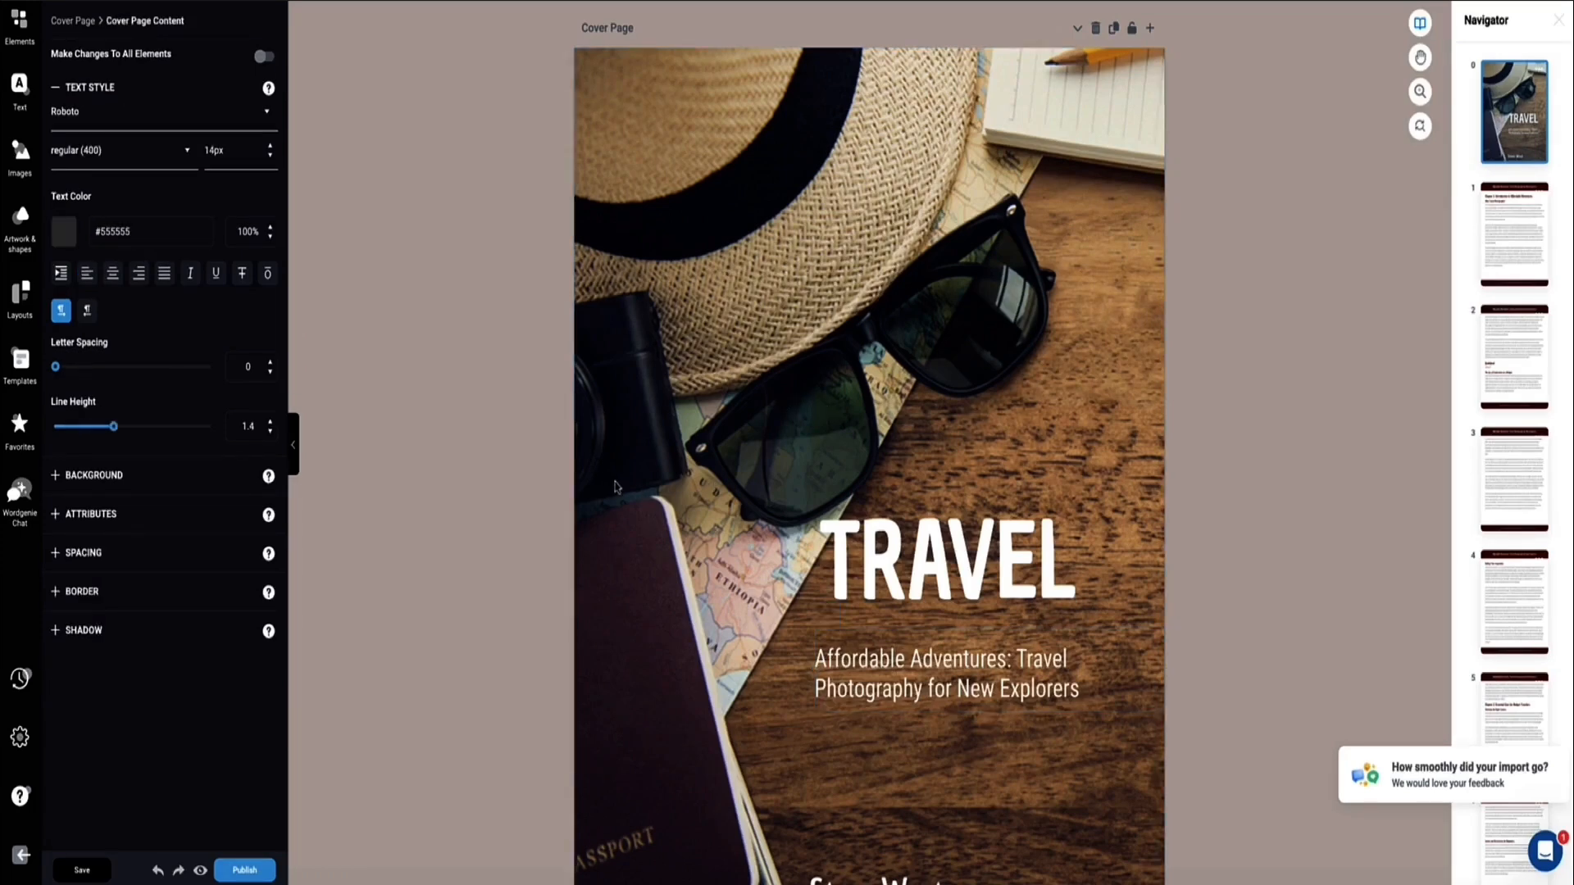
click(57, 479)
scroll(164, 558, down, 3)
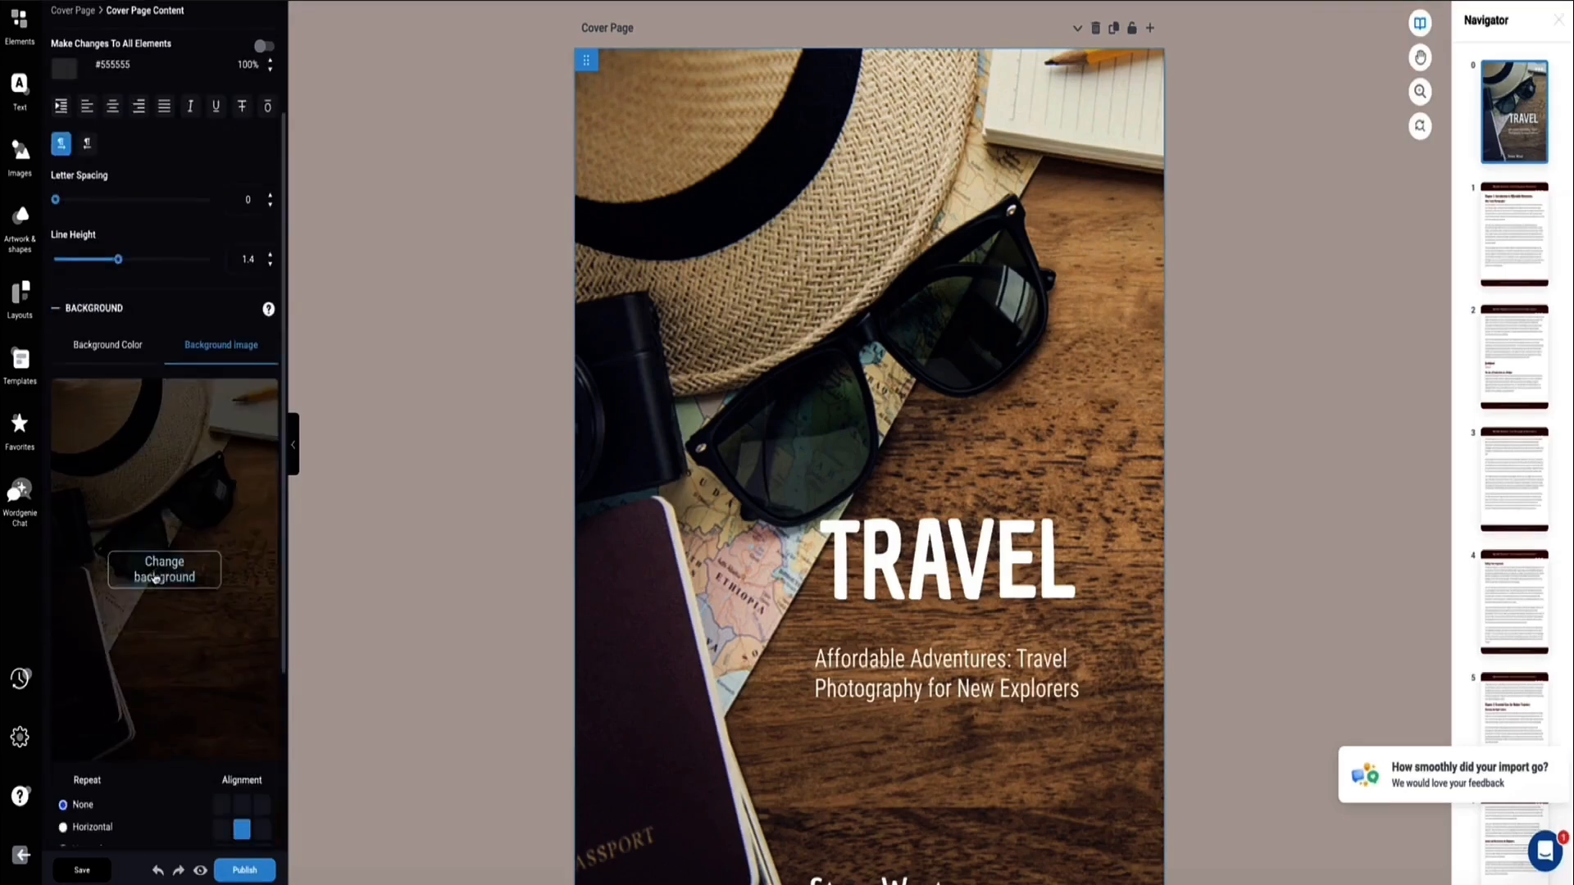
click(172, 543)
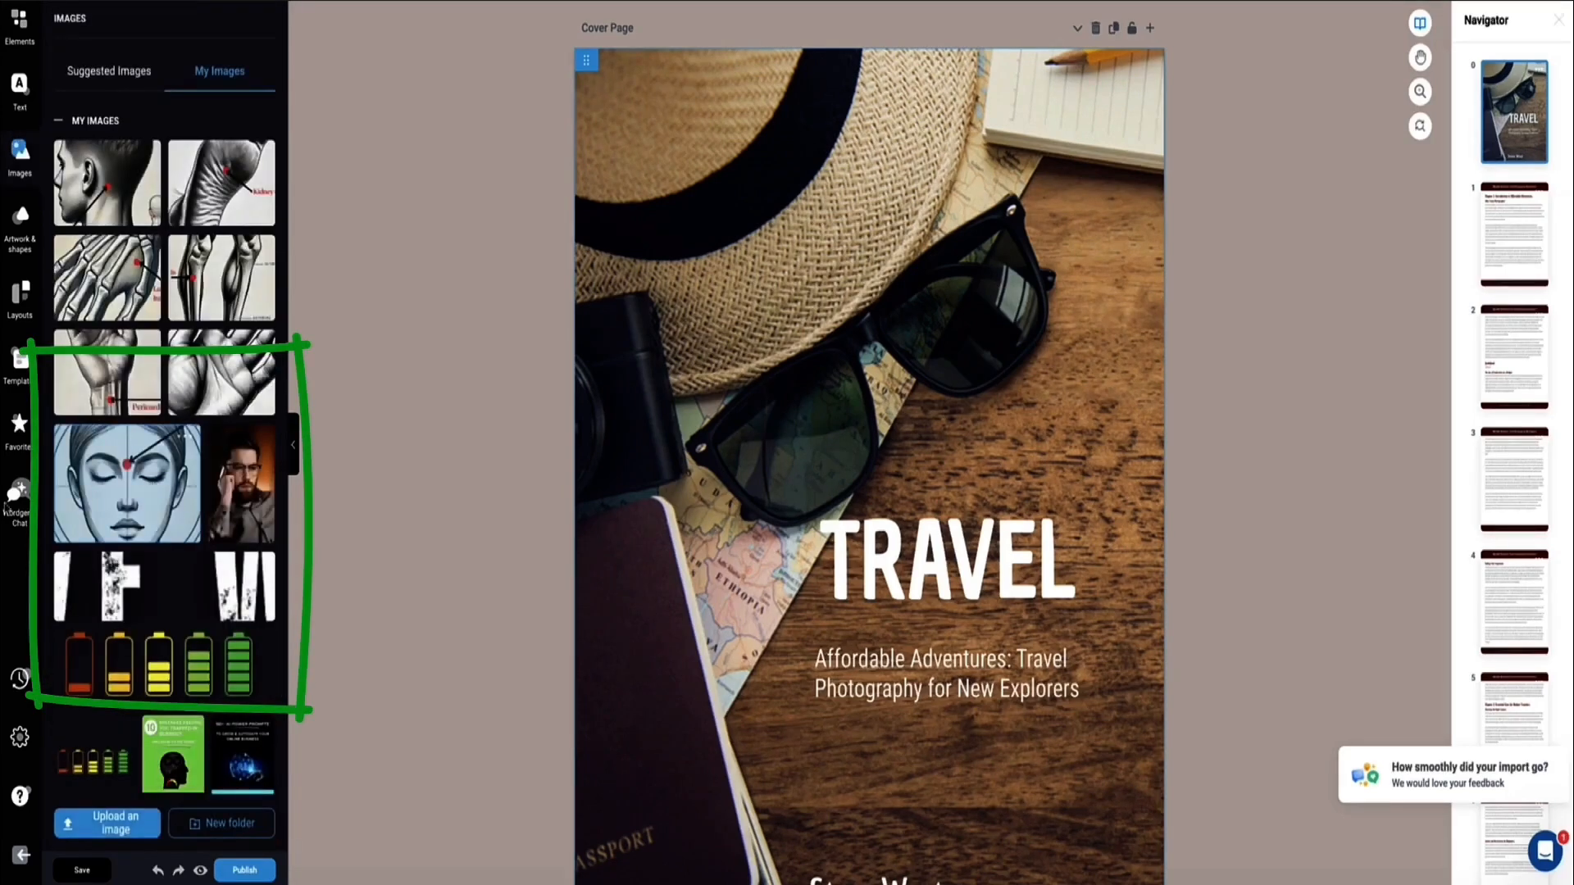
scroll(176, 326, down, 3)
scroll(175, 325, down, 3)
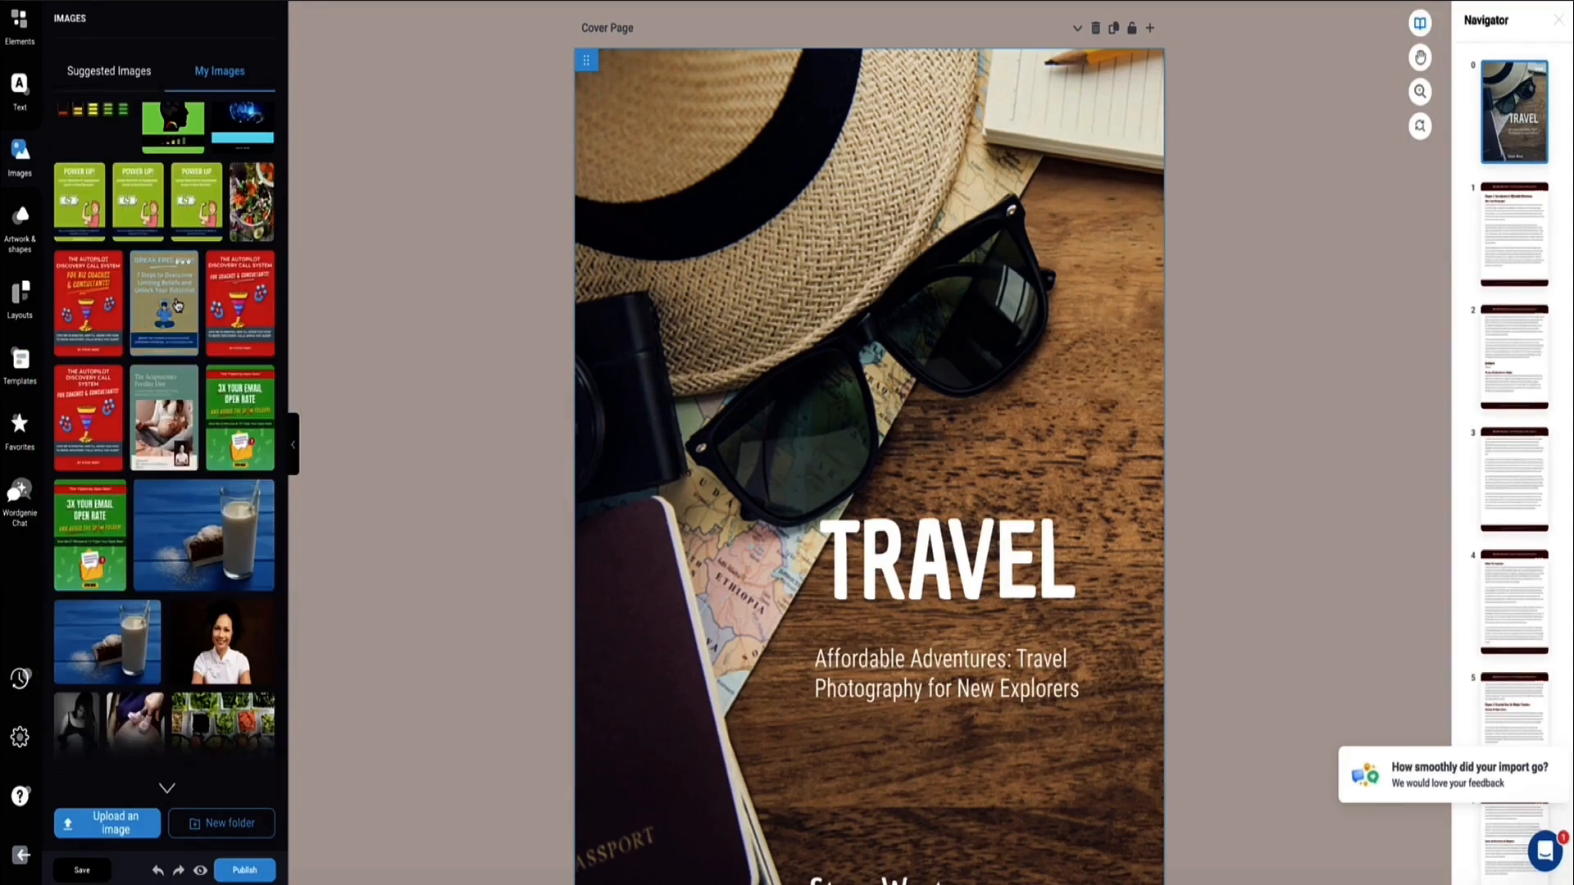
scroll(144, 320, up, 2)
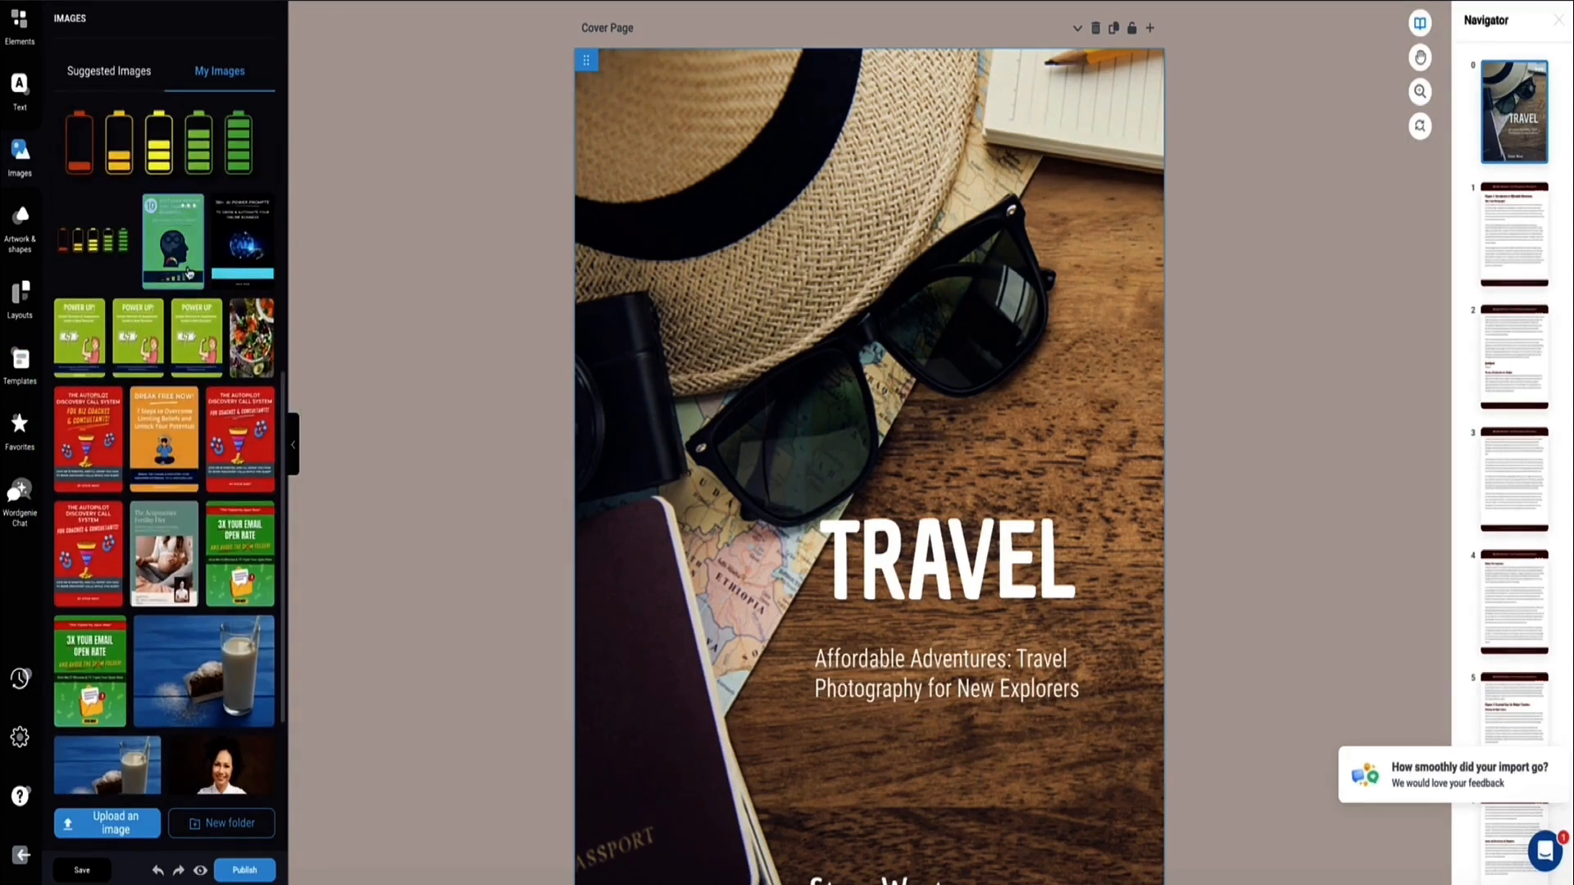
Search the suggested images for "travel photography" and set the street photo of a photographer with a blue backpack as the cover background
click(110, 71)
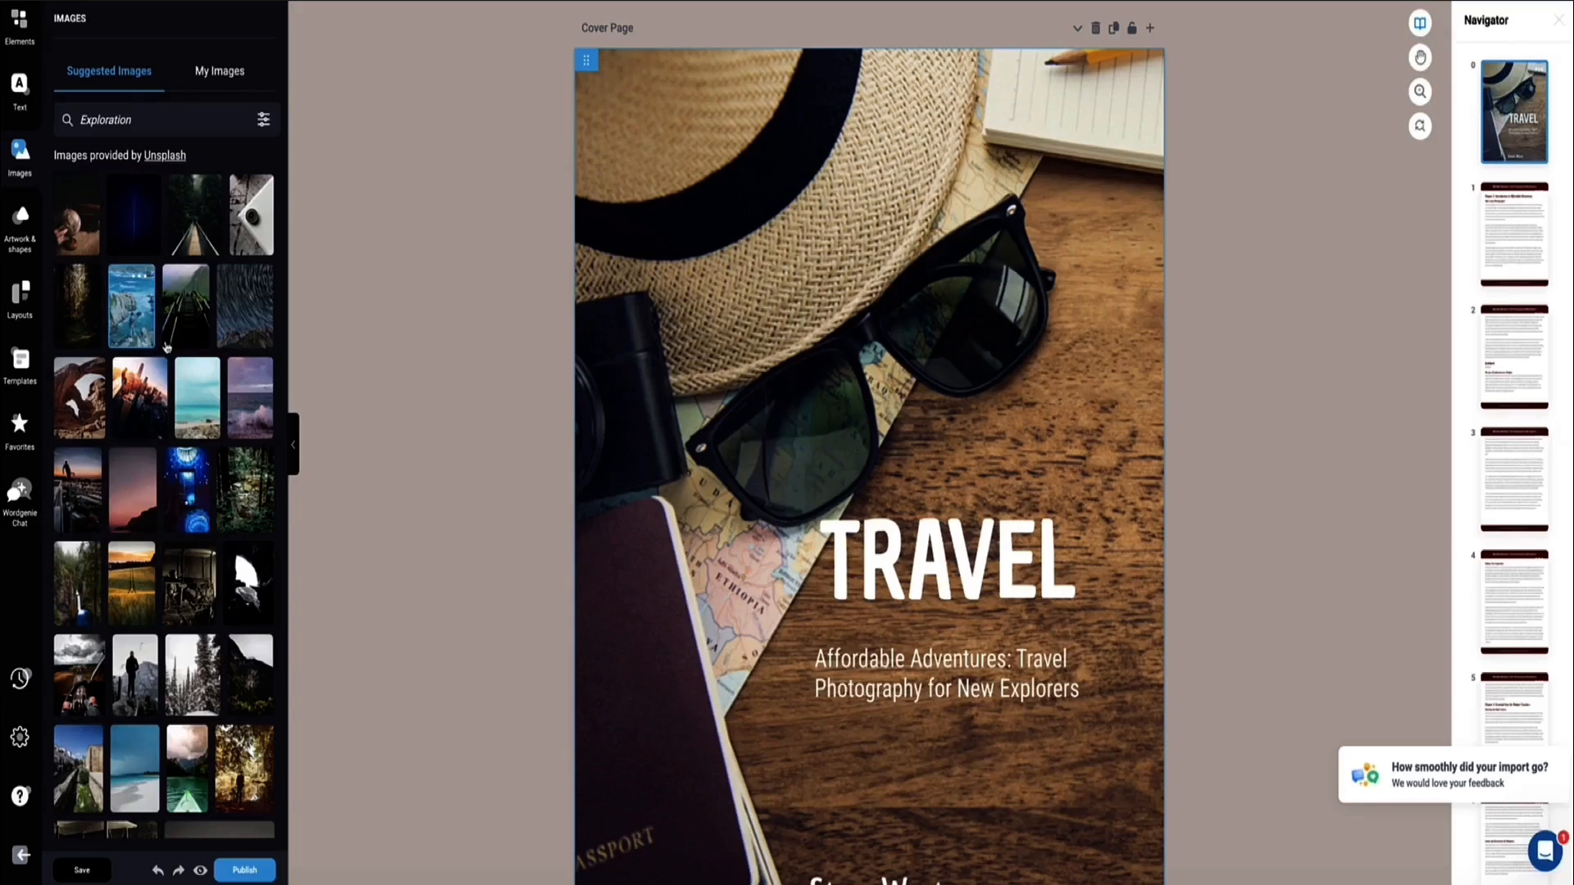
scroll(156, 305, down, 2)
scroll(156, 305, up, 2)
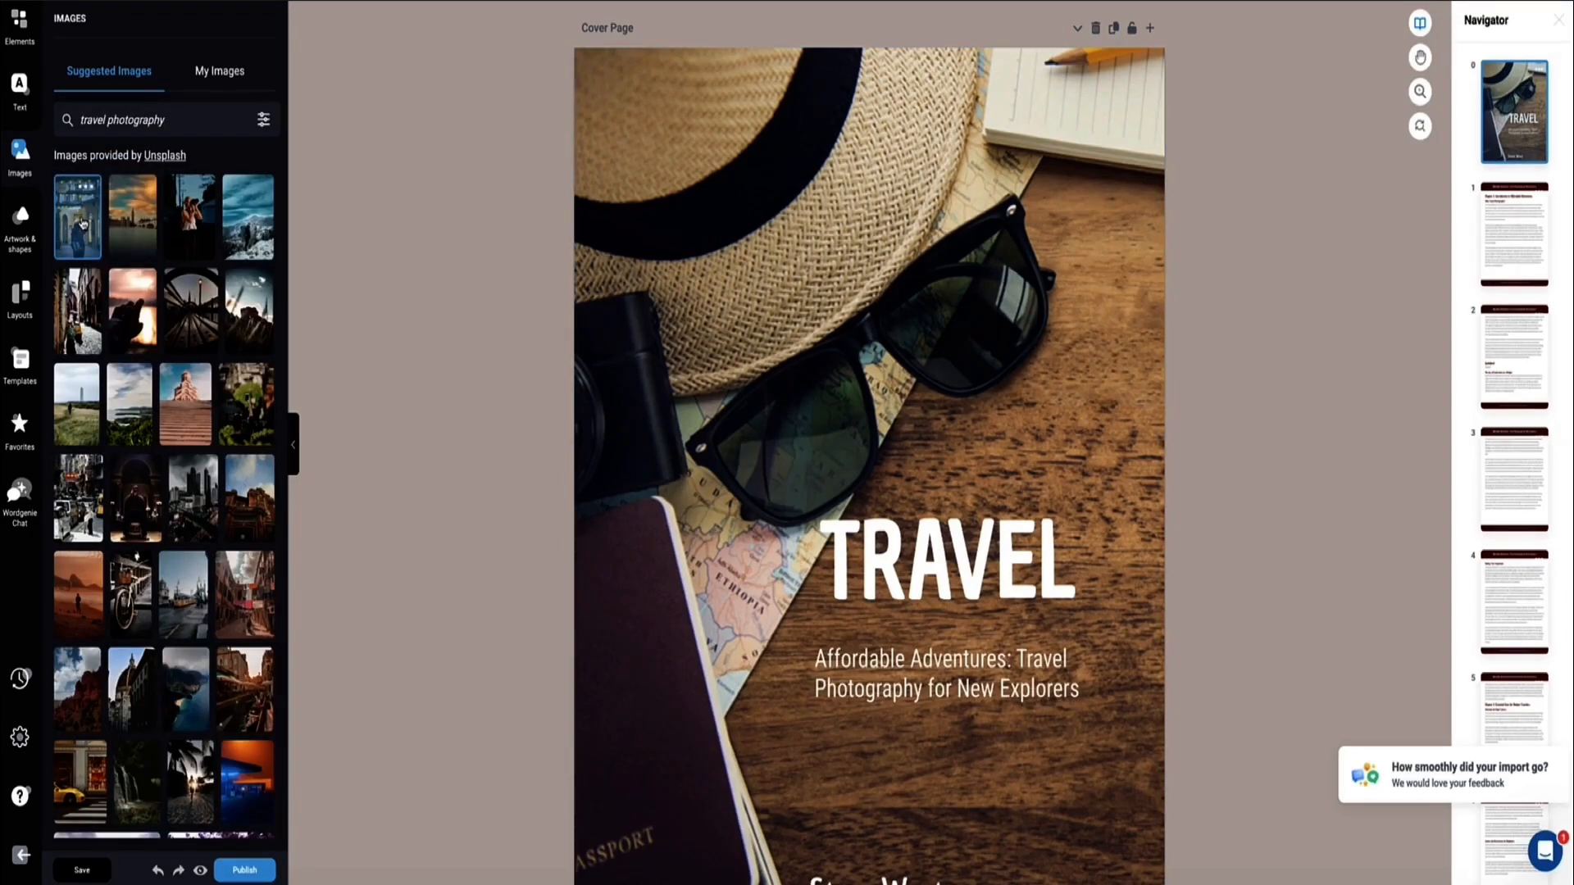
click(83, 223)
scroll(664, 332, down, 3)
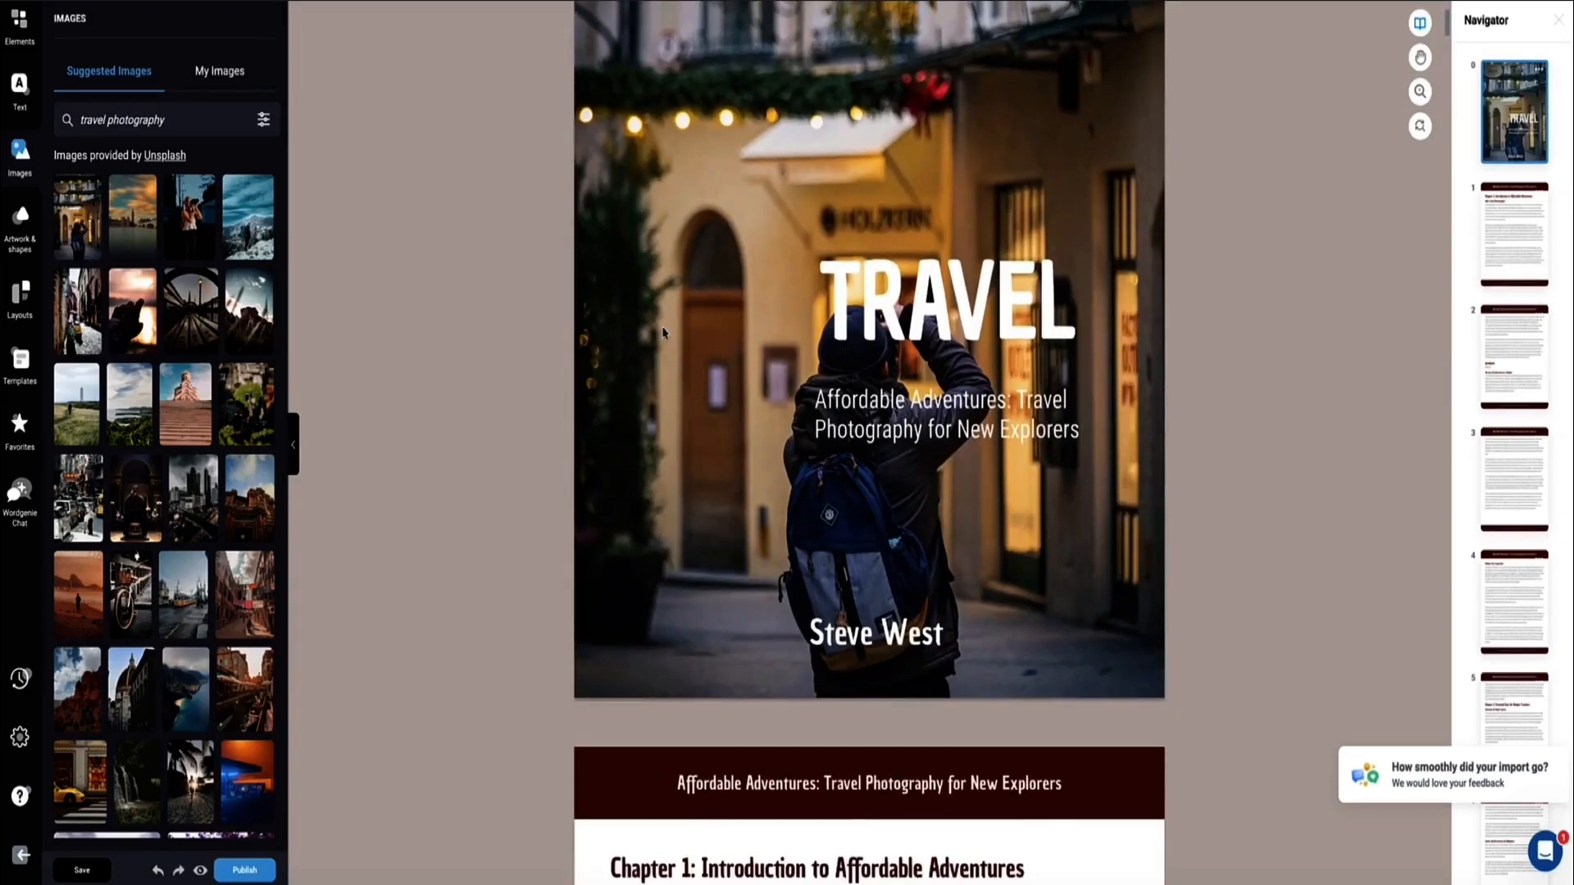
scroll(664, 332, up, 2)
scroll(851, 469, up, 2)
Move the TRAVEL title to the upper part of the cover, clear of the photographer
click(930, 541)
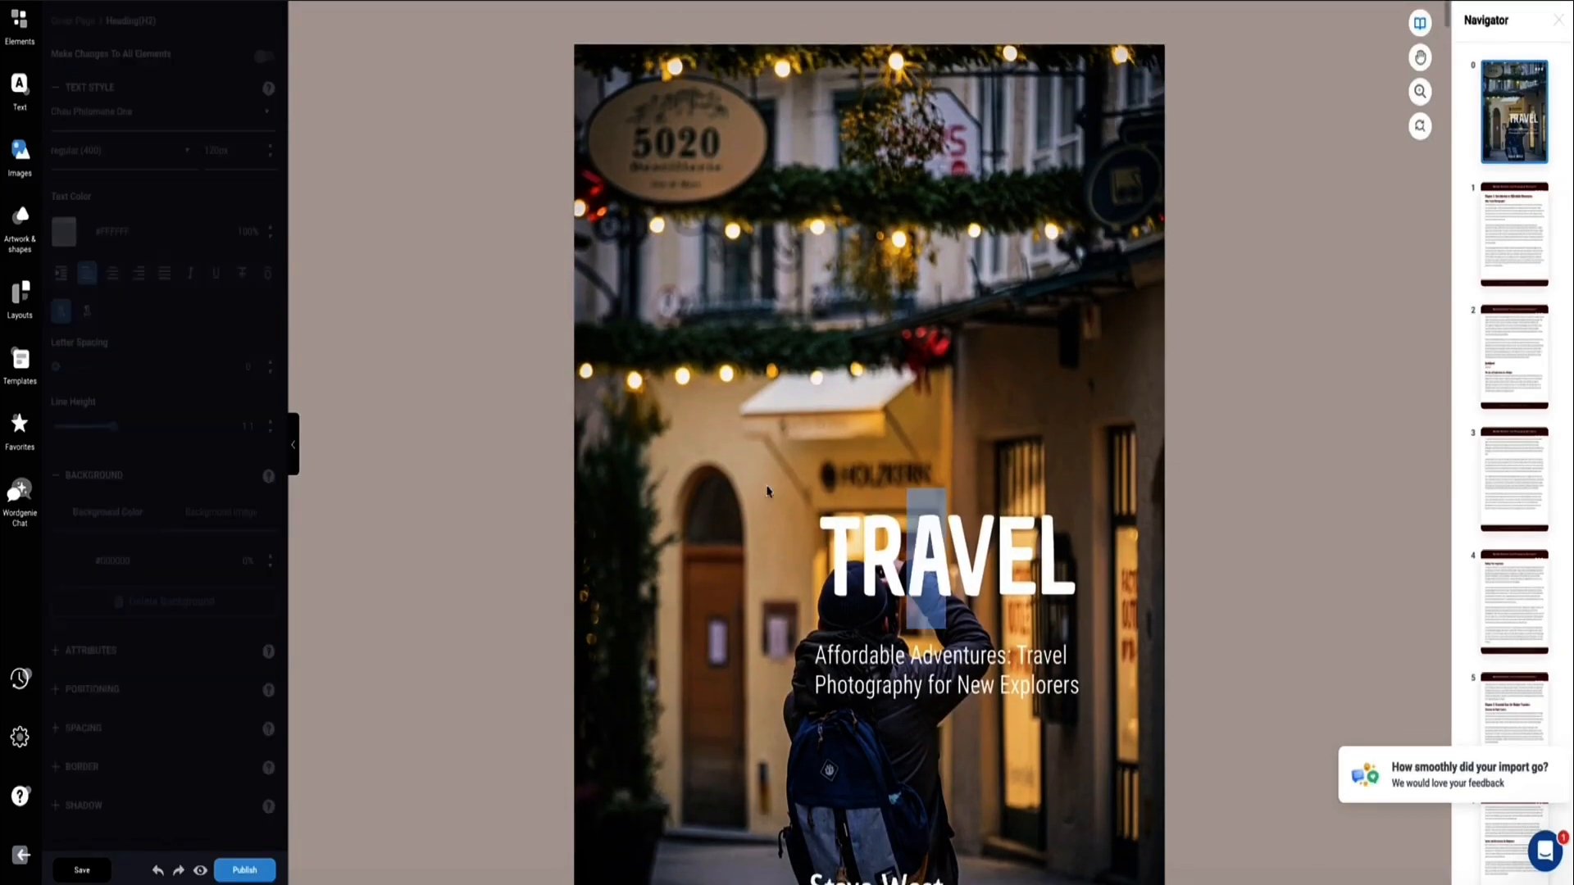
click(771, 469)
drag(1063, 469, 659, 215)
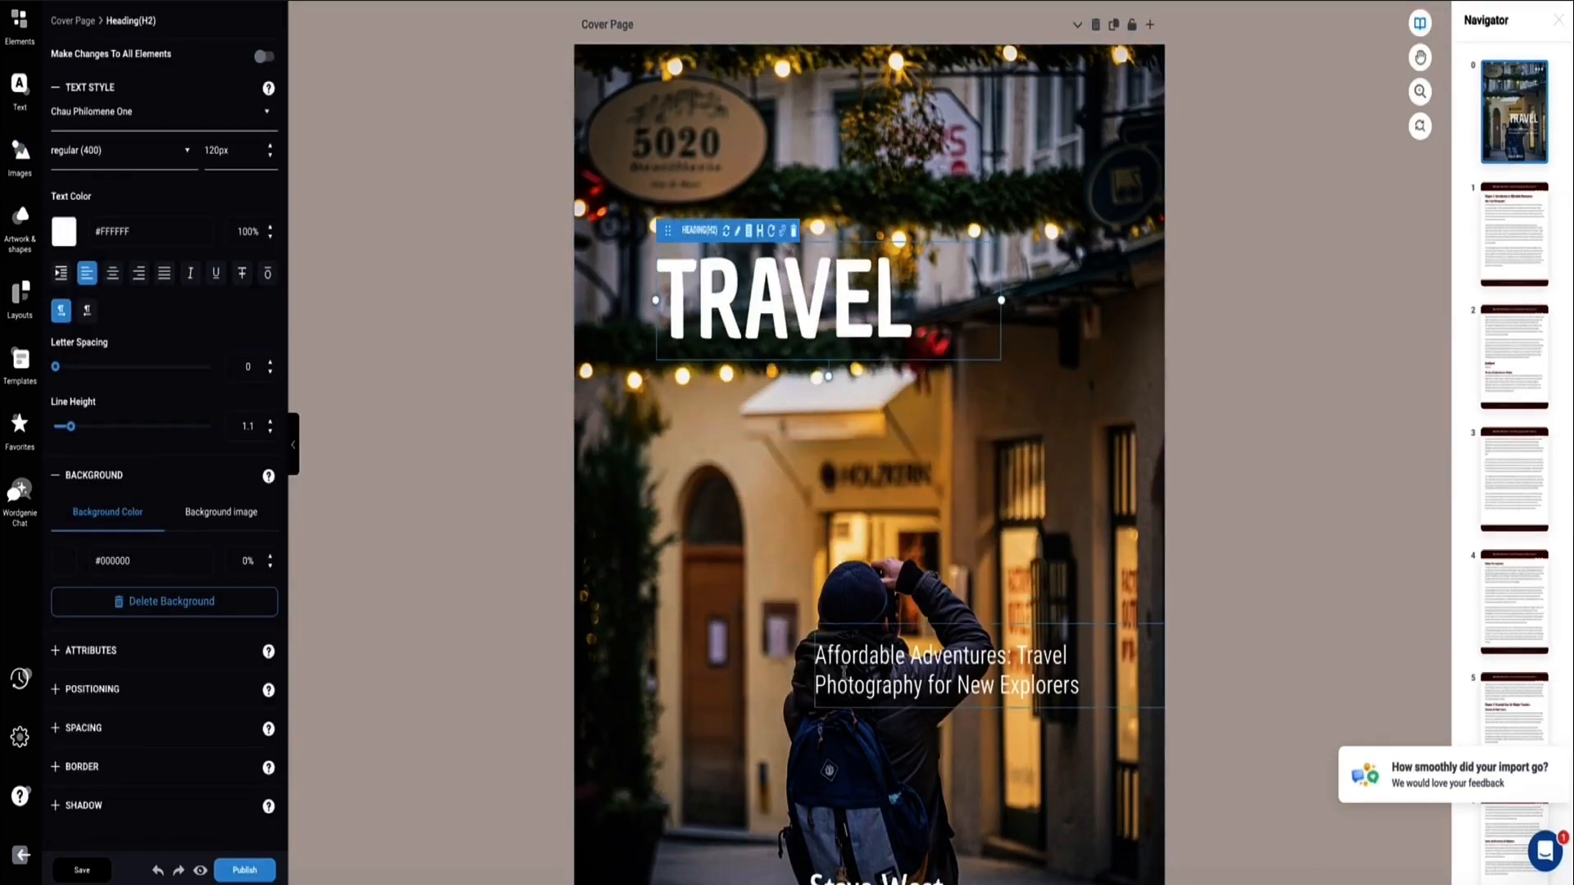
Place the cover subtitle beneath the TRAVEL title and colour its text black
click(951, 404)
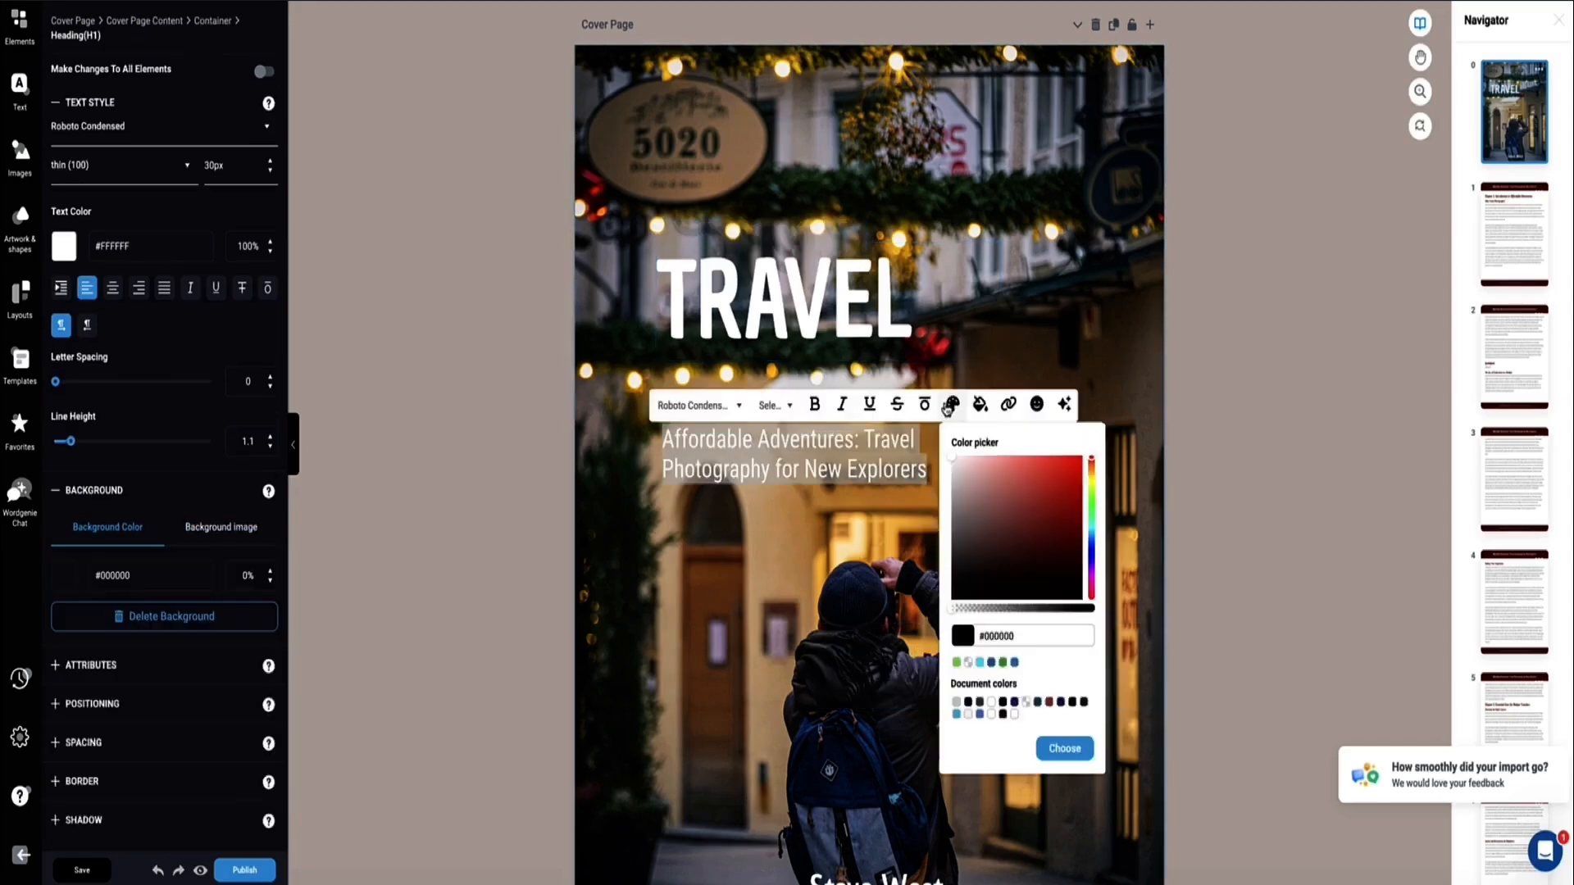
click(991, 719)
click(682, 452)
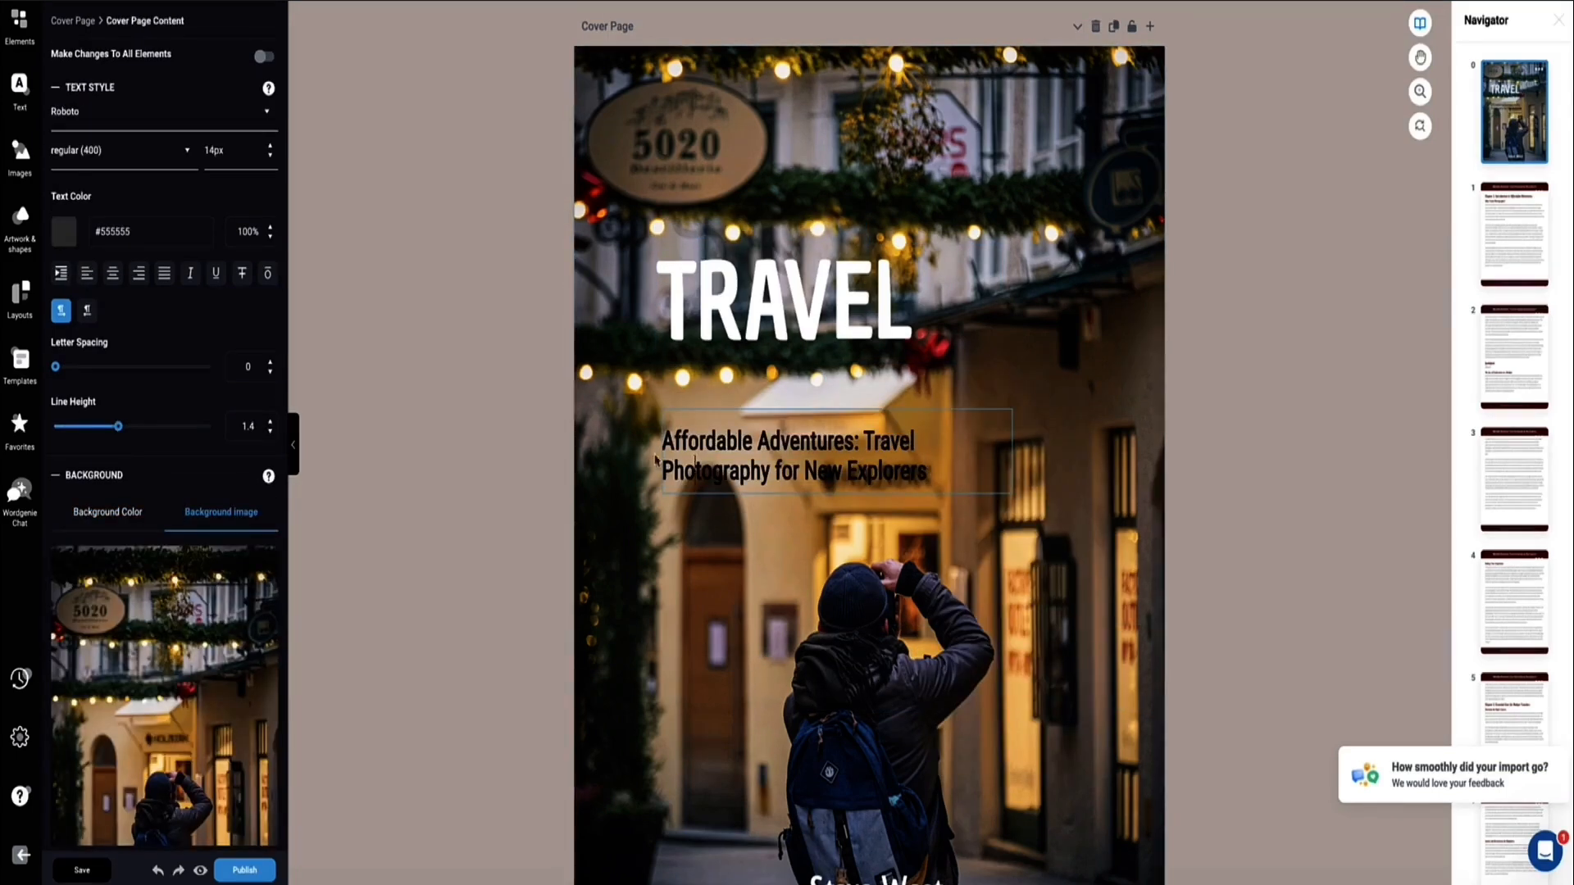
scroll(656, 461, down, 2)
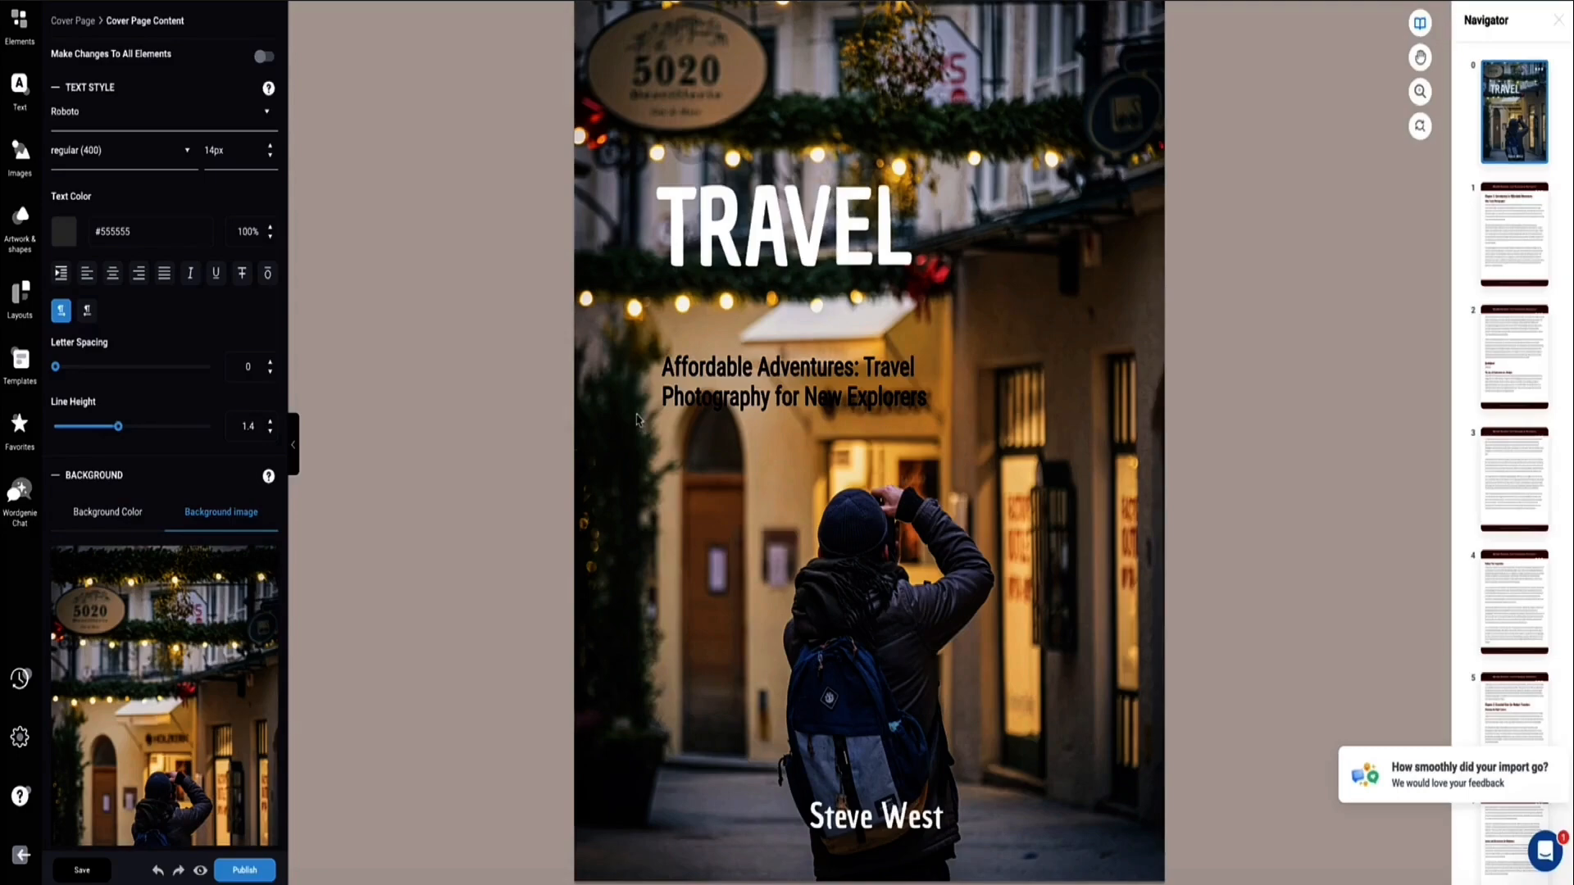
Change the page header's background colour to dark green on all pages
scroll(636, 412, down, 10)
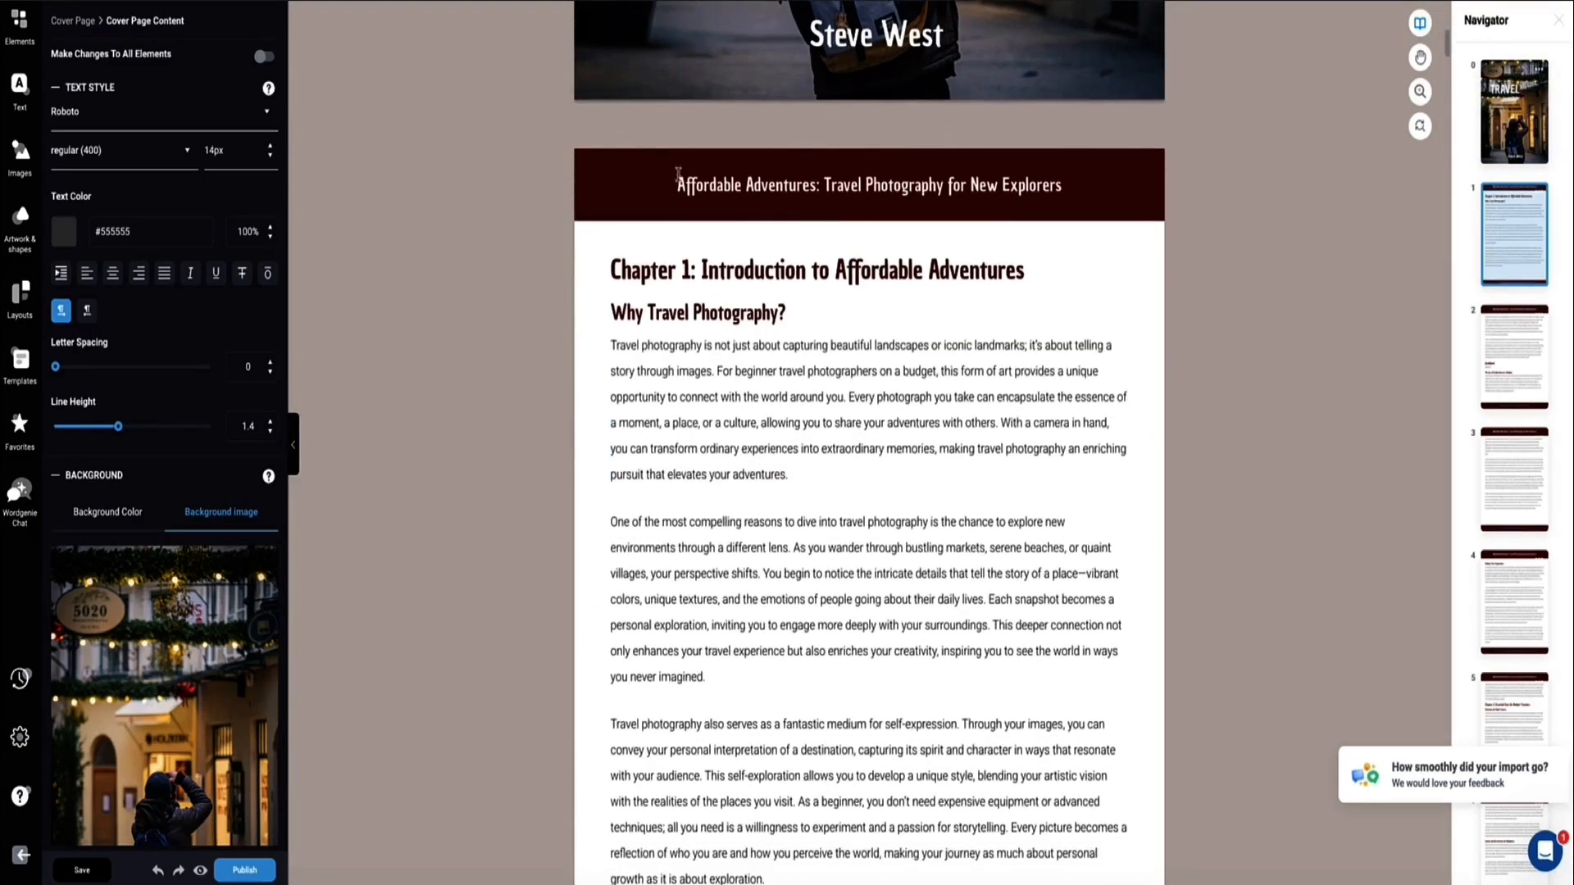
click(586, 210)
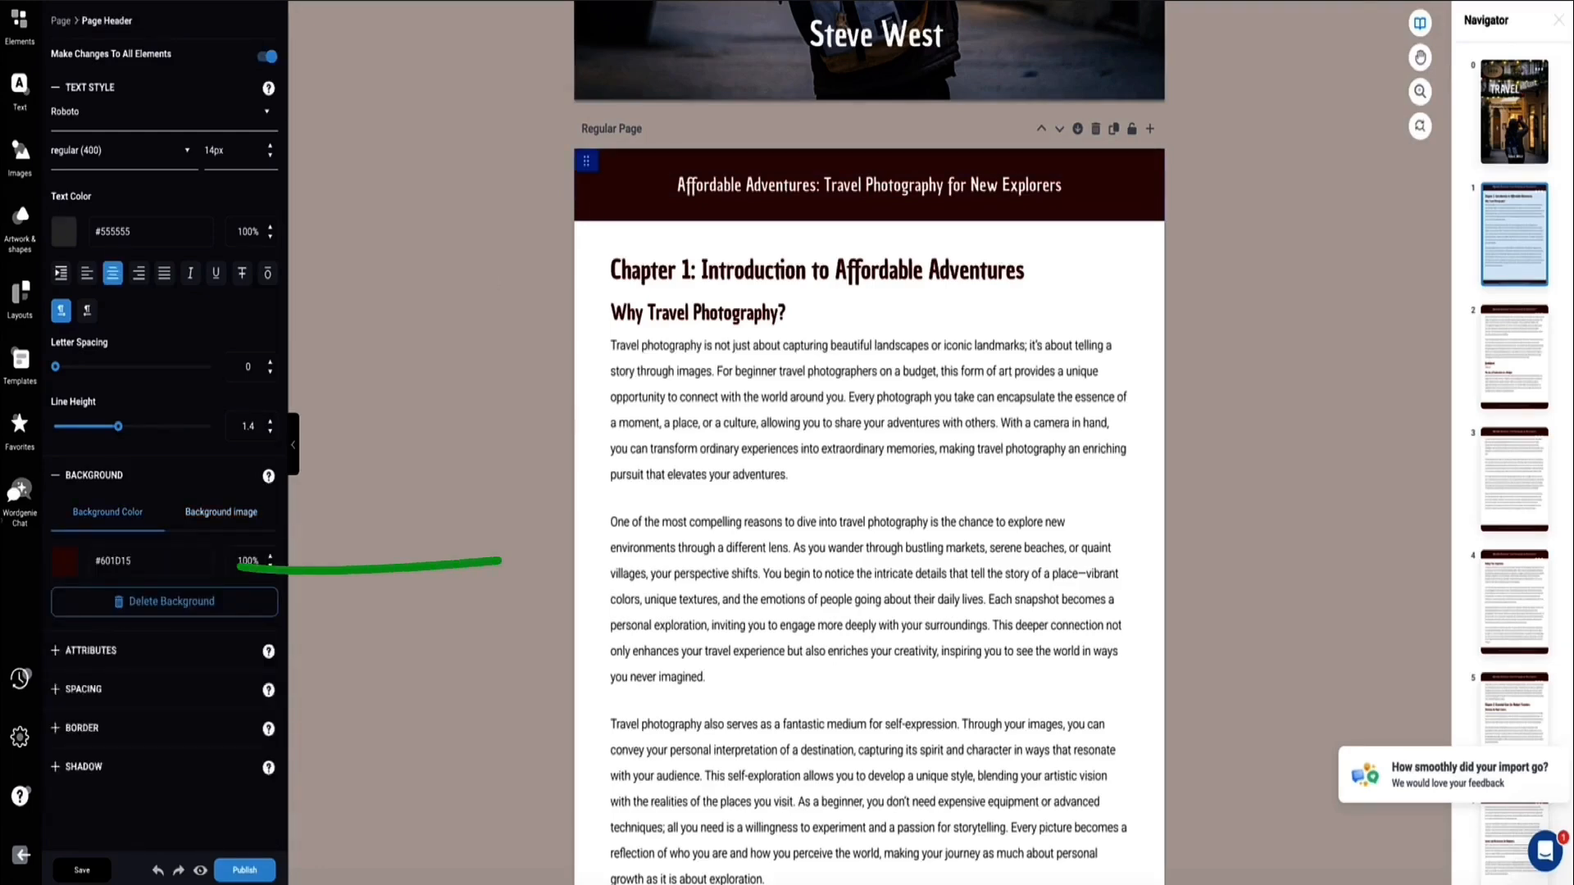
click(57, 567)
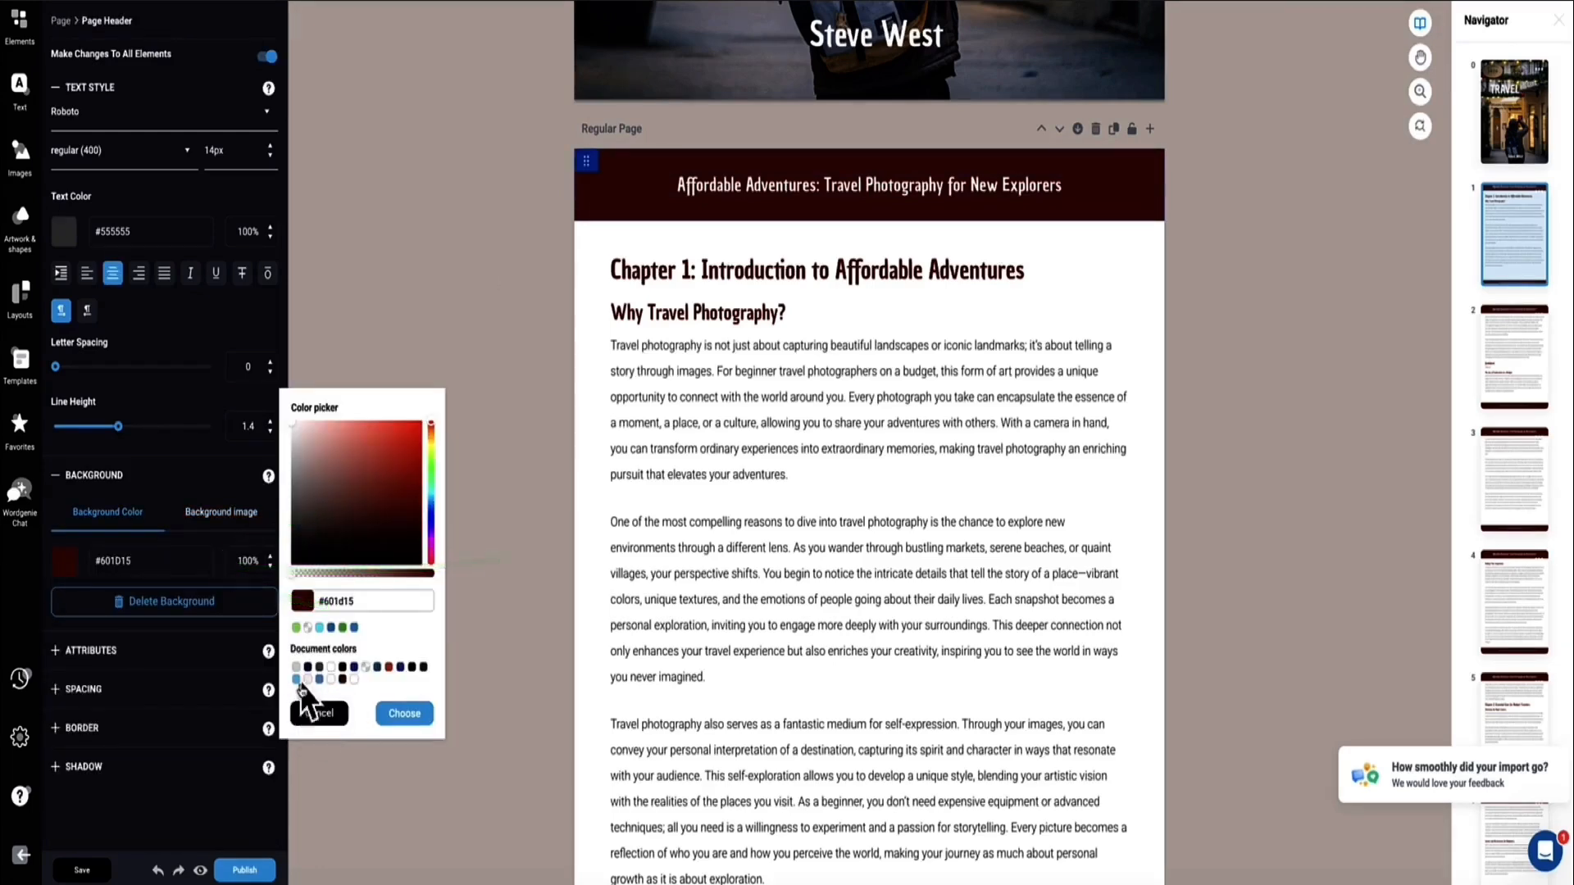
click(343, 628)
click(404, 713)
Recolour the Chapter 1 heading and the "Why Travel Photography?" subheading green (#15A82E)
click(615, 253)
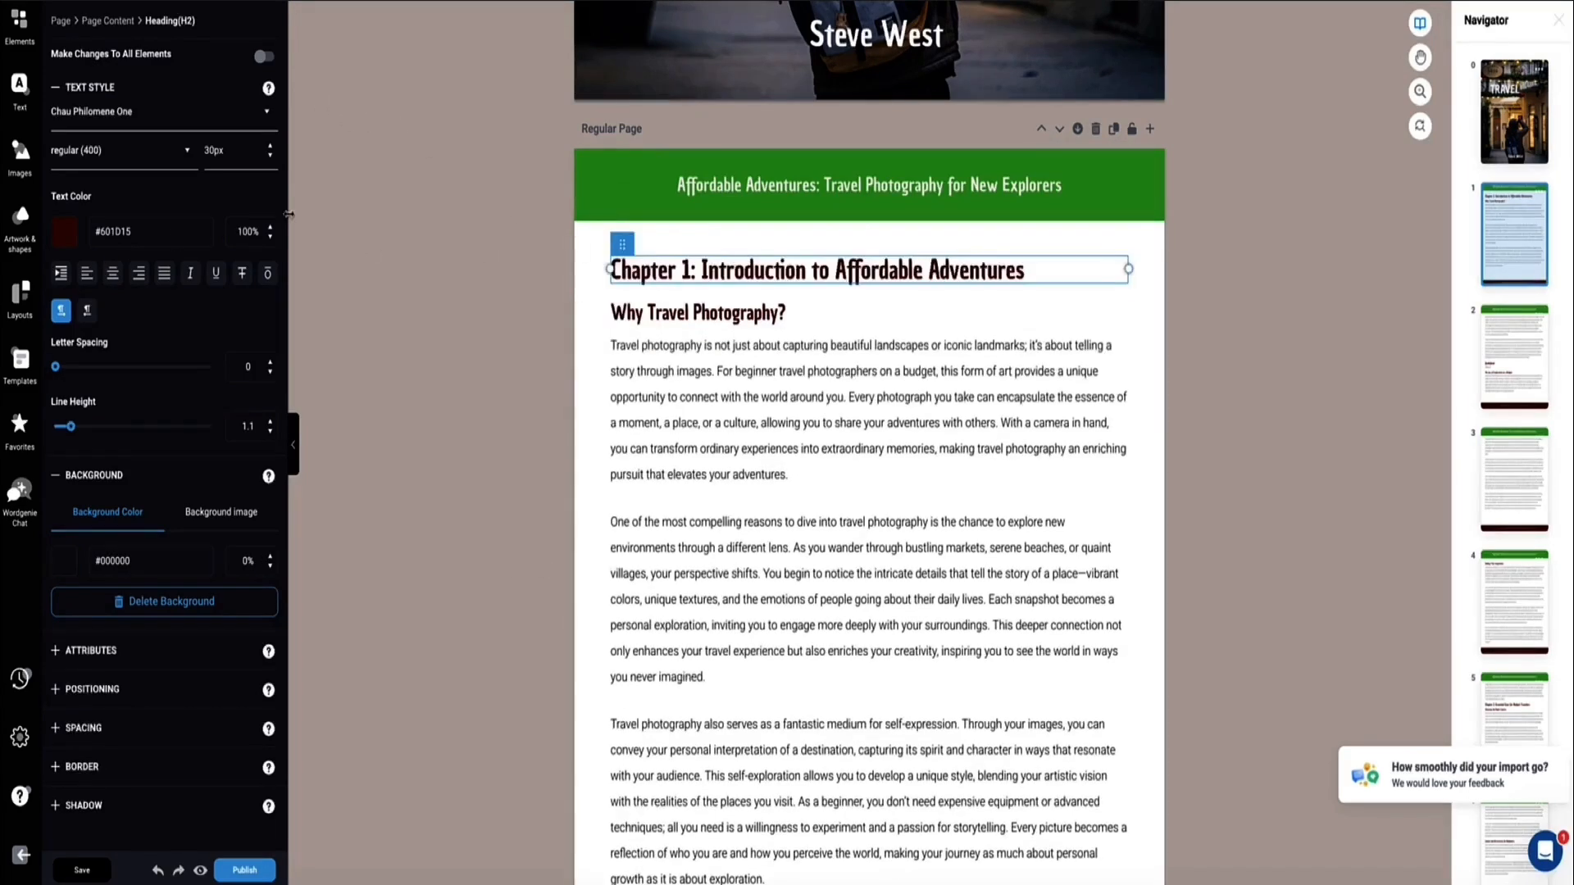
click(92, 238)
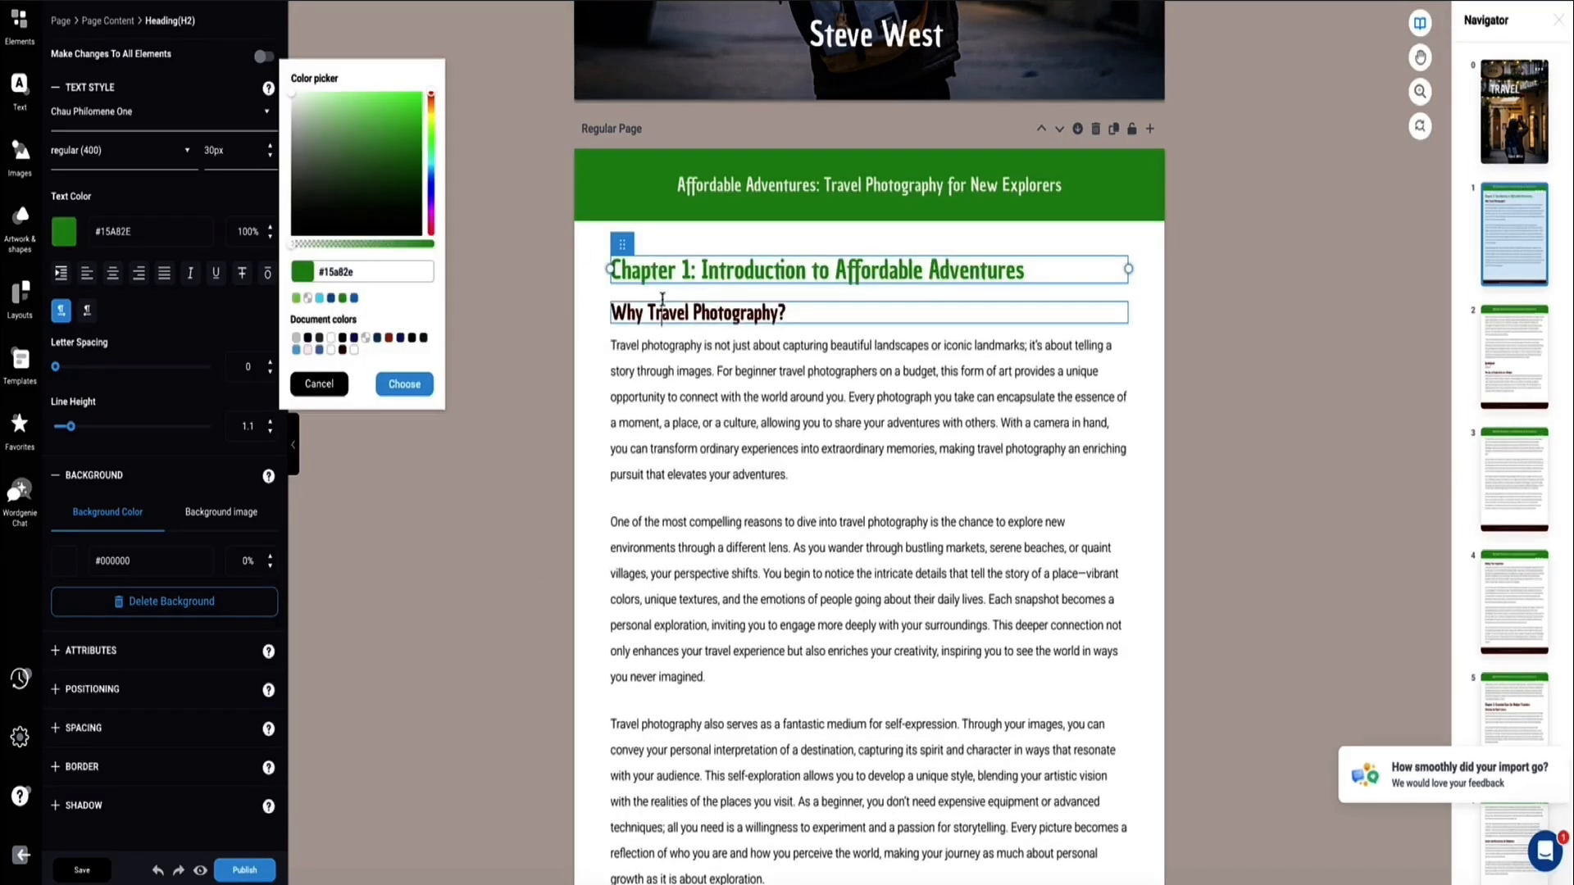
Split the first Chapter 1 paragraph so a new paragraph starts at "Every photograph you take"
click(683, 357)
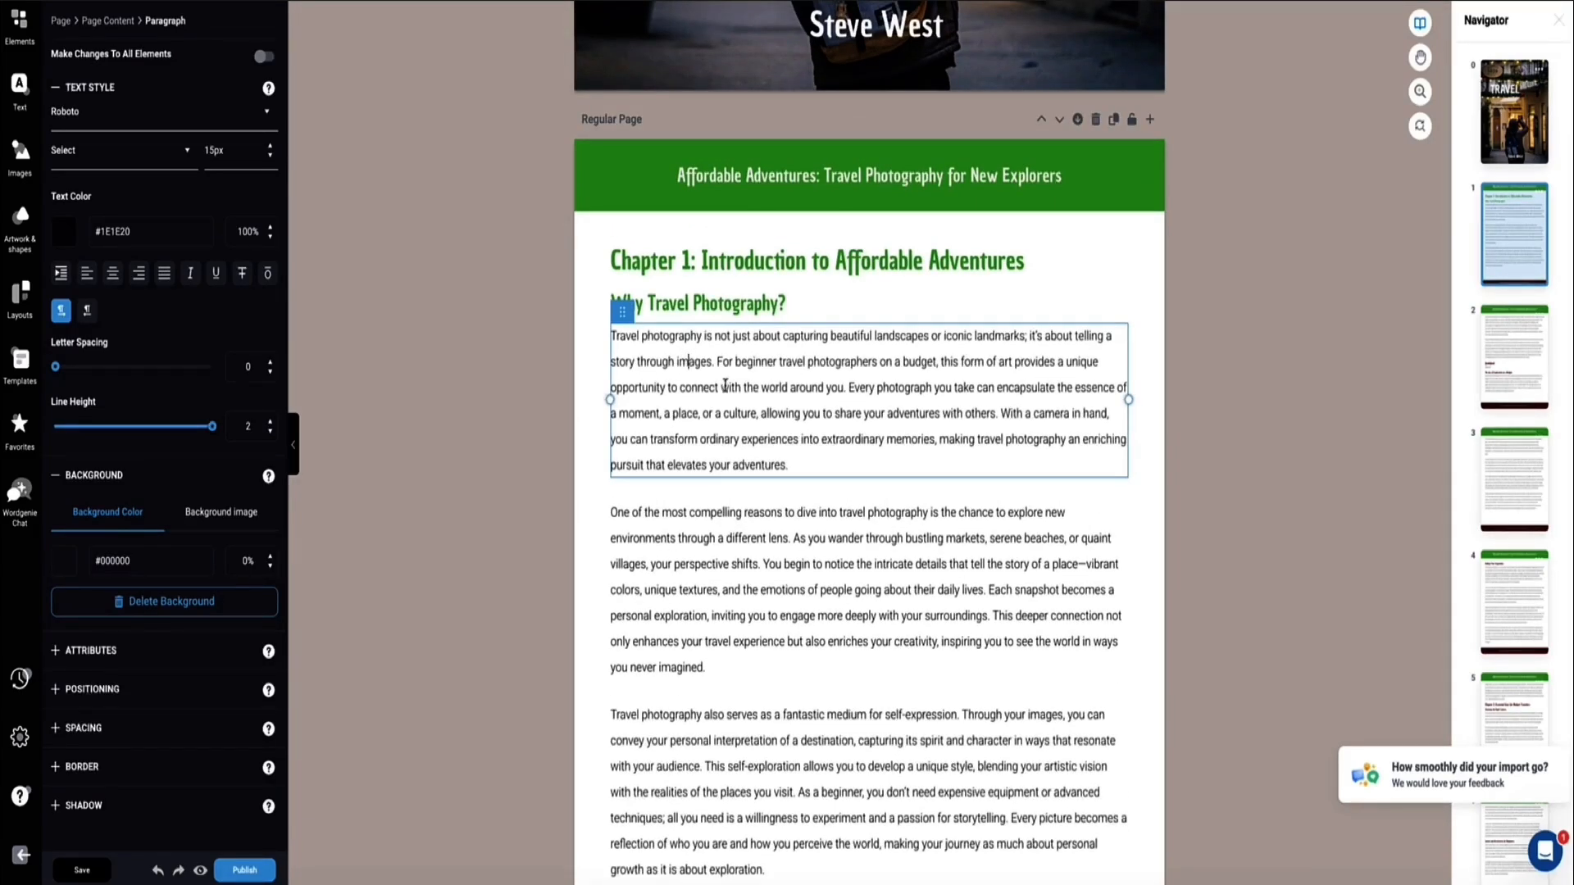
key(Return)
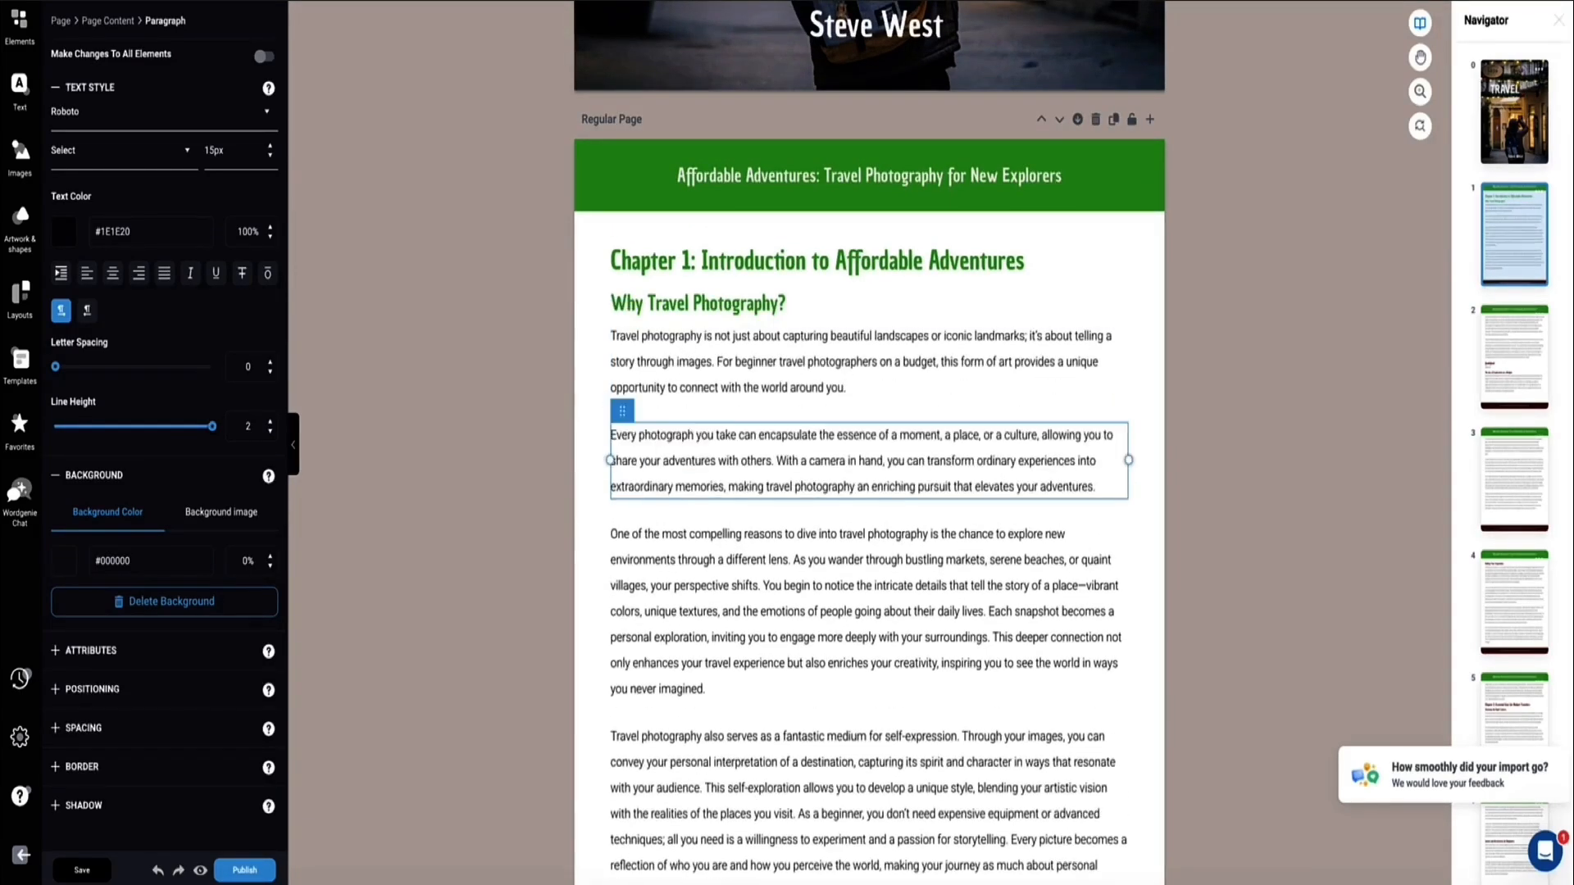
click(698, 375)
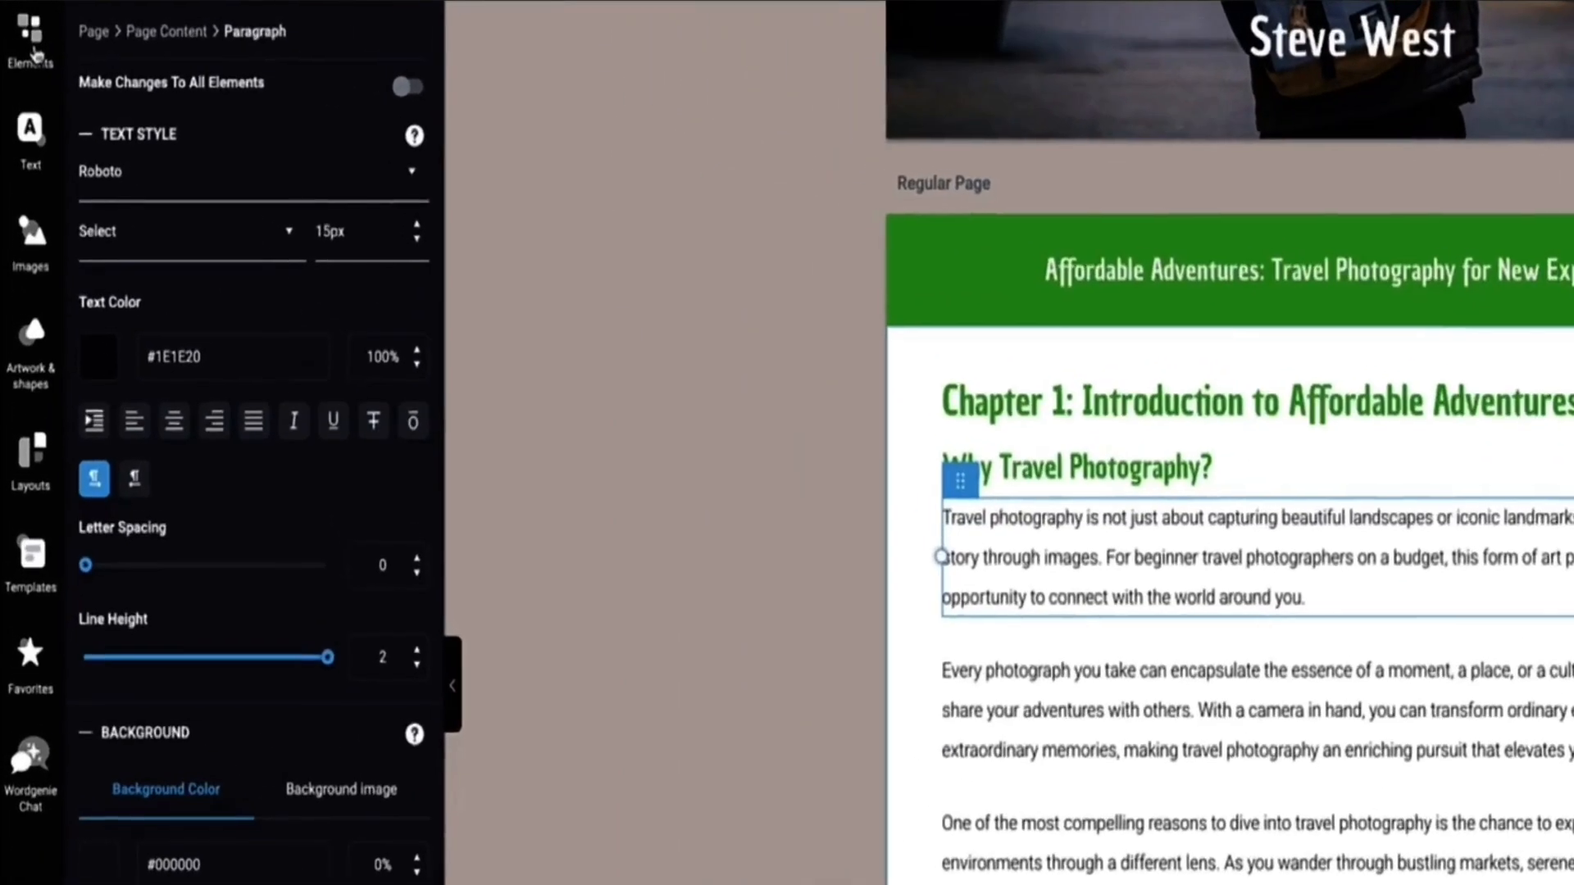
Open the insertable page elements and delete the placeholder heading and text above "The Joy of Exploration on a Budget"
click(37, 46)
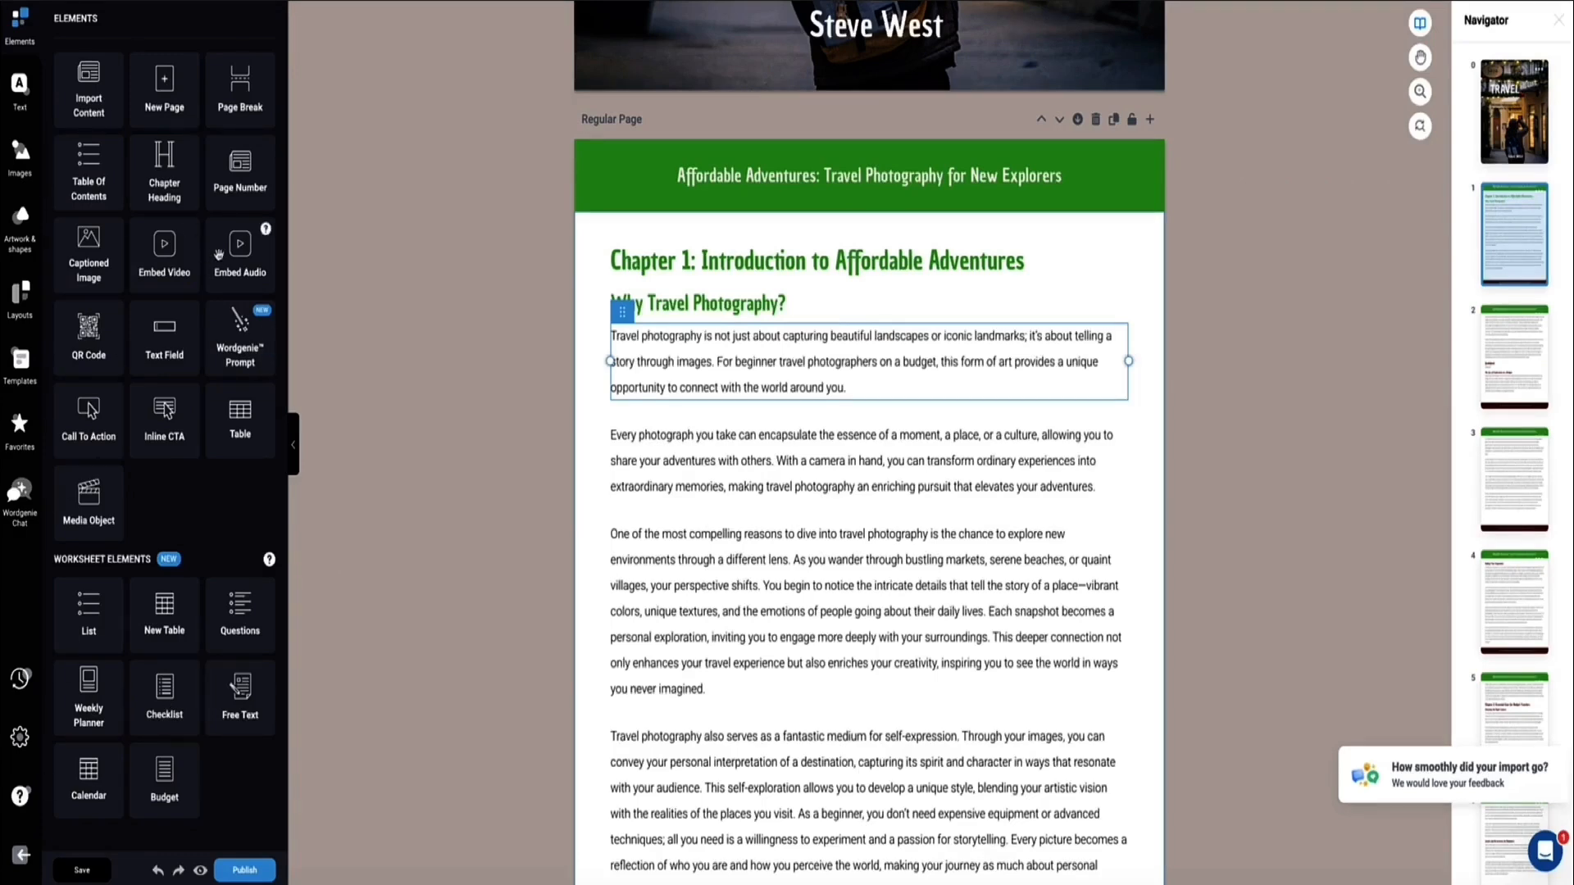
scroll(869, 443, up, 1)
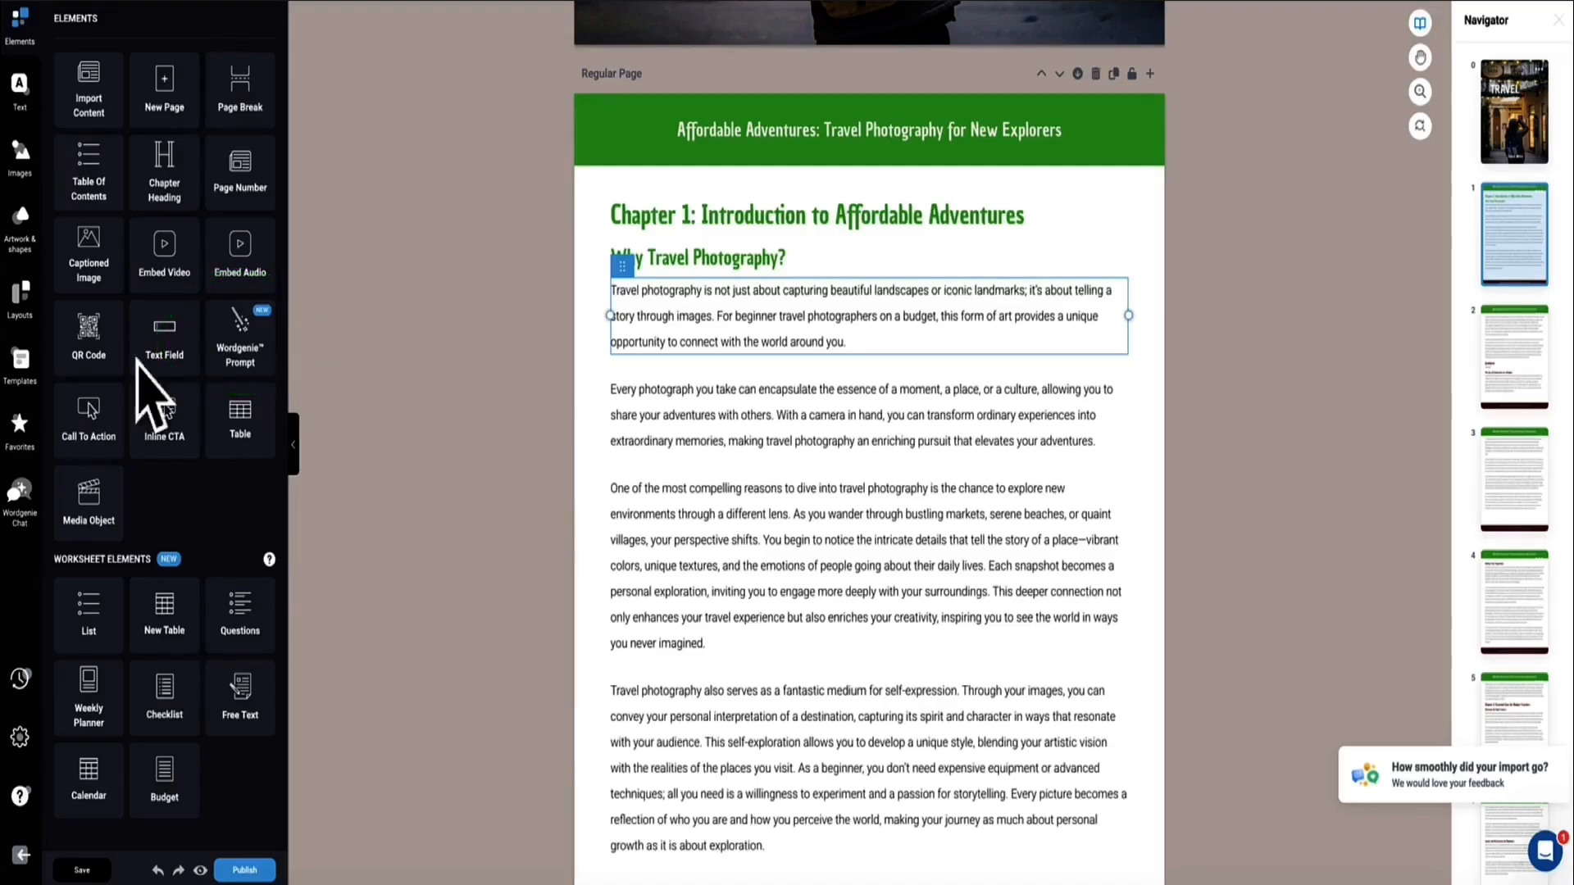
scroll(661, 353, down, 10)
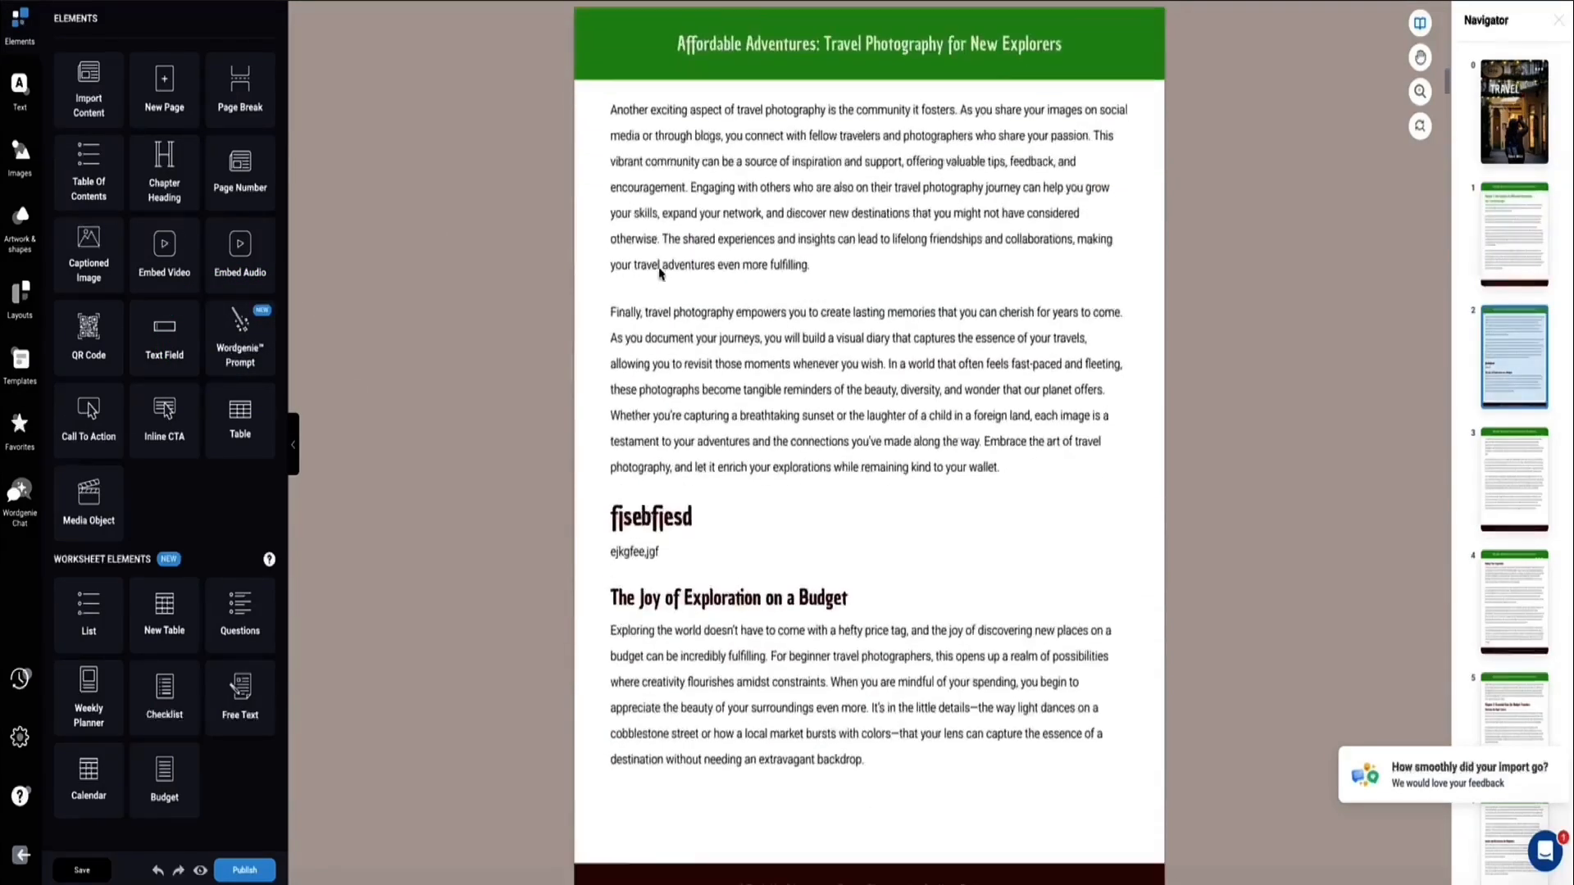
triple_click(656, 459)
key(BackSpace)
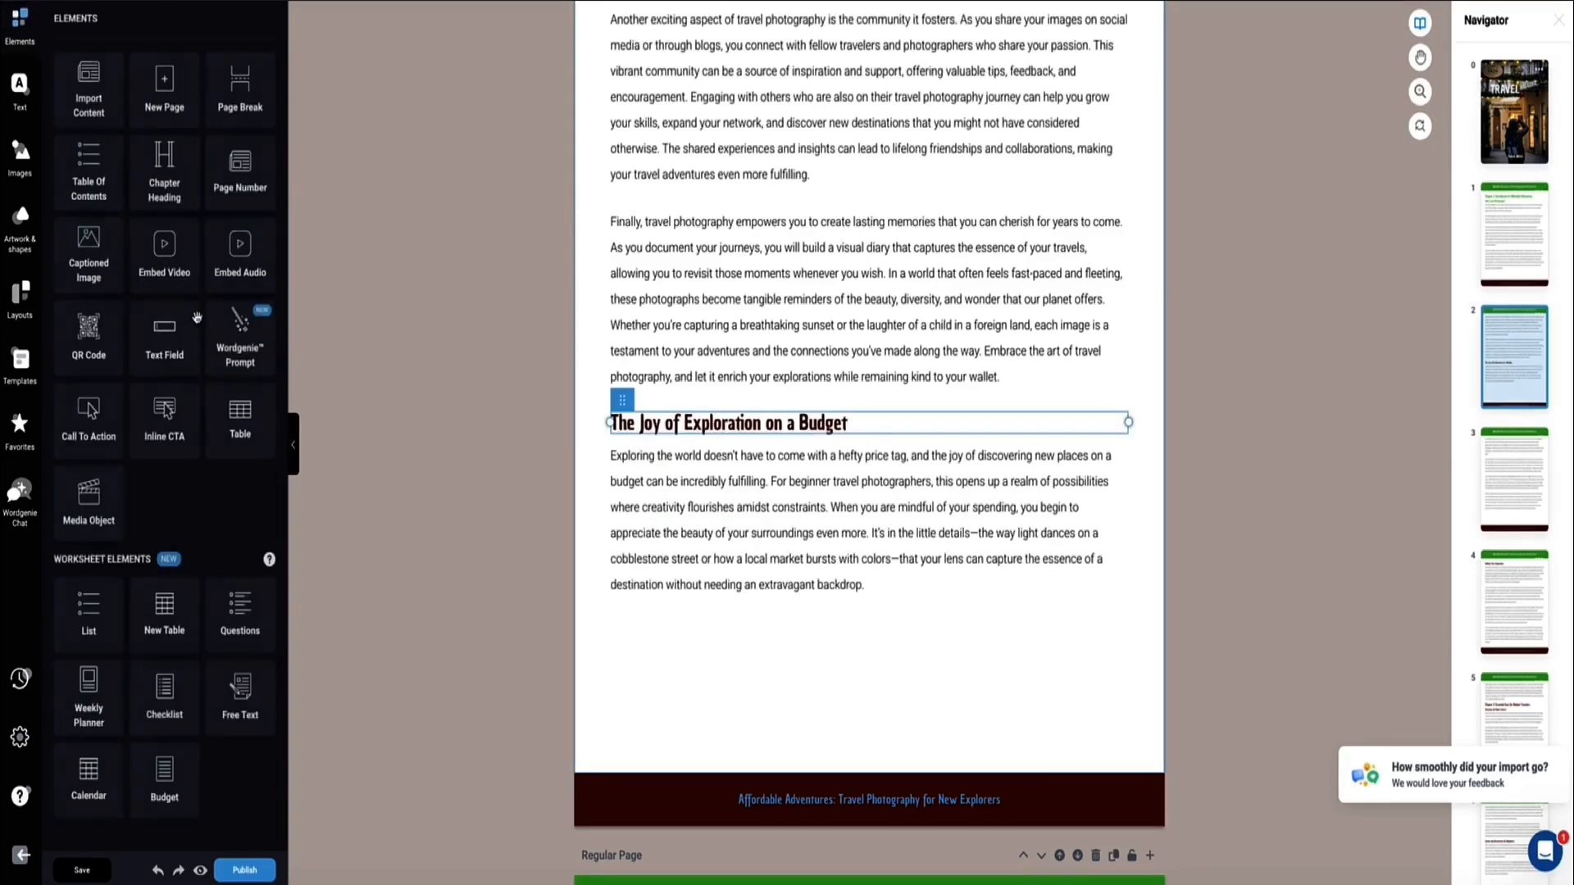
Above "The Joy of Exploration on a Budget", generate and insert a Wordgenie-prompted heading and 3 short paragraphs about choosing the right lens for travel photography
drag(239, 332, 686, 402)
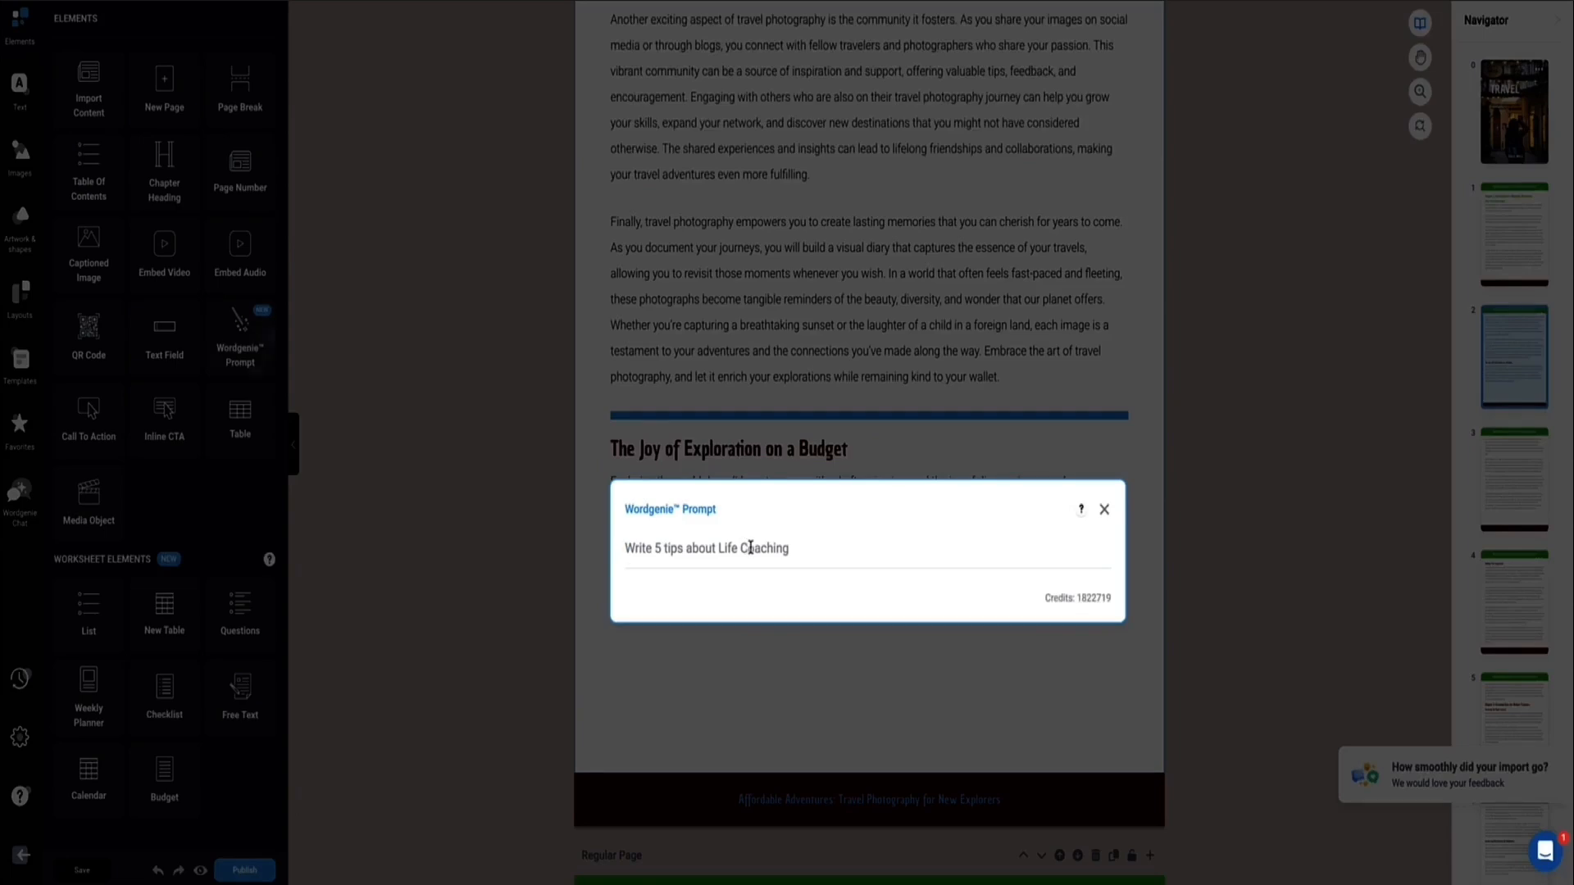
text(Write a heading and 3 short paragraphs about choosing the right photgraphy lense for travel photography)
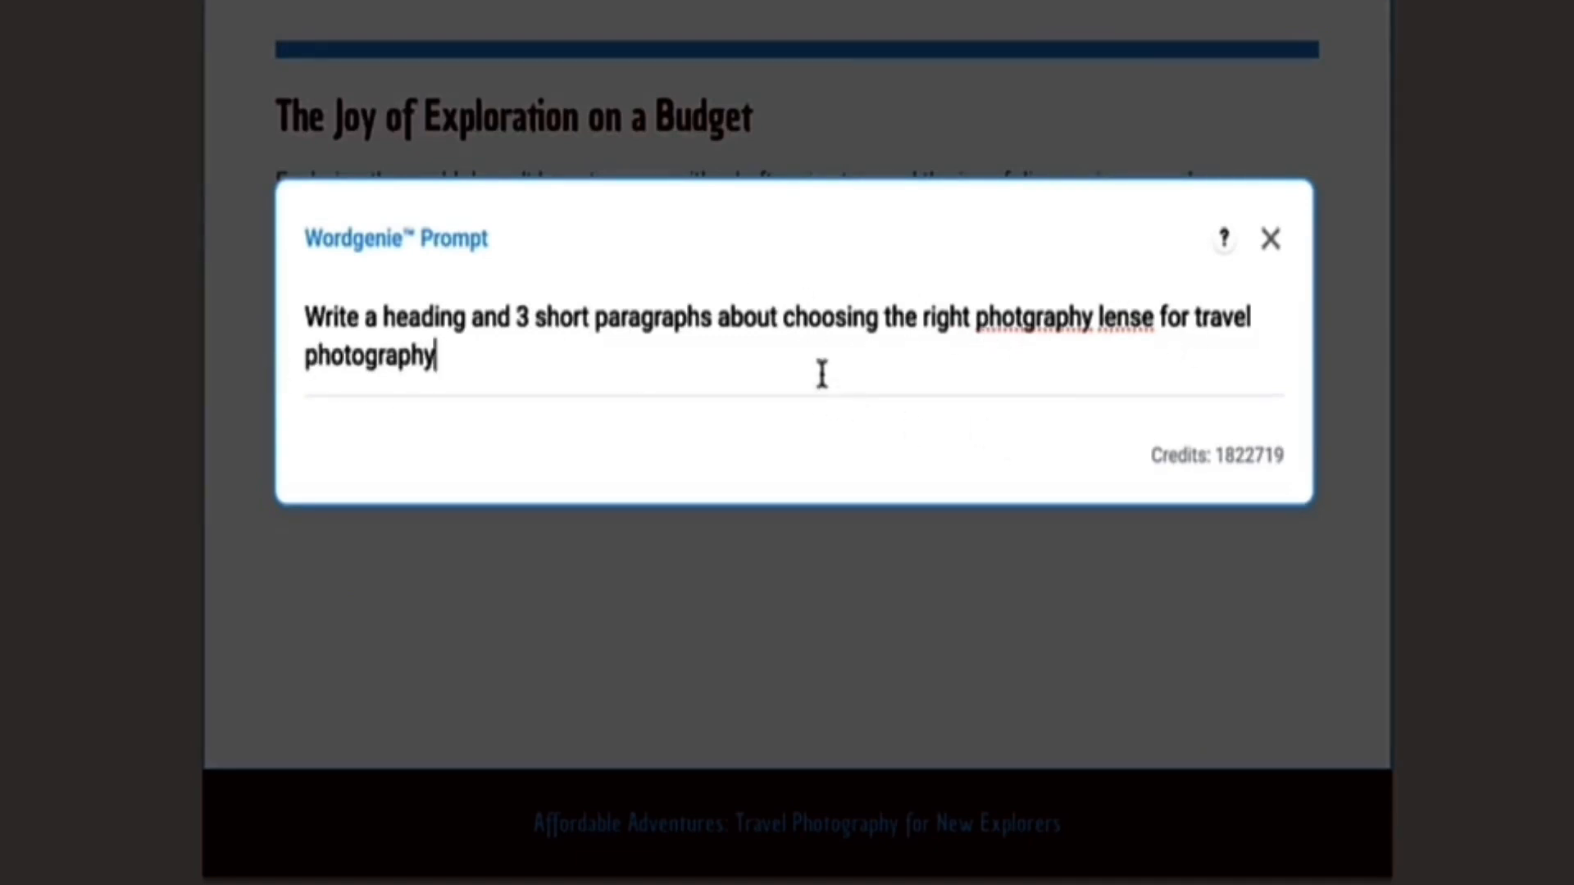
key(Return)
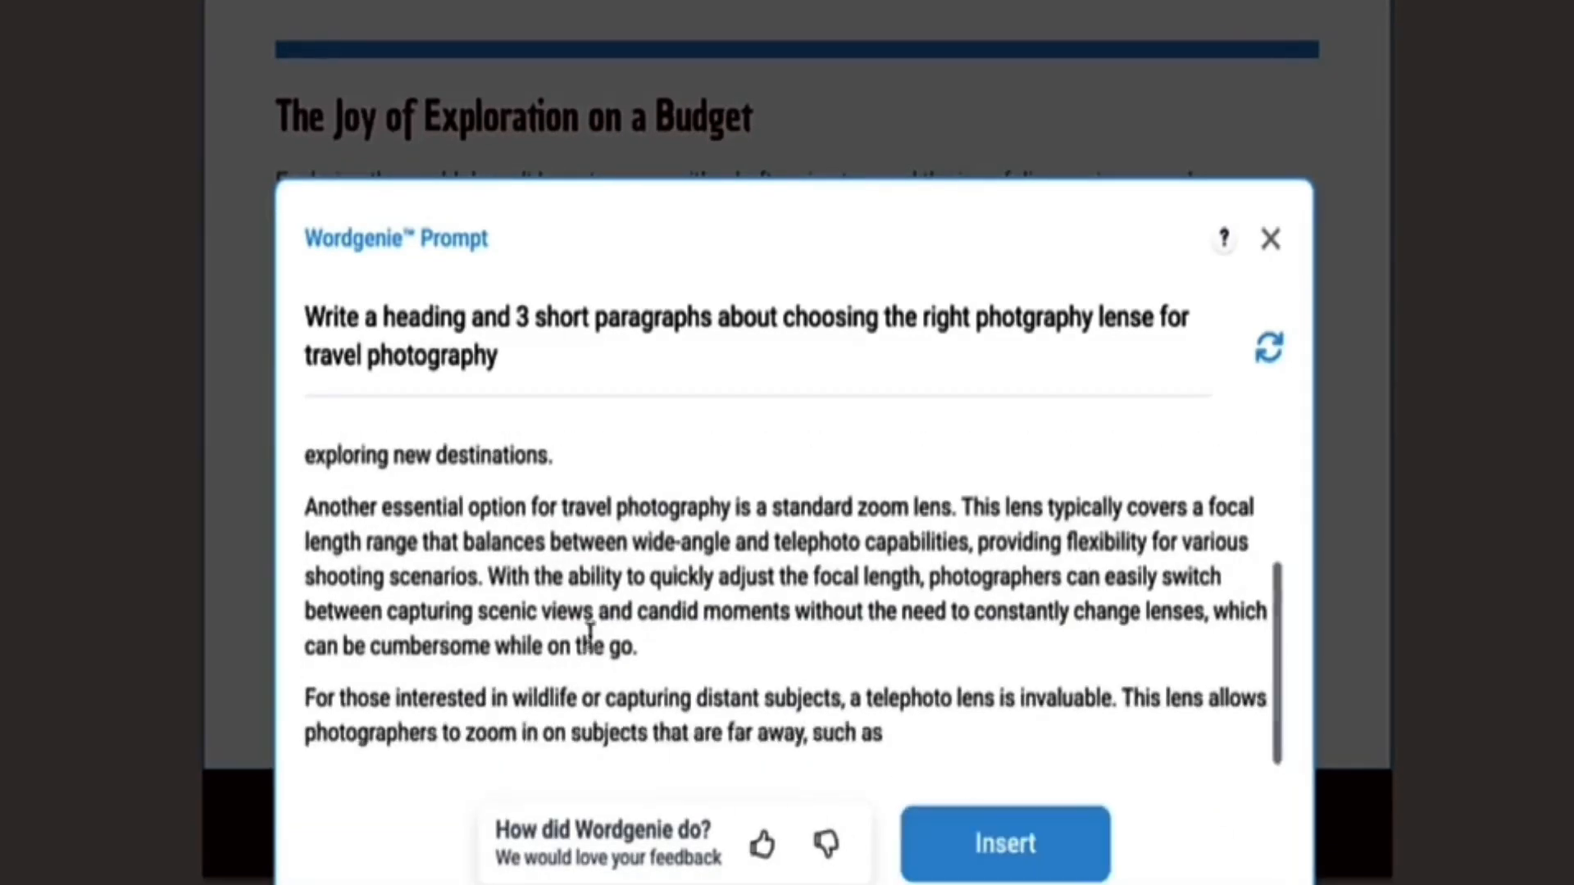
scroll(656, 517, up, 5)
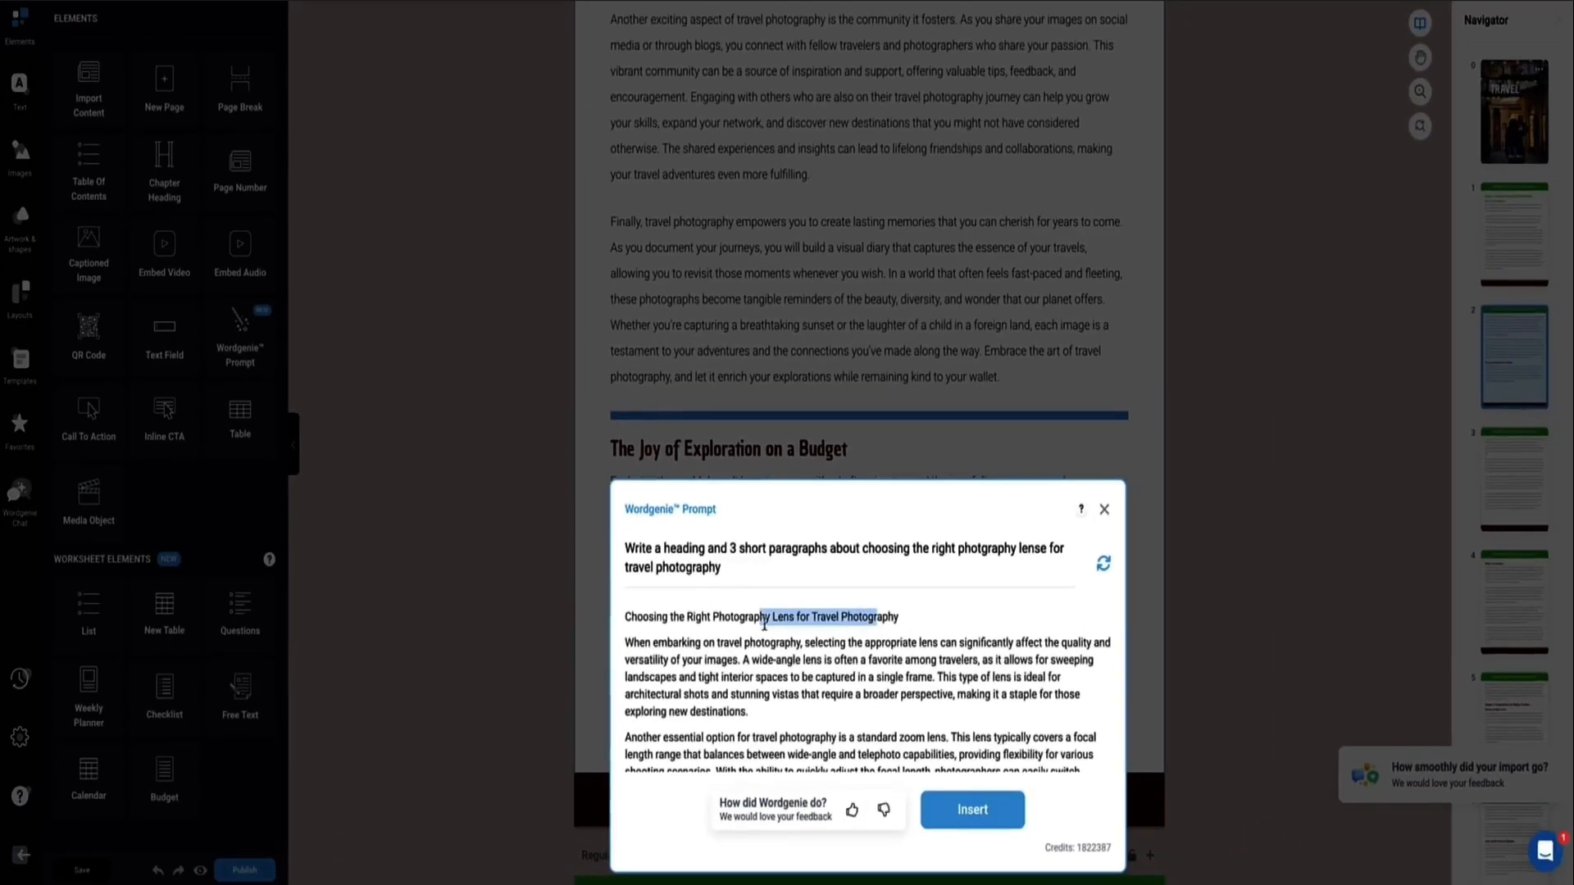
click(972, 810)
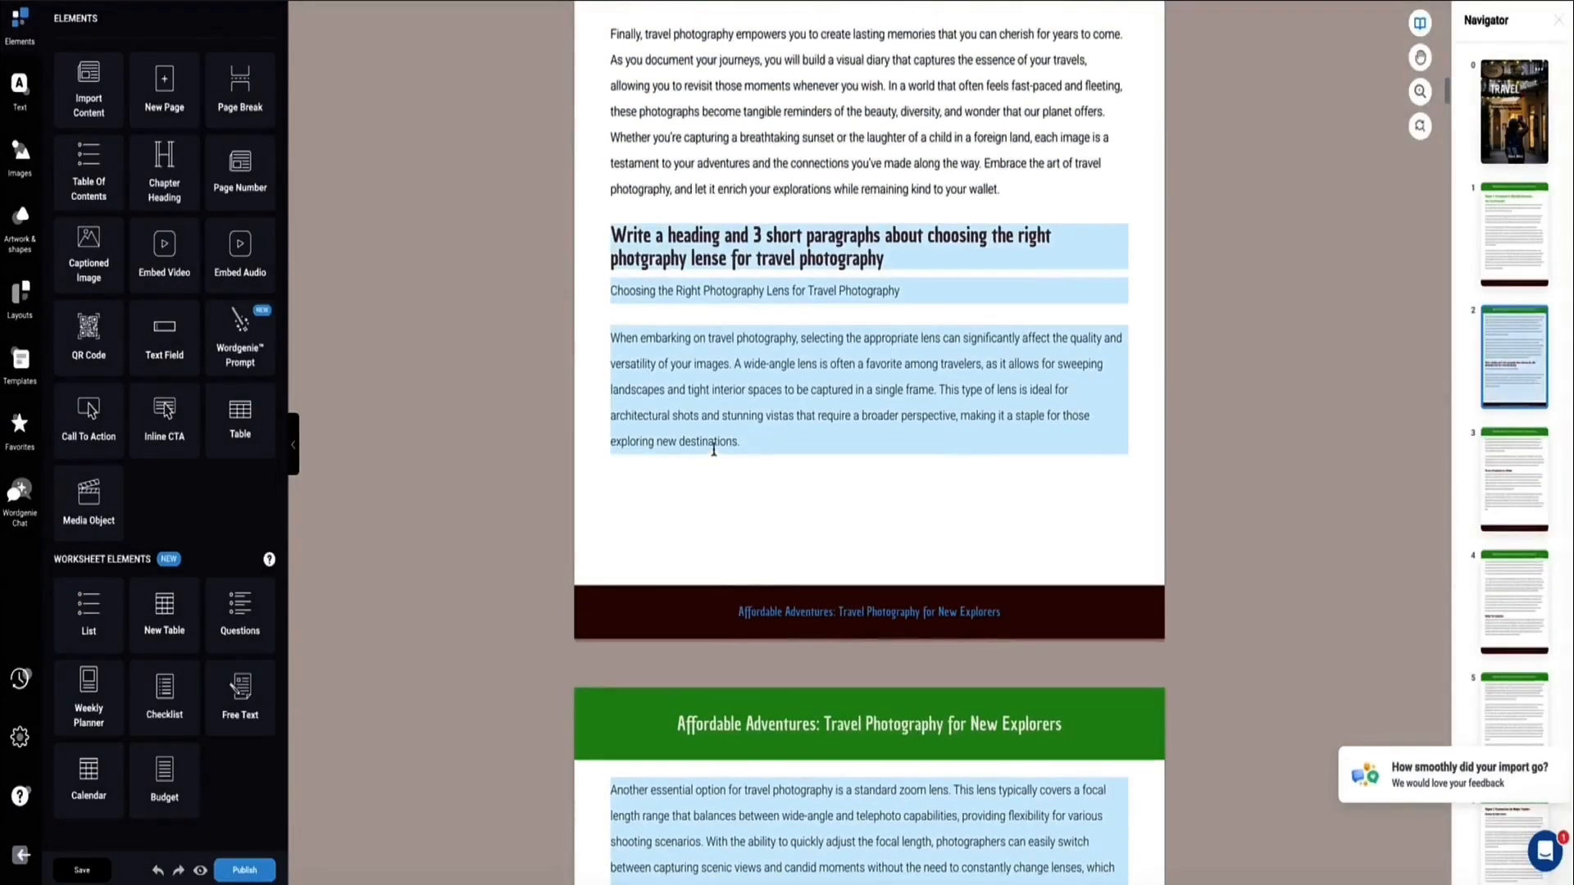
Insert the photo of the woman with a camera into the "Another exciting aspect" paragraph, move it to the paragraph's start and shrink it to about half size
scroll(626, 236, down, 4)
scroll(621, 221, up, 2)
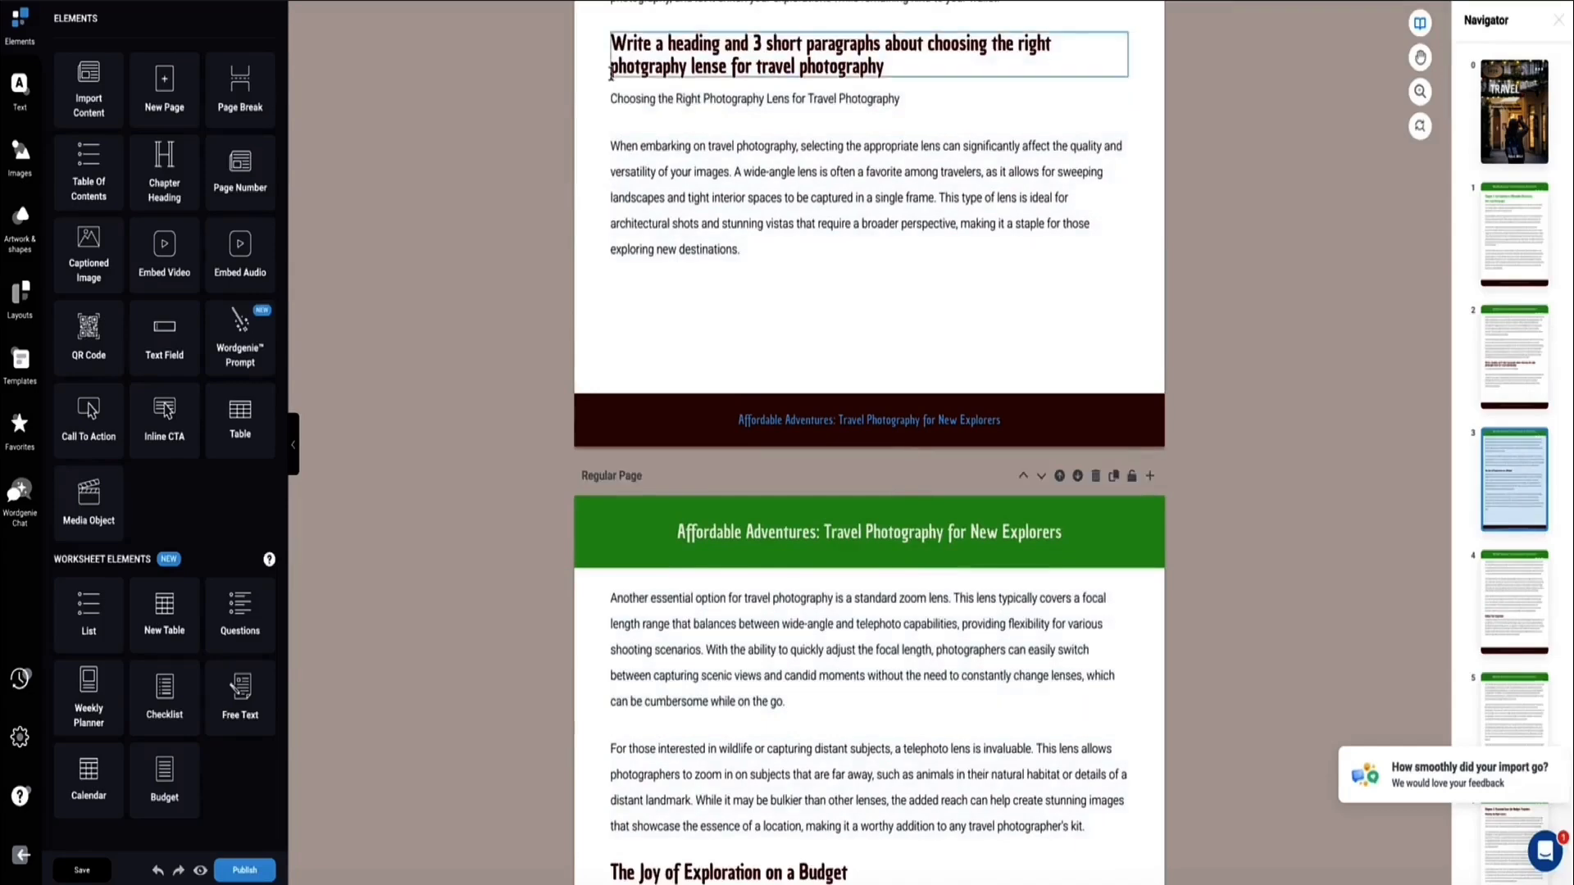
scroll(612, 79, up, 3)
scroll(610, 79, down, 5)
scroll(609, 79, up, 10)
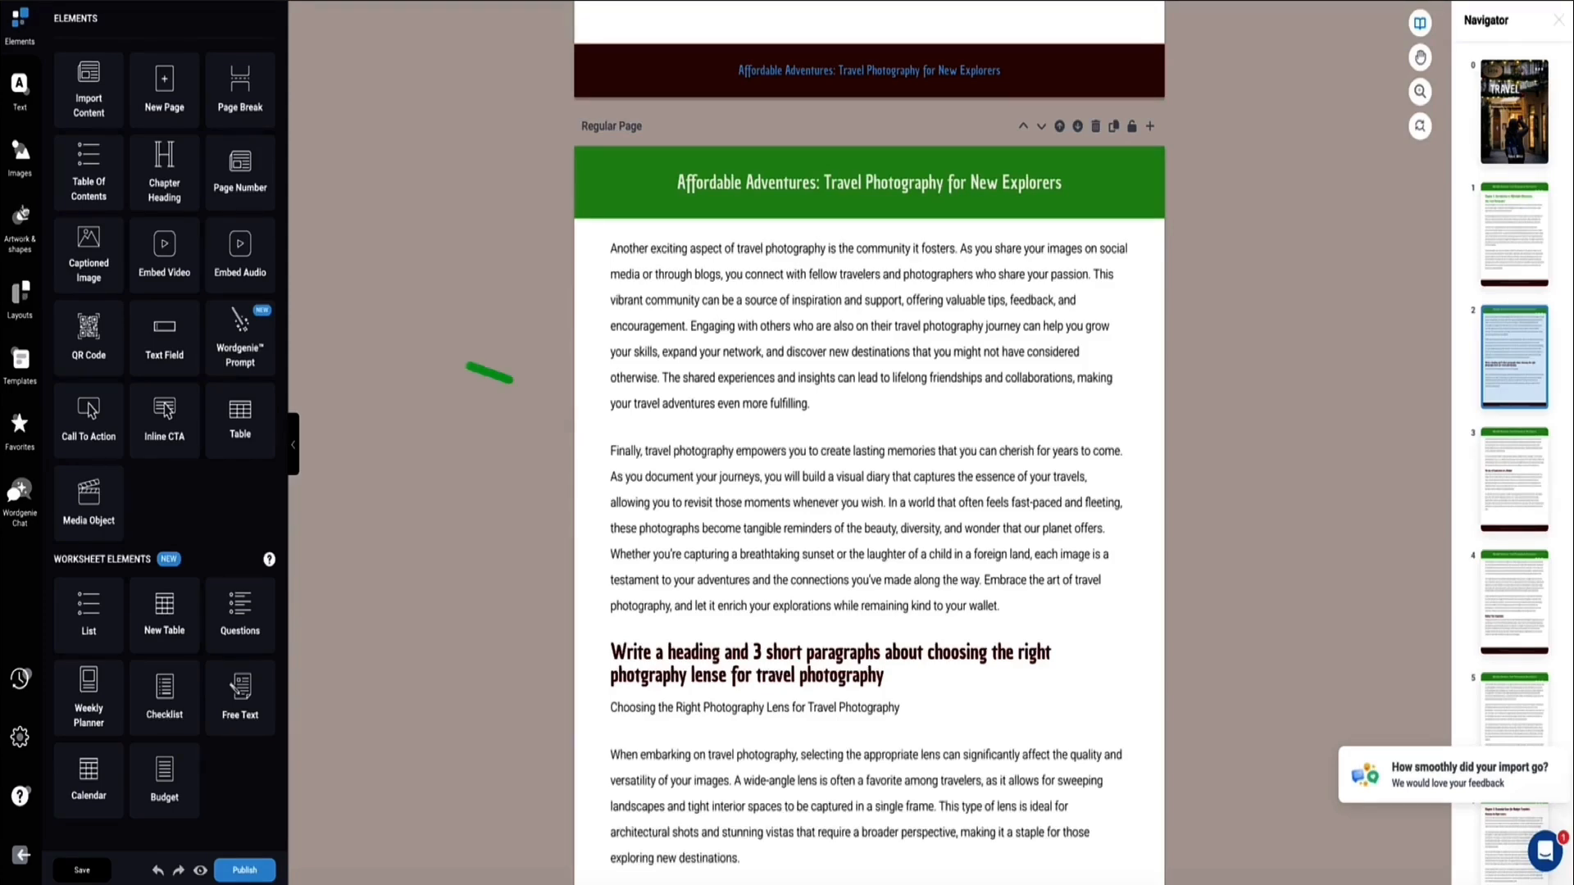
click(18, 164)
drag(189, 216, 880, 383)
click(717, 378)
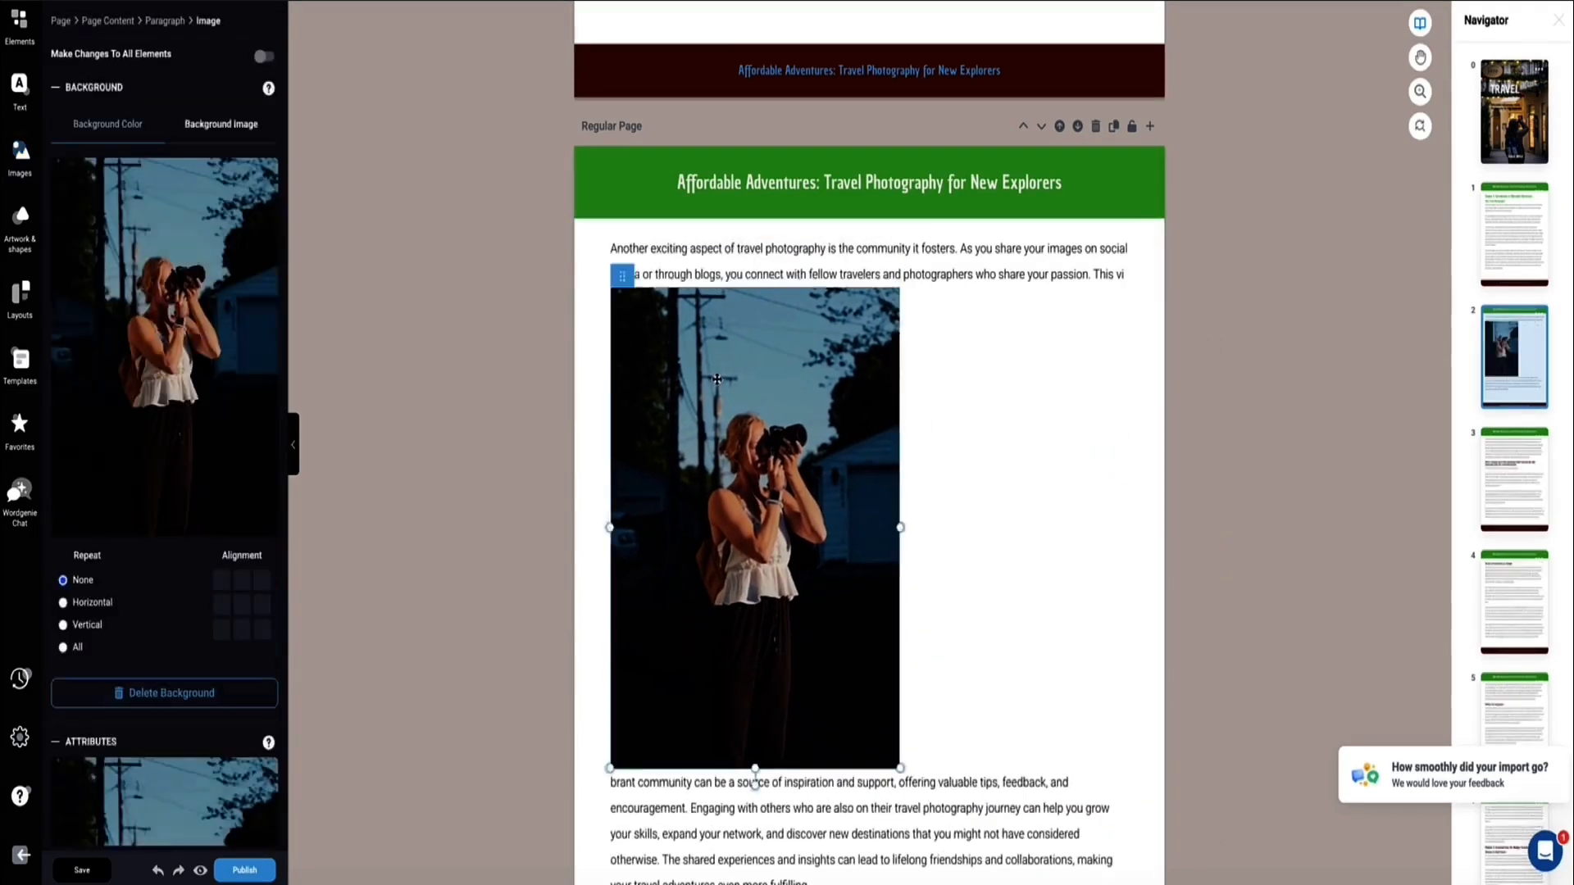
drag(717, 379, 691, 331)
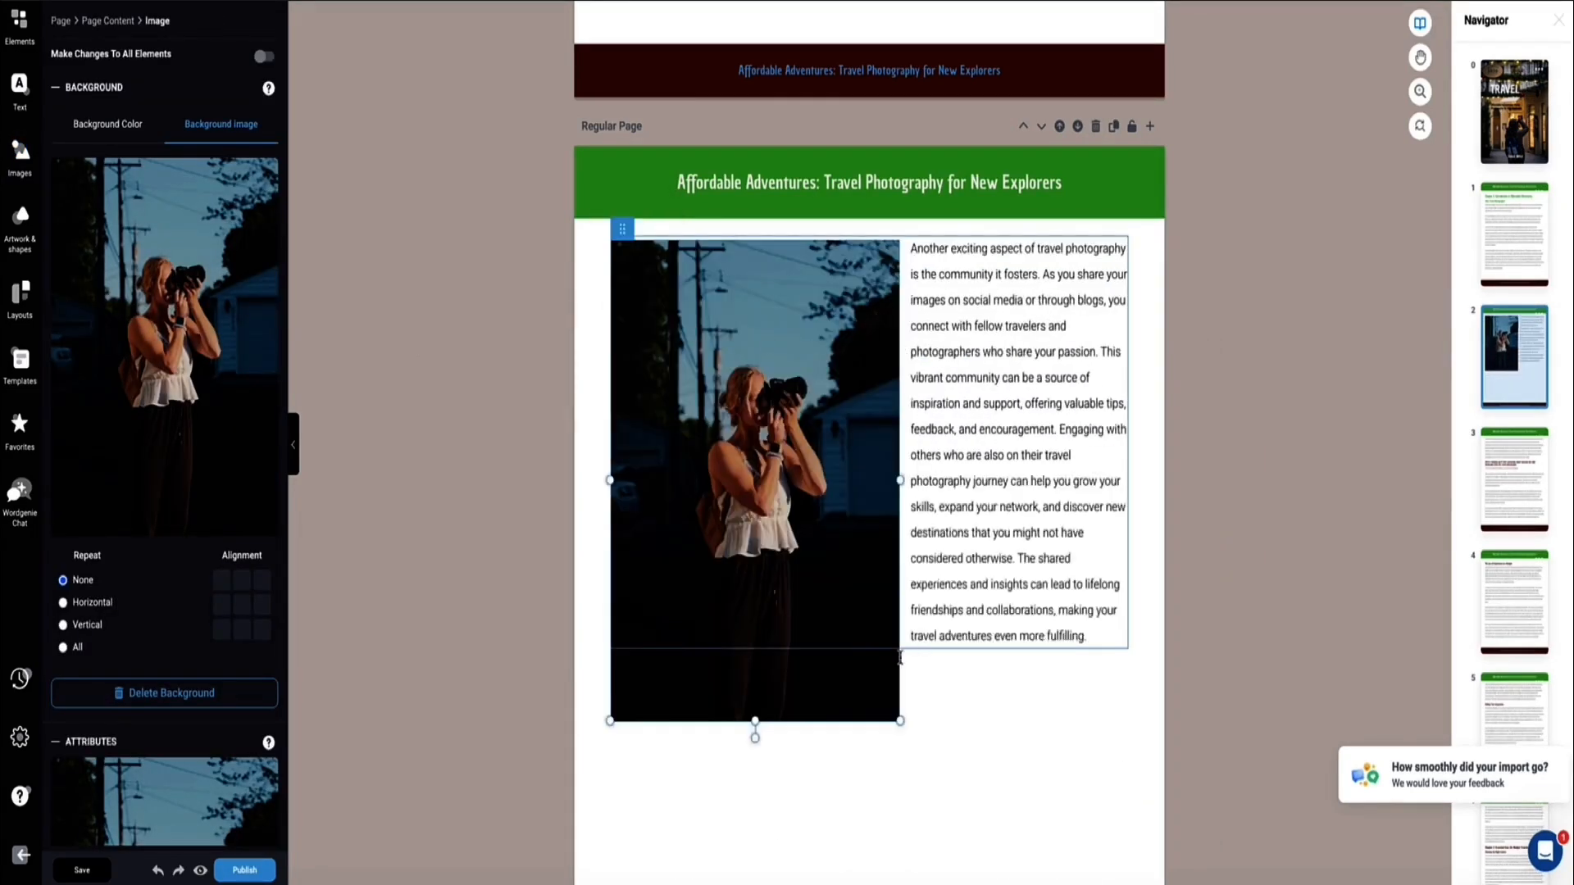
drag(899, 655, 751, 397)
Split the paragraph beside the photo so new paragraphs start at "This vibrant community" and "The shared experiences"
click(1049, 300)
key(Return)
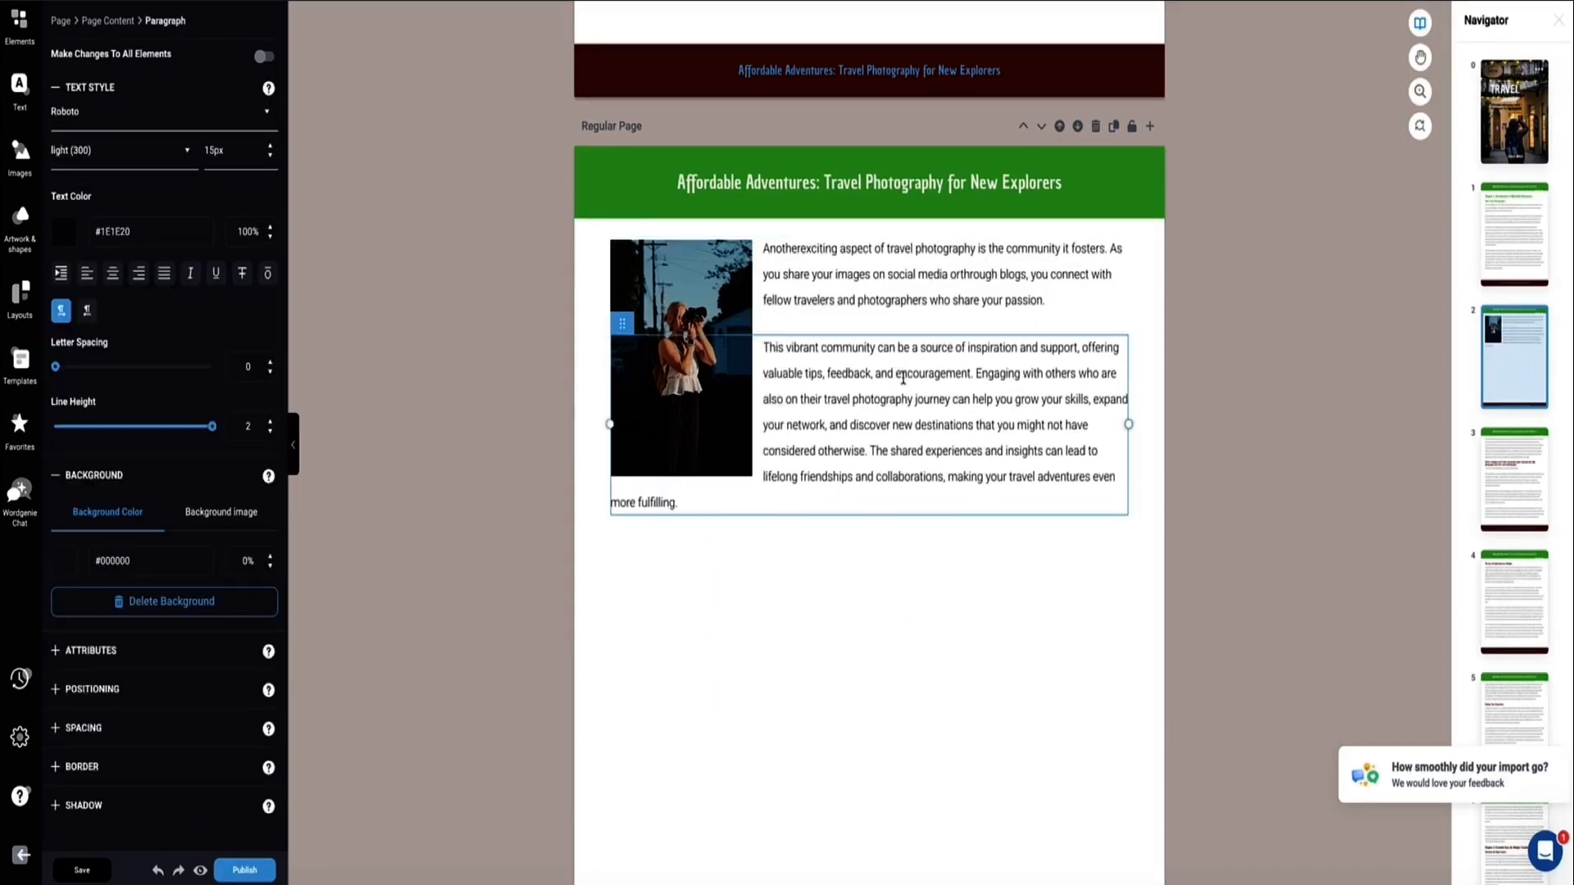
click(868, 450)
key(Return)
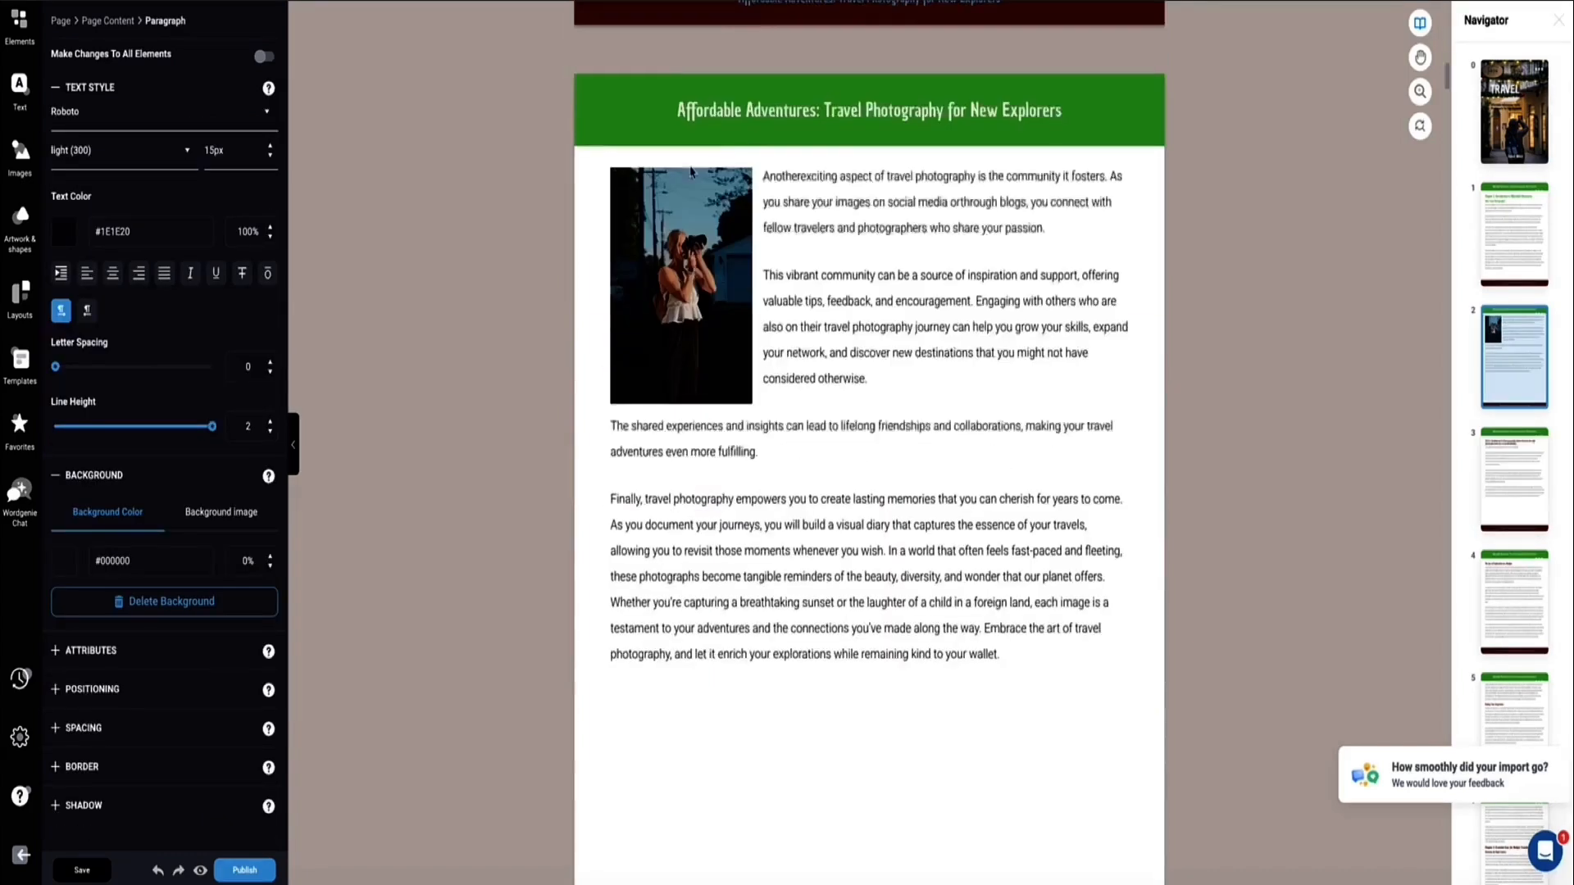
Search the artworks for "traveling" and place the green-and-white suitcase in the page's lower right corner, above the footer
scroll(756, 351, down, 2)
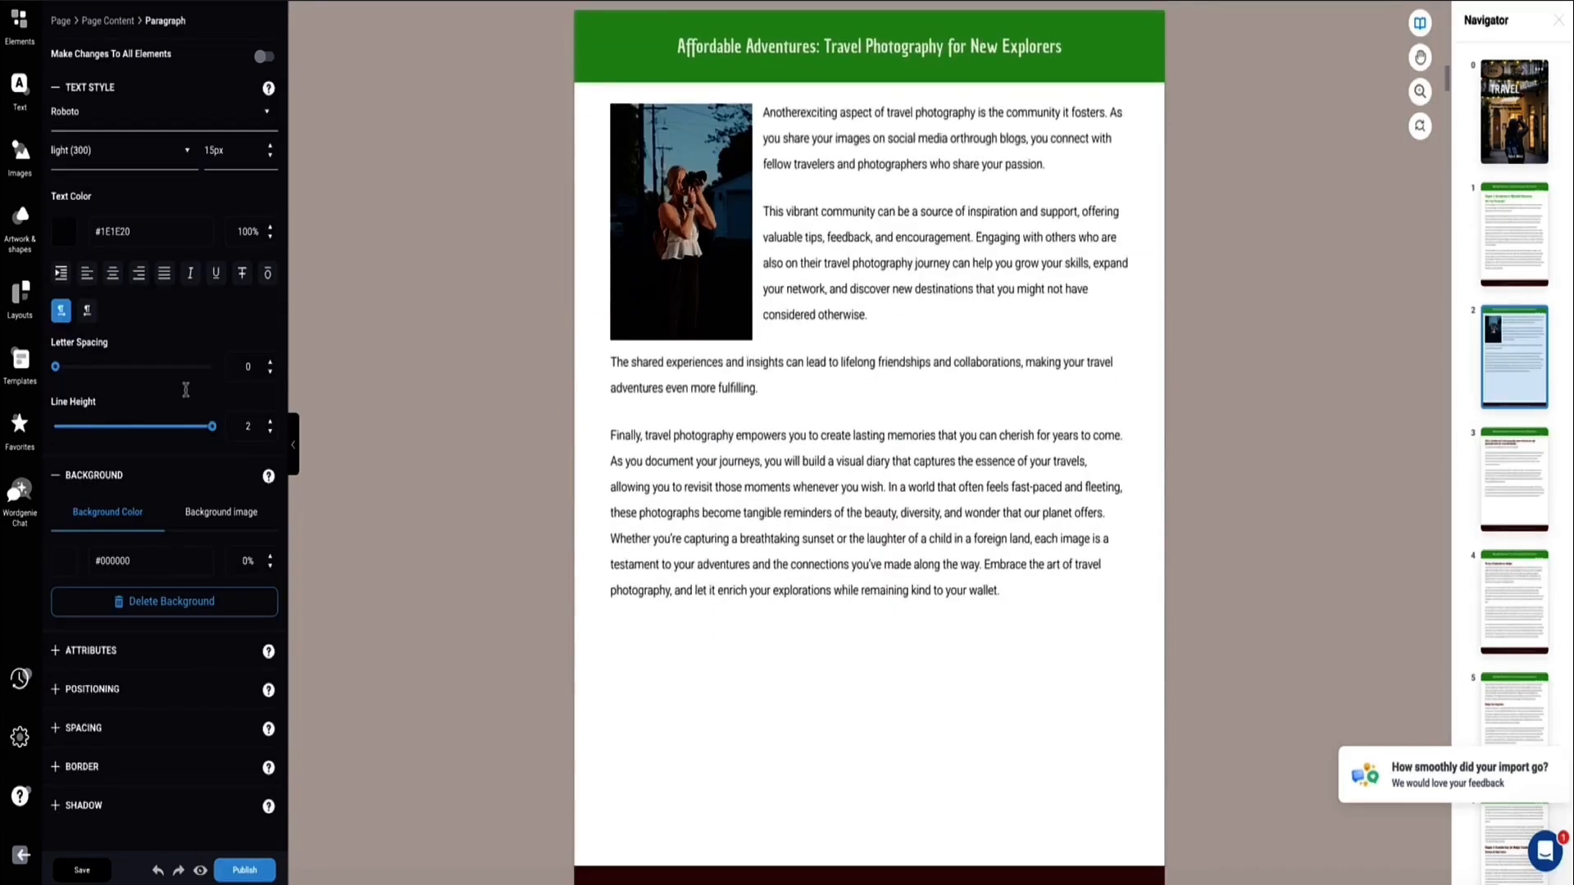
click(20, 225)
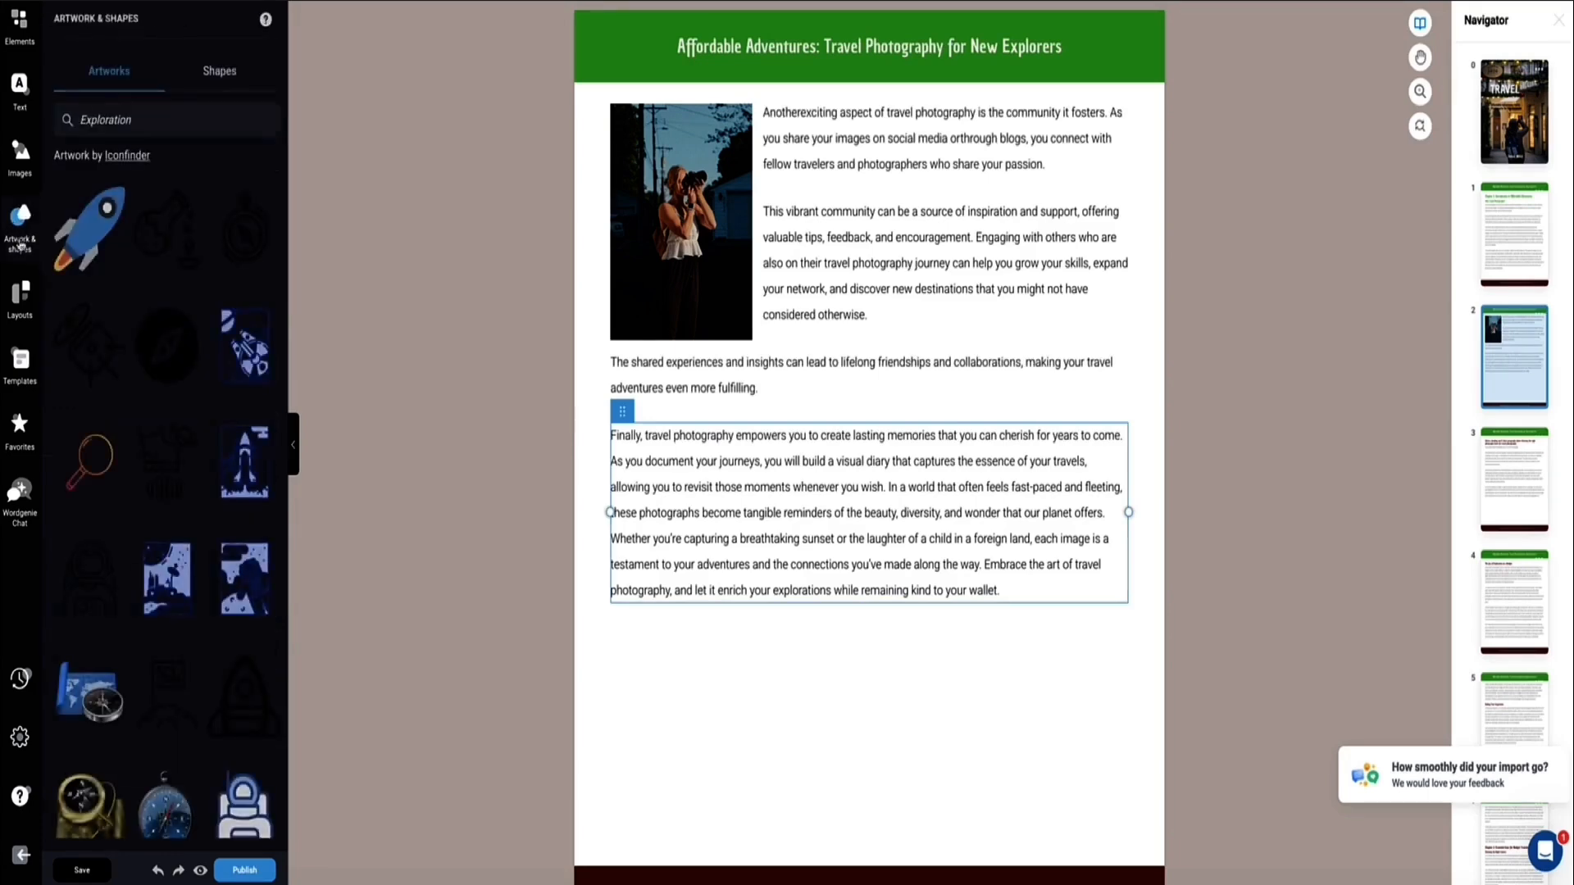
double_click(121, 115)
text(t)
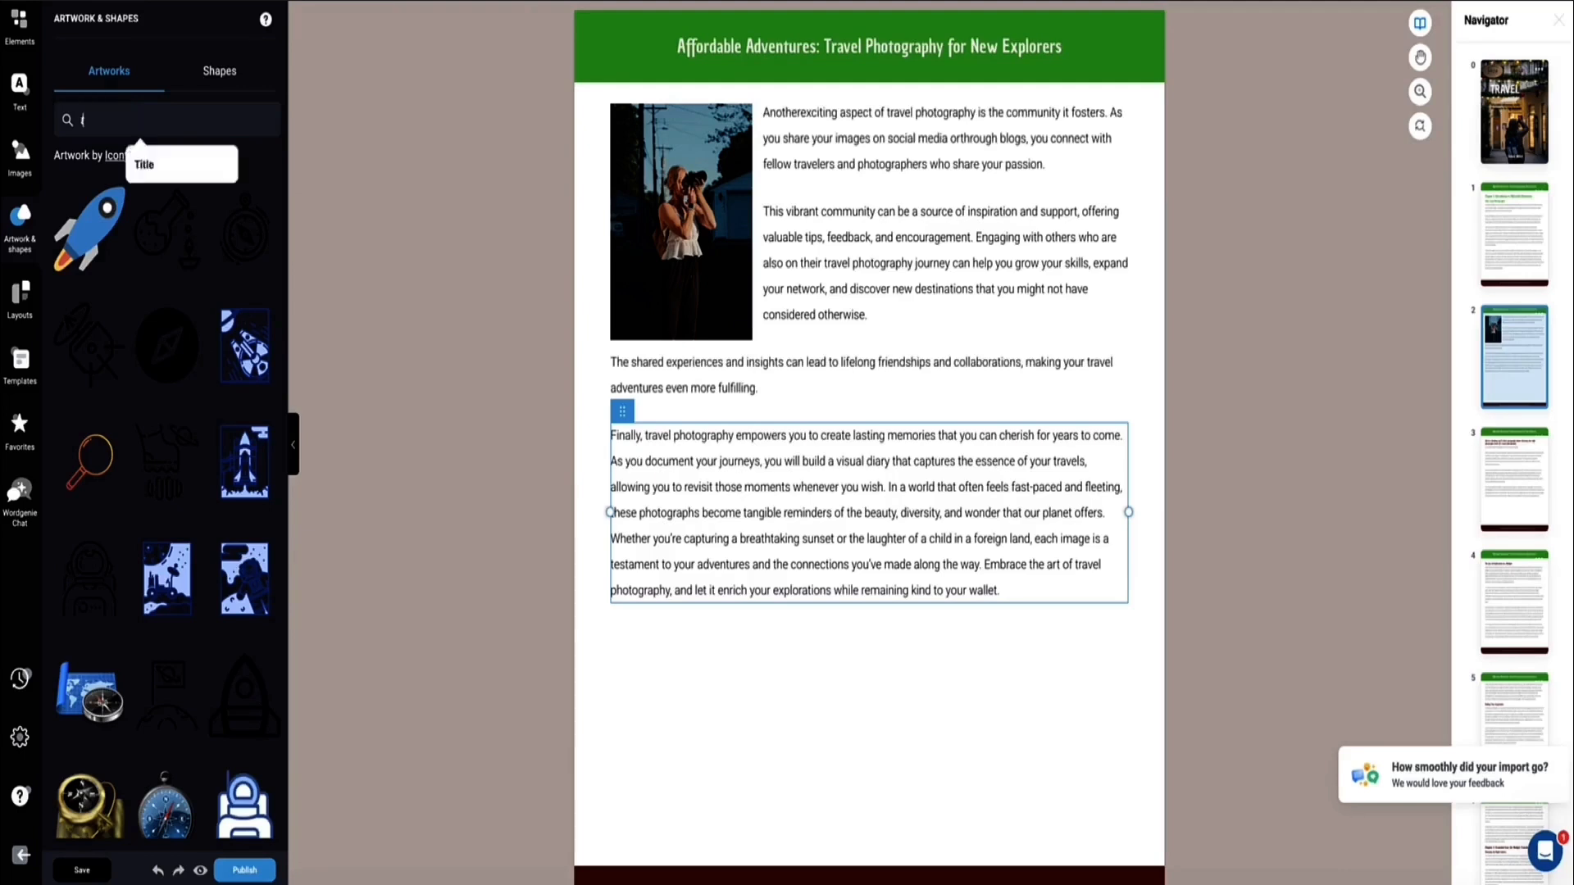
drag(169, 235, 1018, 791)
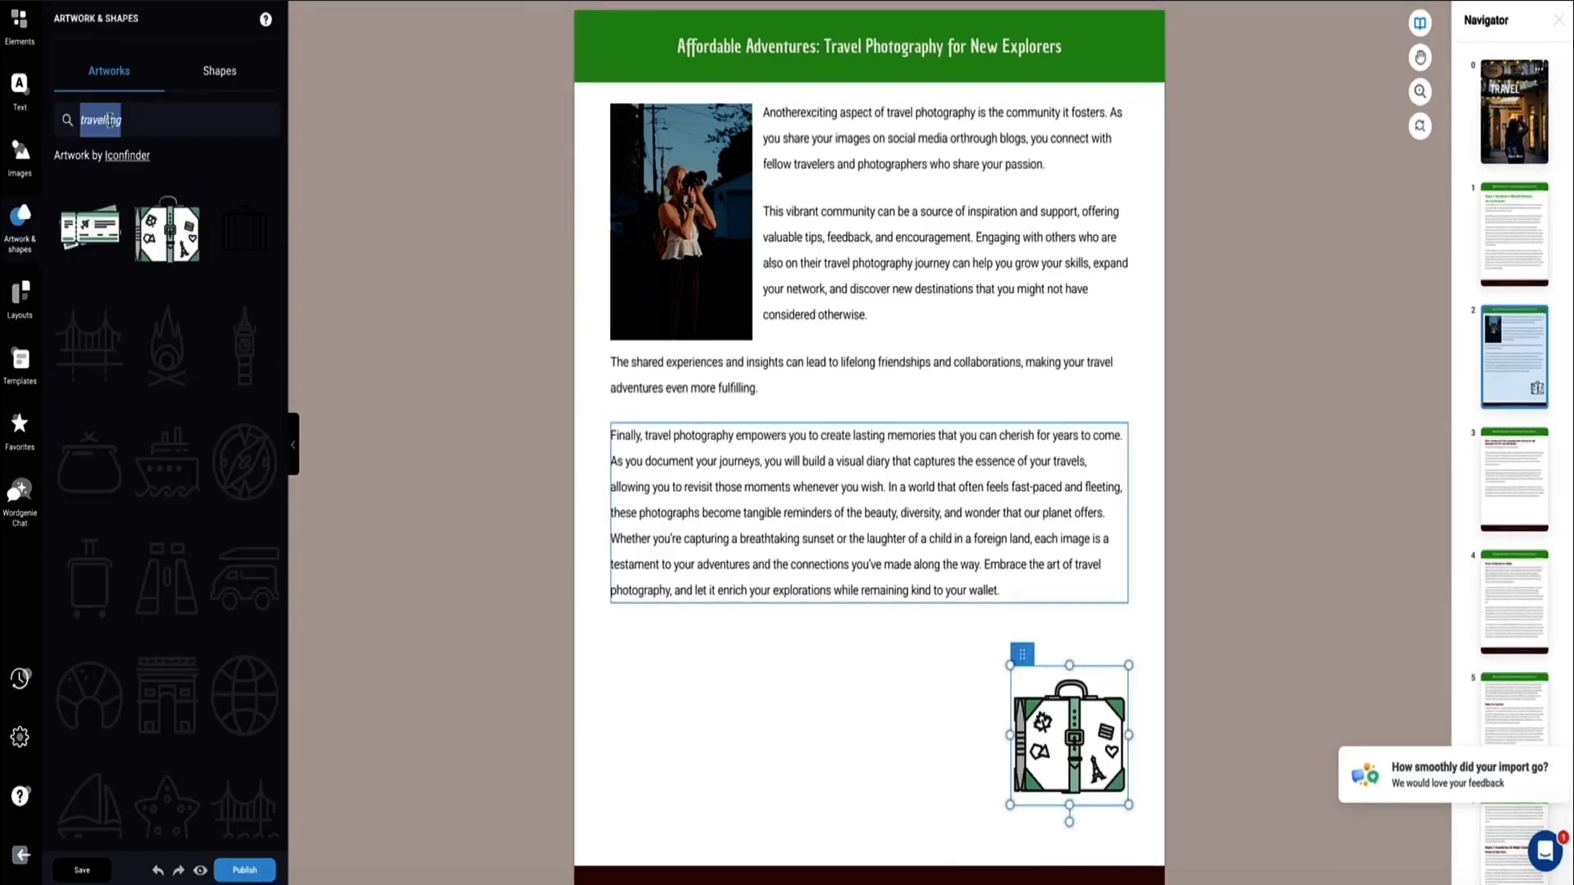
Add a red camera artwork at the page's lower left, aligned with the text, and start a new paragraph at "In a world that often feels"
text(c)
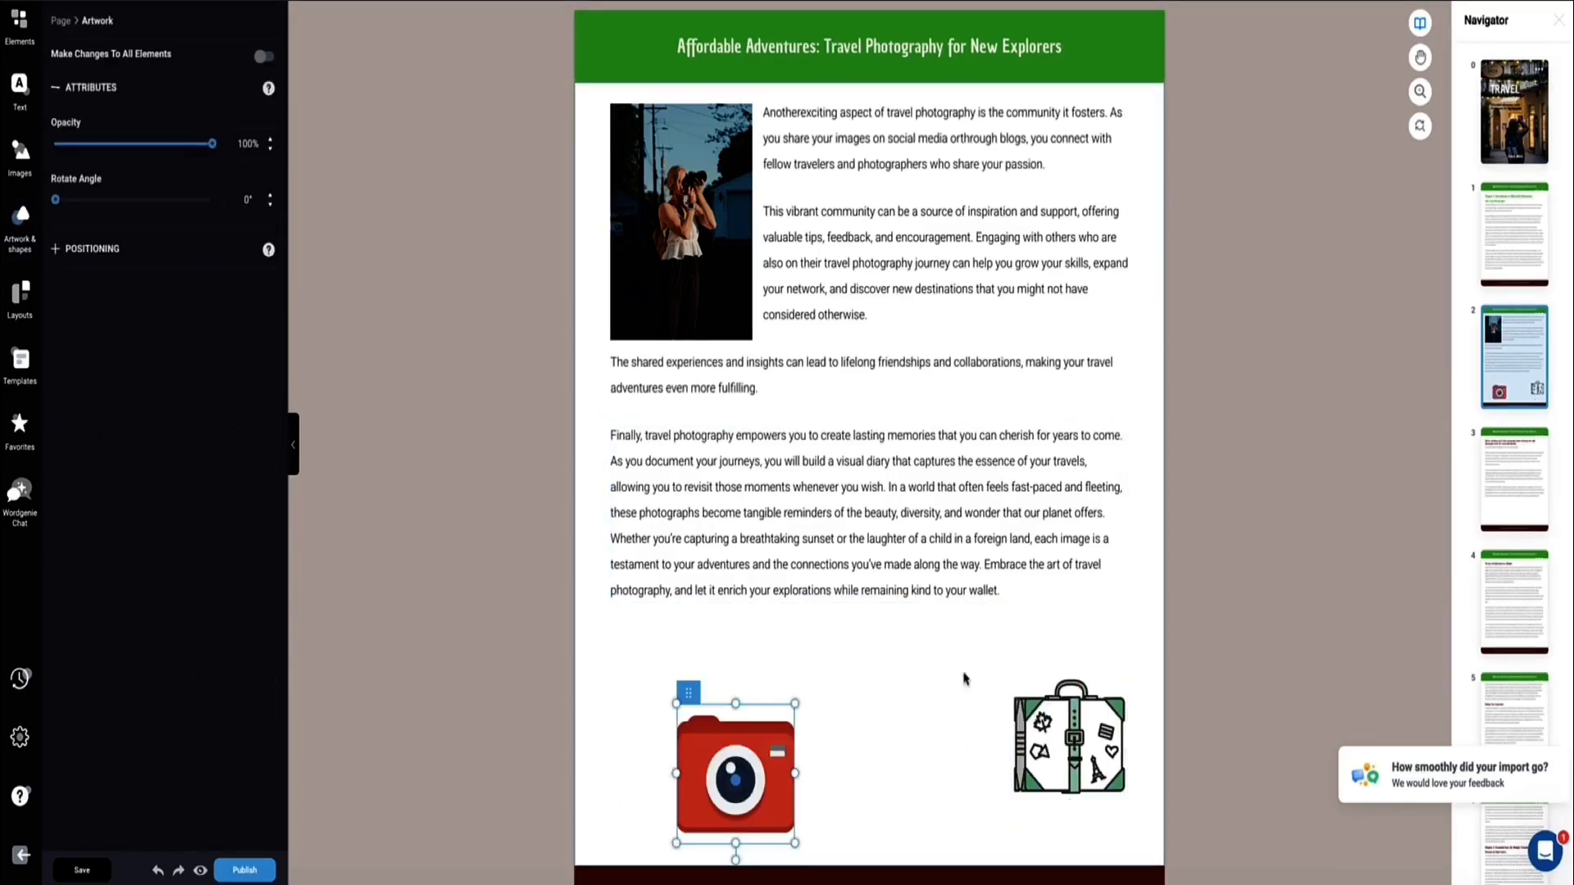
drag(734, 776, 669, 719)
click(787, 530)
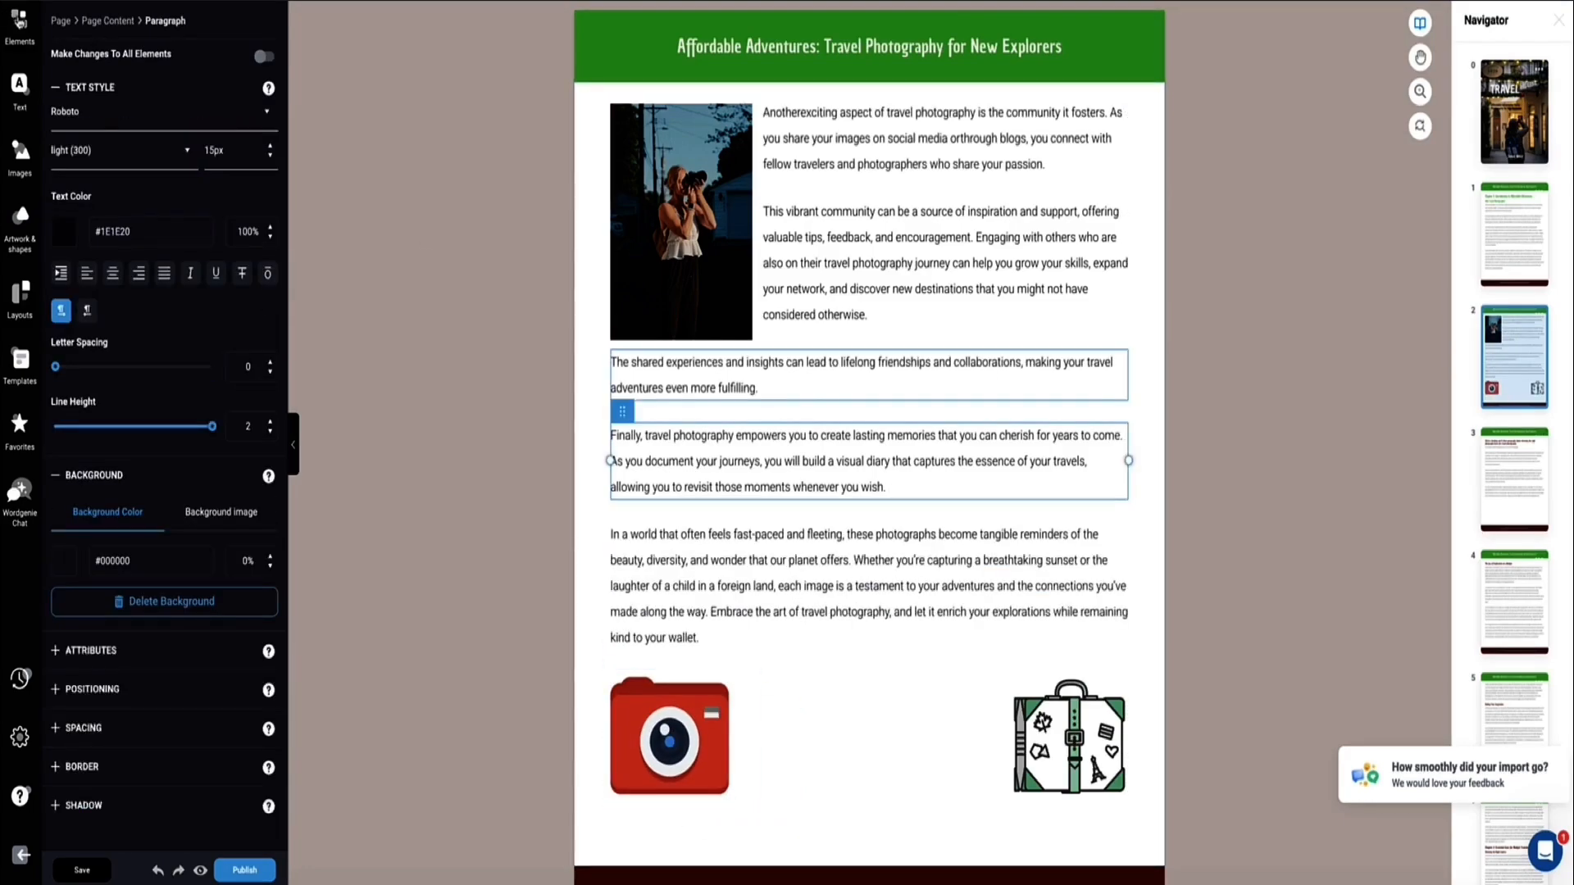
Insert a Call To Action block above the heading "The Joy of Exploration on a Budget"
click(19, 20)
scroll(698, 328, down, 10)
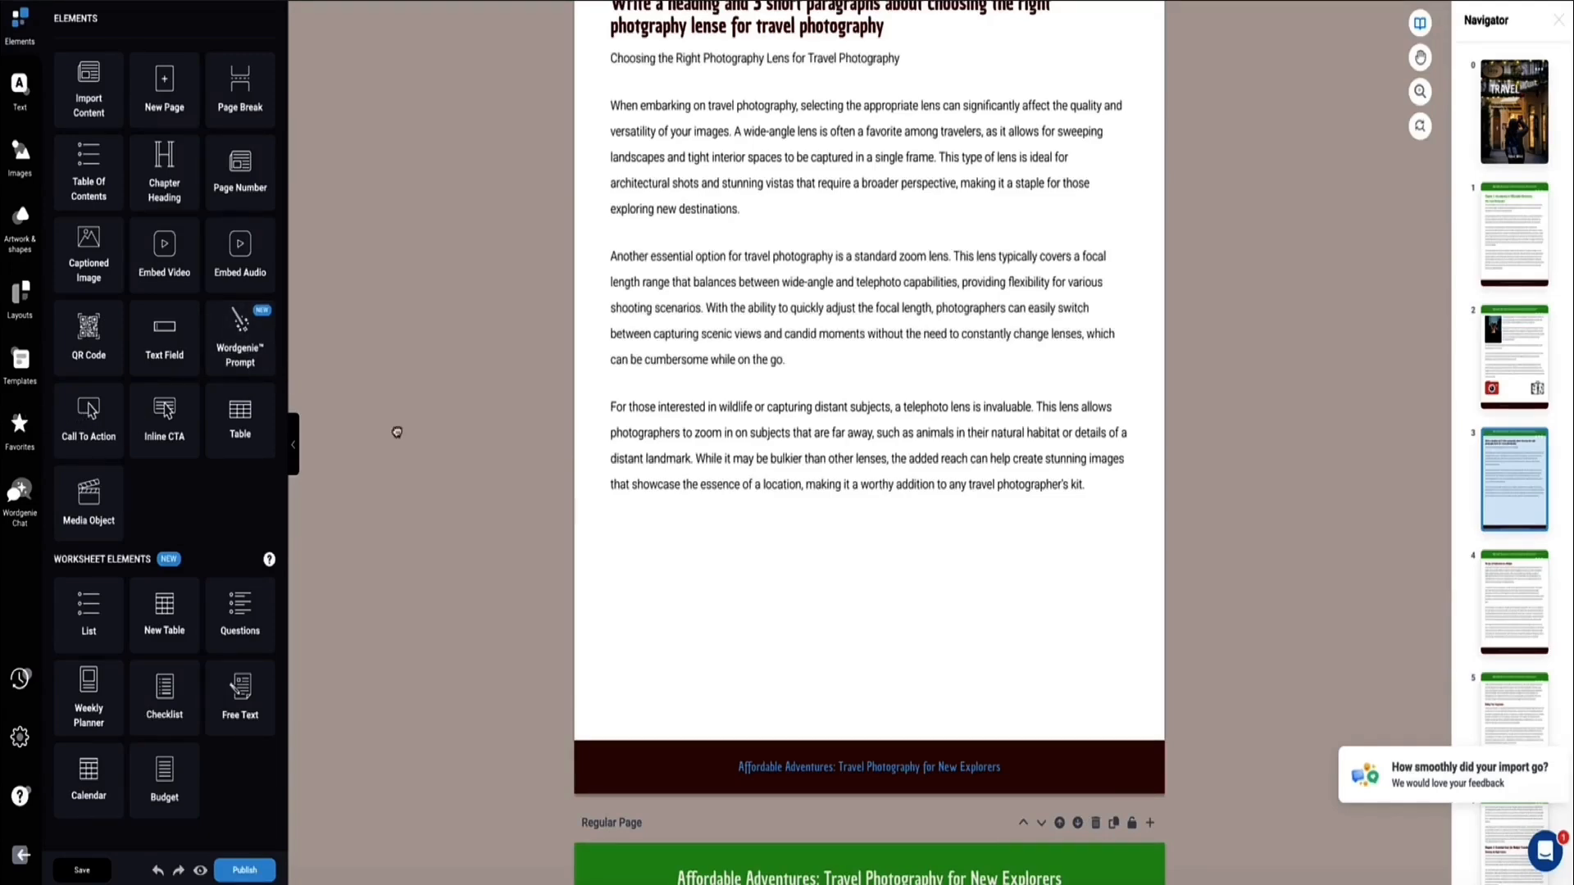
drag(397, 432, 838, 459)
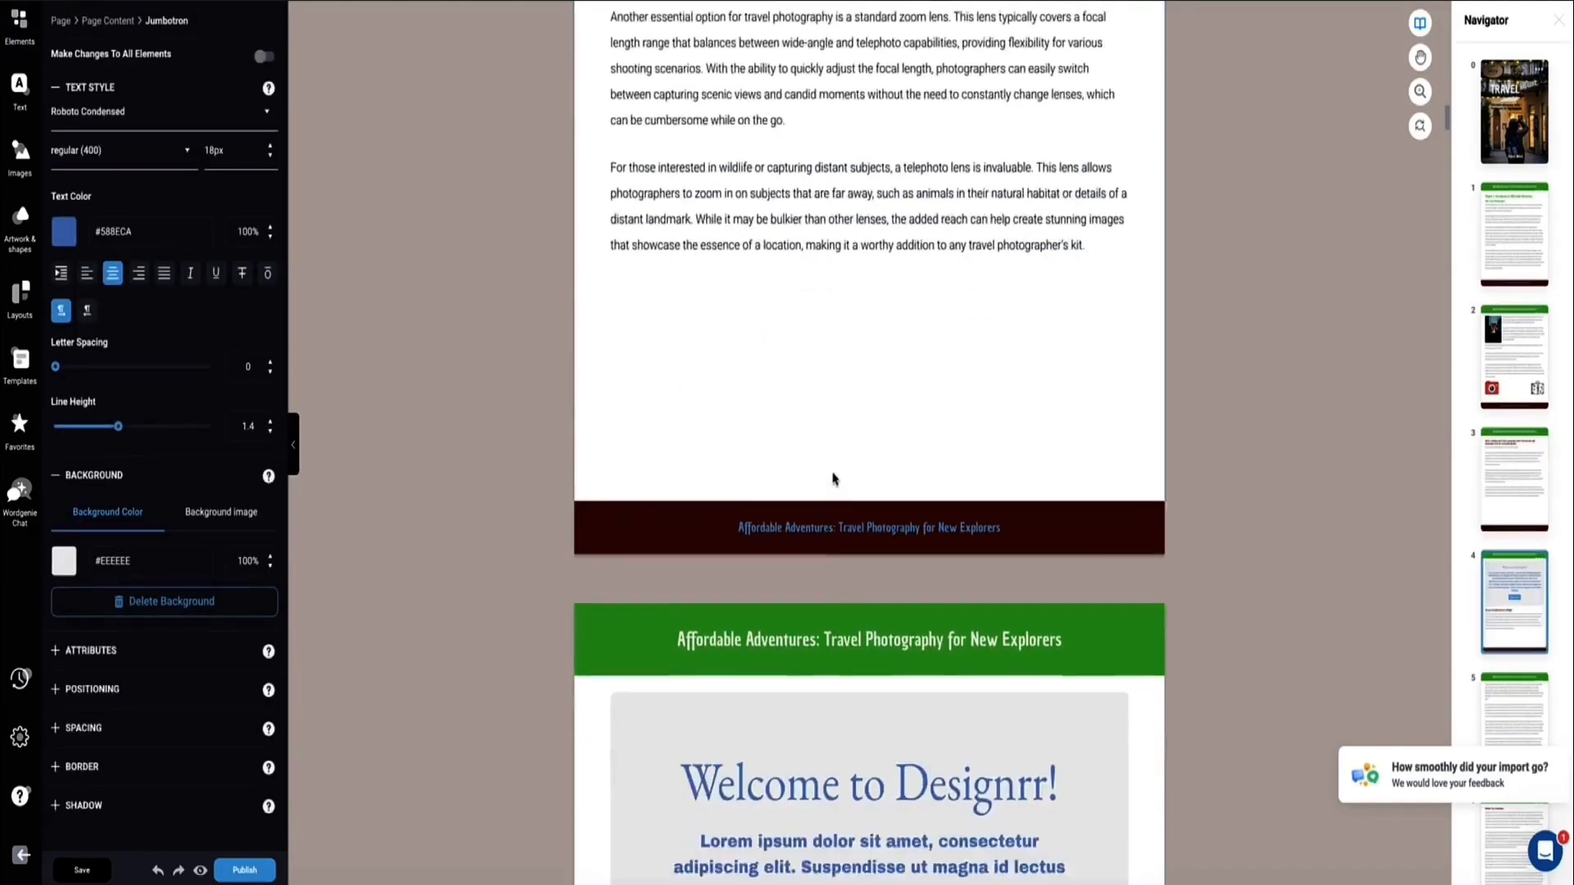
Change the call-to-action heading to "Take My Travel Photography Course!" and its body text to "Shortcut your learning today!"
scroll(833, 480, down, 5)
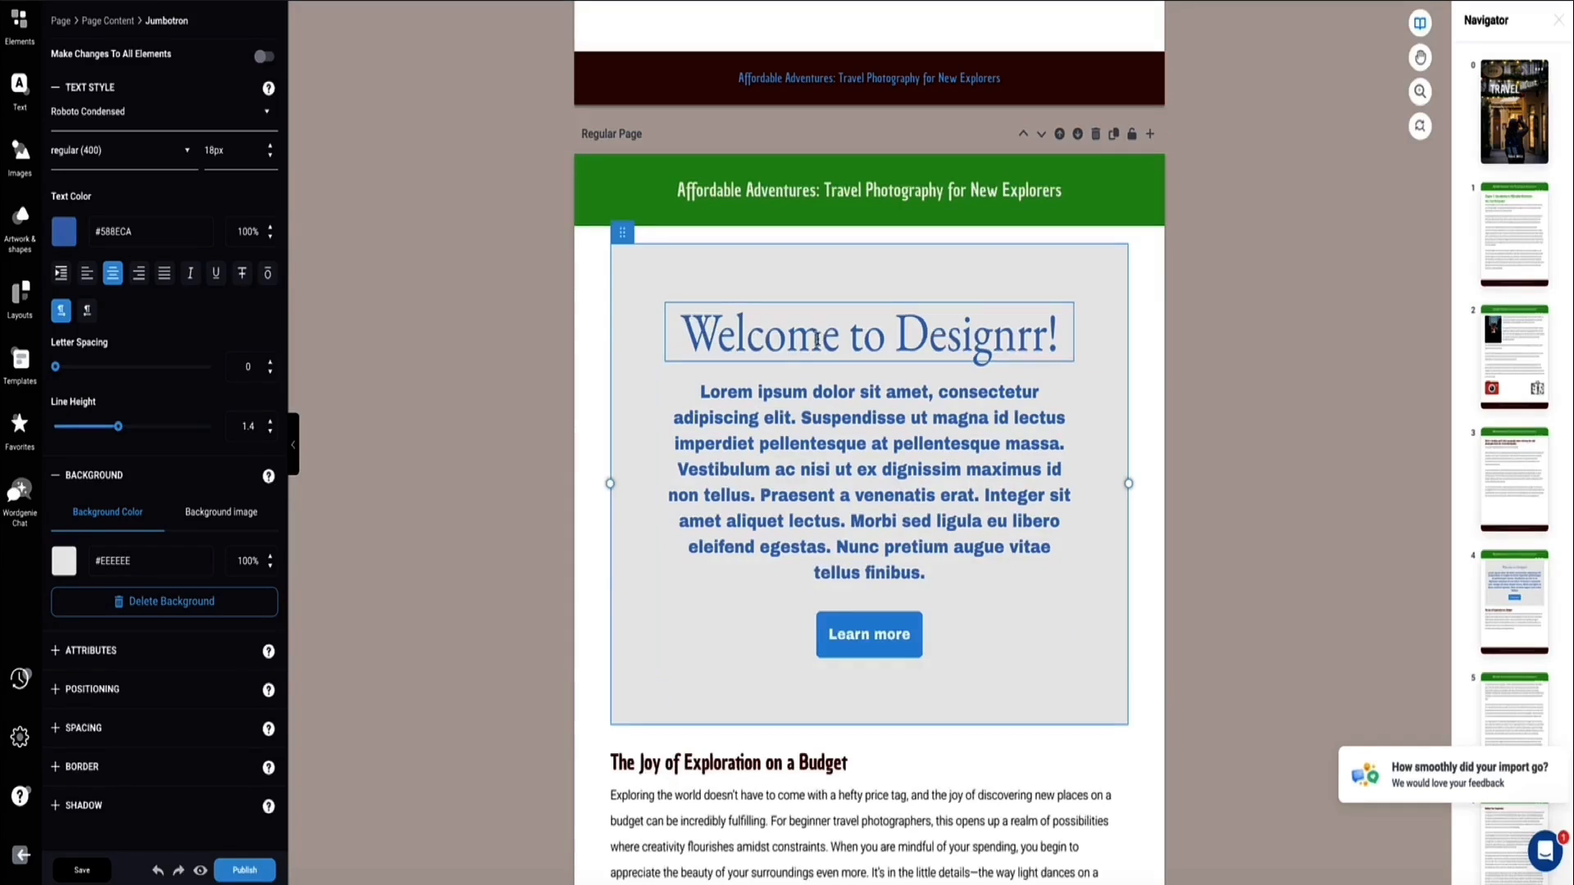
double_click(780, 426)
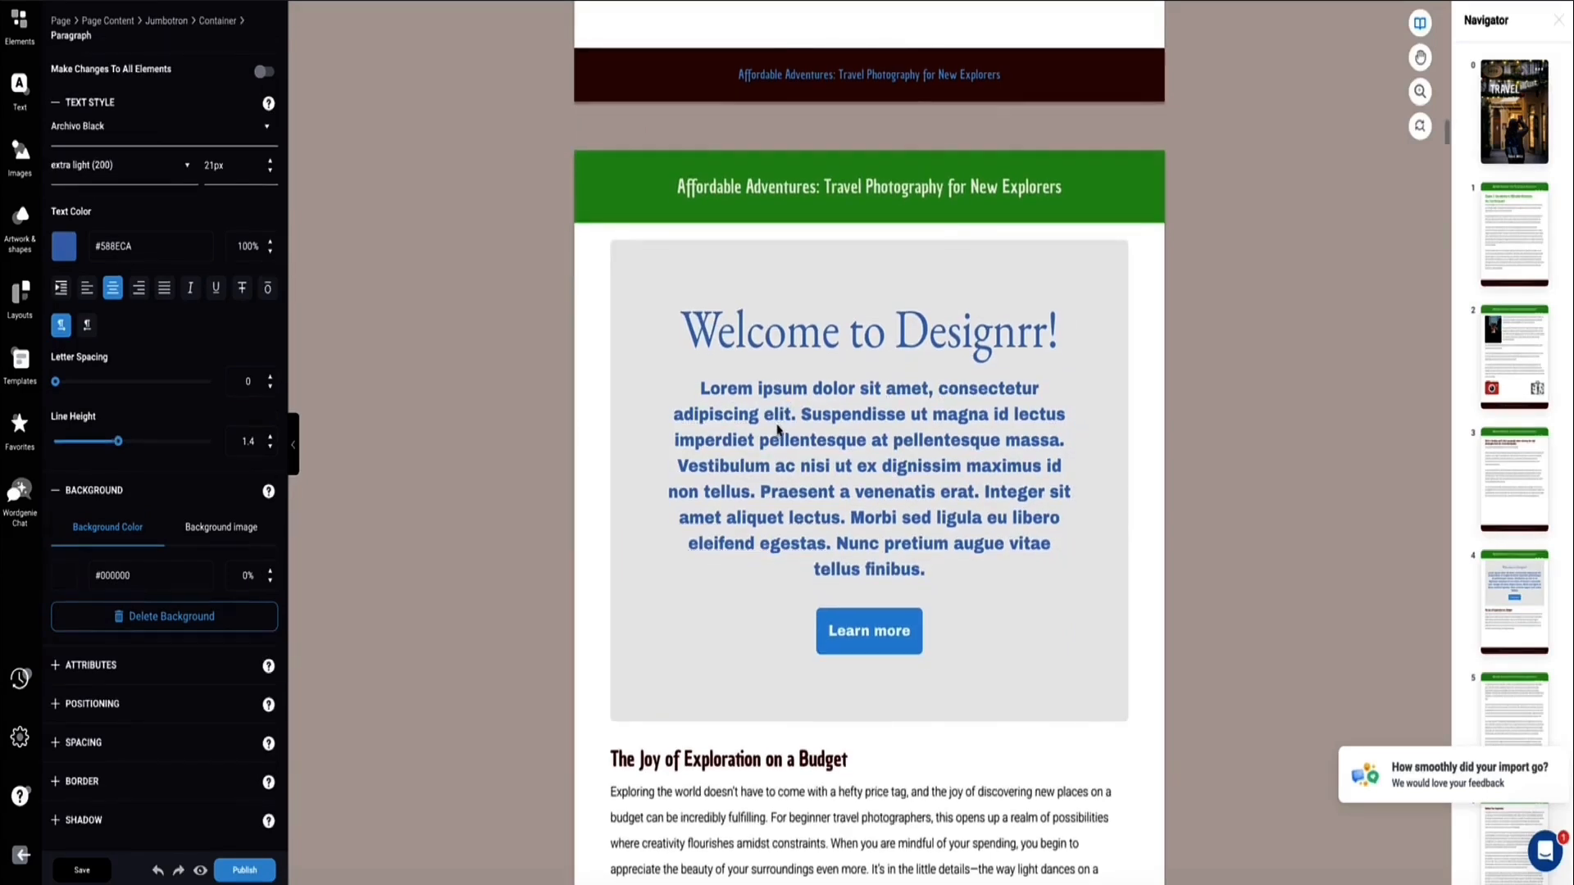
double_click(823, 331)
triple_click(823, 332)
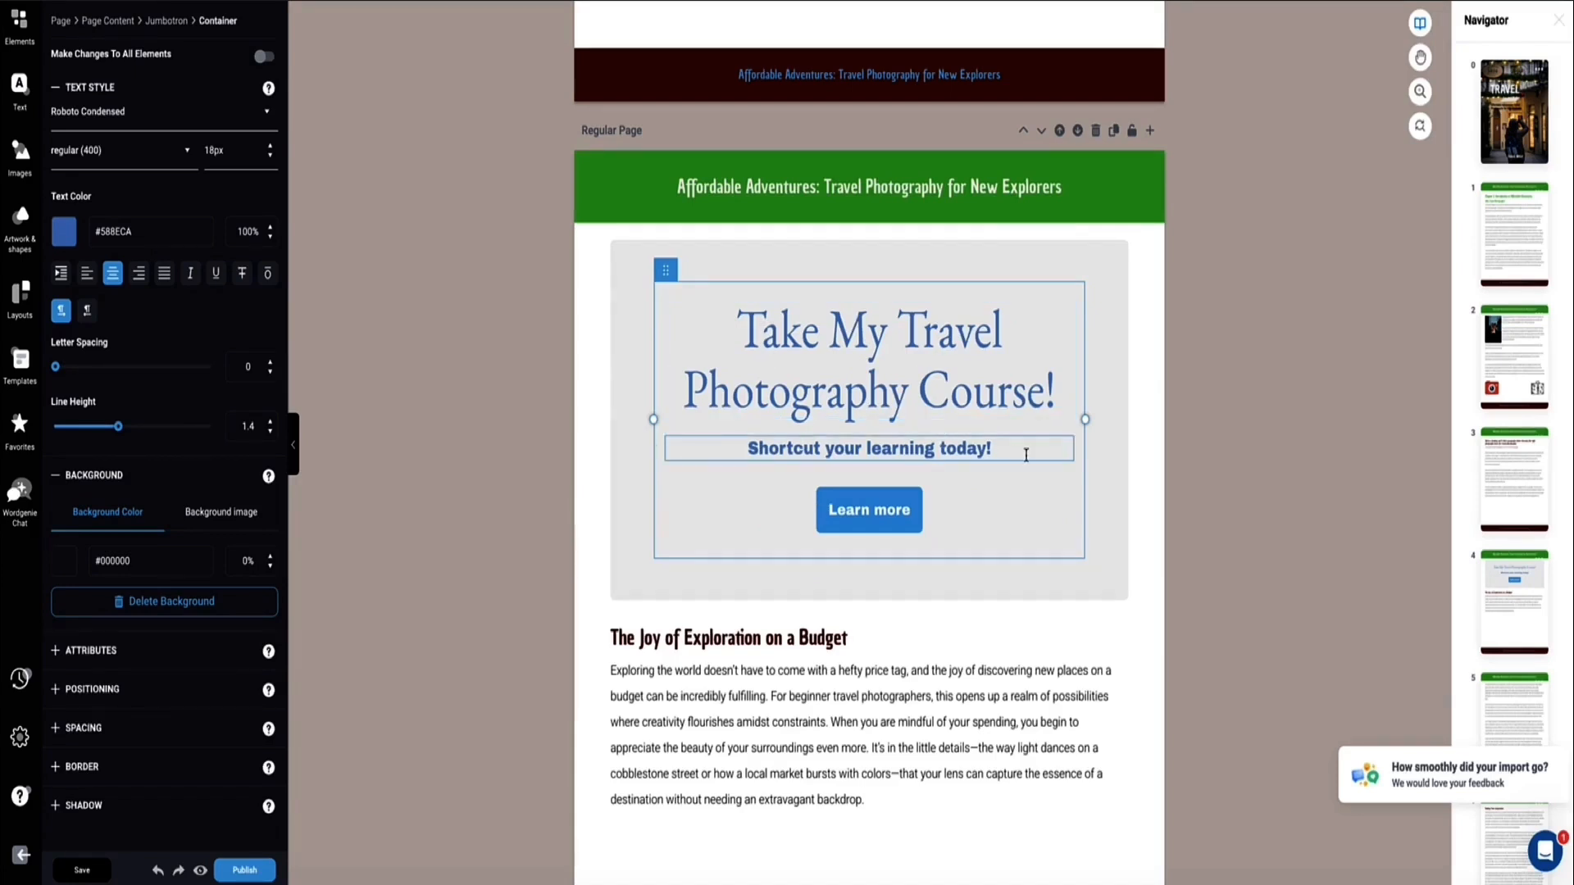
click(826, 518)
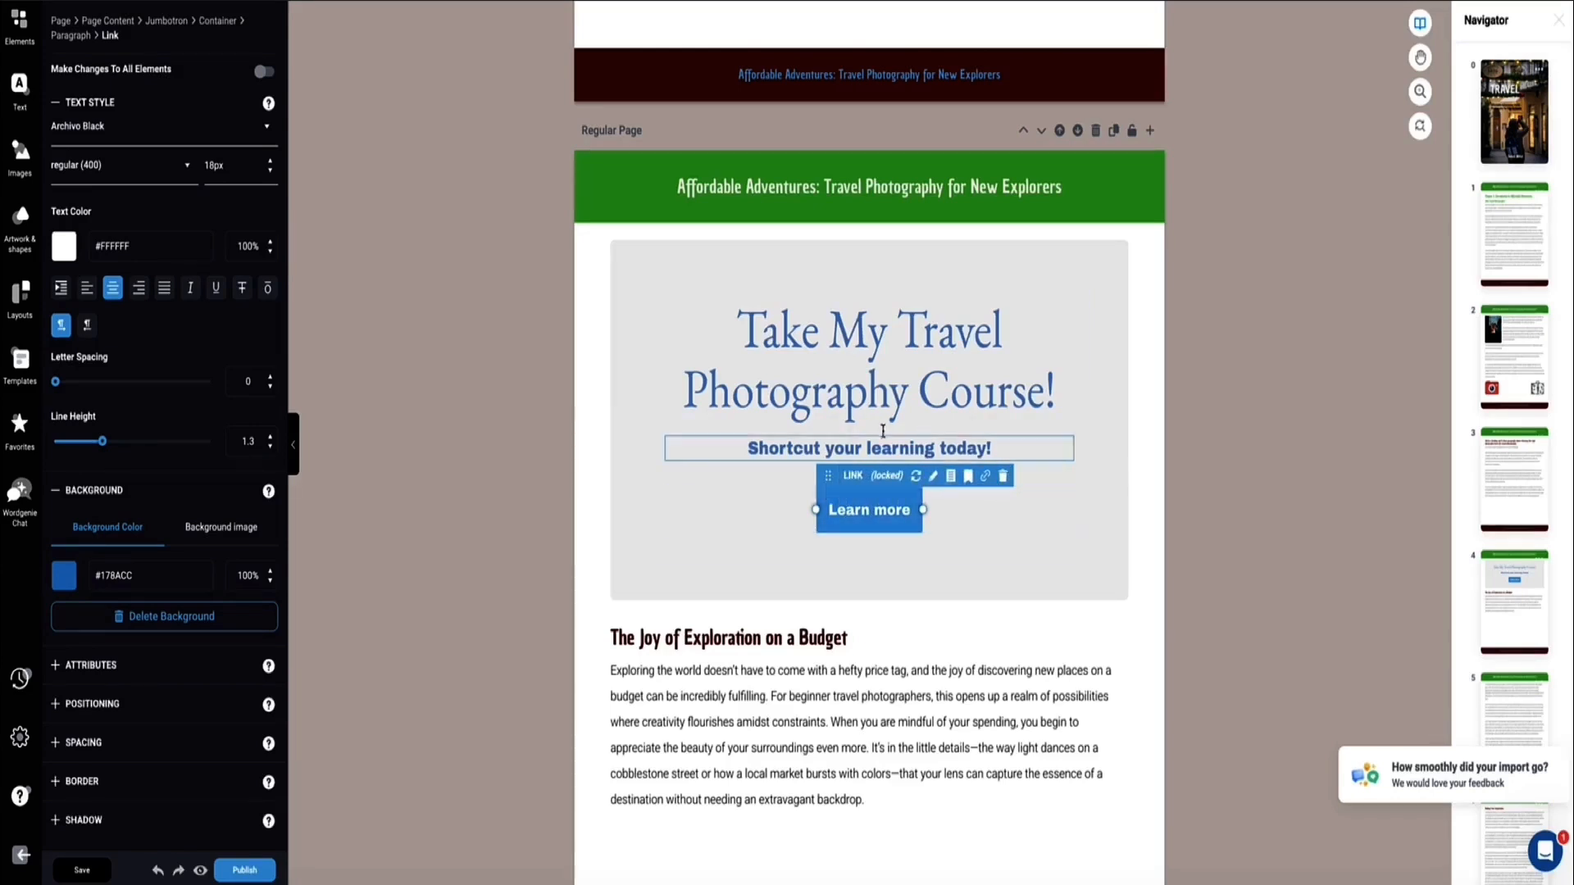
click(582, 432)
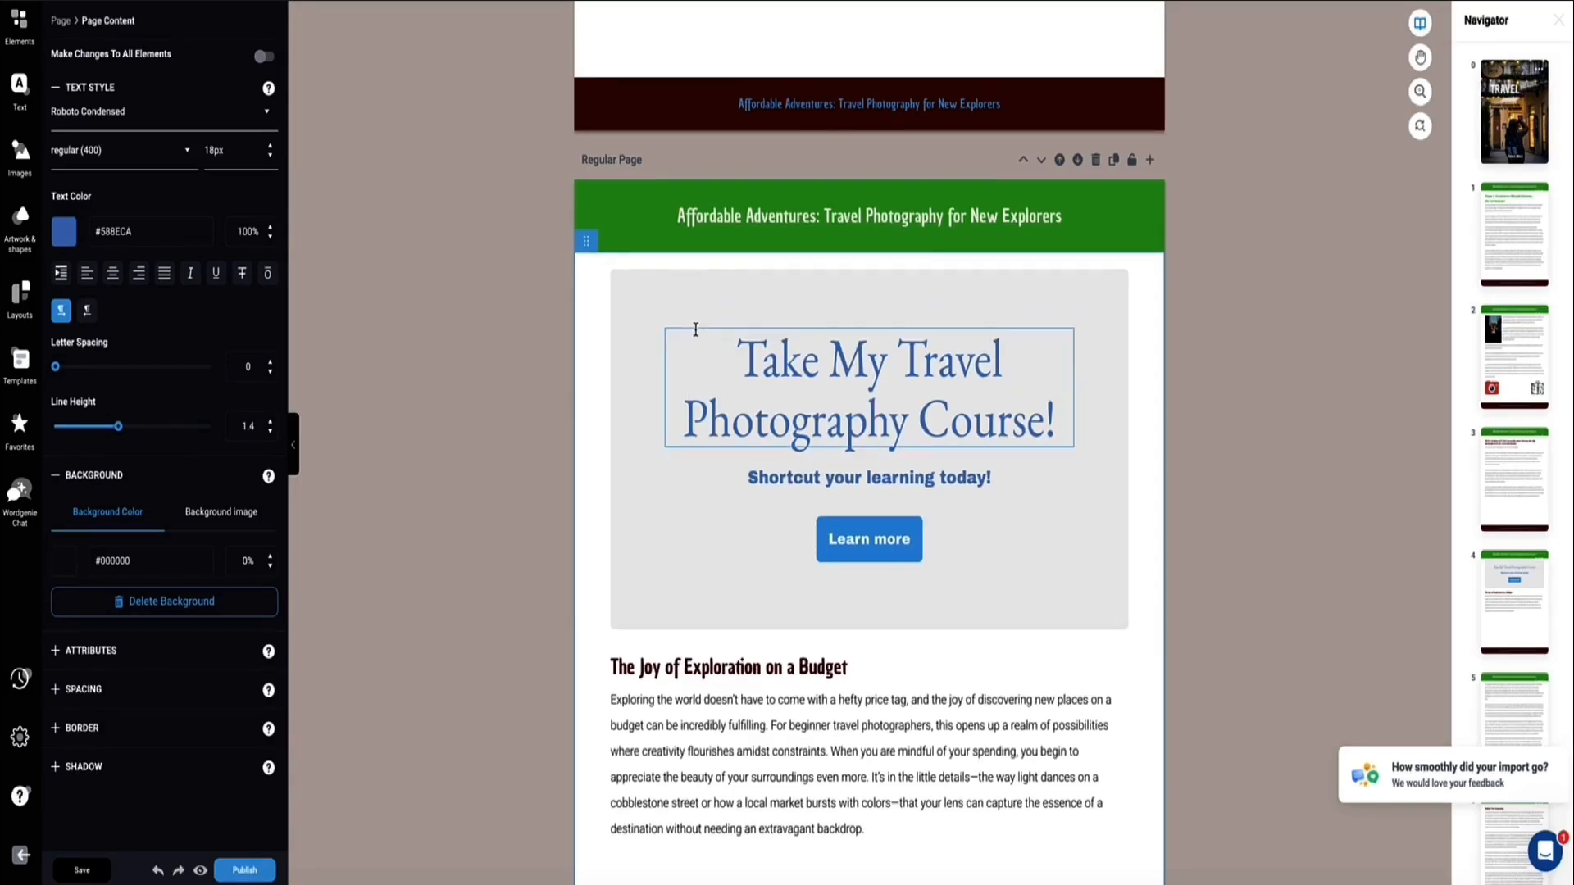
Save the eBook and export it as a compressed PDF for Adobe Reader
scroll(692, 328, down, 2)
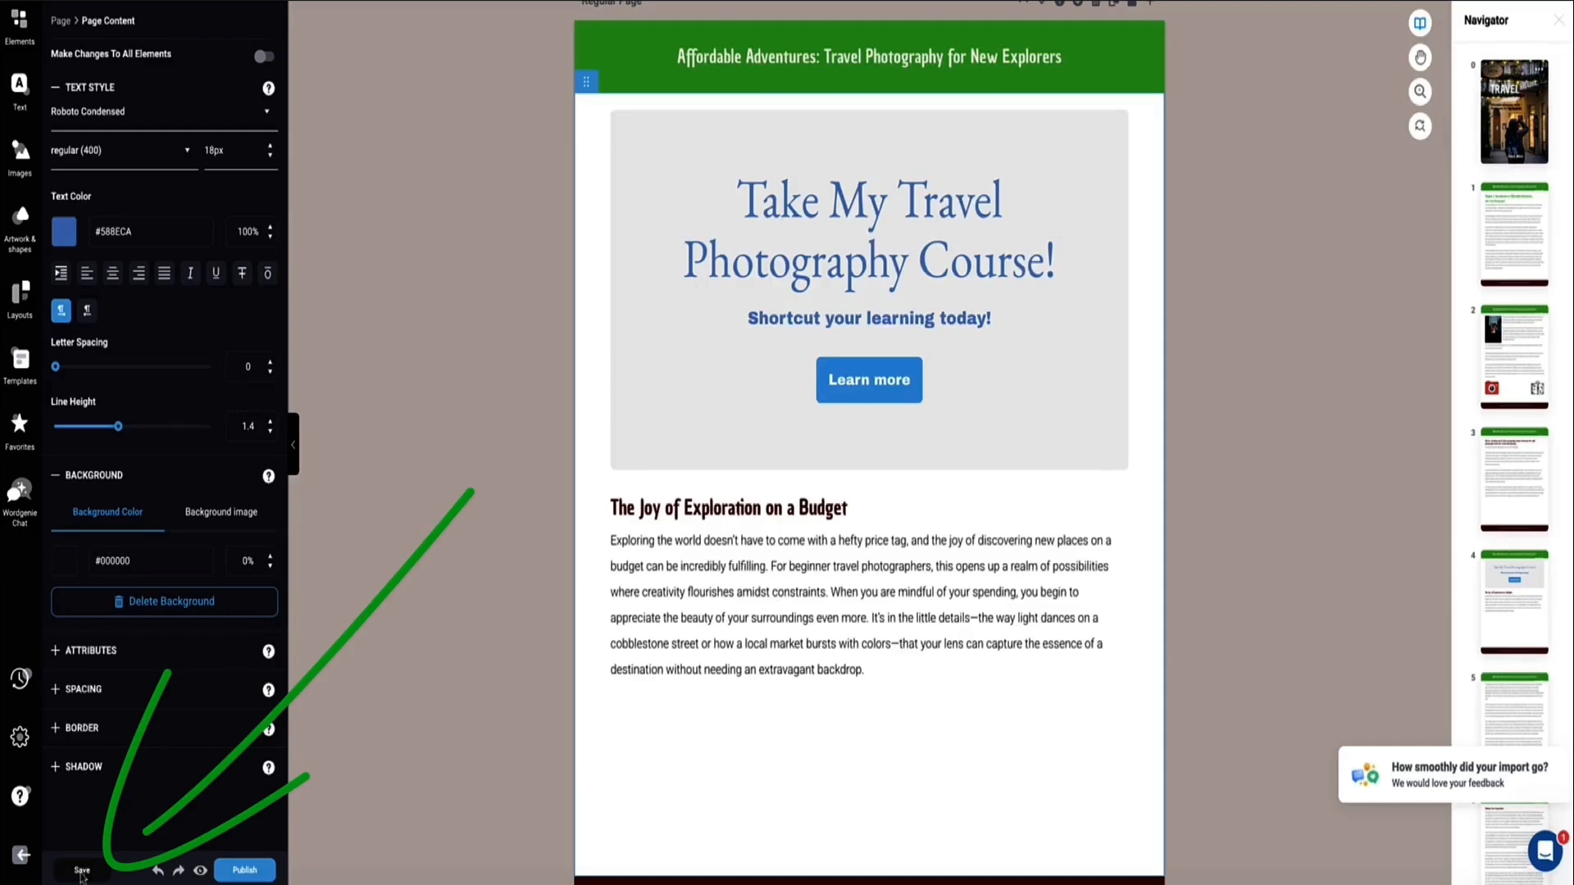
click(82, 872)
click(246, 870)
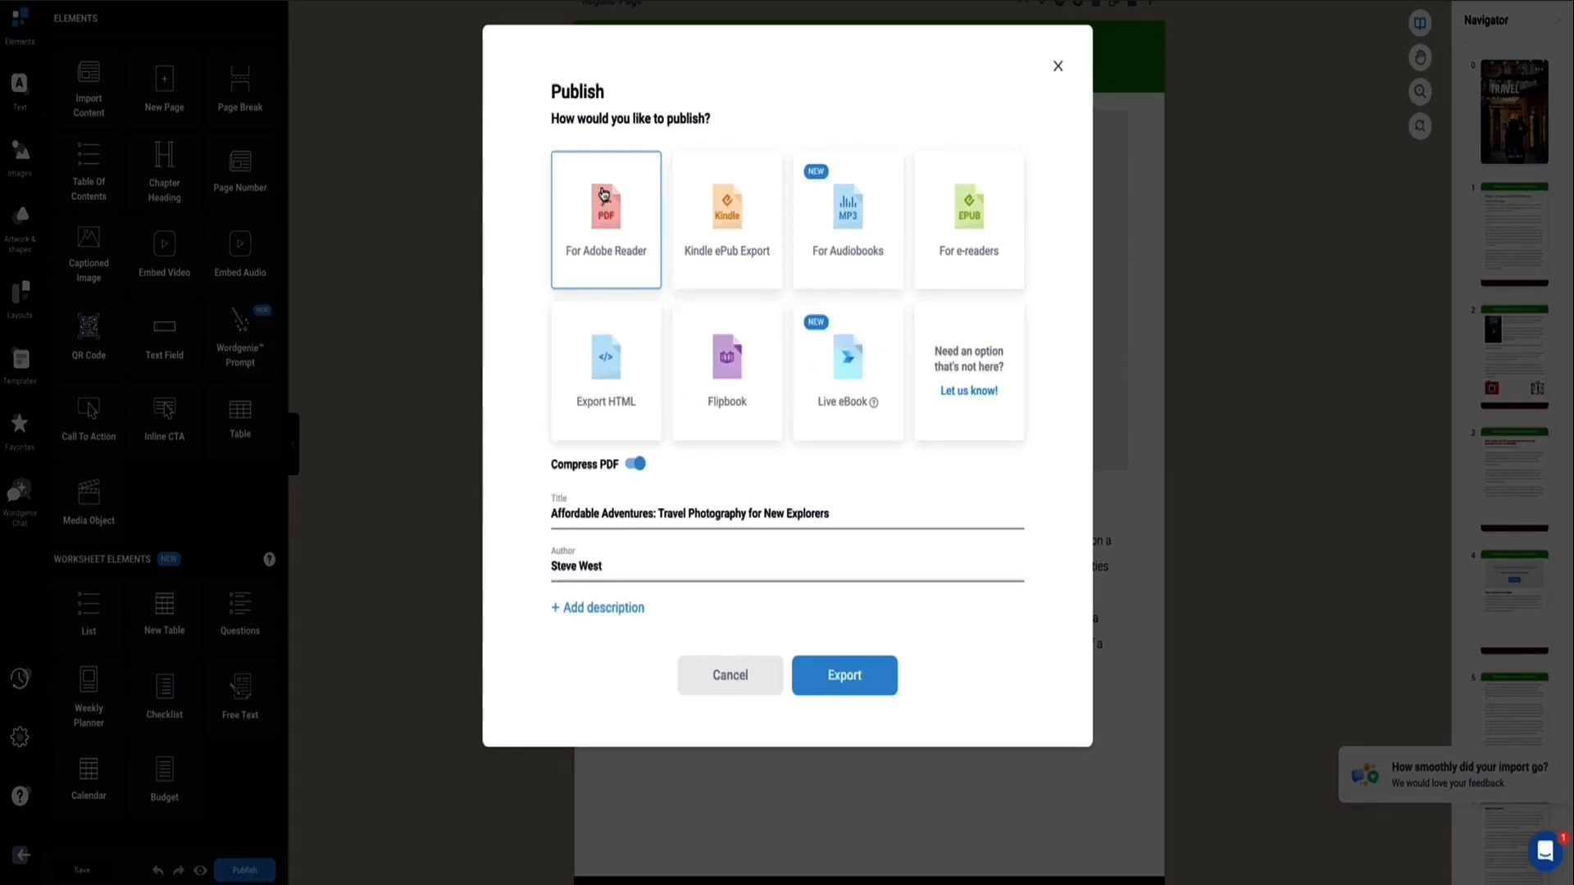
click(845, 675)
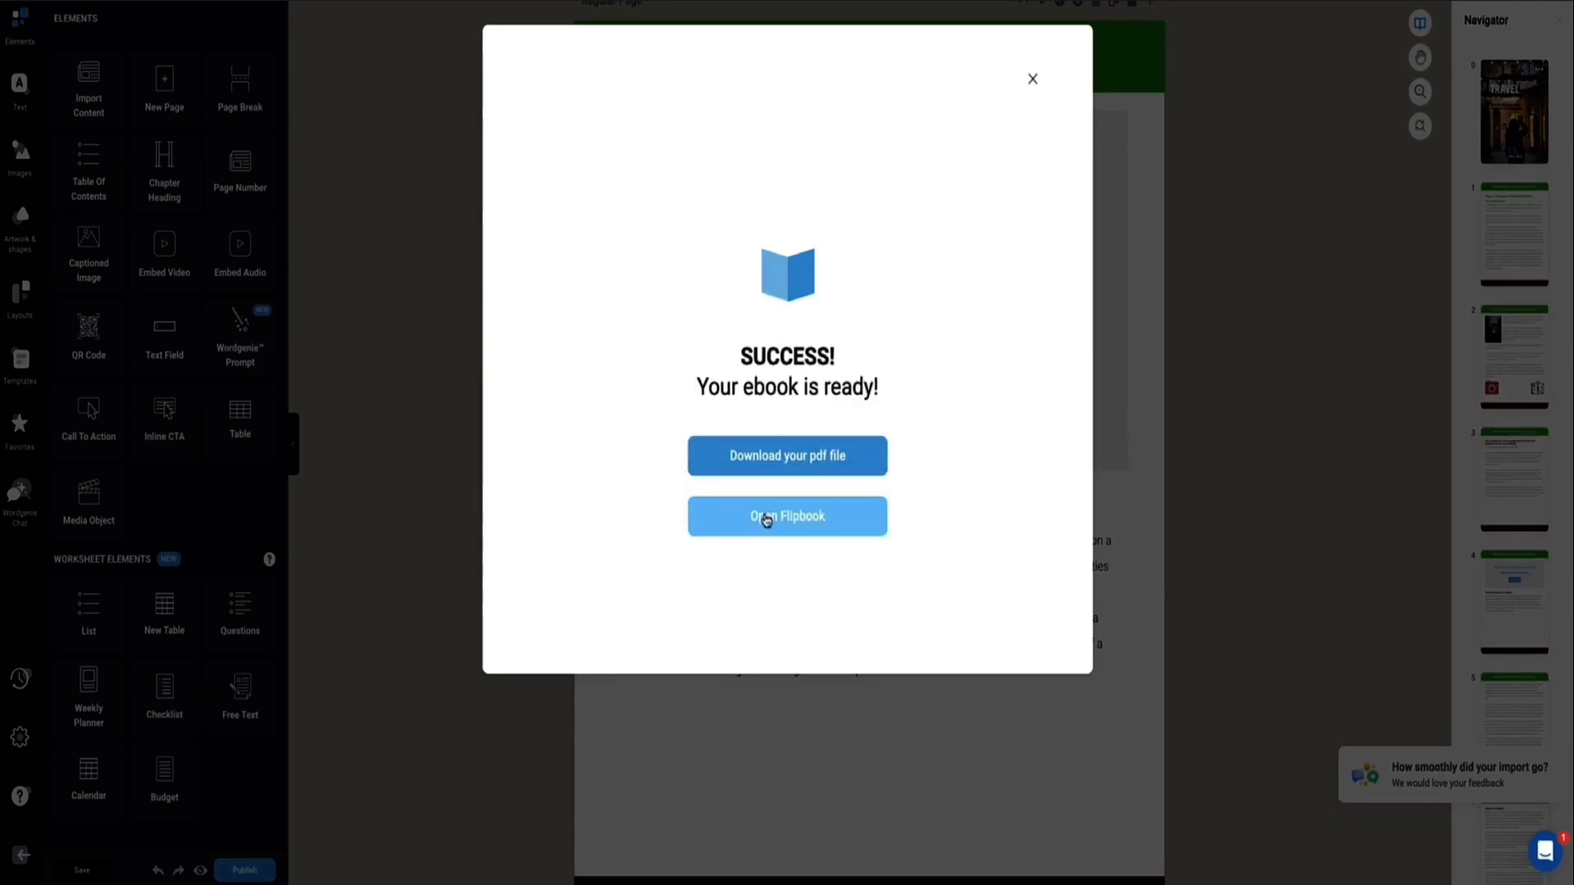
Open the published eBook as a flipbook and page through its first spreads
click(767, 518)
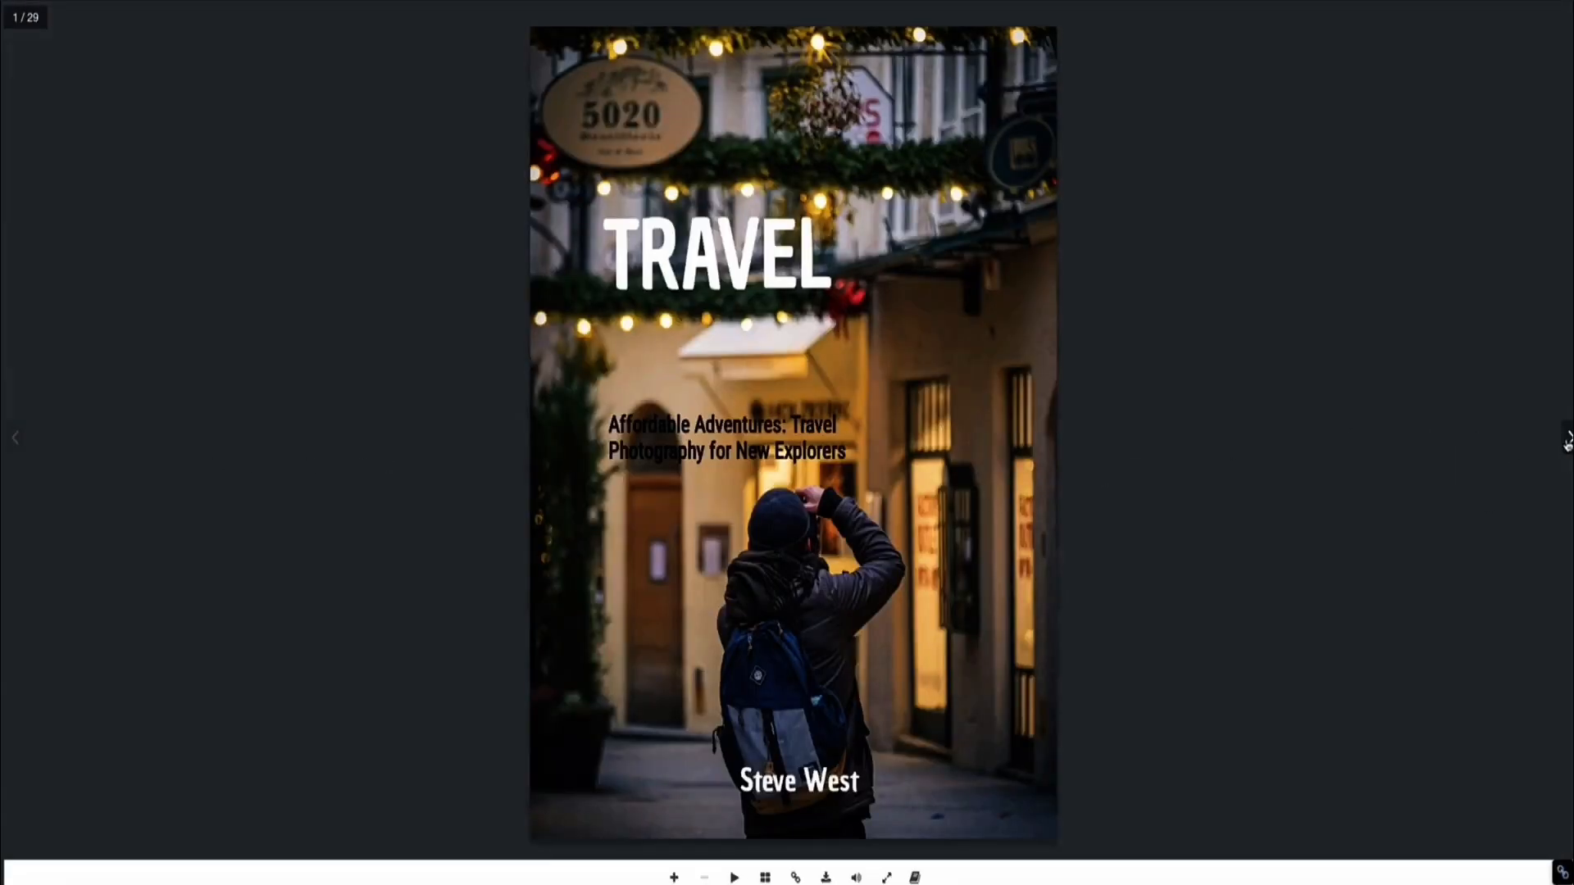
click(1567, 441)
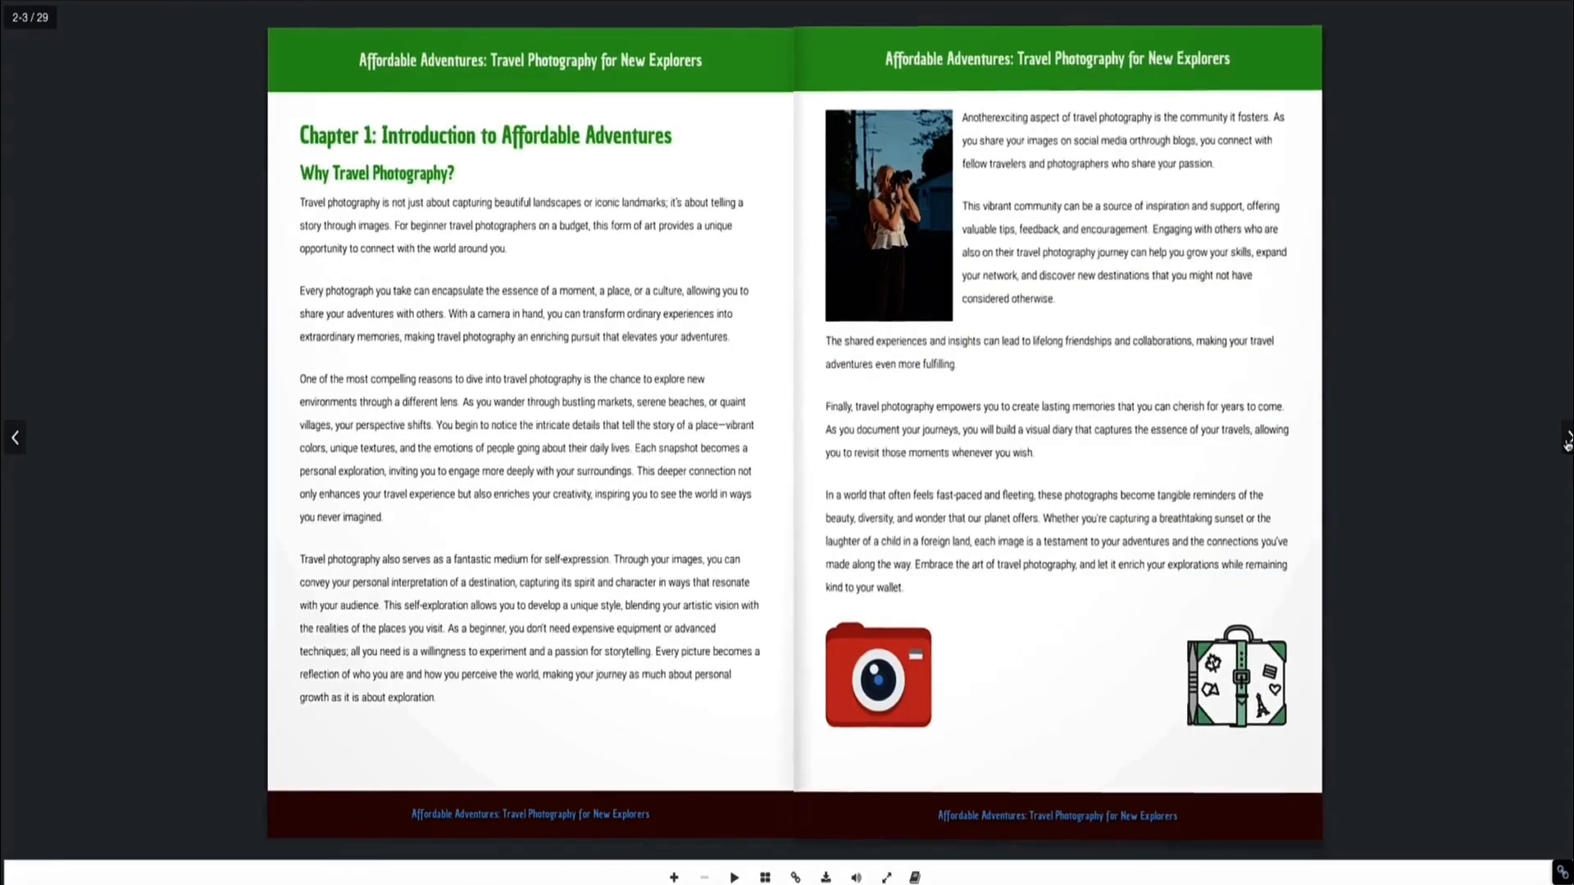
click(1567, 441)
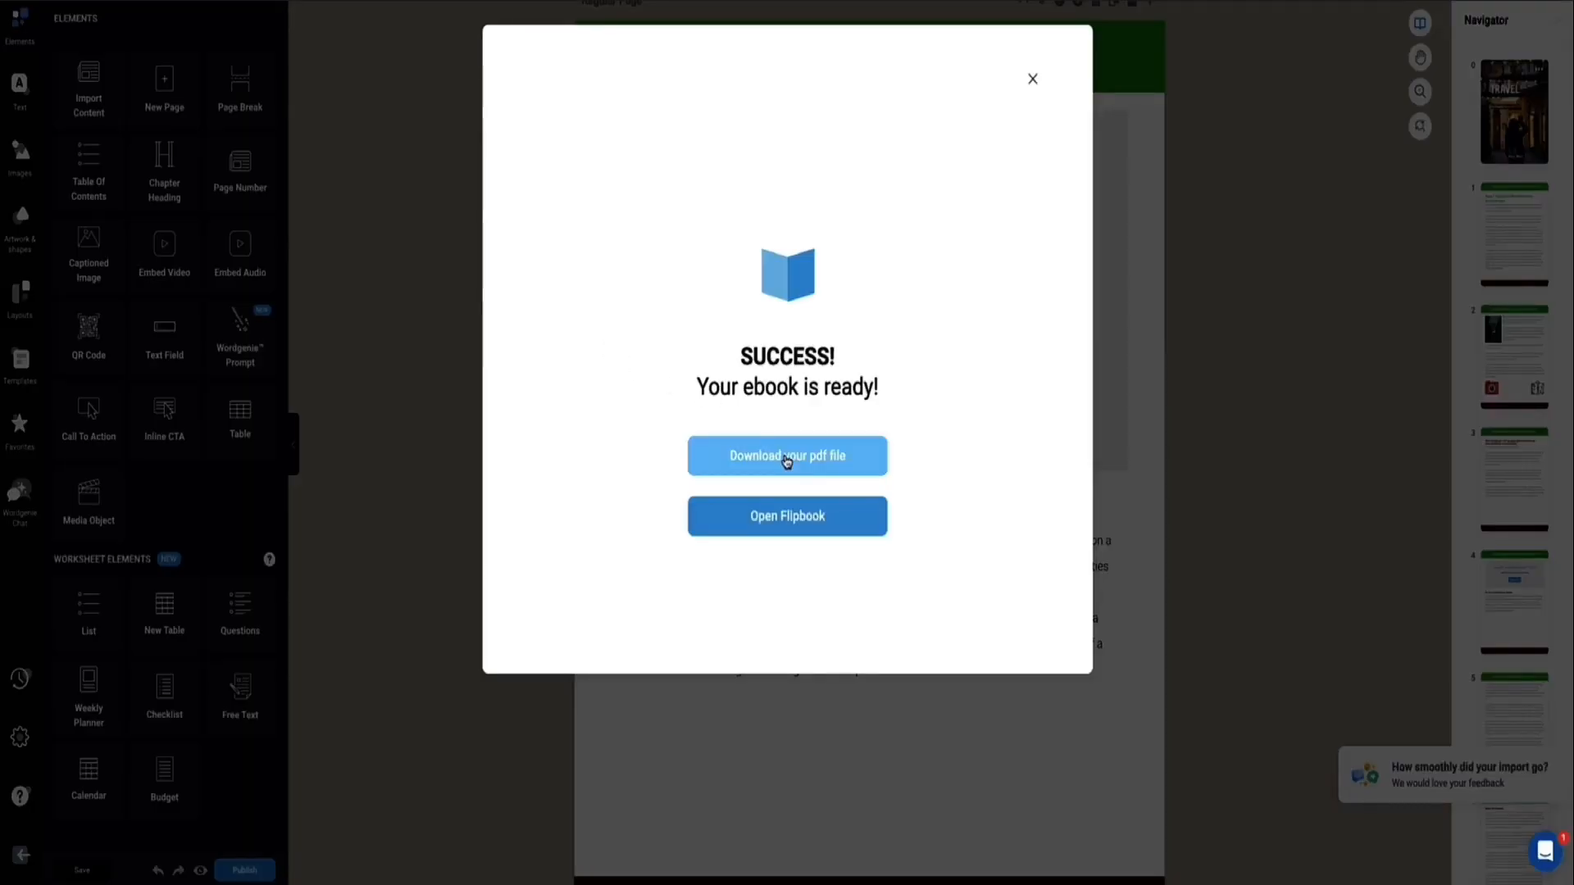
Open the exported PDF, look through its pages and save the file to the Downloads folder
click(785, 456)
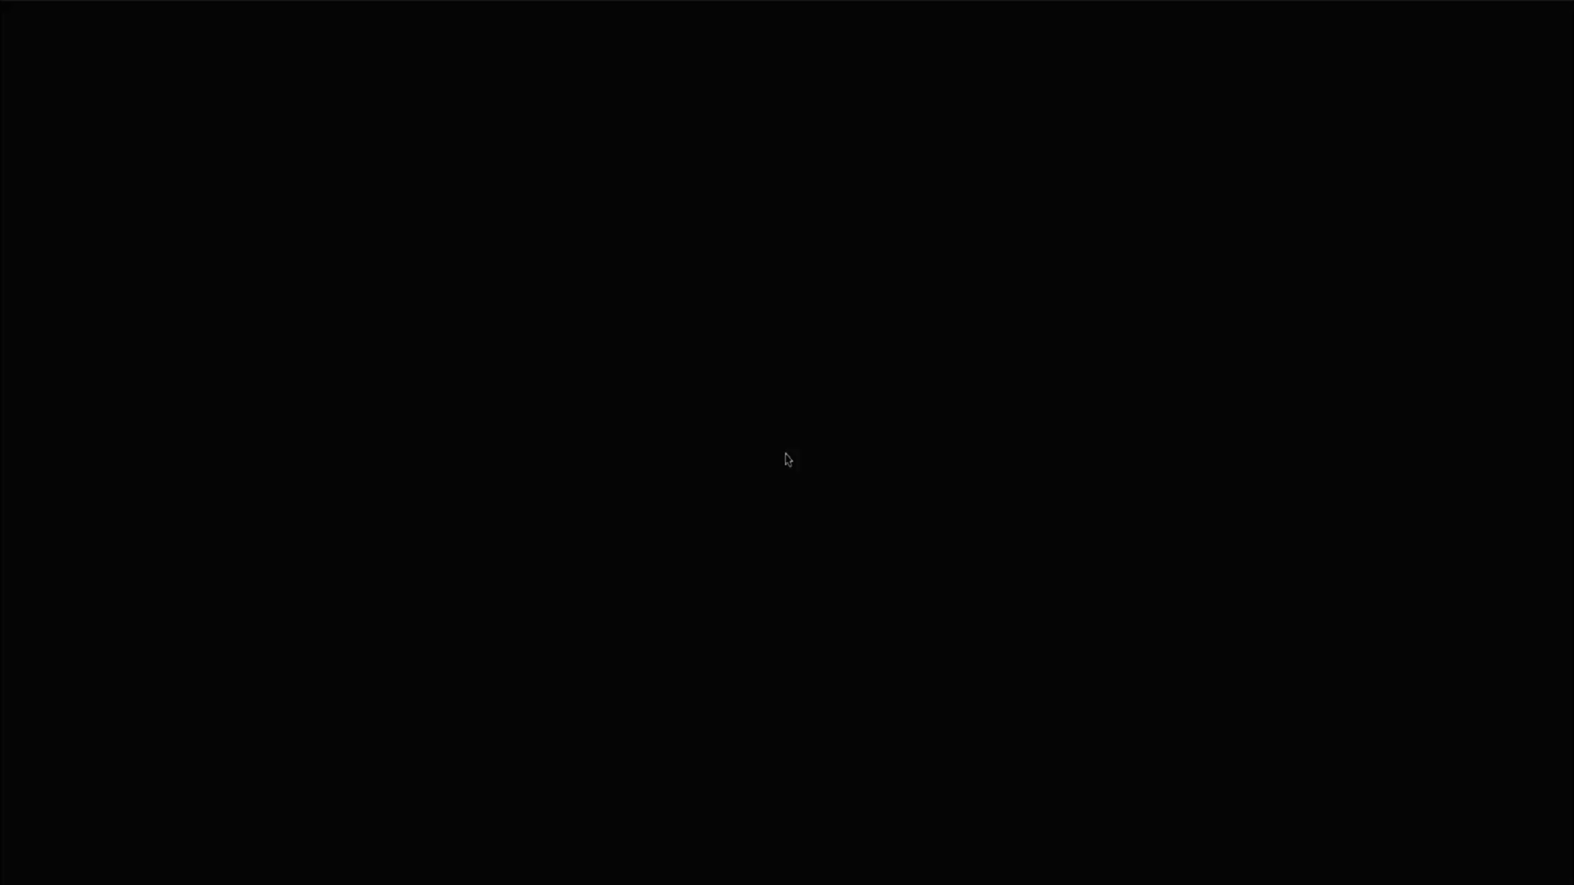
scroll(553, 345, down, 20)
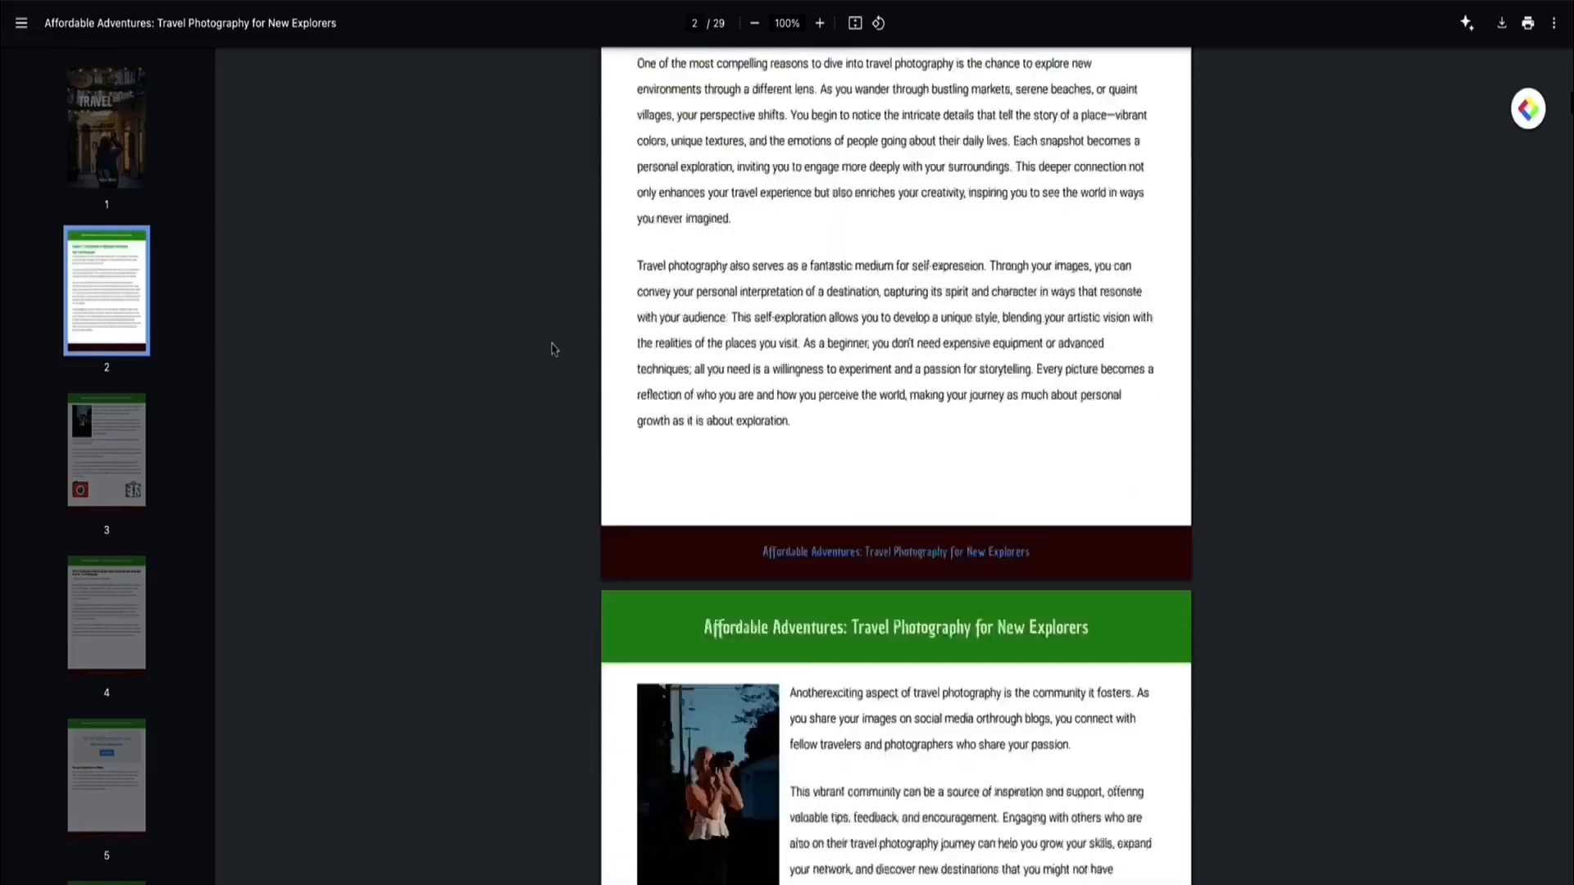
scroll(559, 324, up, 20)
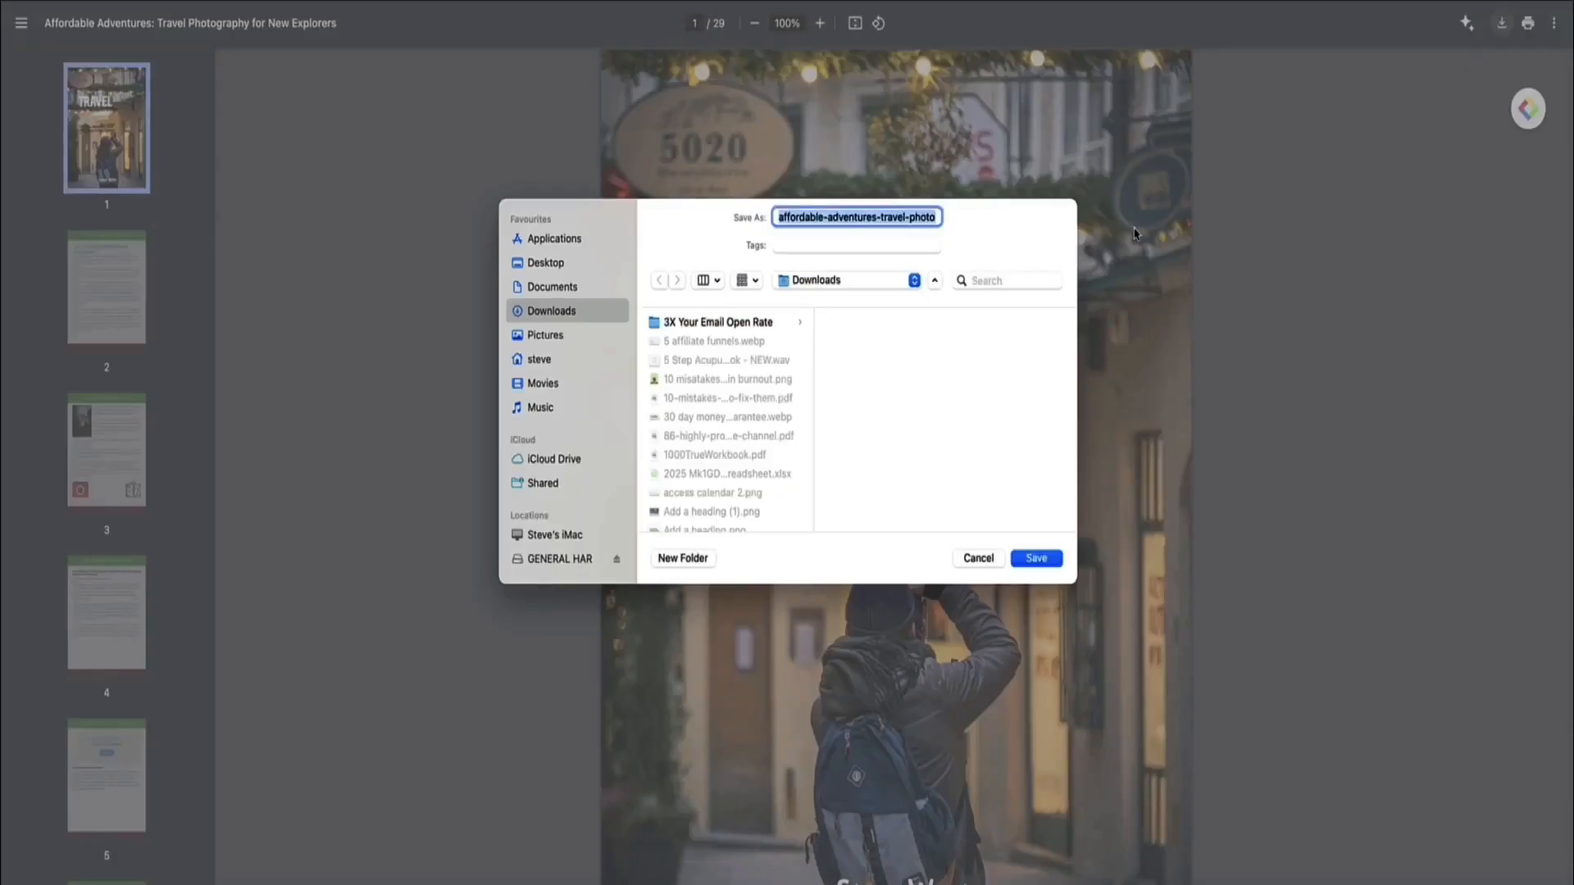
click(1035, 558)
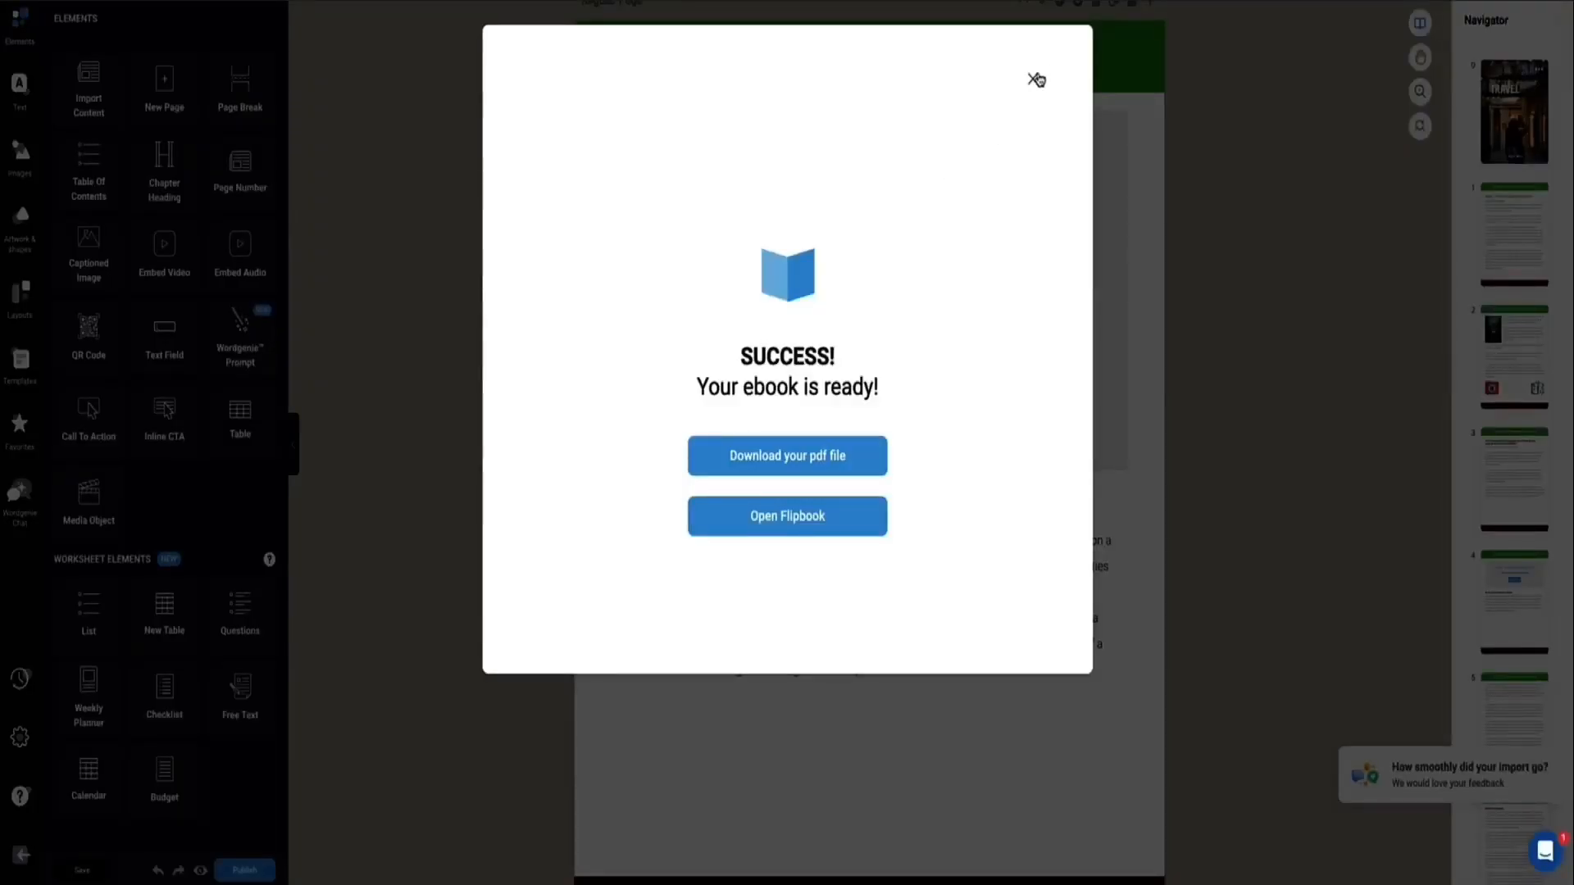
Close the publishing result, save the project and leave the editor for the project dashboard
click(1035, 78)
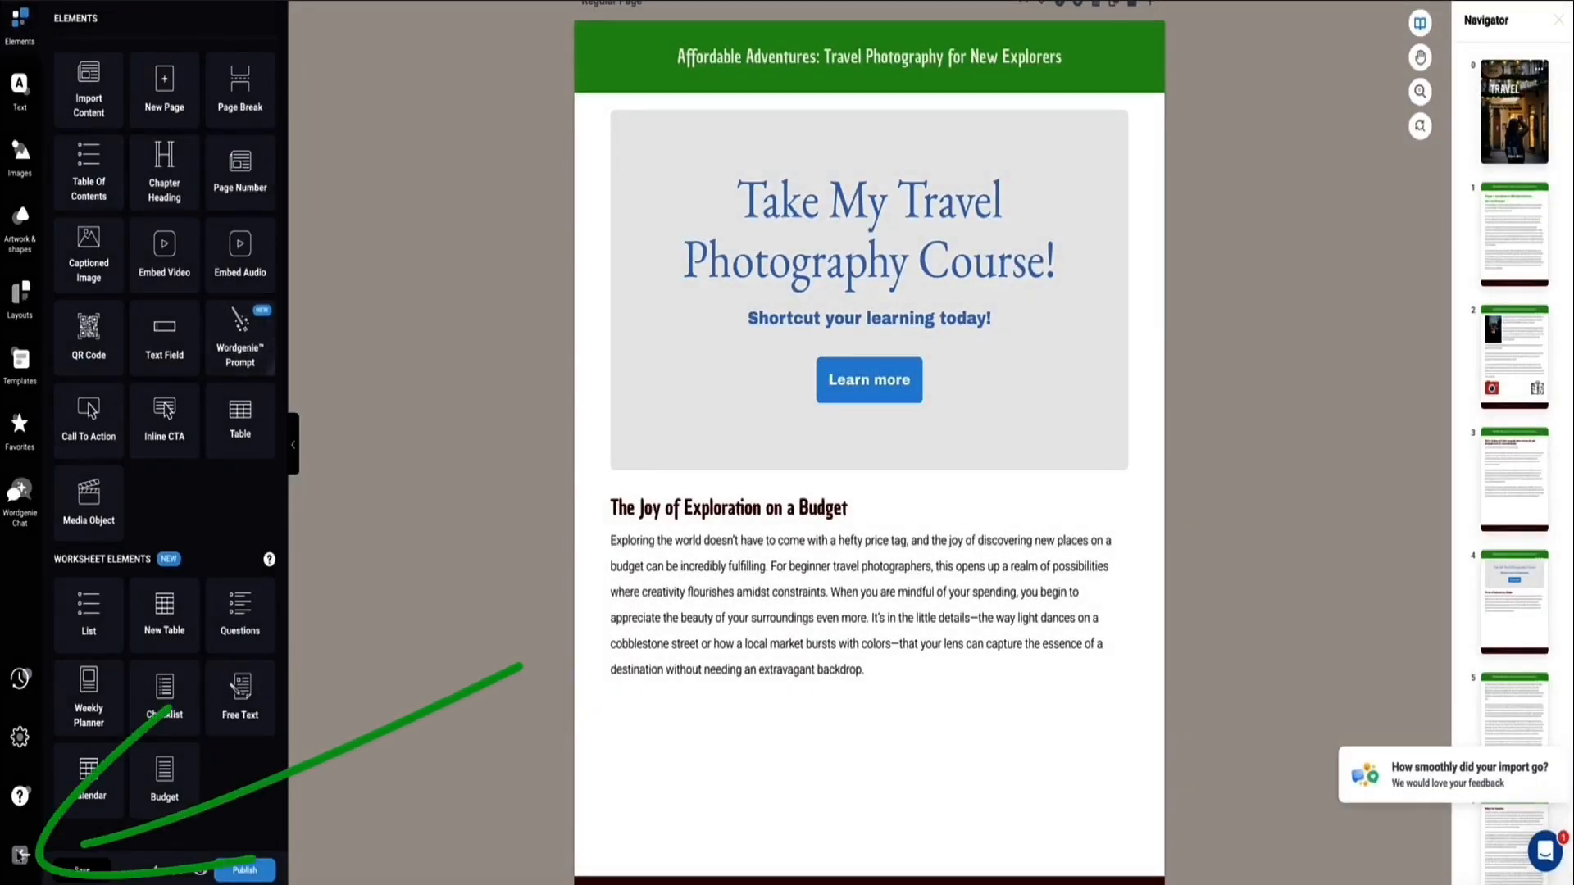
click(24, 859)
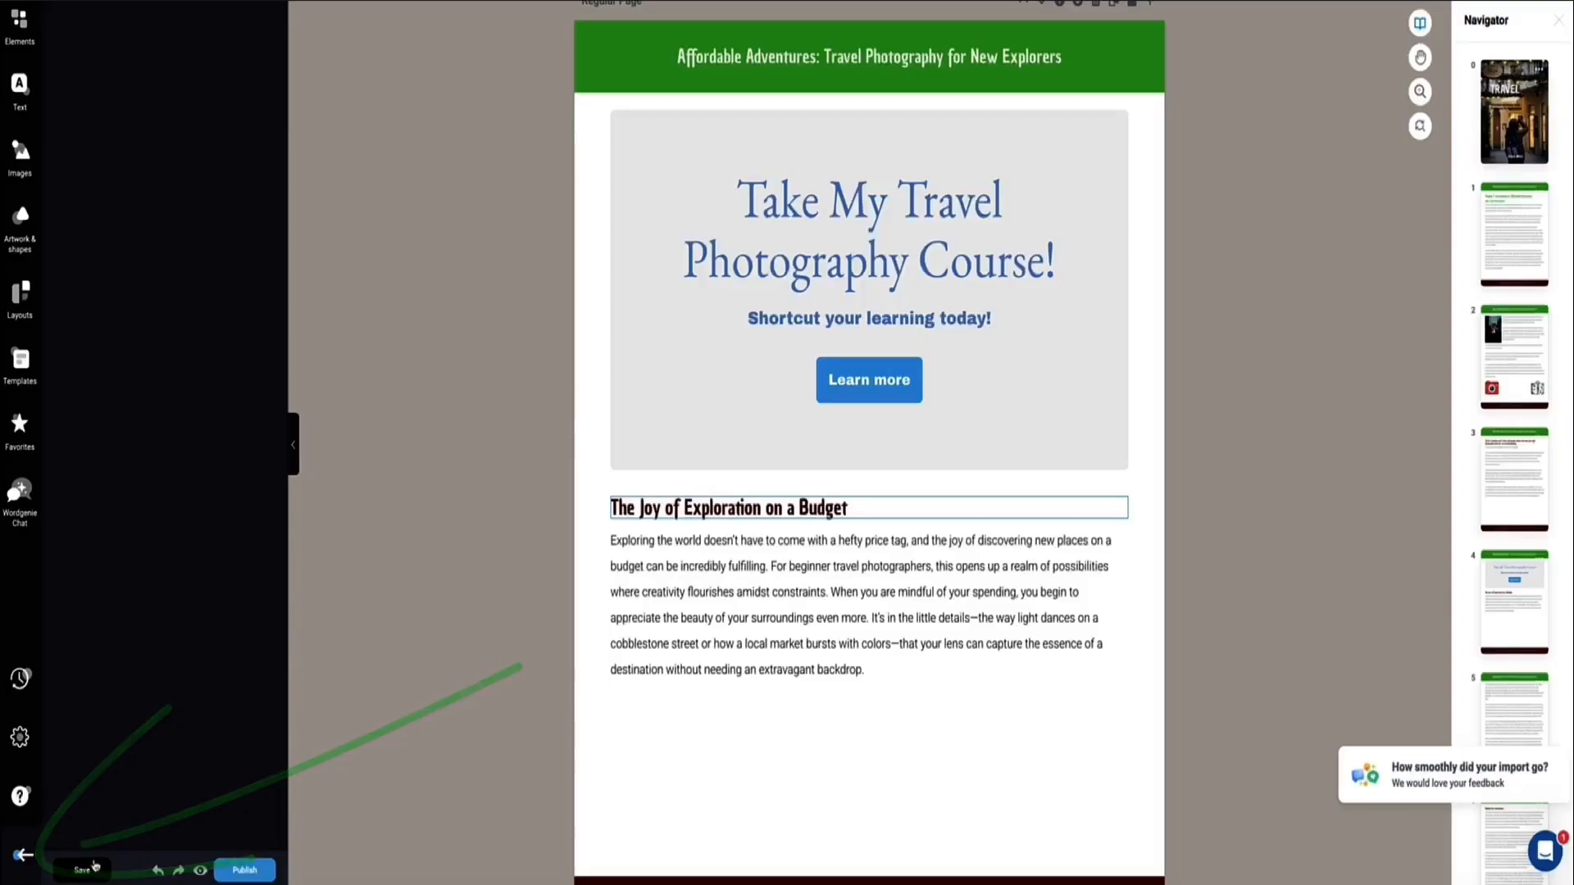
click(94, 866)
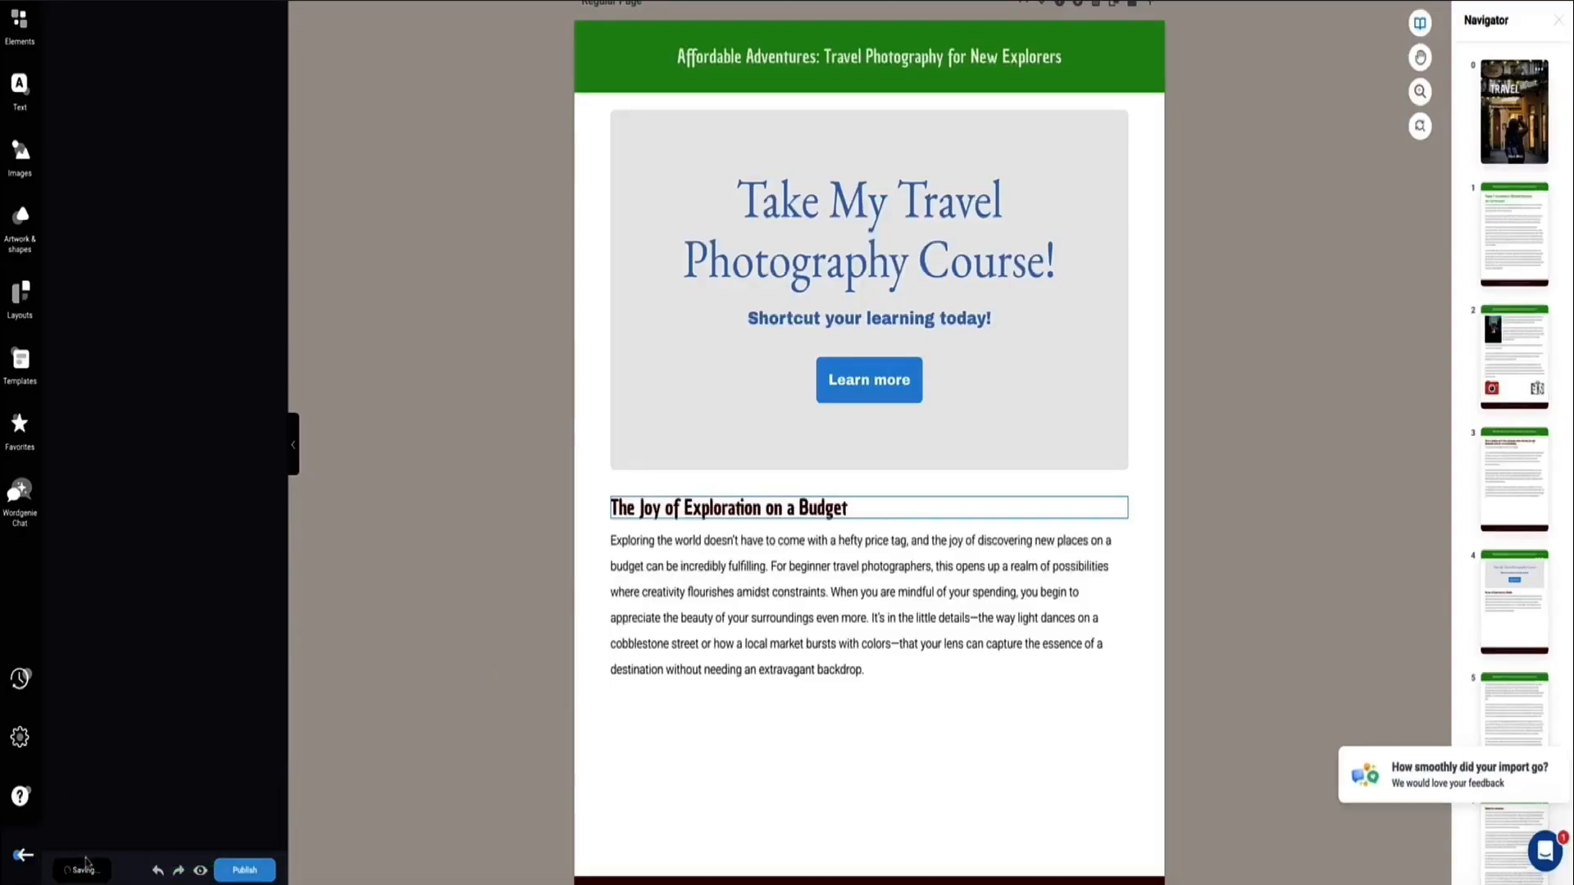
Open the Cover & Mockup Creator for the "Affordable Adventures" project from the recent projects
scroll(281, 386, down, 3)
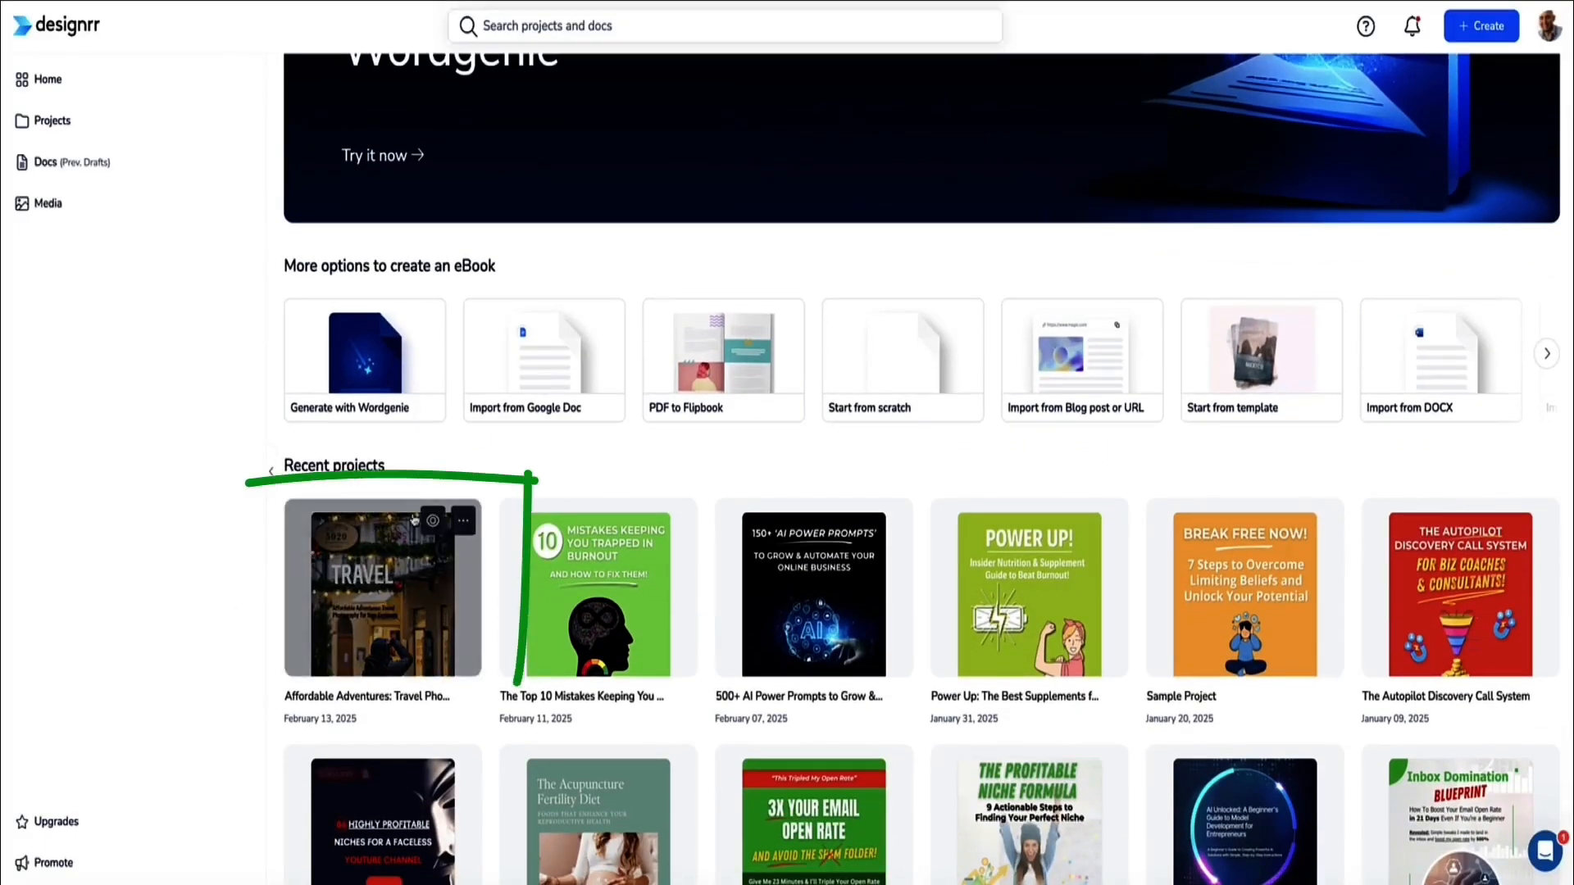
click(464, 522)
scroll(601, 590, down, 1)
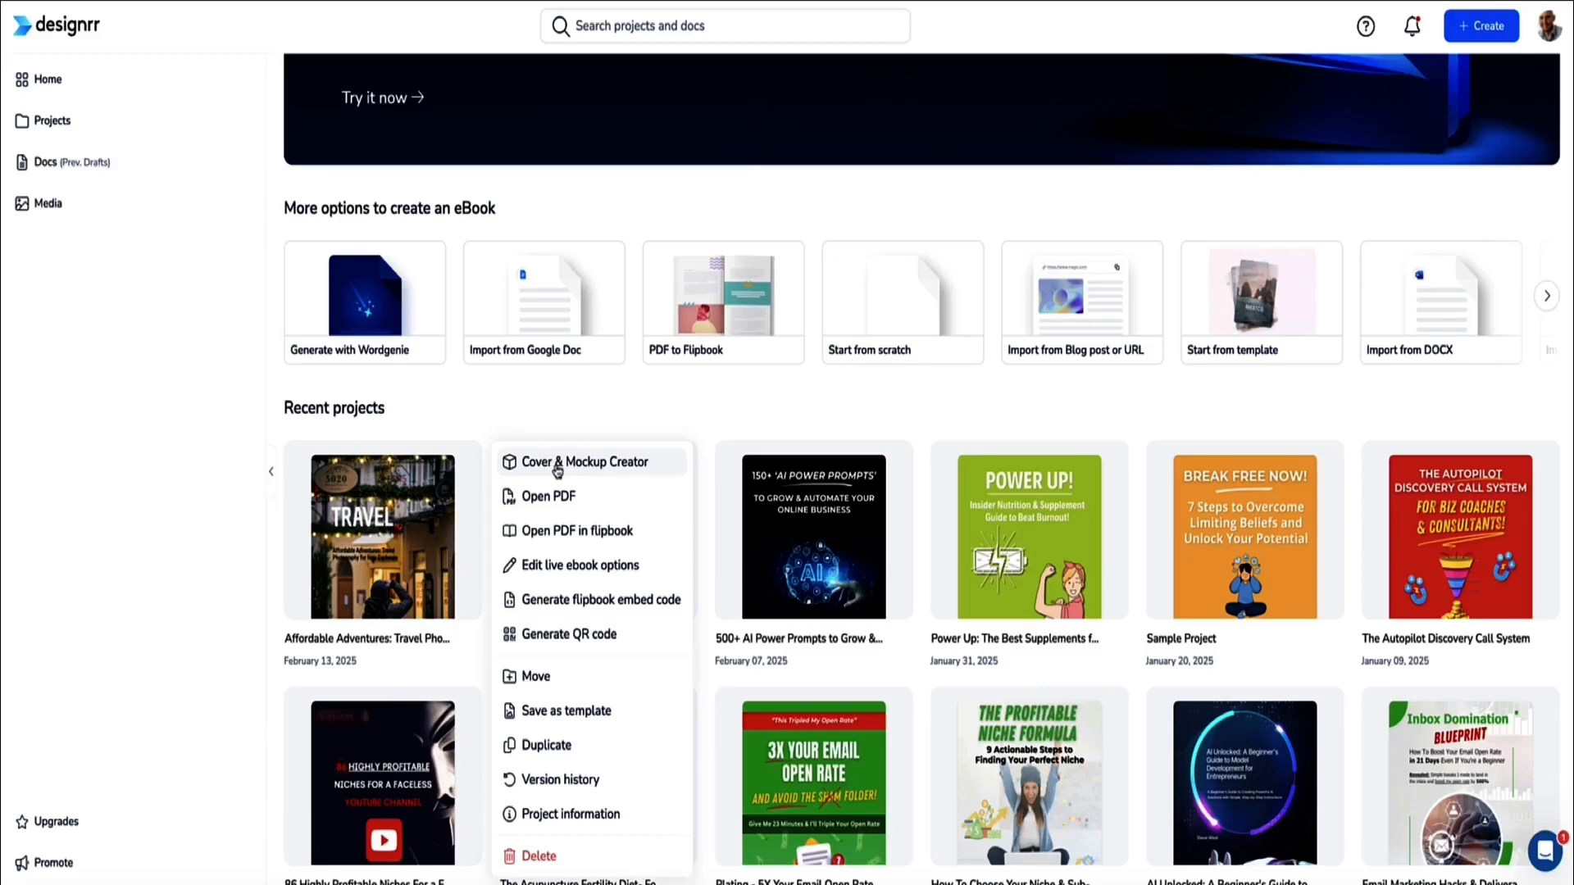
click(610, 469)
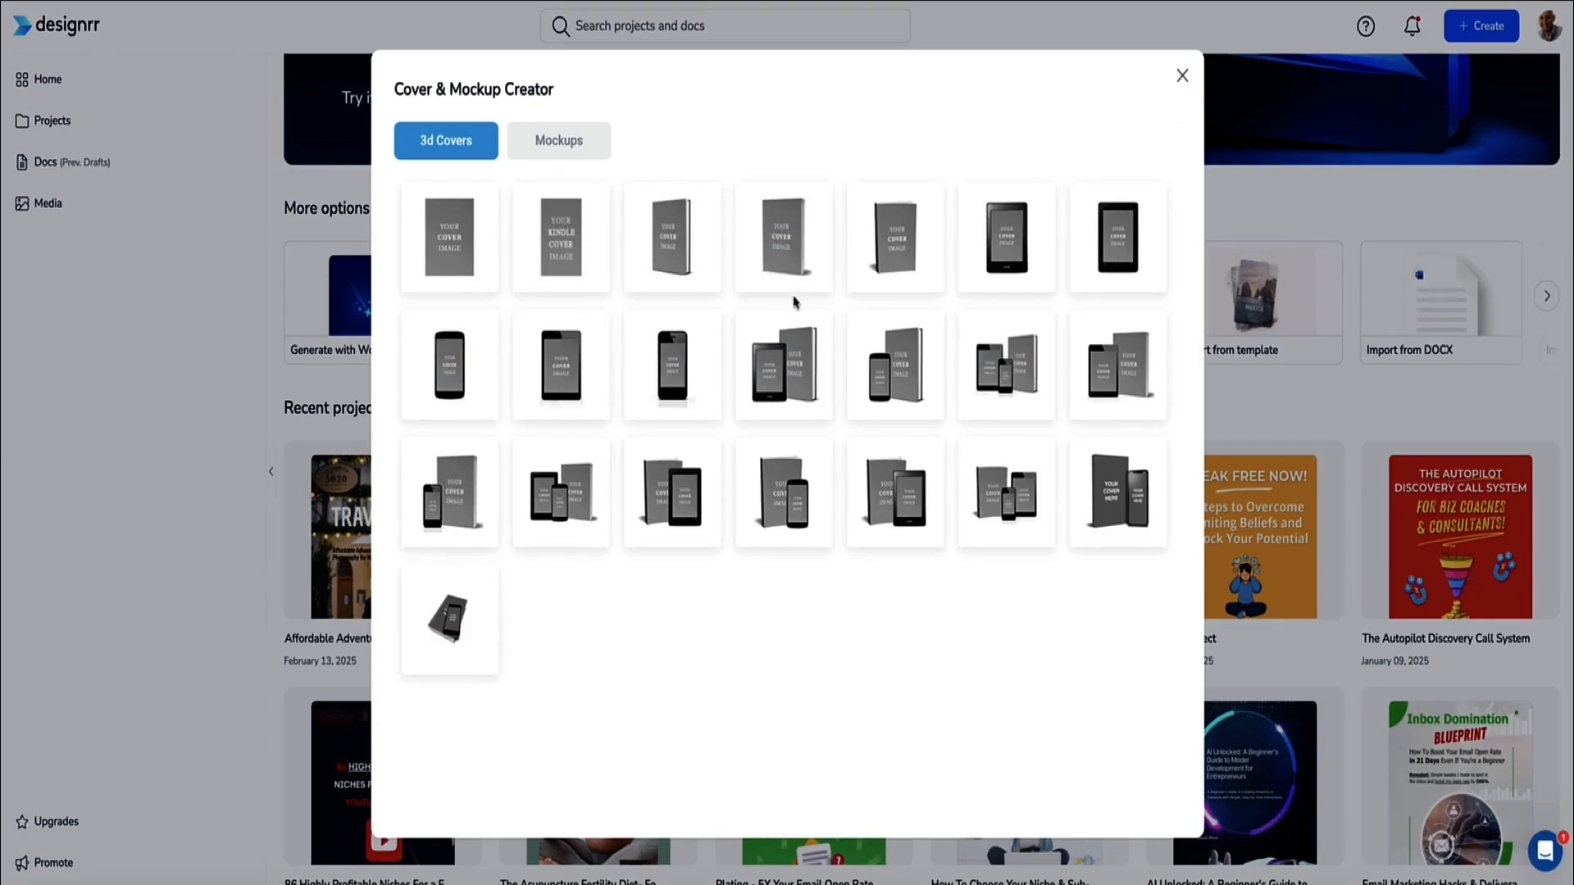
Generate the Hardback + Ipad + Iphone 3D cover, save its image and close the Cover & Mockup Creator
click(1019, 369)
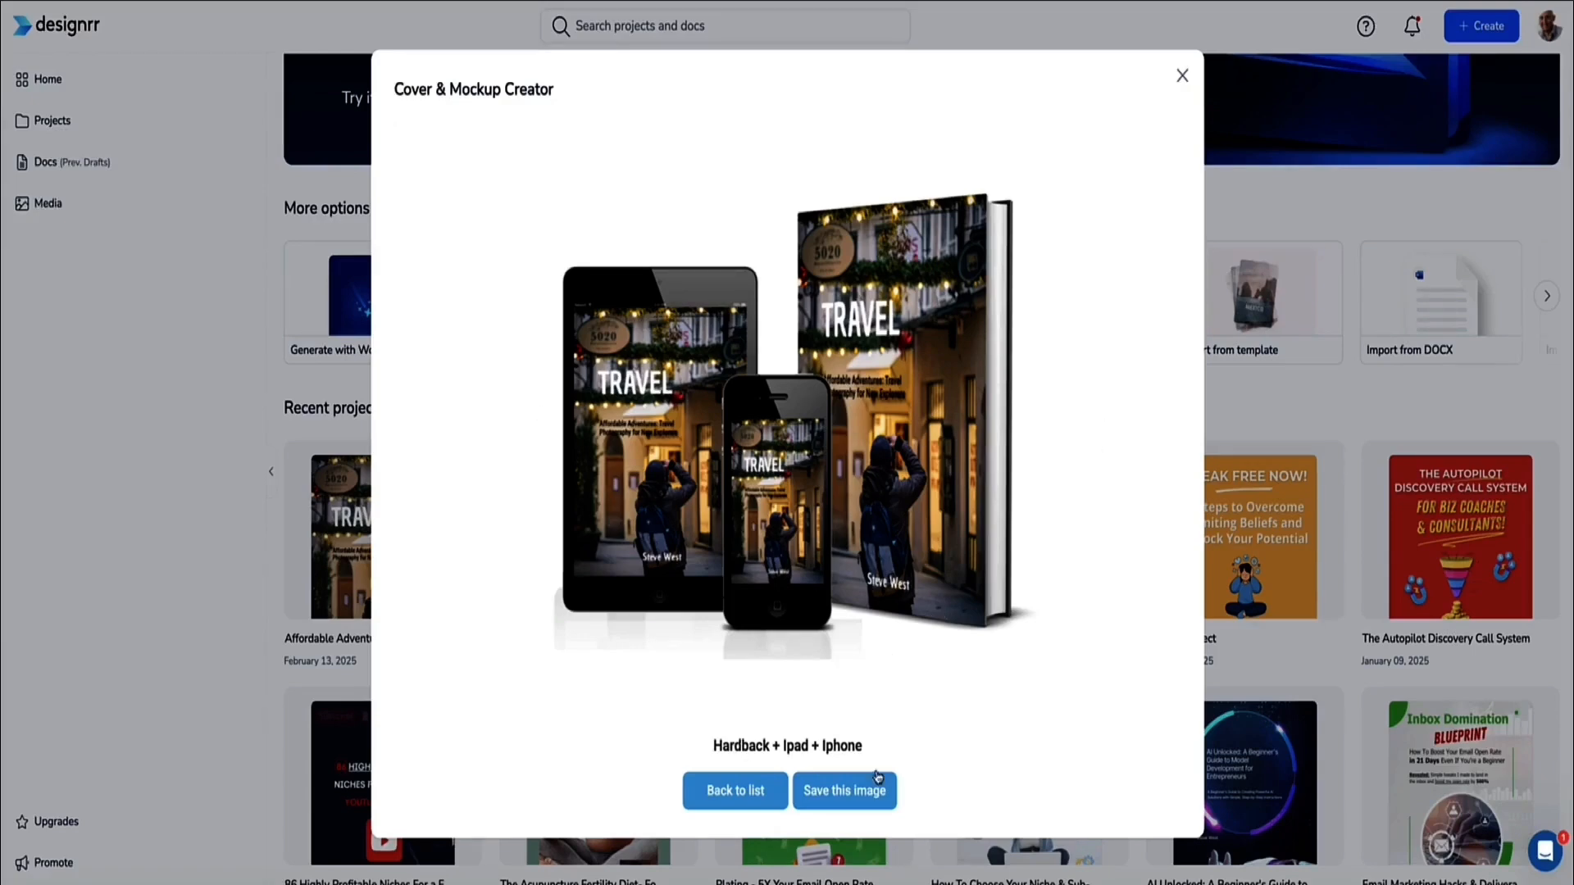
click(839, 799)
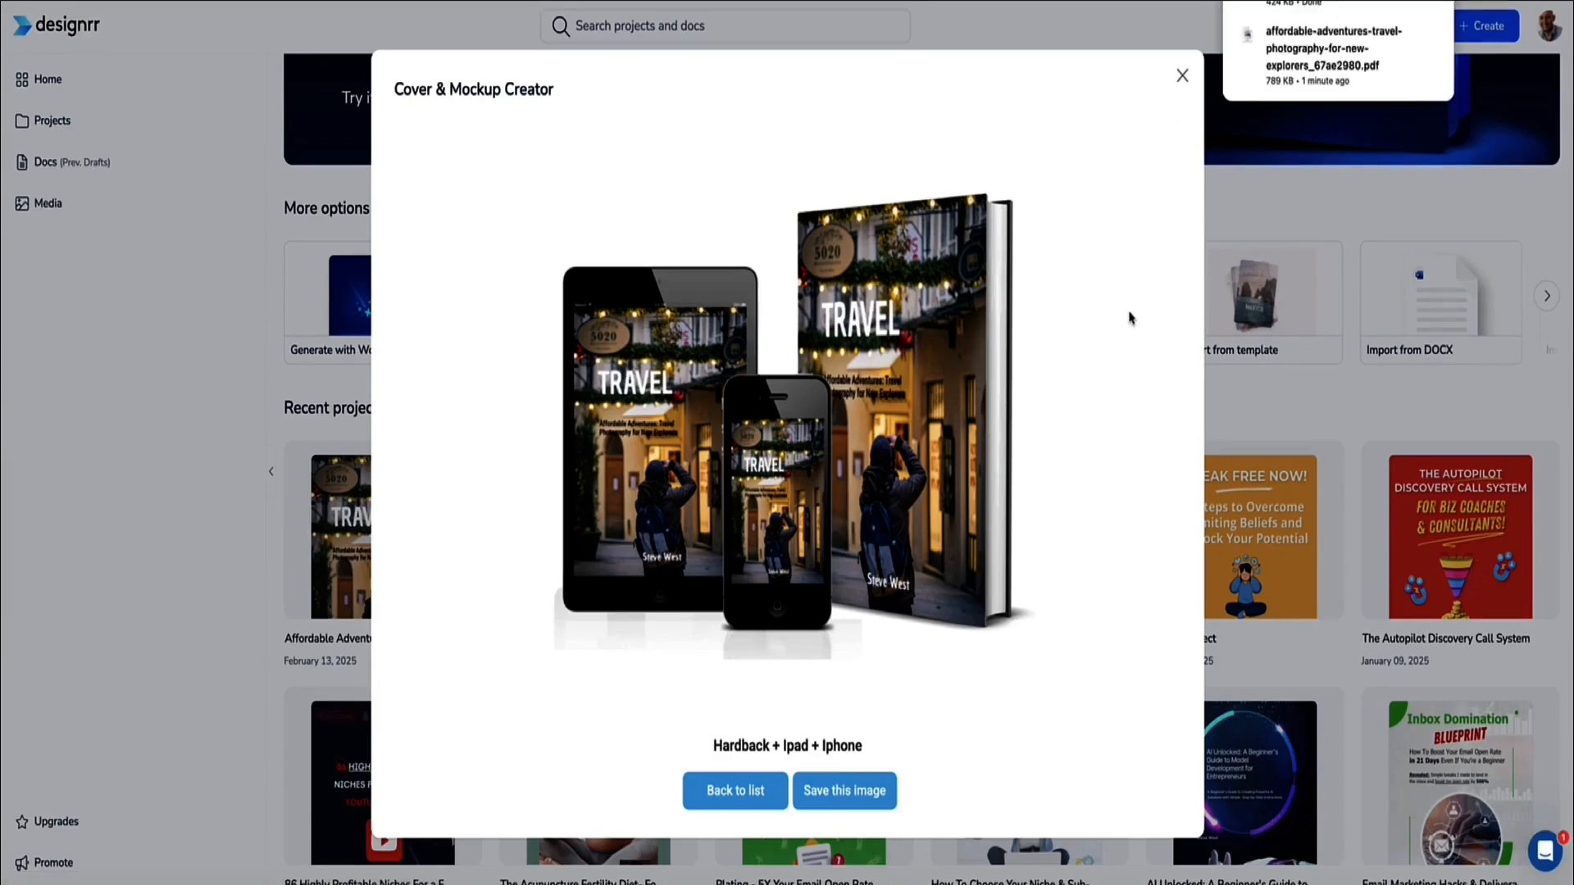
click(1183, 75)
Reopen the Cover & Mockup Creator for the "Affordable Adventures" project and preview the scene mockup with tablets and a phone on an orange background
click(469, 469)
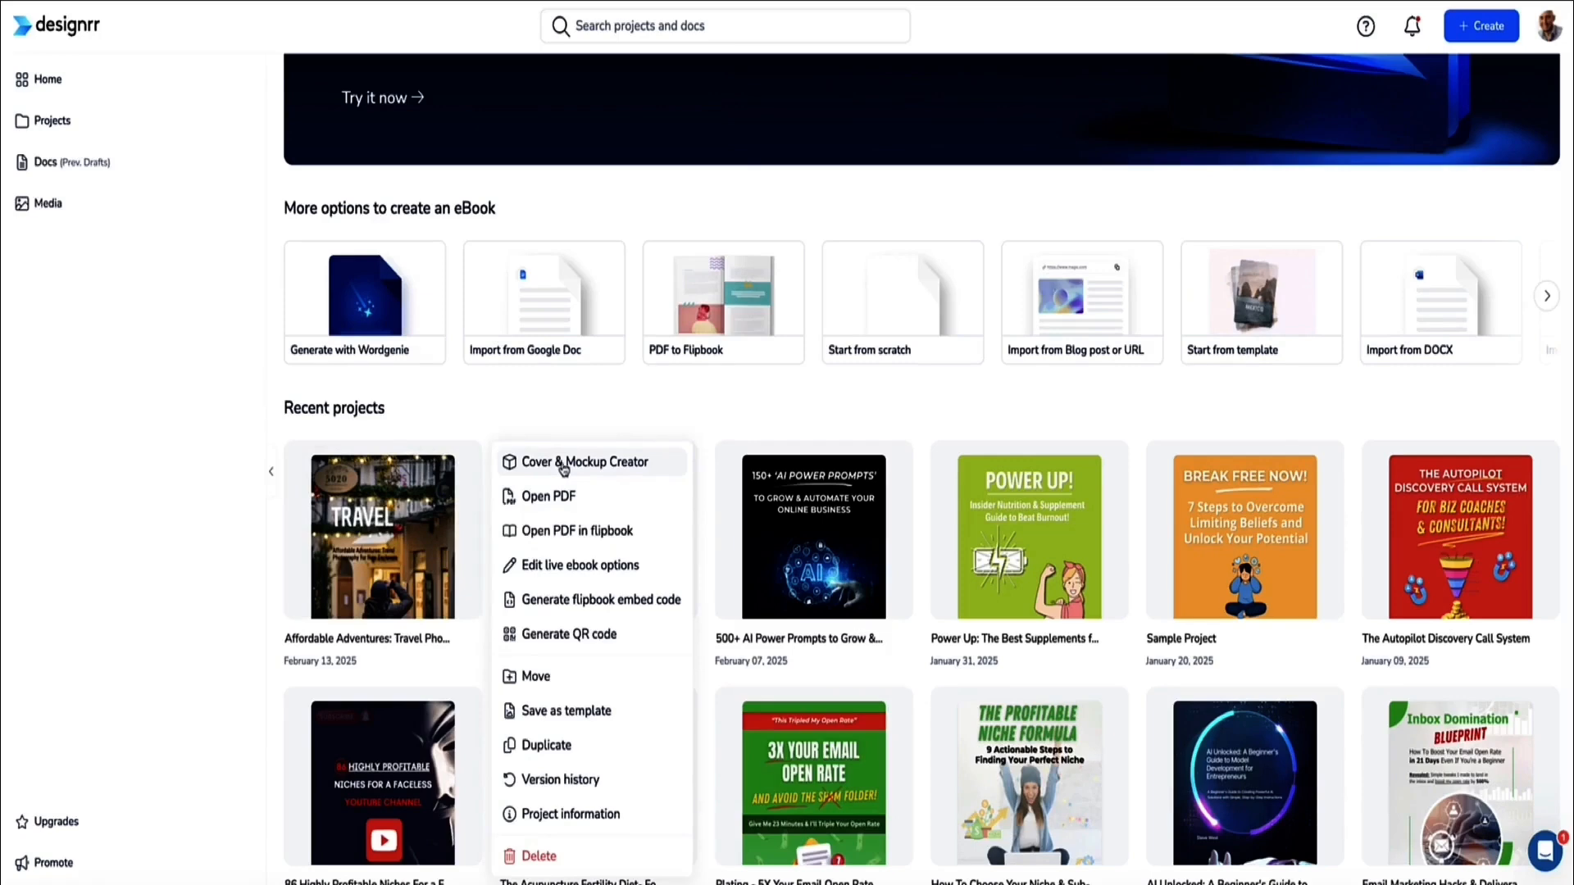
click(601, 464)
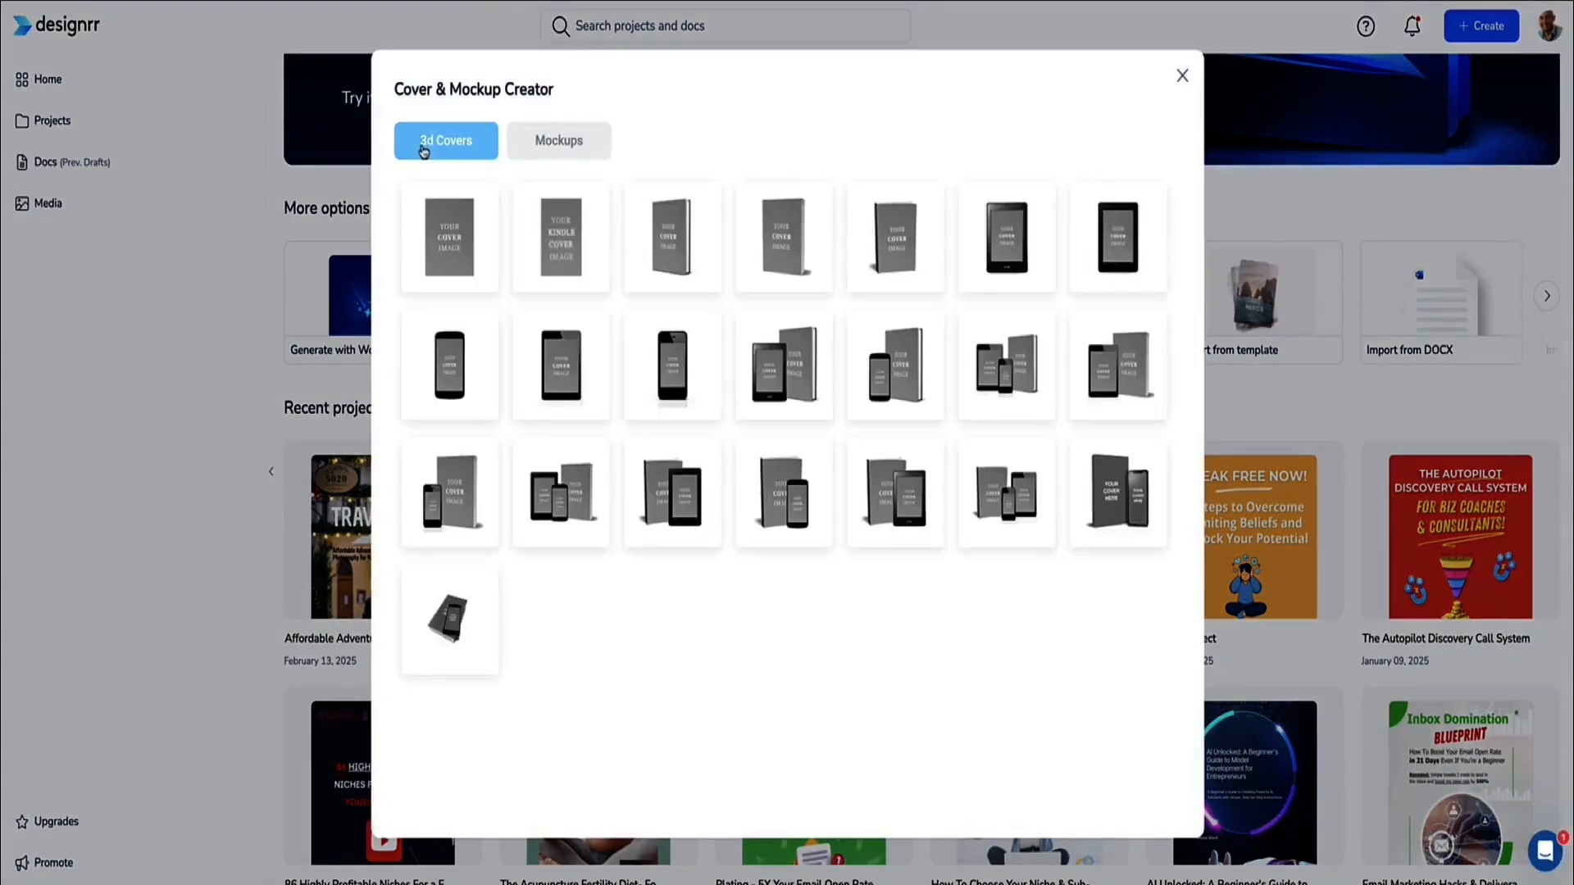
click(556, 142)
mouse_move(764, 490)
scroll(764, 490, down, 1)
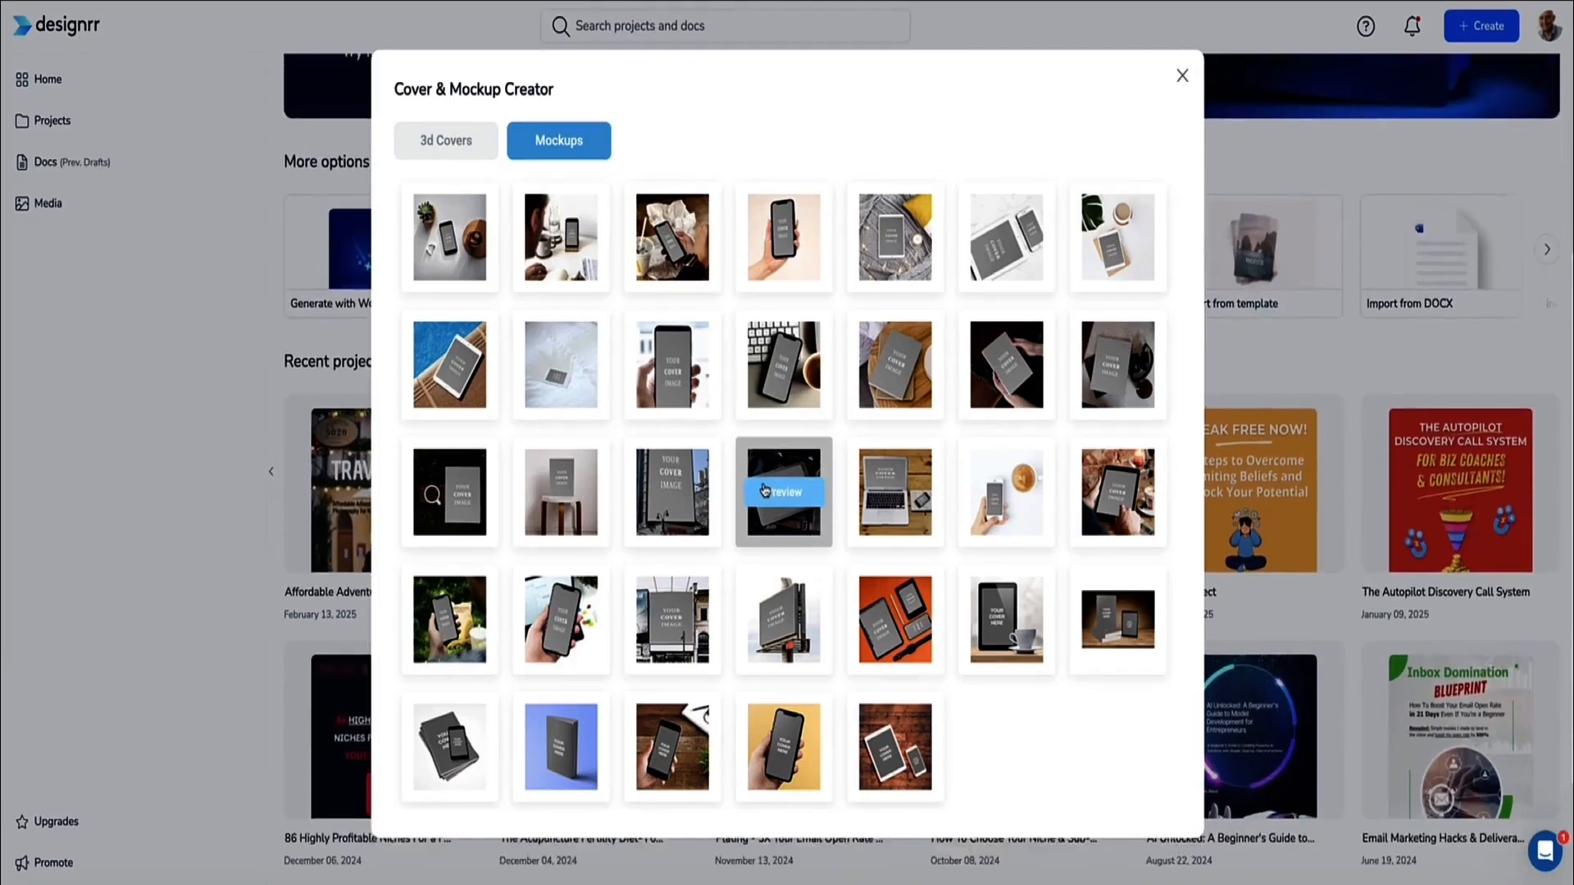
scroll(763, 490, up, 1)
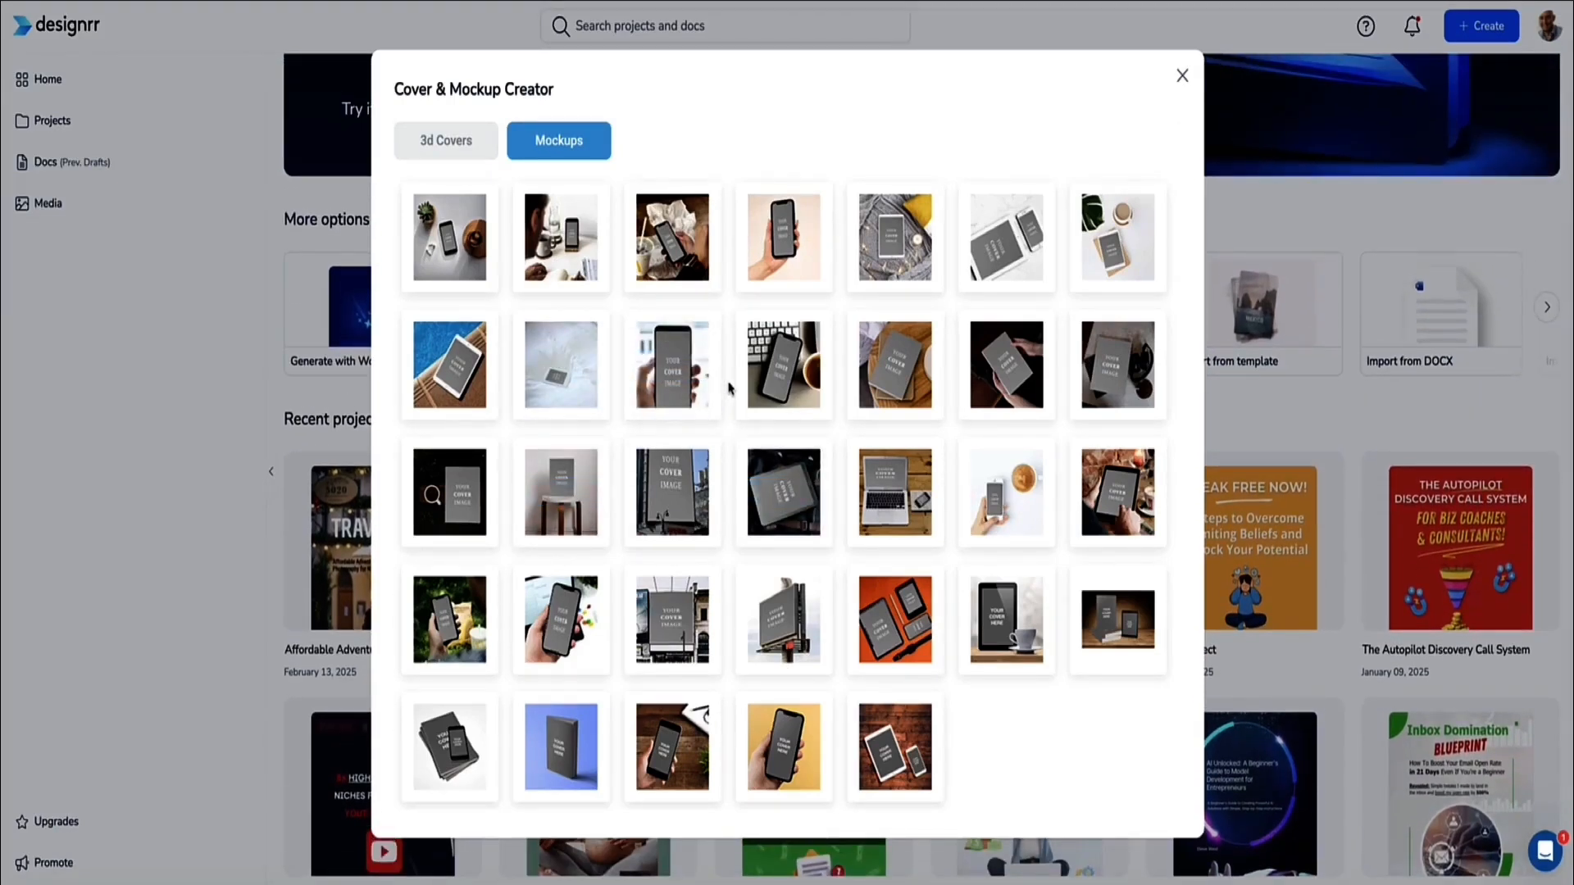
click(897, 620)
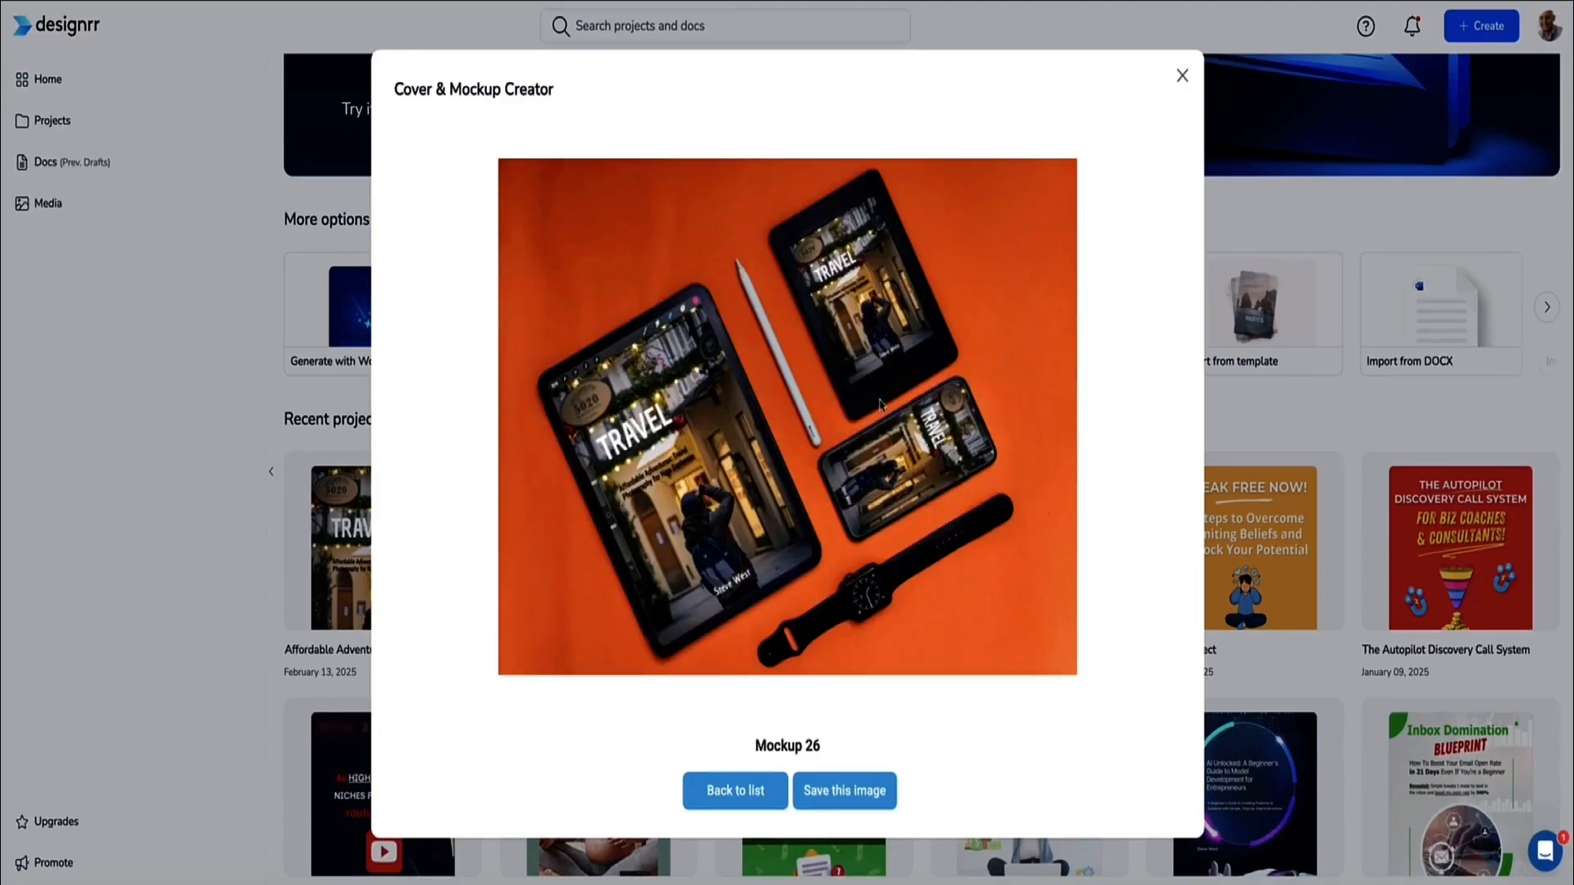
drag(395, 92, 566, 99)
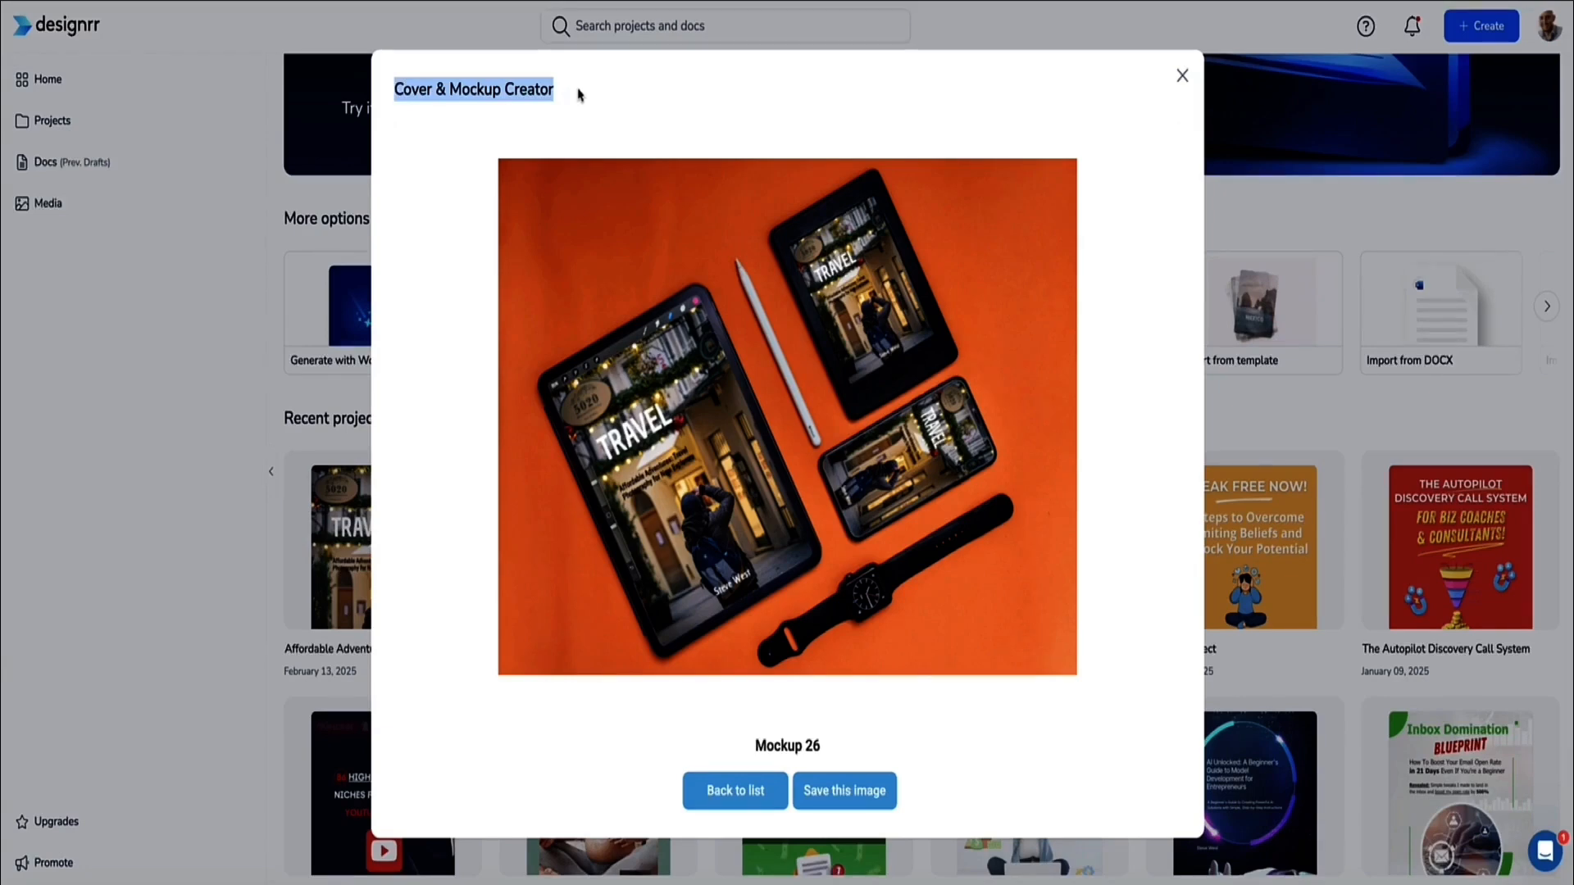
click(579, 94)
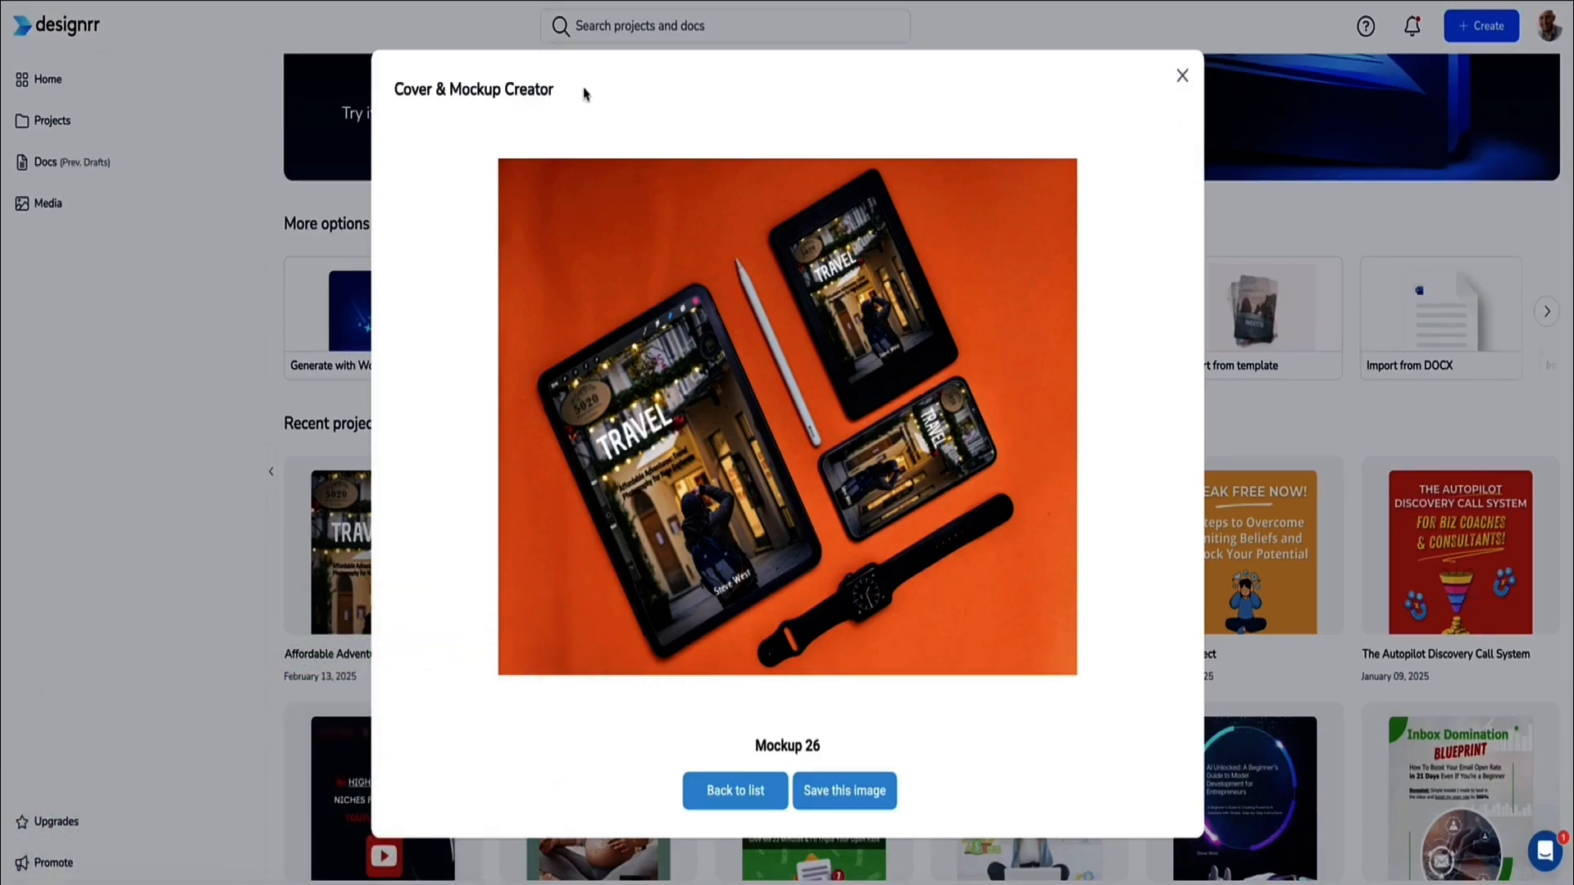
drag(587, 100, 389, 98)
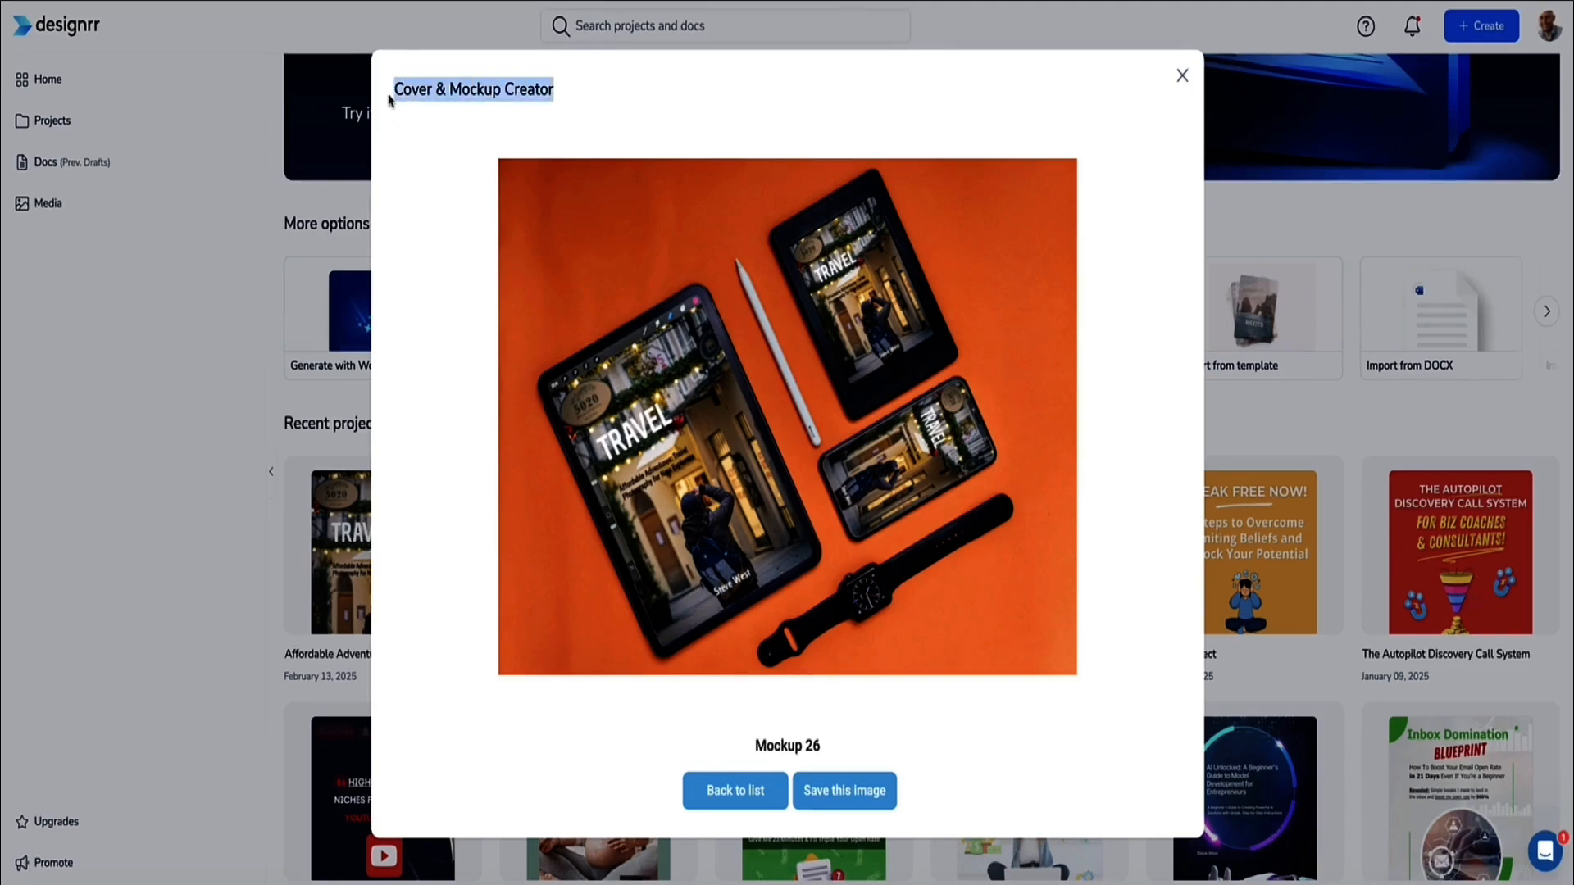
click(567, 89)
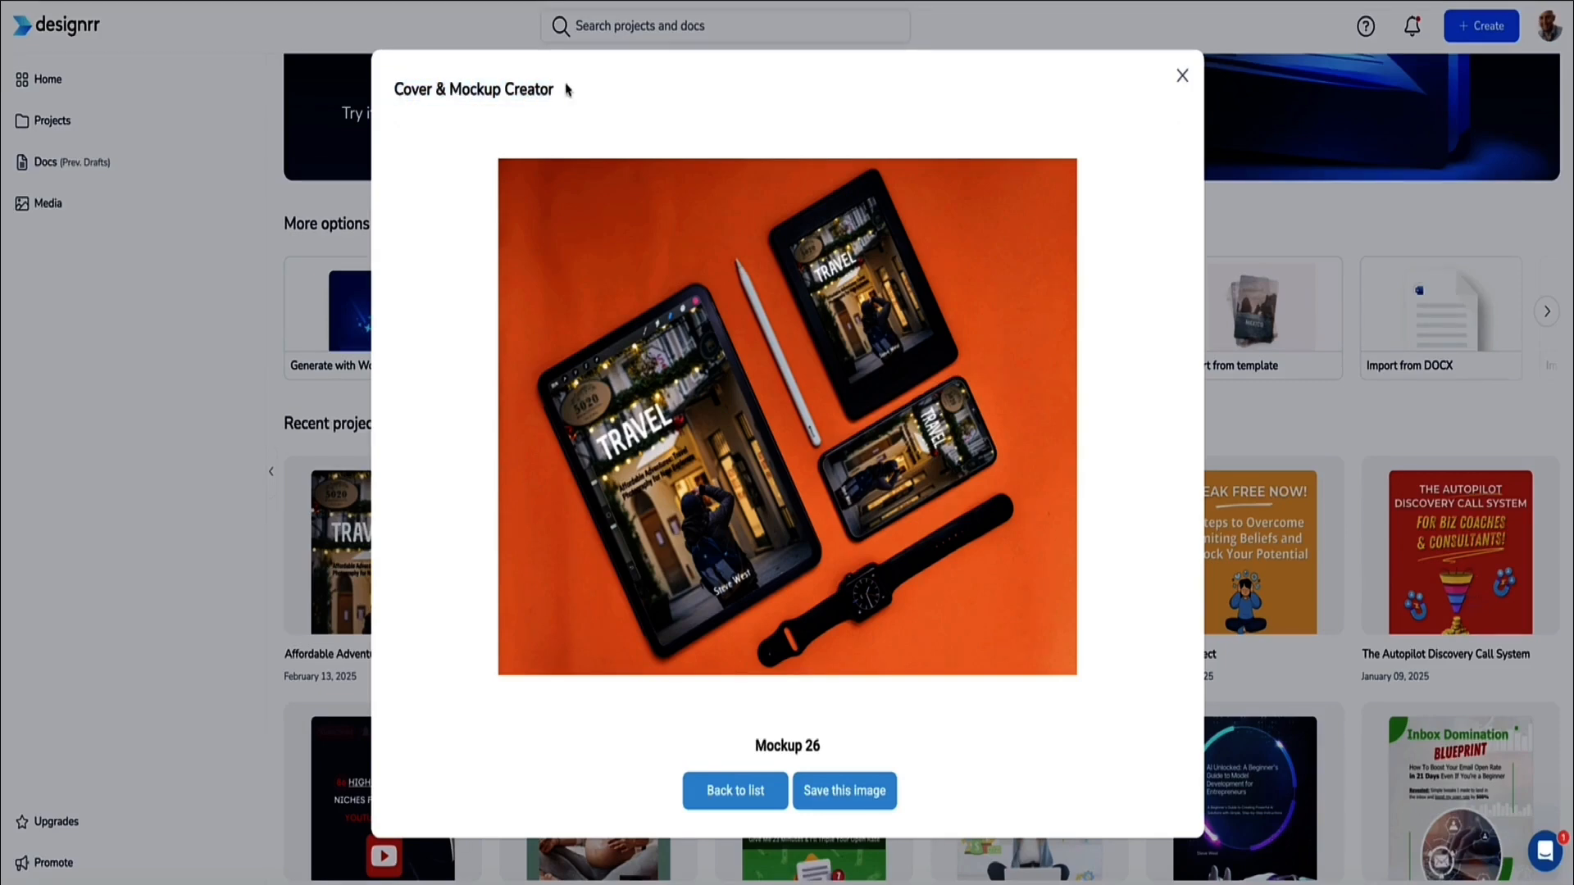